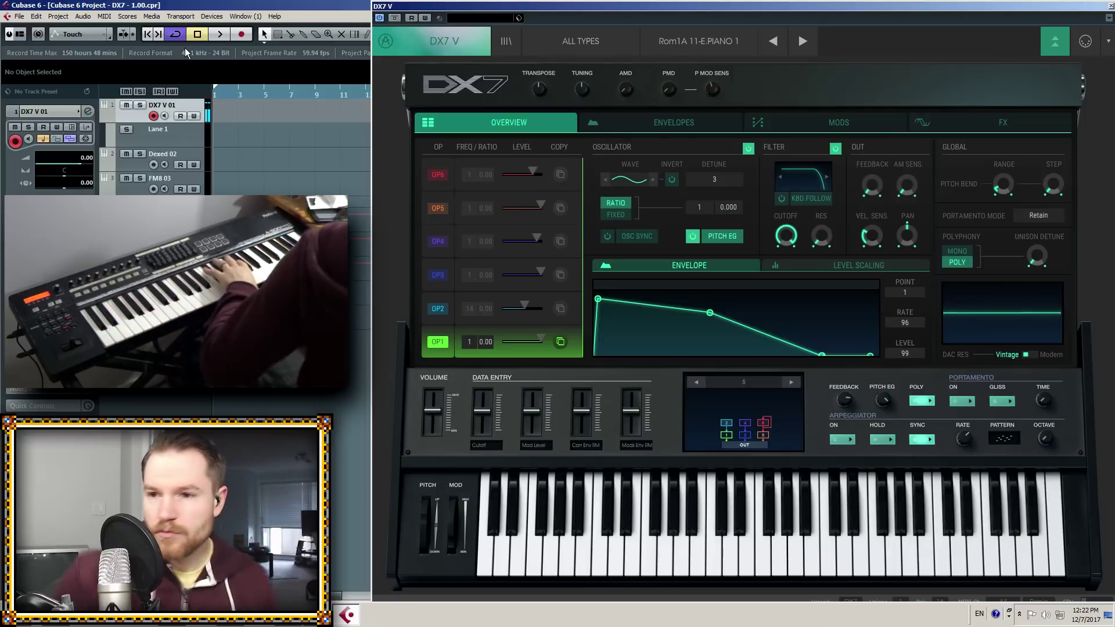
# Look through the preset type categories, the full preset list and the main menu of DX7 V
pyautogui.click(592, 41)
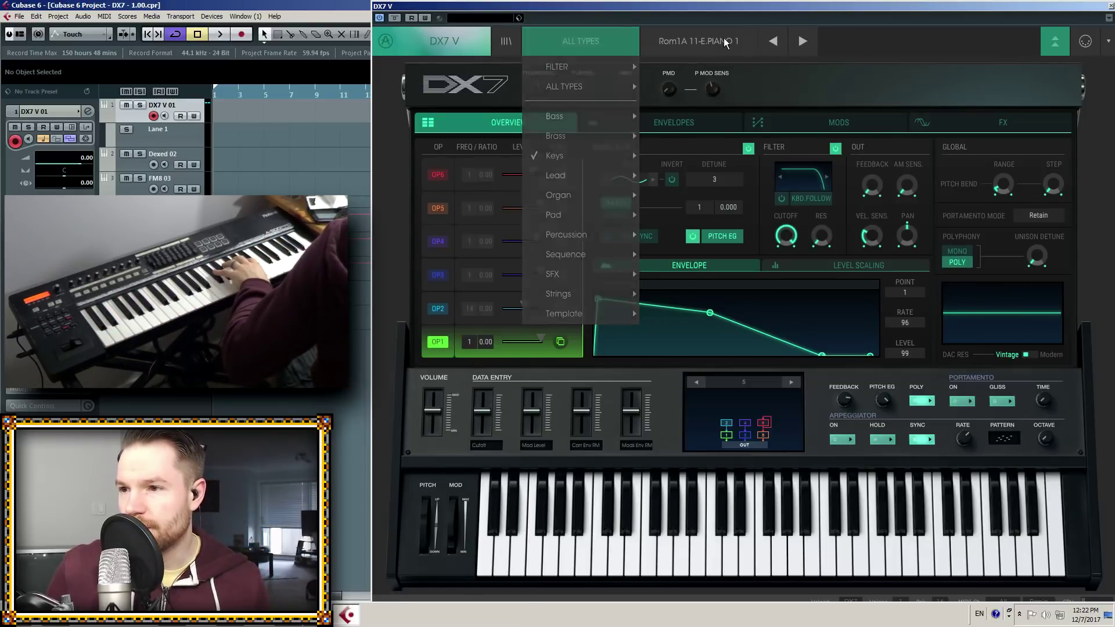
pyautogui.click(704, 39)
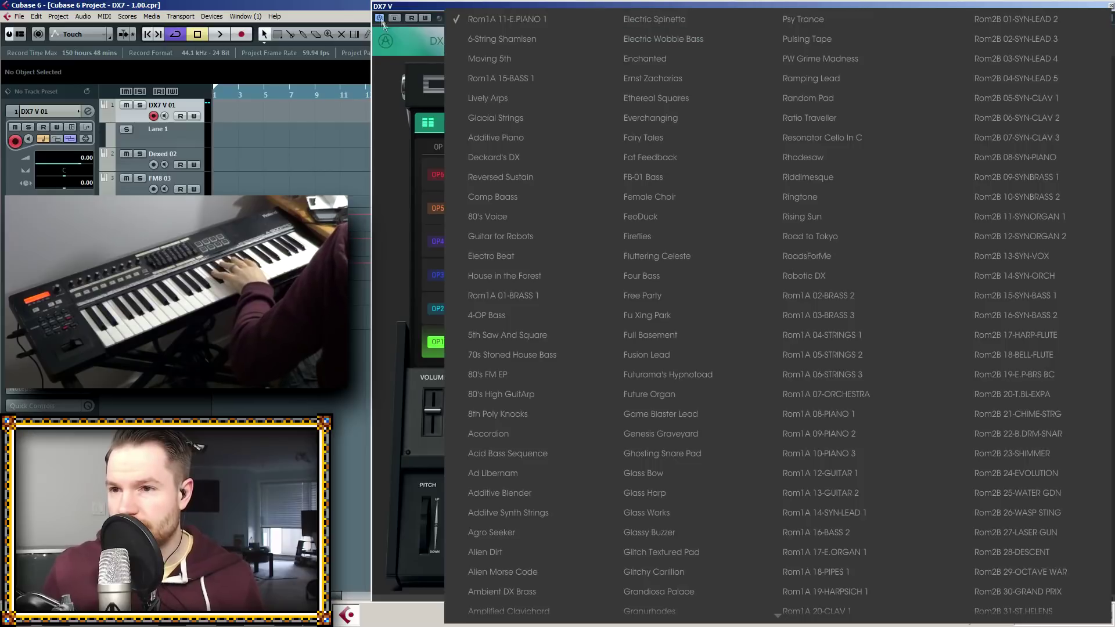
pyautogui.click(406, 40)
pyautogui.click(588, 40)
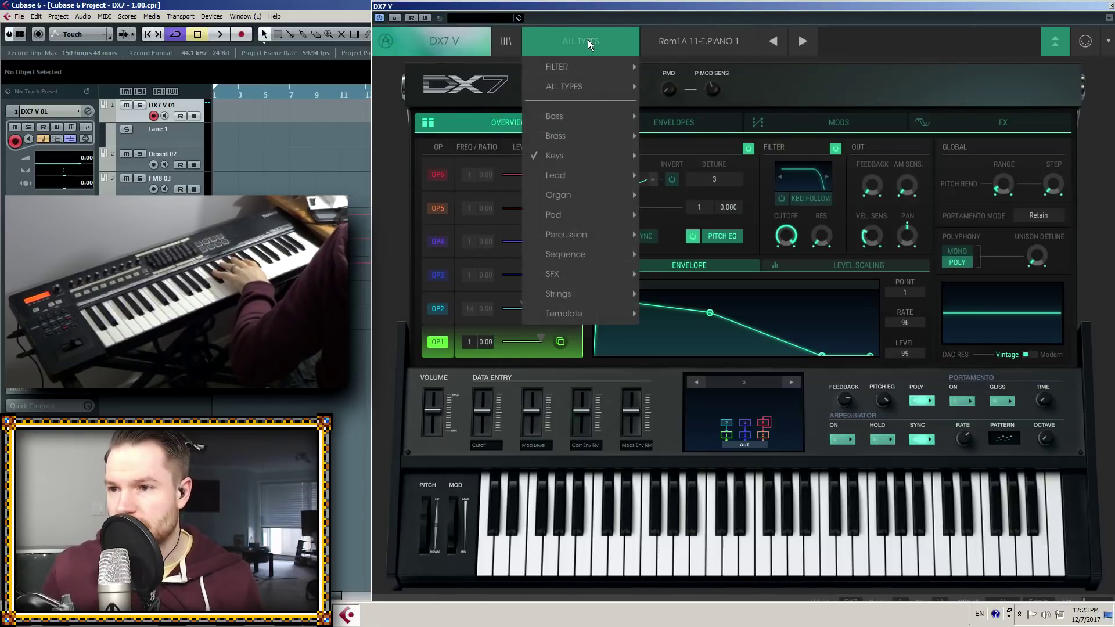
pyautogui.click(465, 43)
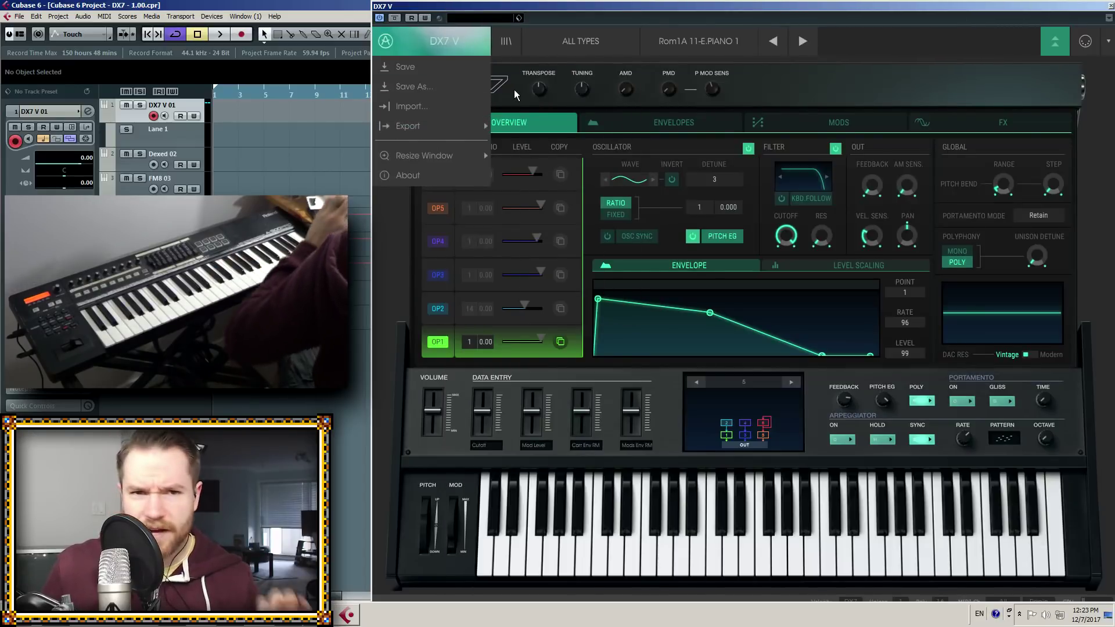
pyautogui.click(583, 34)
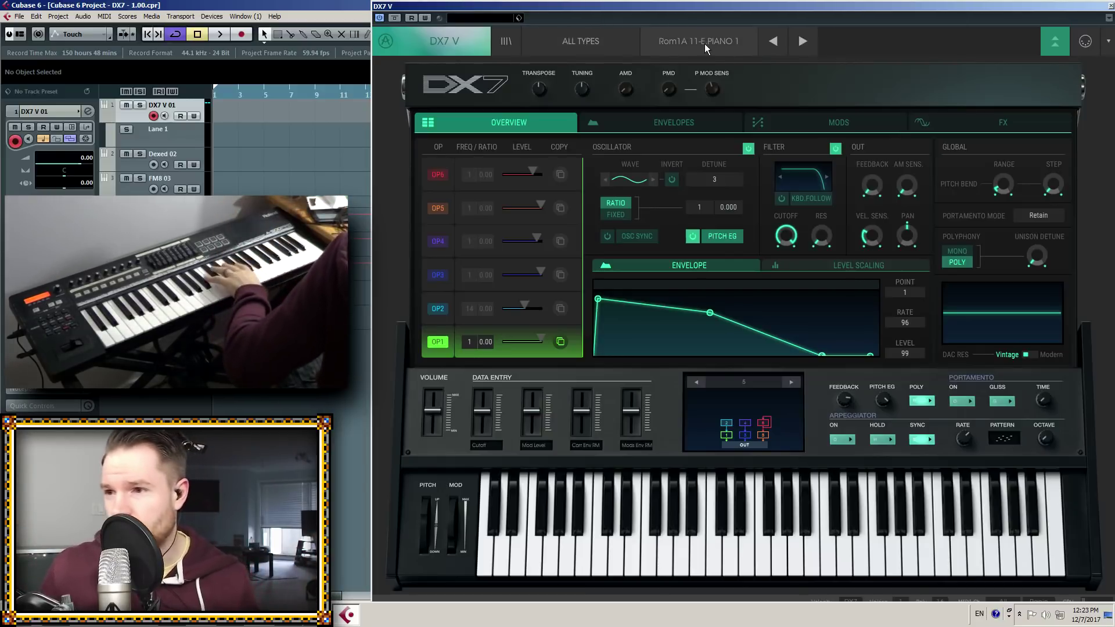
# Step forward through 6-String Shamisen to the Moving 5th preset and display its envelopes page
pyautogui.click(800, 44)
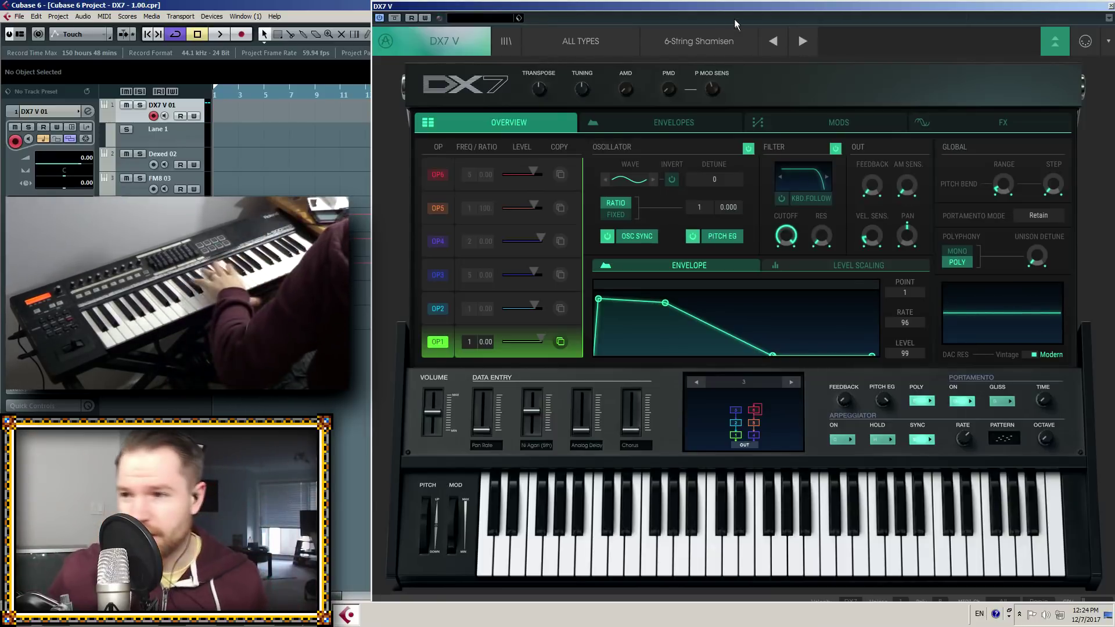
pyautogui.click(803, 49)
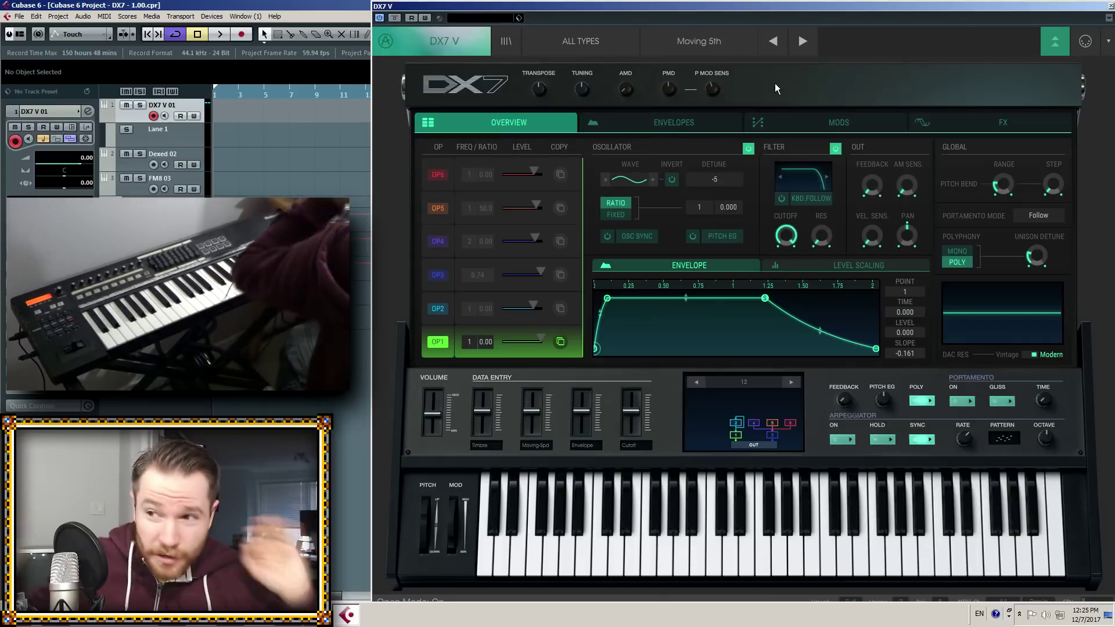
pyautogui.click(667, 120)
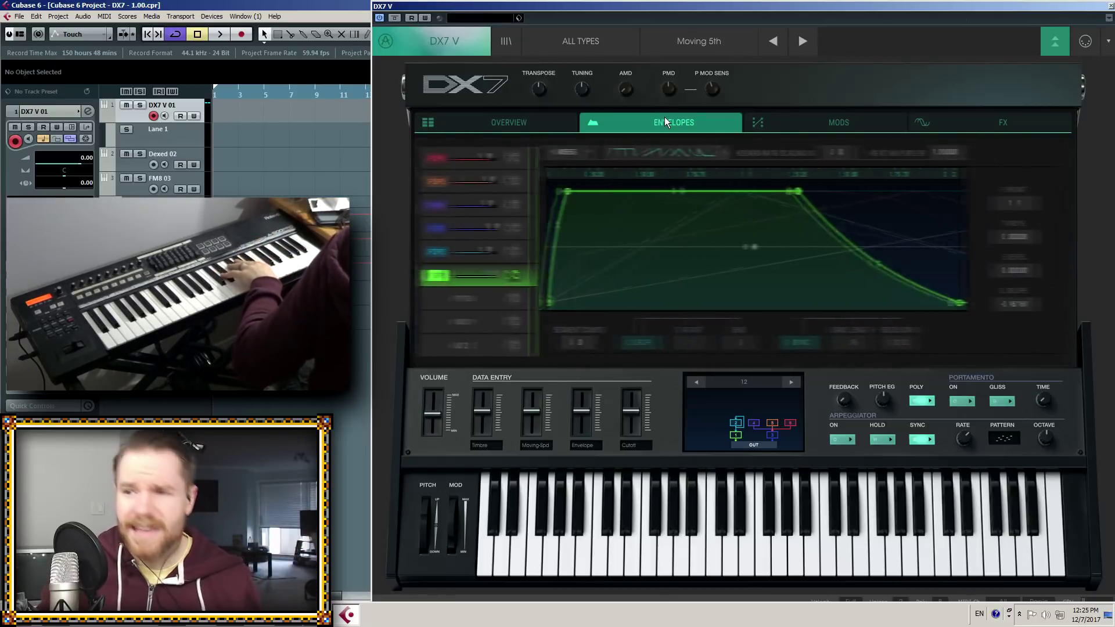
pyautogui.click(789, 122)
pyautogui.click(699, 115)
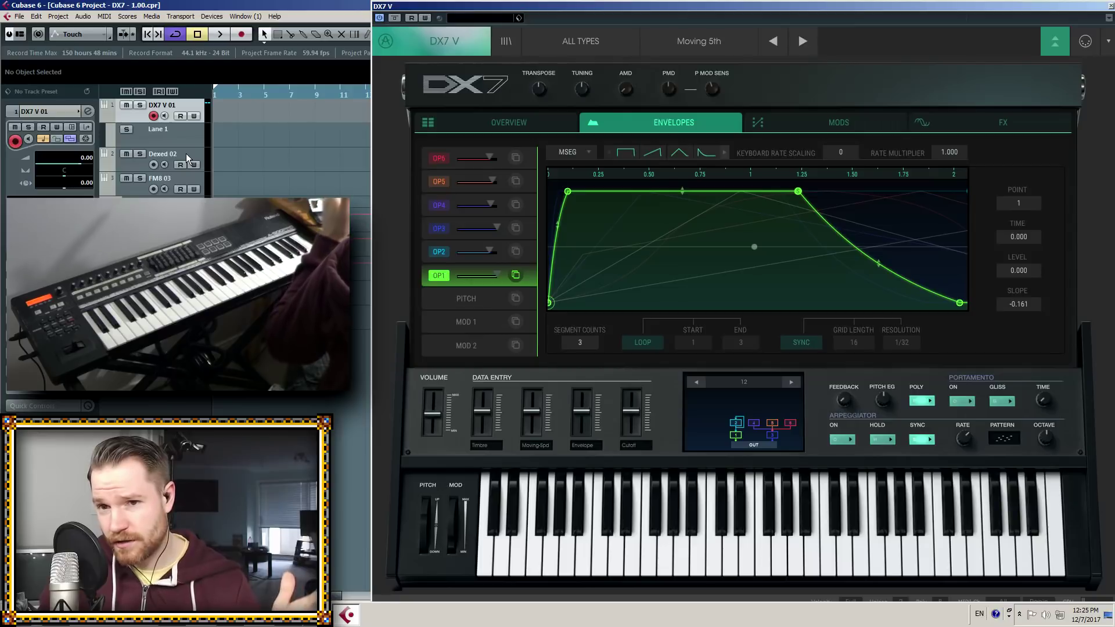
# Bring up the Dexed 02 and FM8 03 instrument windows to compare their interfaces with DX7 V, and close both
pyautogui.click(137, 167)
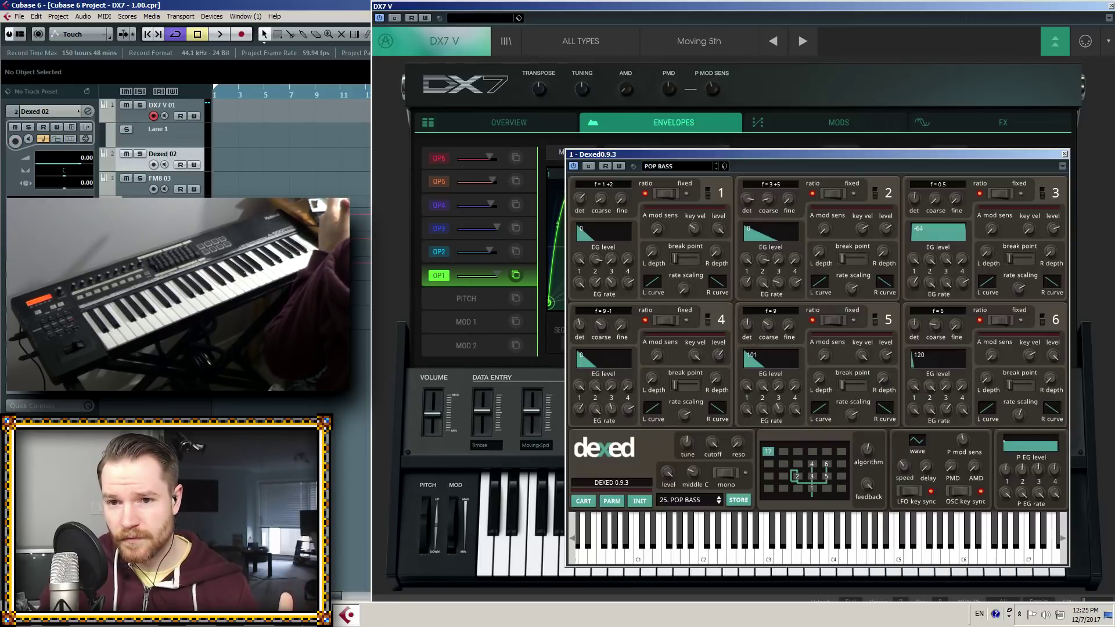
pyautogui.click(140, 193)
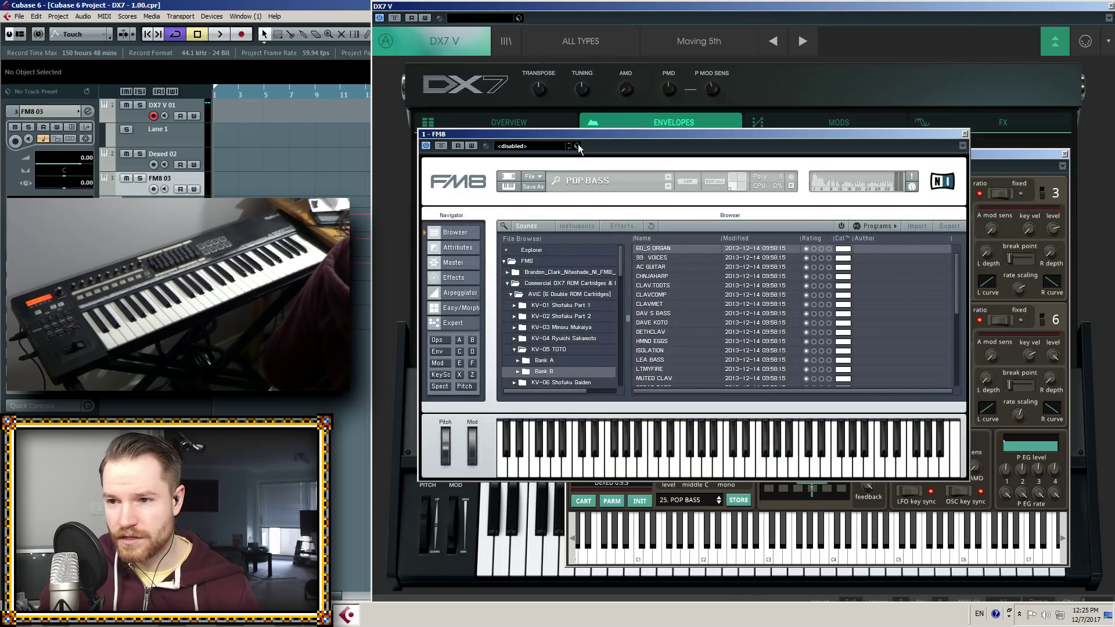
pyautogui.moveTo(598, 140); pyautogui.dragTo(533, 151)
pyautogui.moveTo(569, 106); pyautogui.dragTo(677, 137)
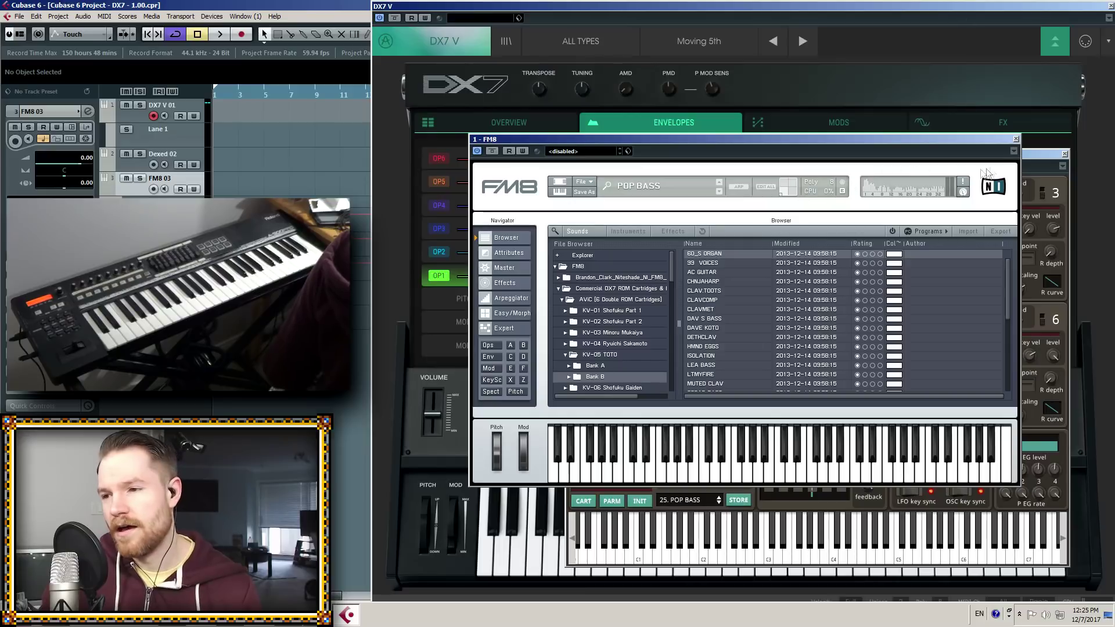
pyautogui.click(1016, 142)
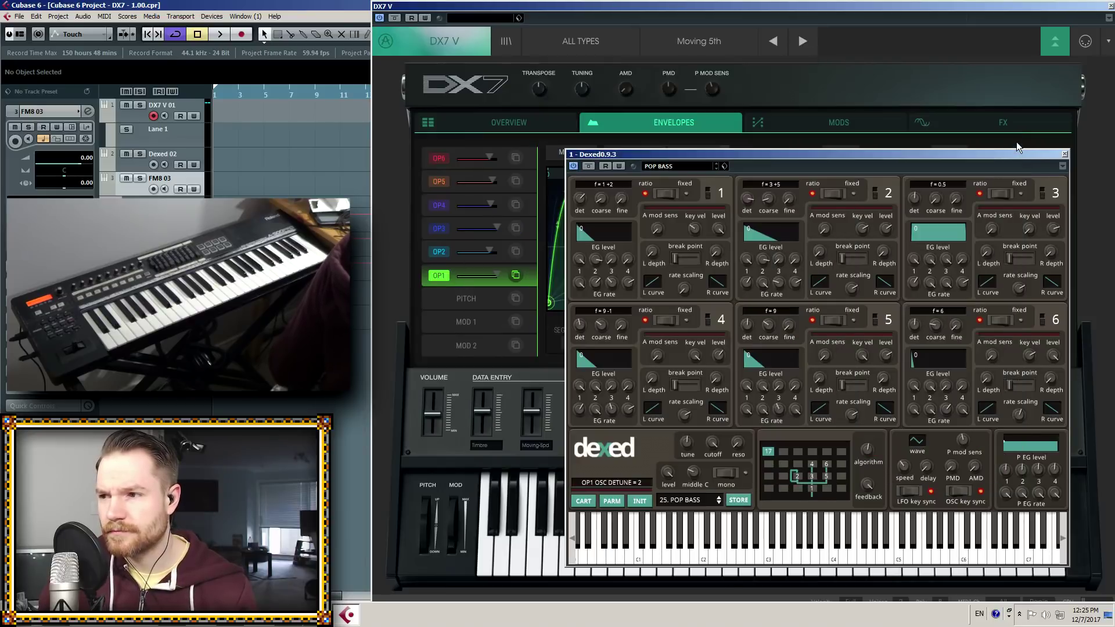
pyautogui.click(1065, 155)
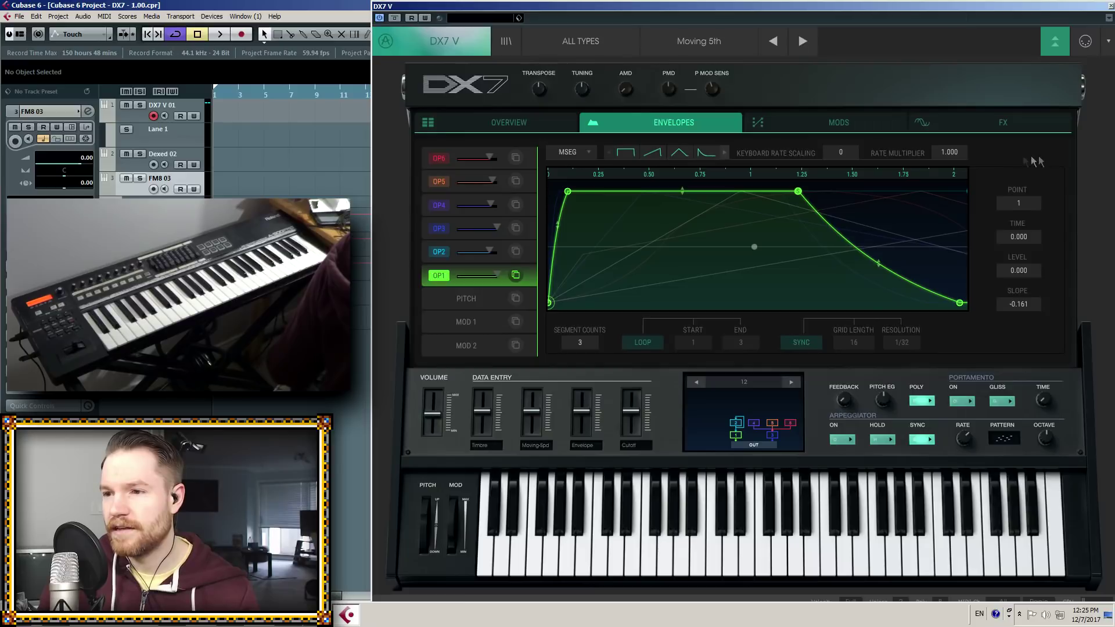
# View the waveforms available for operator 1 in the overview's waveform selector and close it without changing the wave
pyautogui.click(532, 123)
pyautogui.click(655, 171)
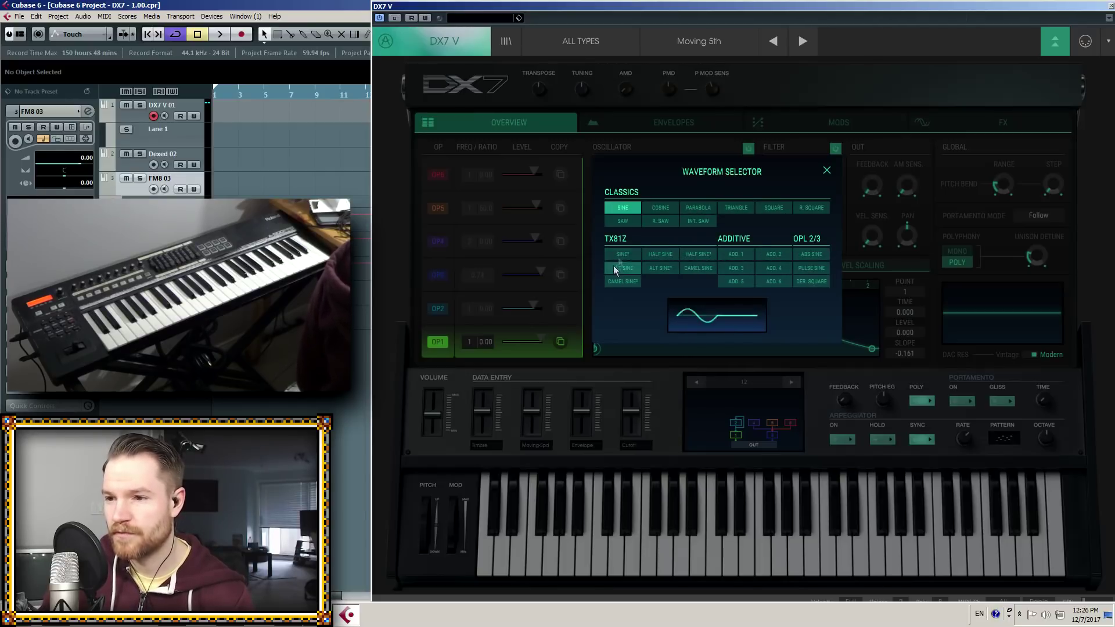
pyautogui.click(826, 171)
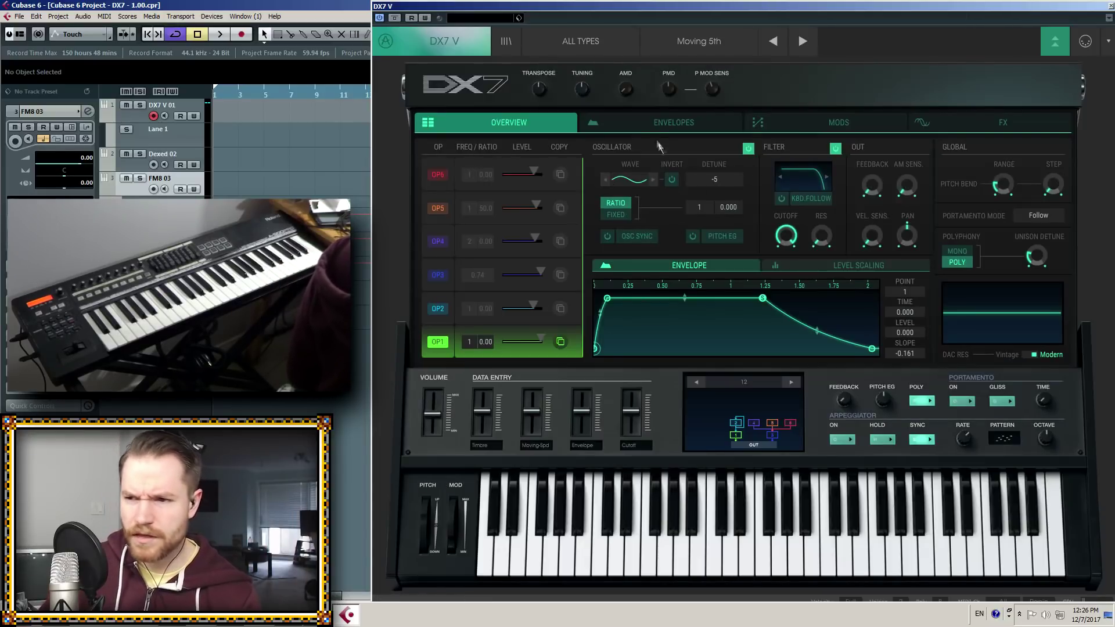
# Examine the Moving 5th preset's MSEG envelopes for operators 1 to 6, expanding the visible time range
pyautogui.click(645, 129)
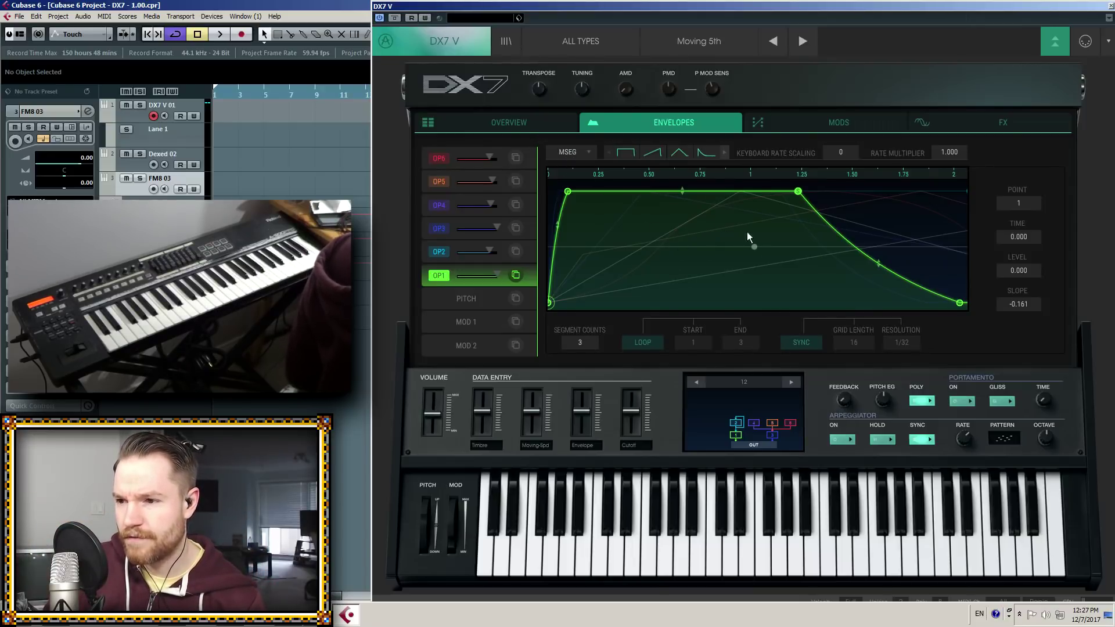
pyautogui.moveTo(712, 171); pyautogui.dragTo(699, 71)
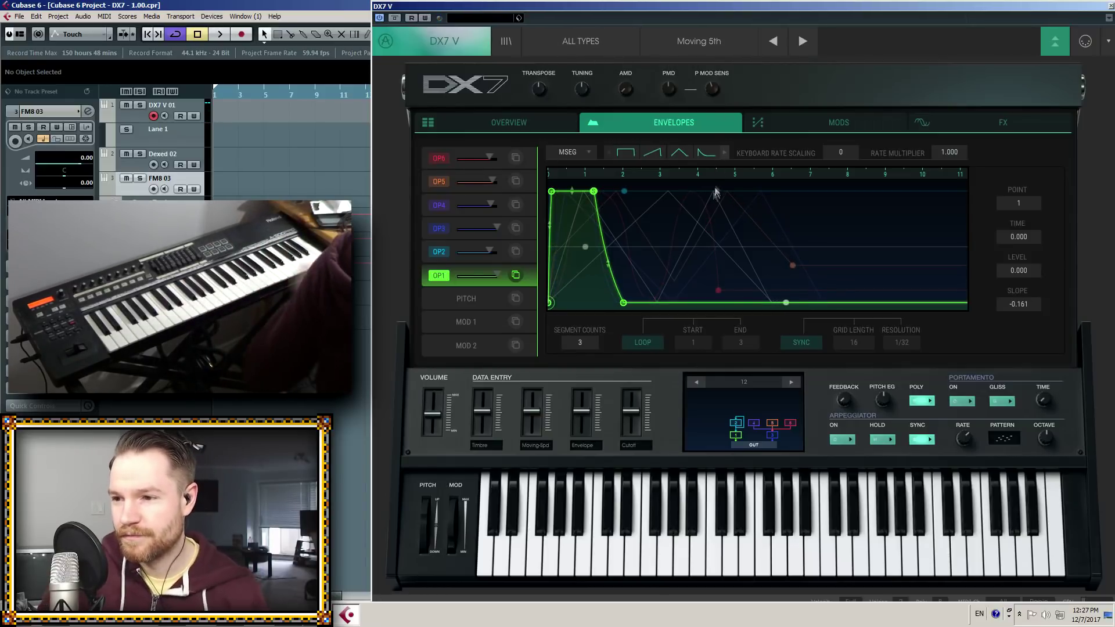
pyautogui.click(439, 252)
pyautogui.click(440, 229)
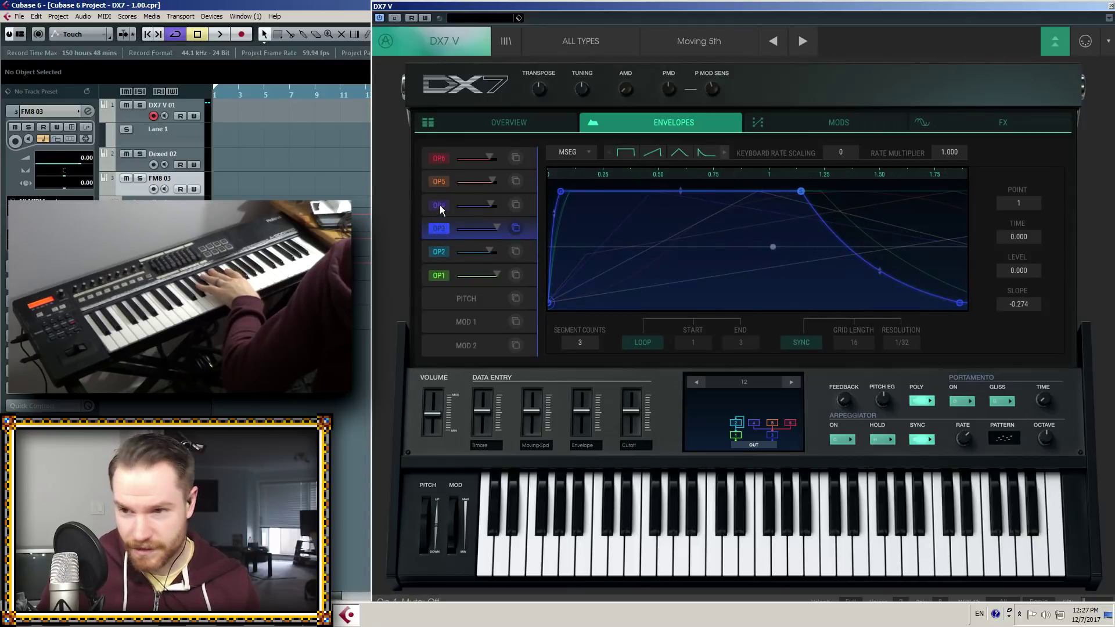
pyautogui.click(439, 205)
pyautogui.click(440, 181)
pyautogui.click(439, 159)
pyautogui.click(439, 182)
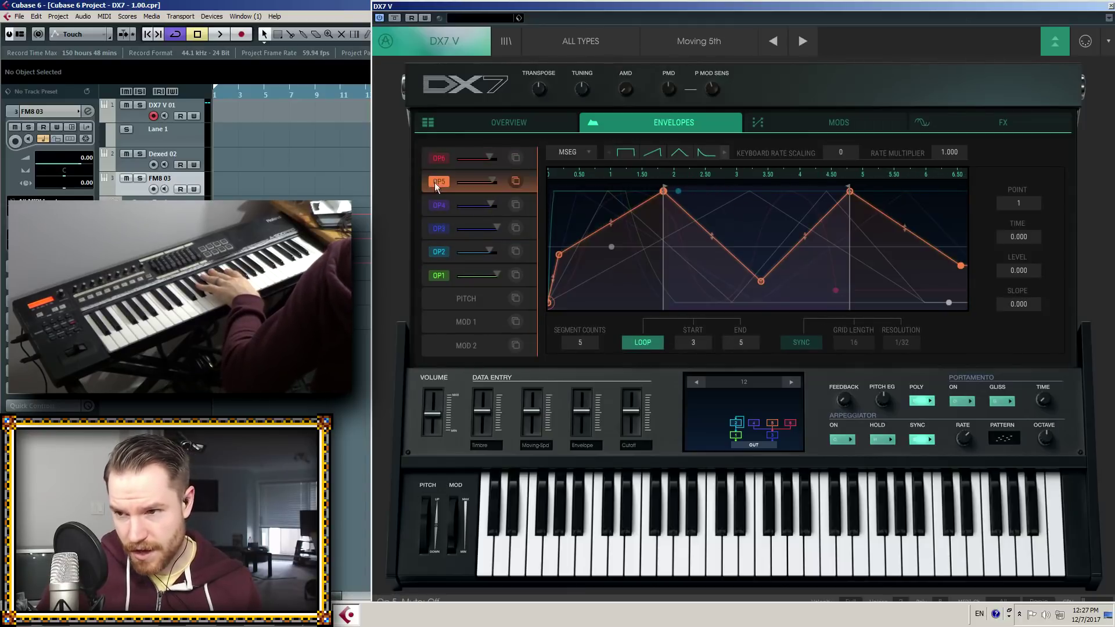
pyautogui.click(439, 205)
pyautogui.click(439, 230)
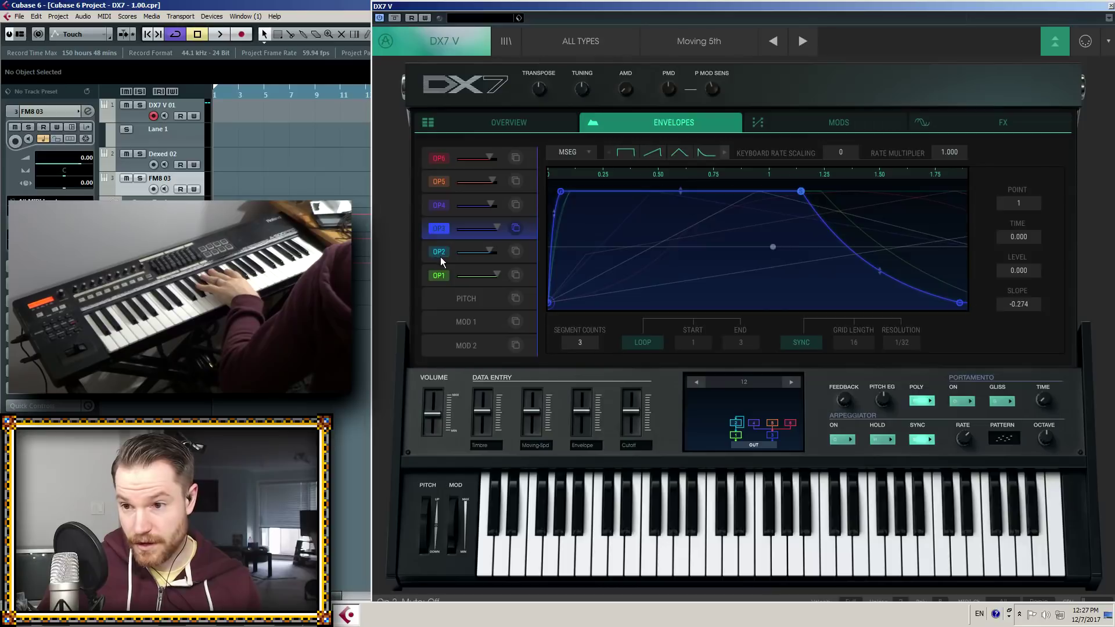
pyautogui.click(440, 256)
pyautogui.click(437, 277)
pyautogui.click(438, 253)
pyautogui.click(440, 229)
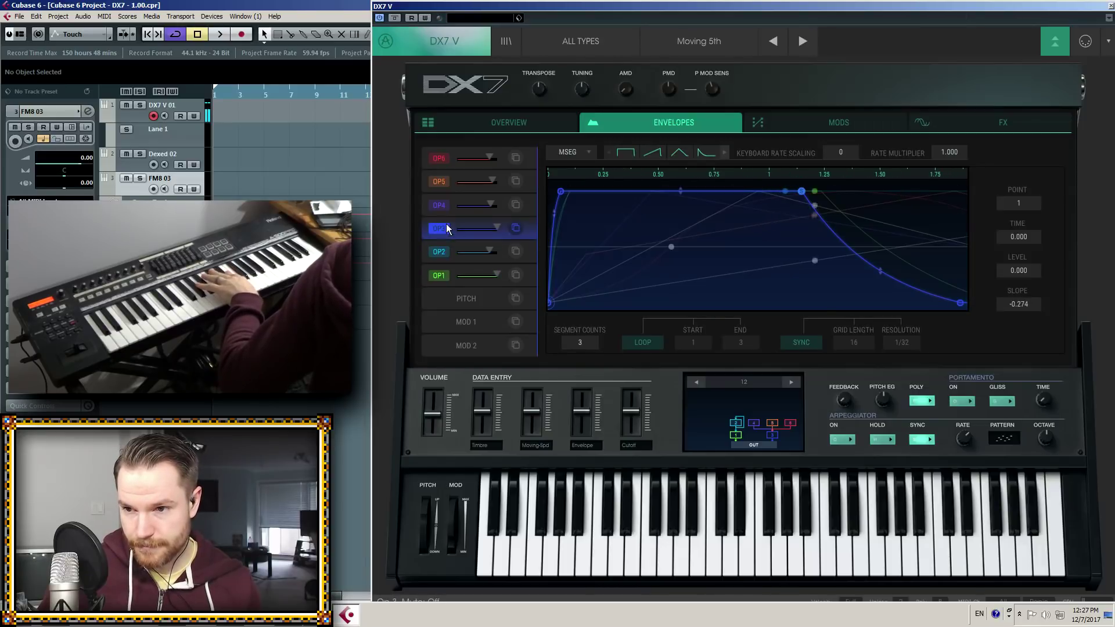
pyautogui.click(448, 206)
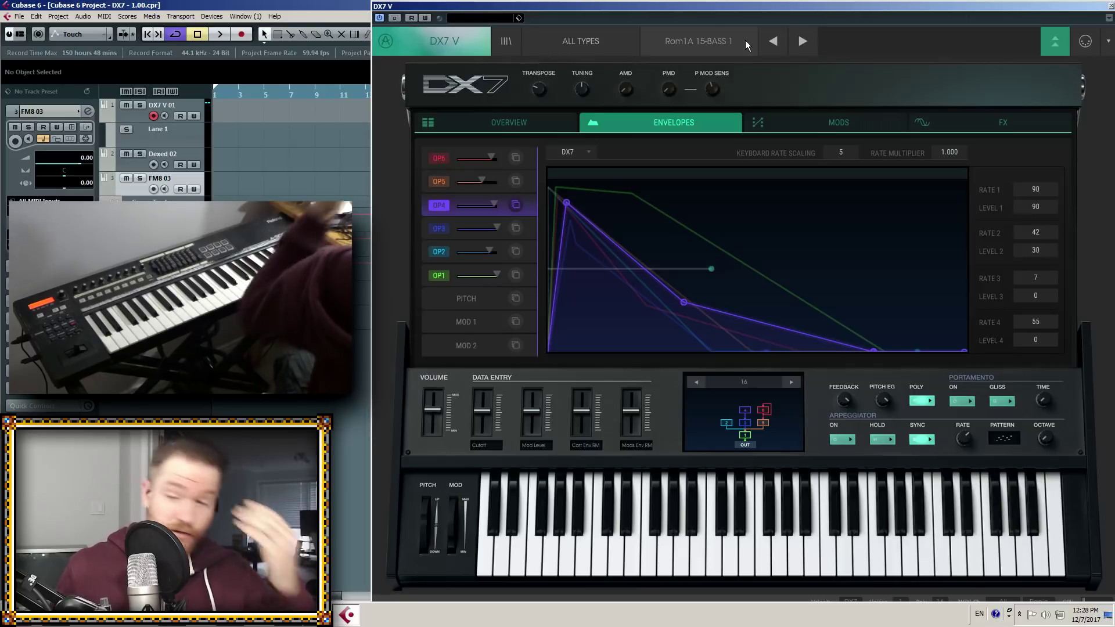
# Load the Lively Arps preset and display its modulation matrix and step sequencer
pyautogui.click(803, 41)
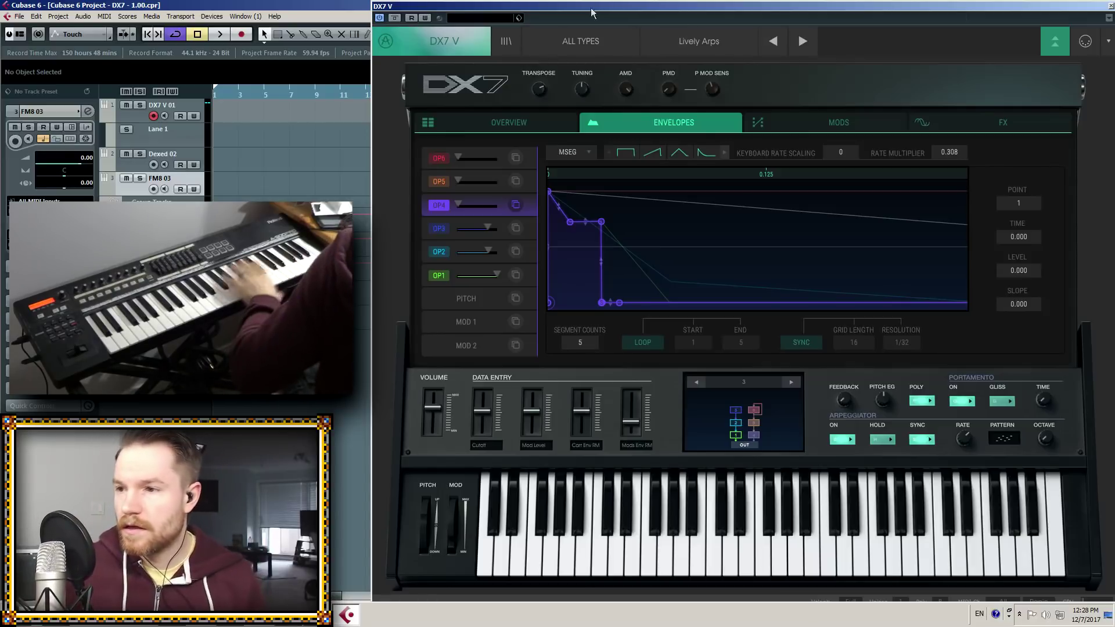
pyautogui.click(807, 123)
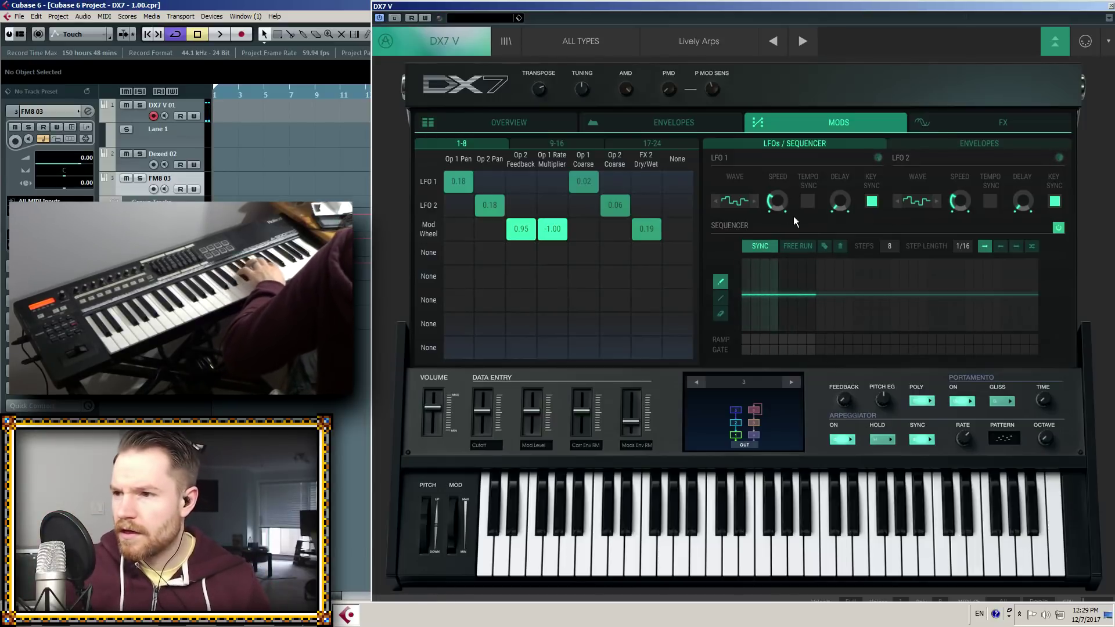
pyautogui.moveTo(756, 280); pyautogui.dragTo(848, 316)
# Load the Glacial Strings preset and view the source choices for the first row of the modulation matrix
pyautogui.click(805, 42)
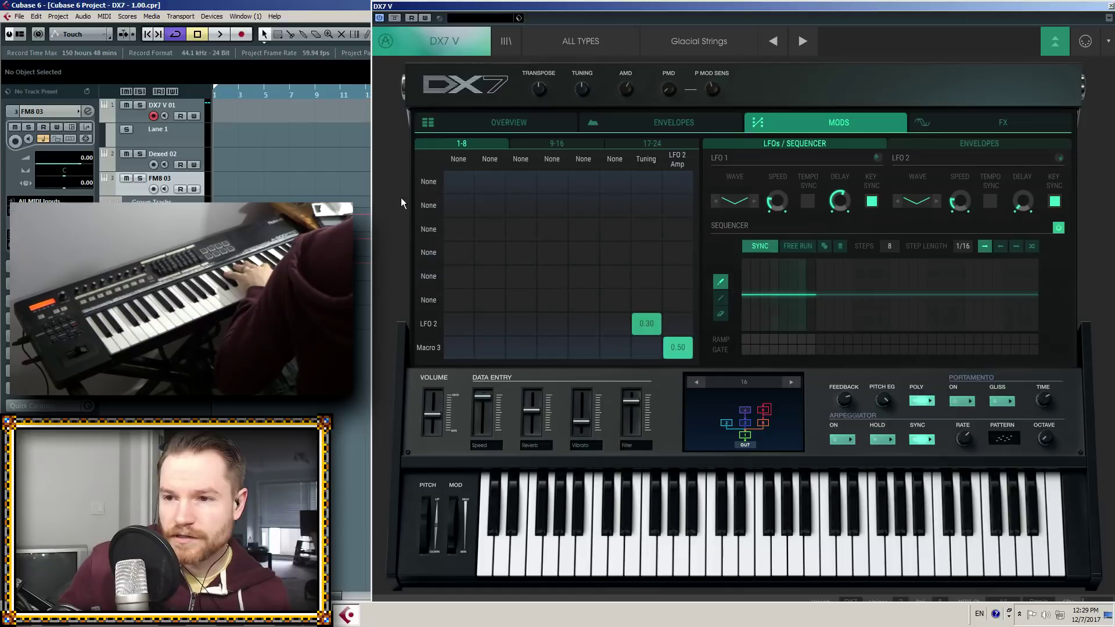
pyautogui.click(440, 183)
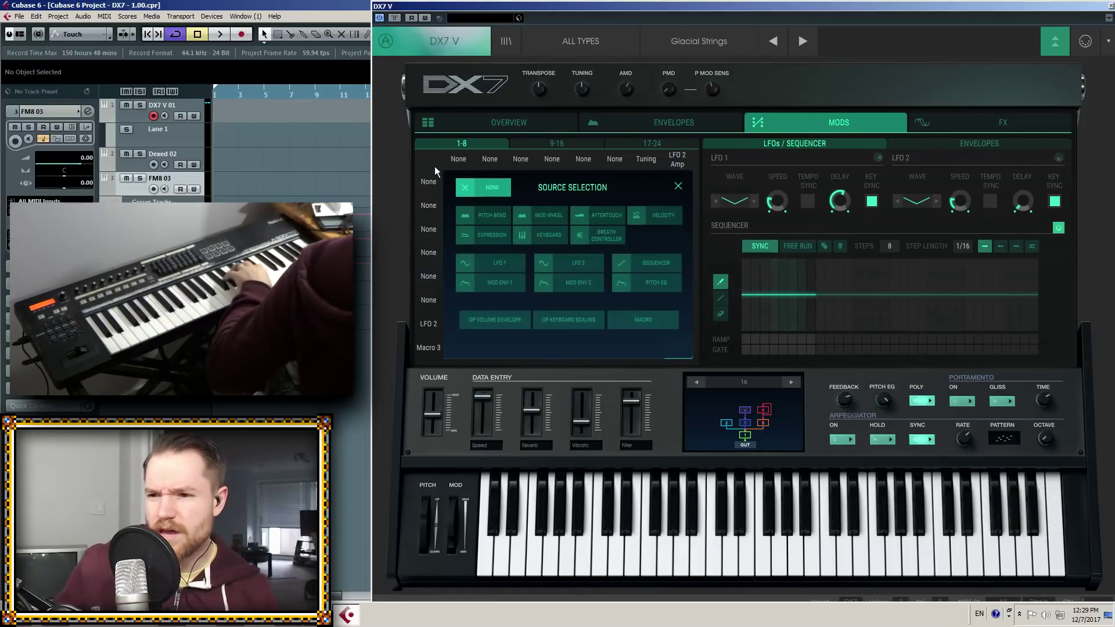
pyautogui.click(428, 185)
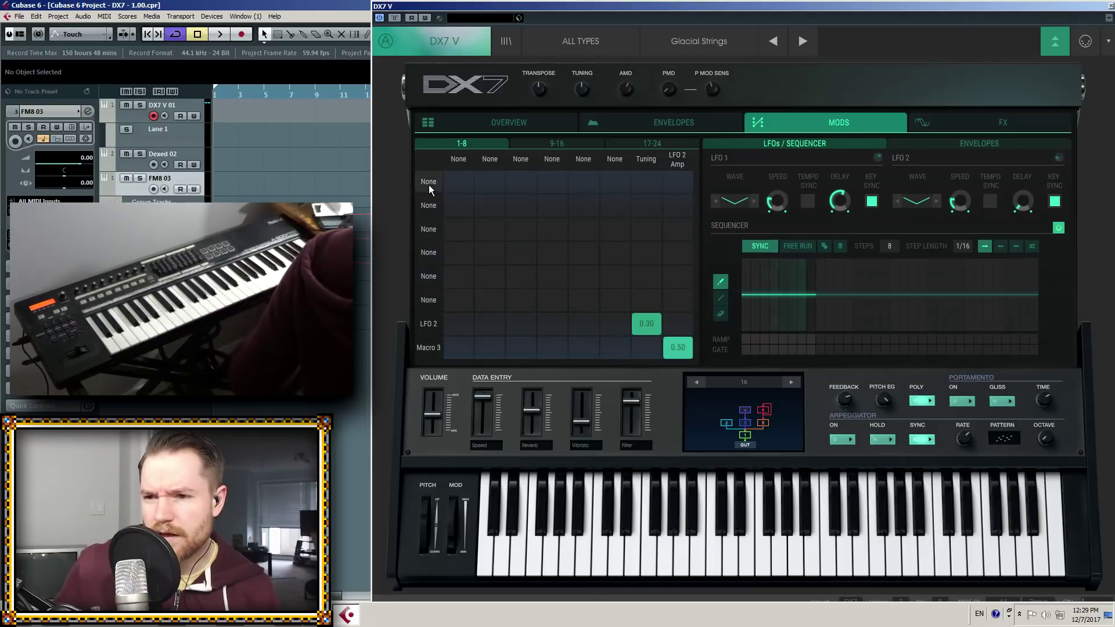
pyautogui.click(457, 182)
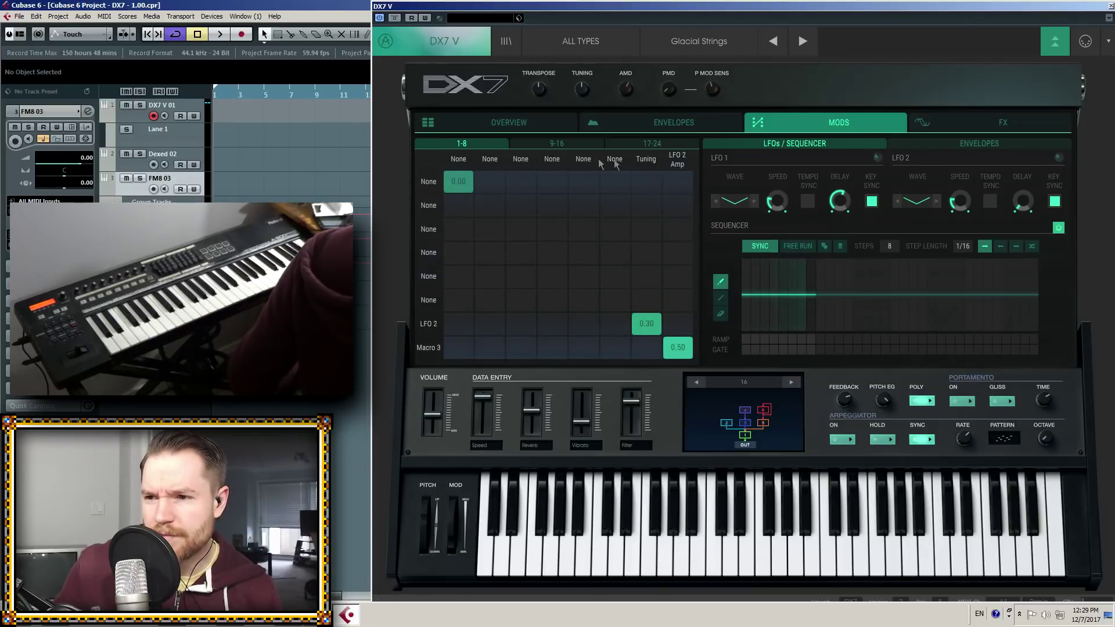
# Look through modulation matrix slots 9-16 and 17-24 of Glacial Strings, and return to slots 1-8
pyautogui.click(580, 141)
pyautogui.click(635, 142)
pyautogui.click(564, 154)
pyautogui.click(483, 146)
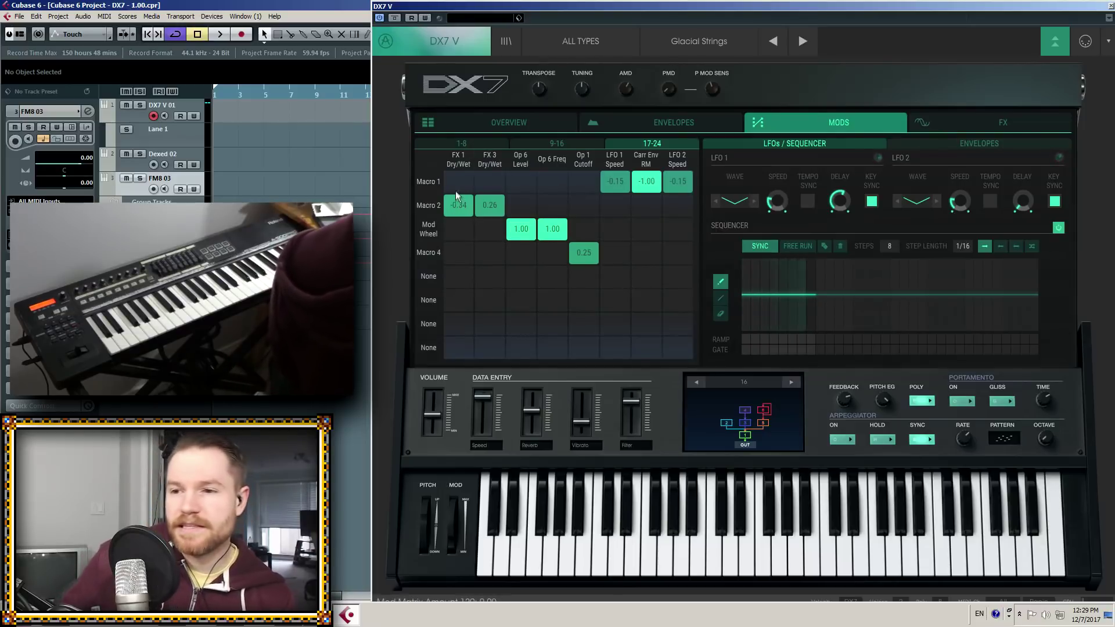
pyautogui.click(466, 158)
pyautogui.click(559, 154)
pyautogui.click(481, 145)
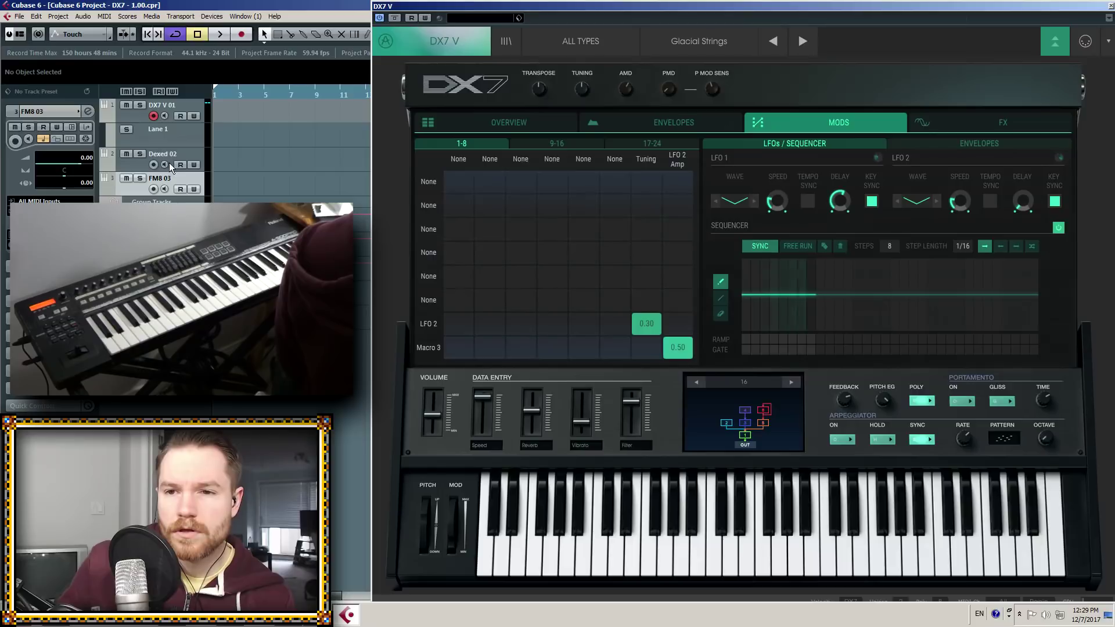
# Open the Dexed 02 instrument window, reposition it over DX7 V, and examine its operator controls
pyautogui.click(141, 162)
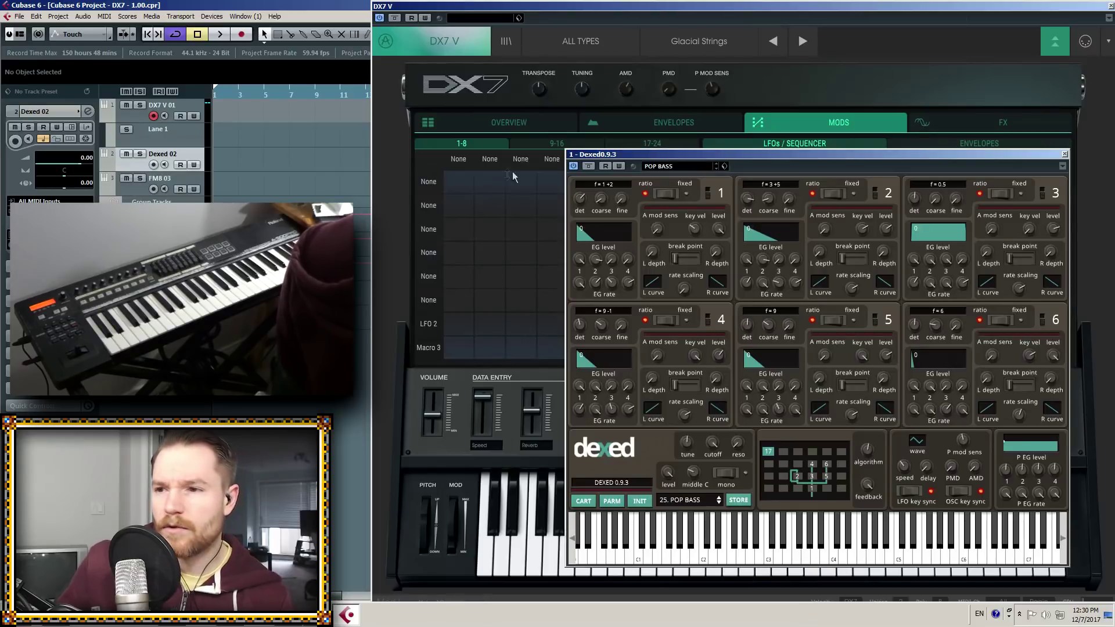
pyautogui.moveTo(641, 154); pyautogui.dragTo(457, 66)
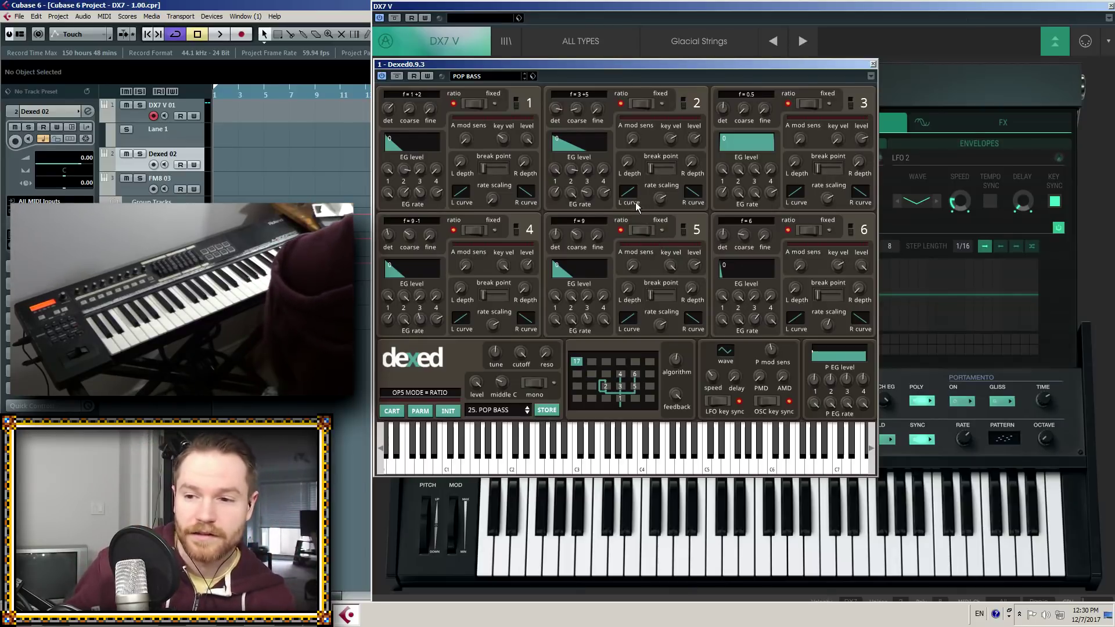
pyautogui.moveTo(677, 161)
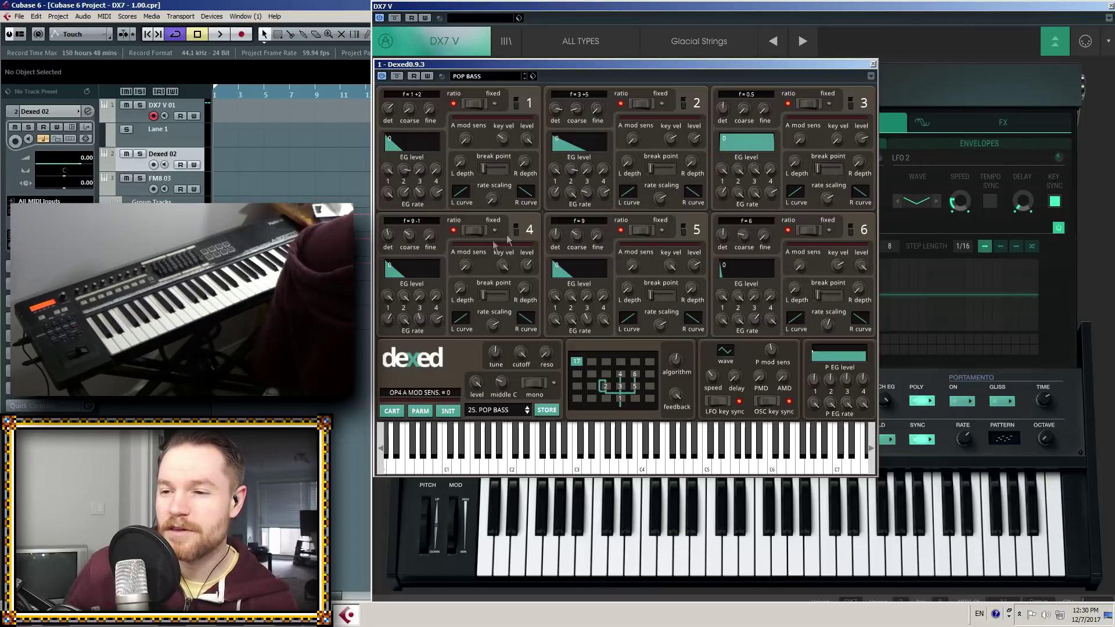
pyautogui.moveTo(510, 268)
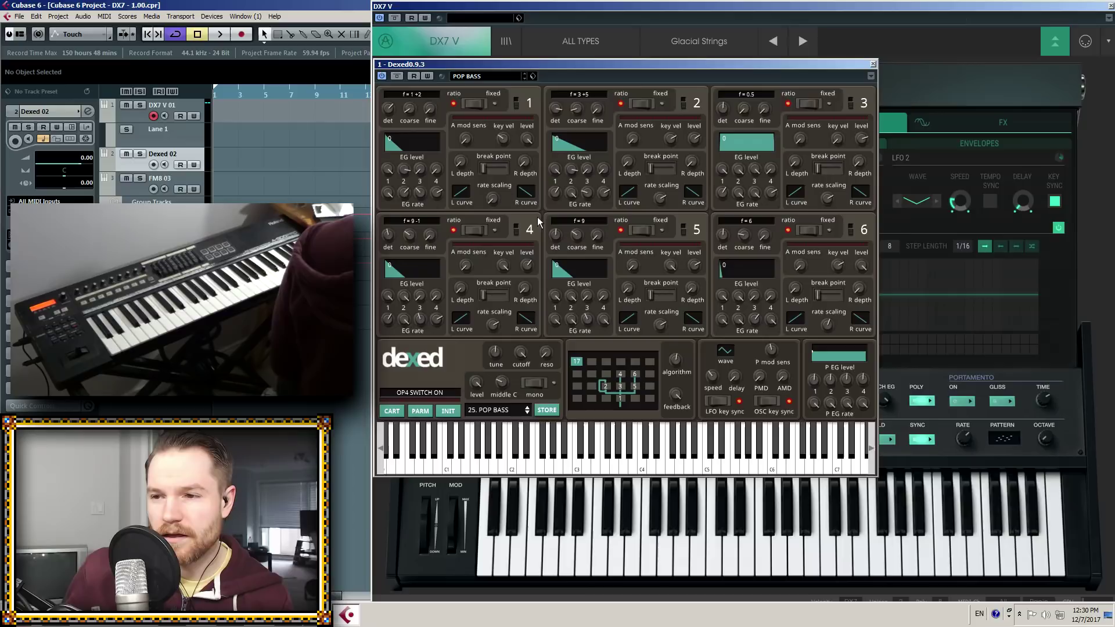
# Close the Dexed window and adjust the Glacial Strings macros, with Speed at maximum and Reverb at minimum
pyautogui.moveTo(664, 228)
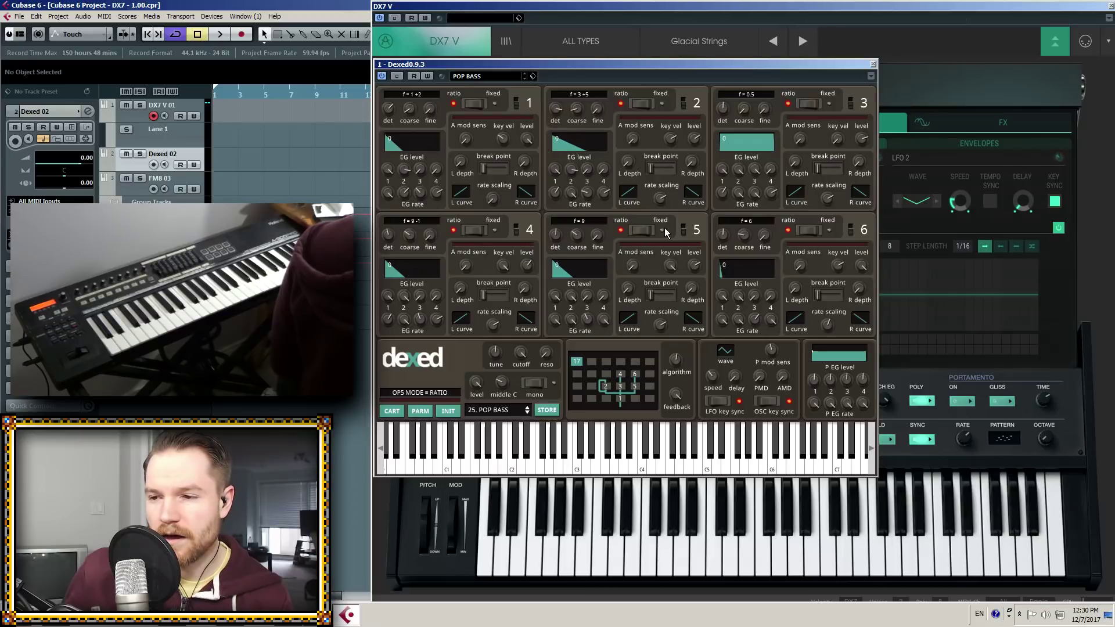
pyautogui.click(876, 62)
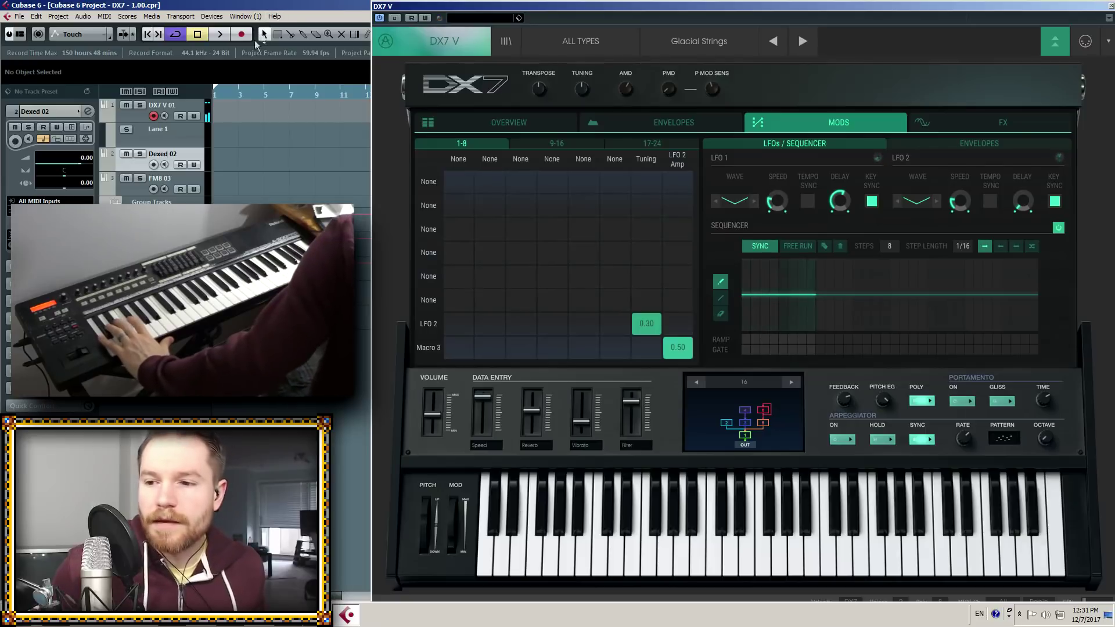
pyautogui.moveTo(480, 399); pyautogui.dragTo(480, 449)
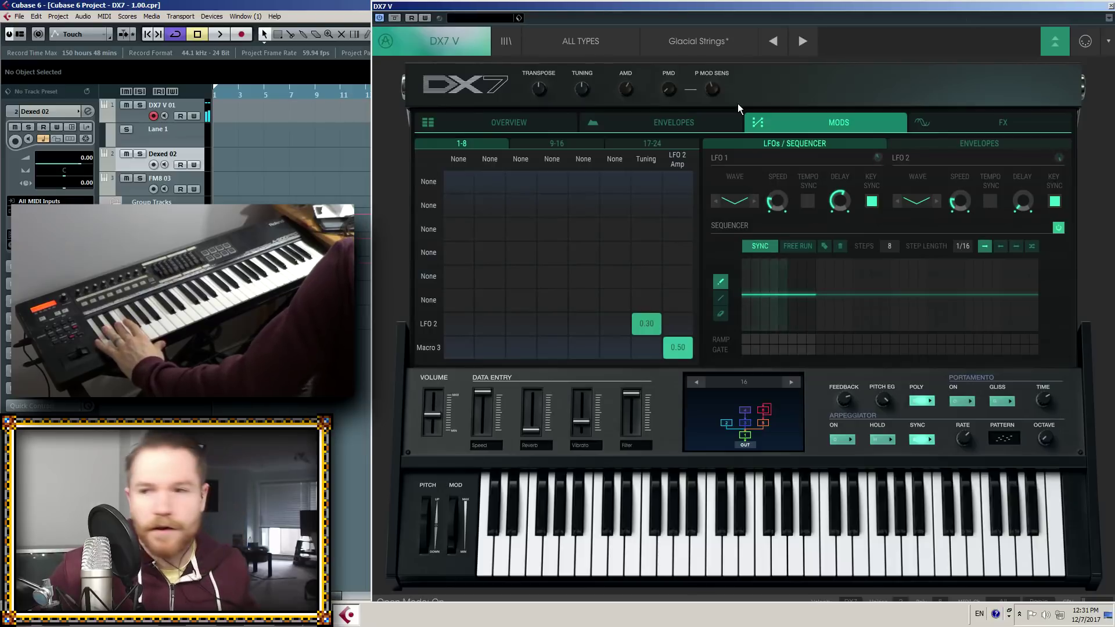
# Audition the Additive Piano, Deckard's DX and Reversed Sustain presets in order, keeping the modulation matrix displayed
pyautogui.click(809, 43)
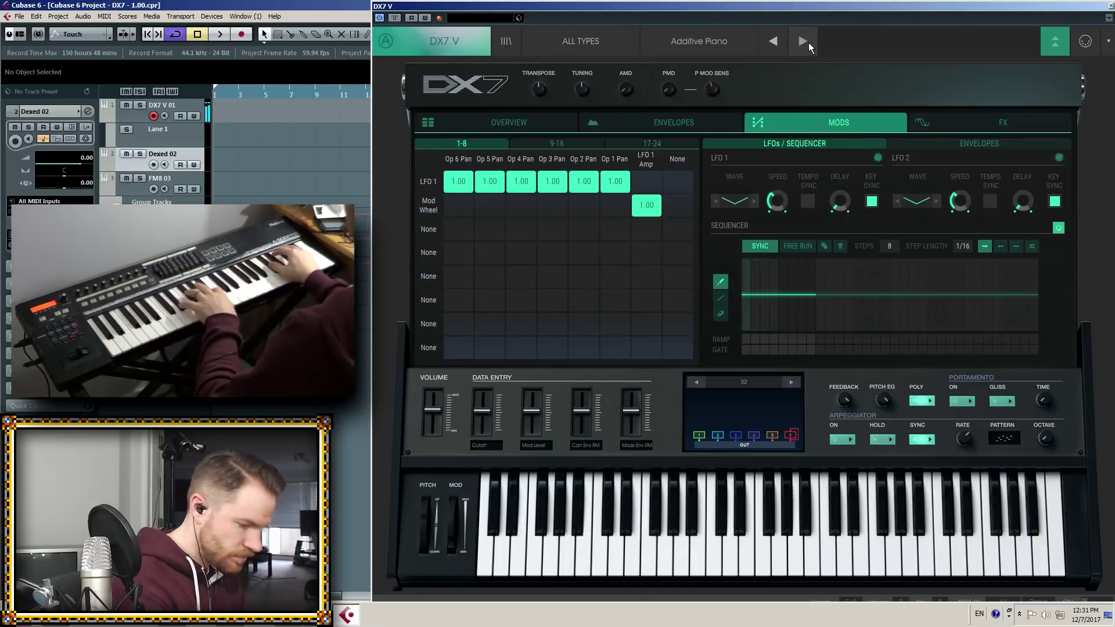
pyautogui.click(807, 41)
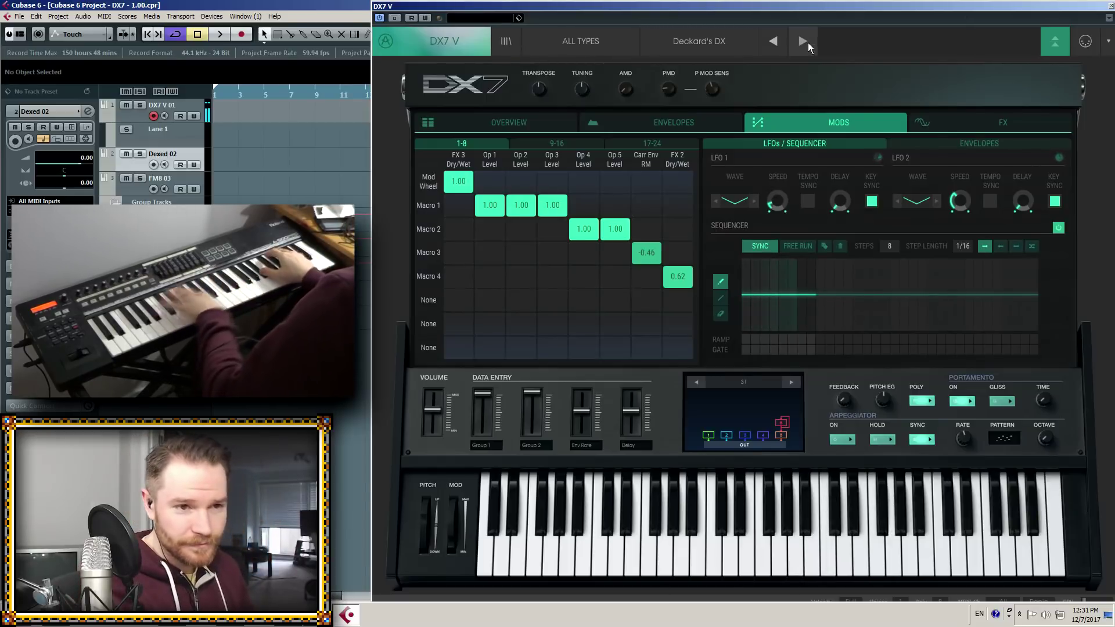
pyautogui.click(803, 41)
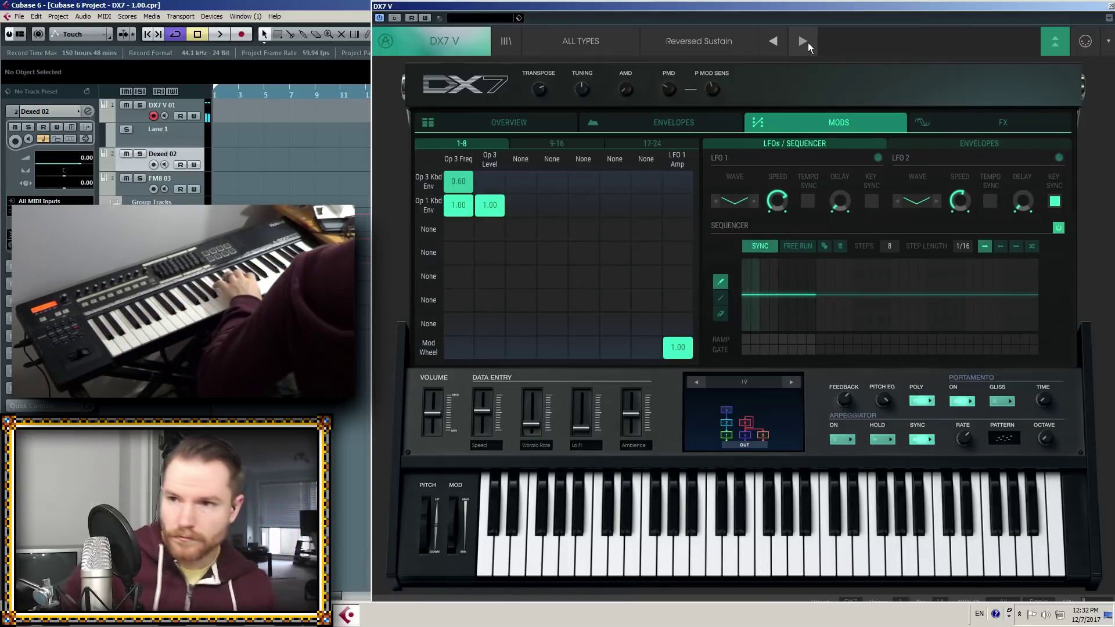
# Read the Reversed Sustain preset's comments in the preset browser, and display its operator 4 envelope
pyautogui.click(503, 42)
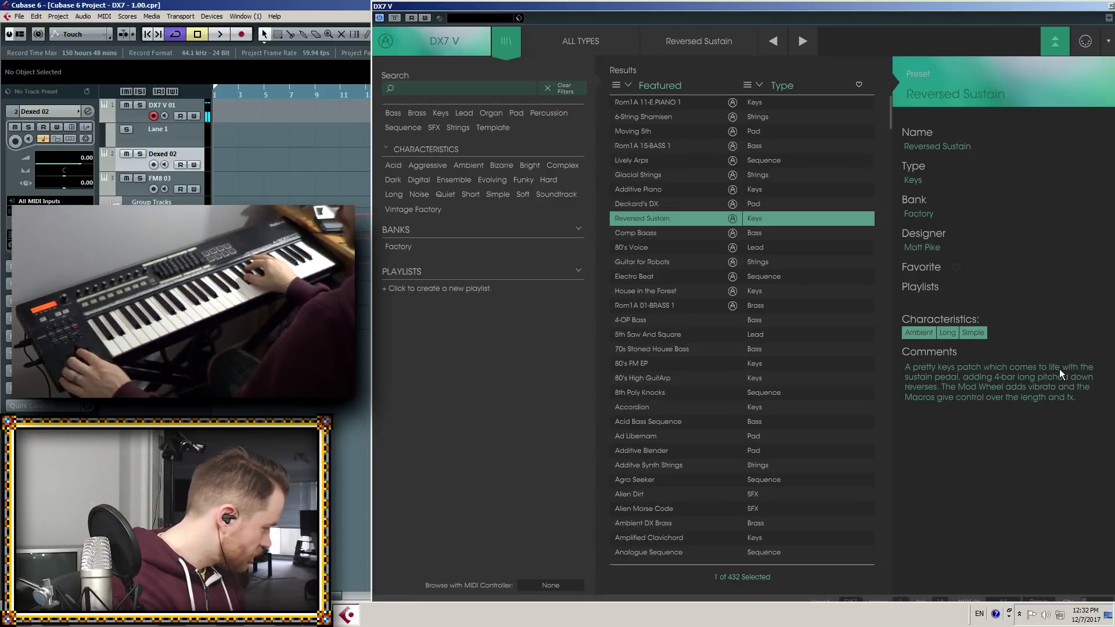
pyautogui.click(504, 44)
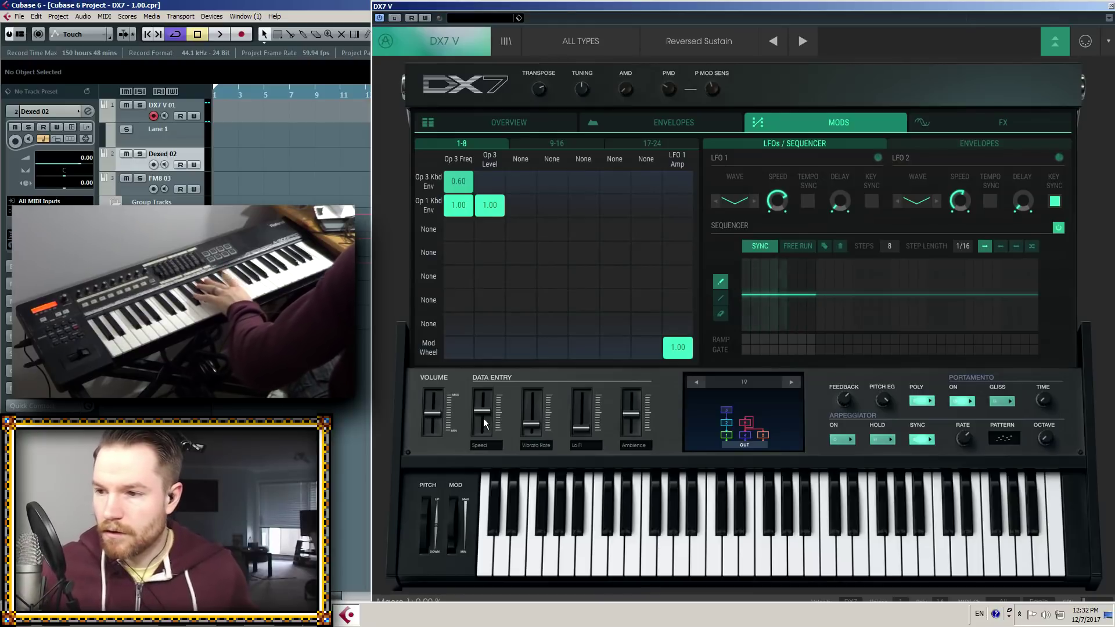
pyautogui.click(678, 122)
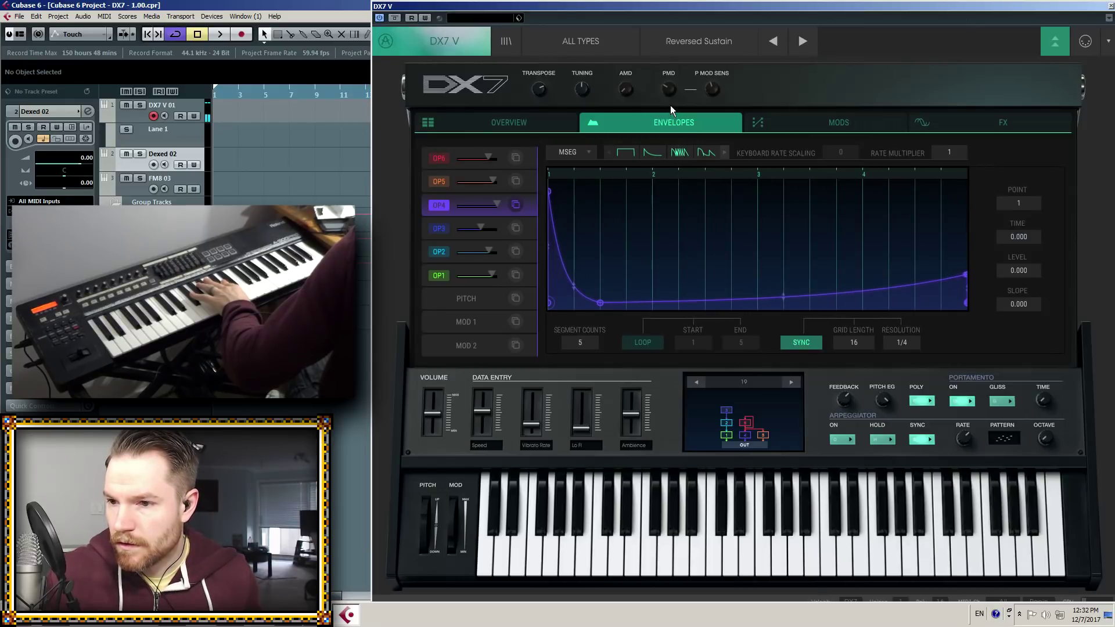
# Switch between the Comp Baass and Reversed Sustain presets to compare their operator 4 envelopes, ending on Comp Baass
pyautogui.click(801, 41)
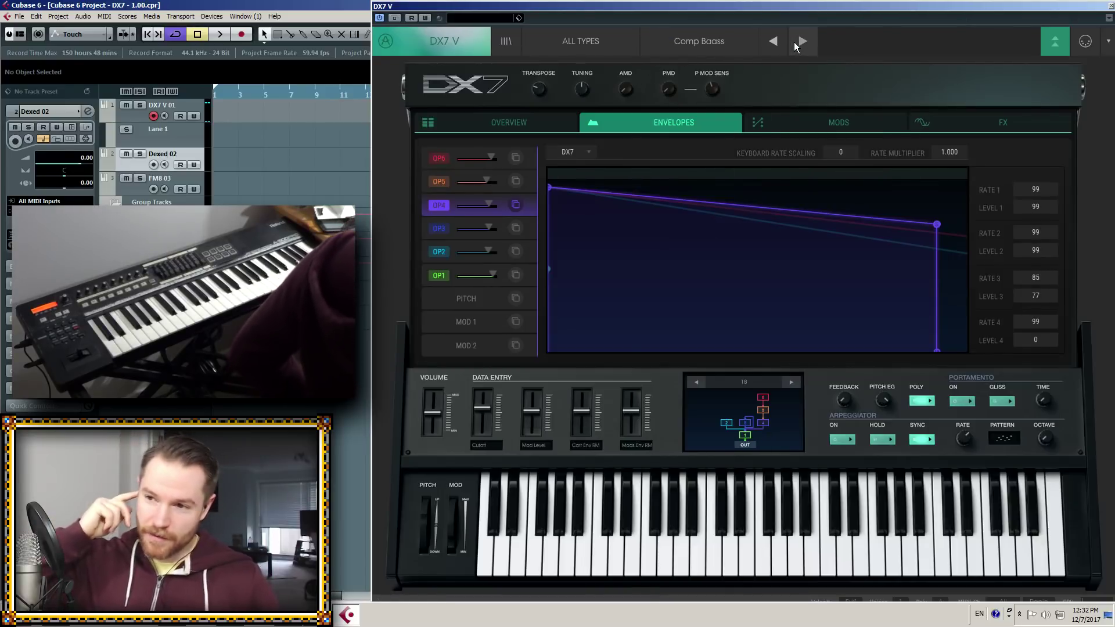
pyautogui.click(766, 40)
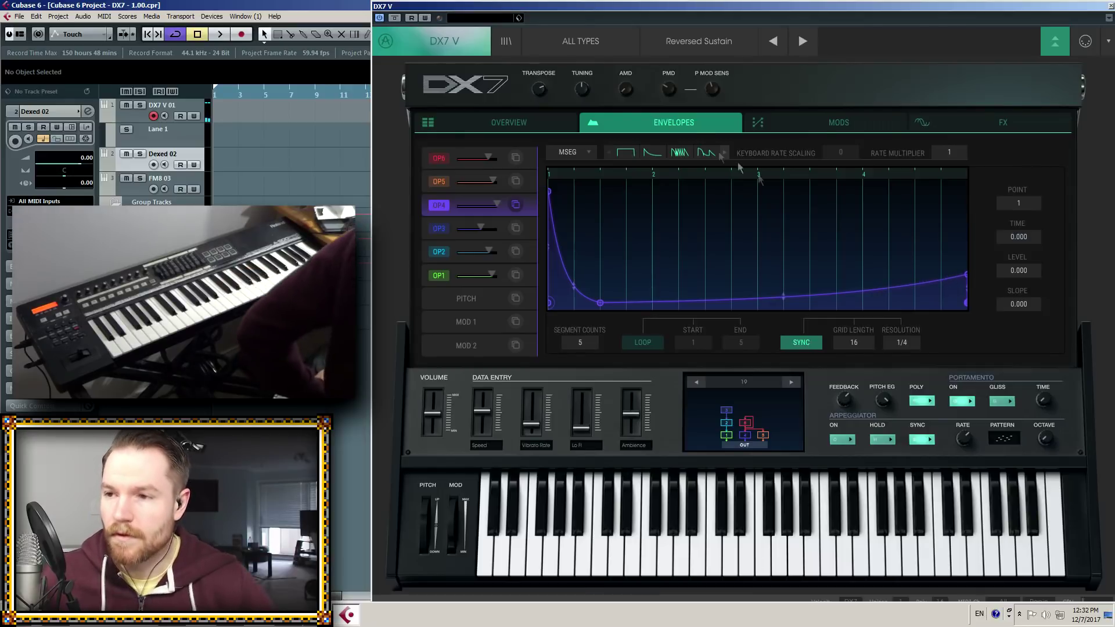
pyautogui.click(795, 40)
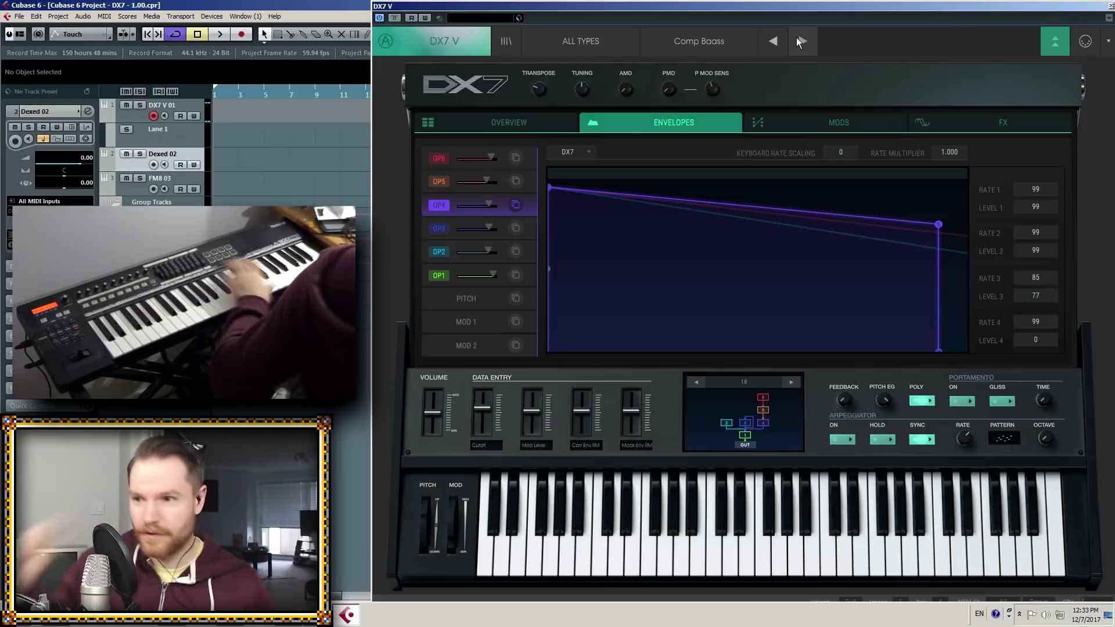
# View the Comp Baass details and the list of preset types in the preset browser, and close the browser
pyautogui.click(507, 43)
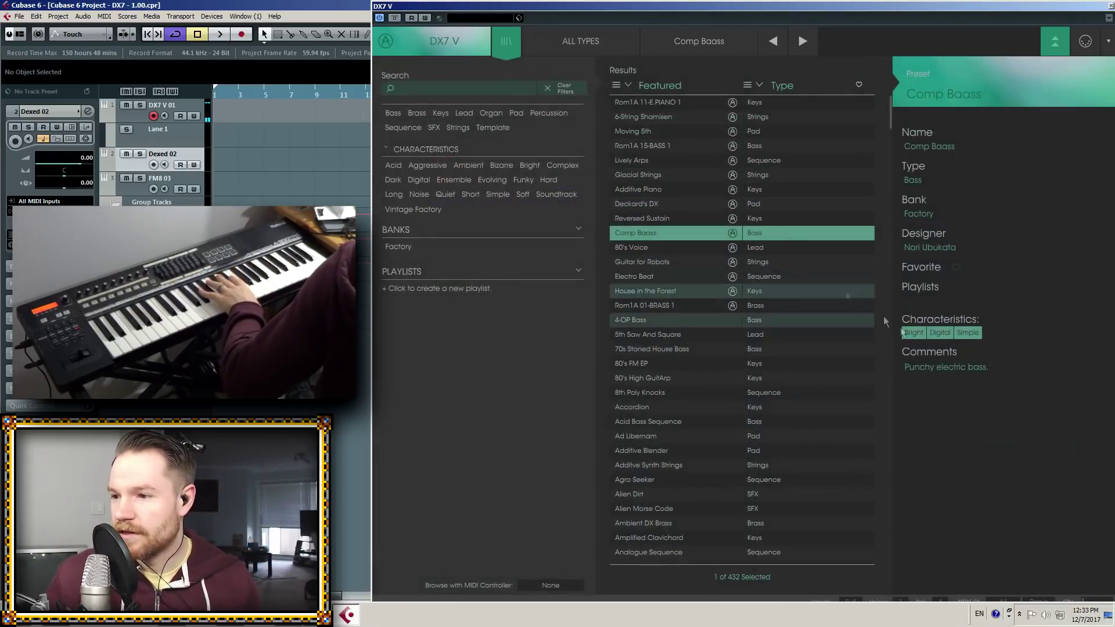
pyautogui.click(580, 41)
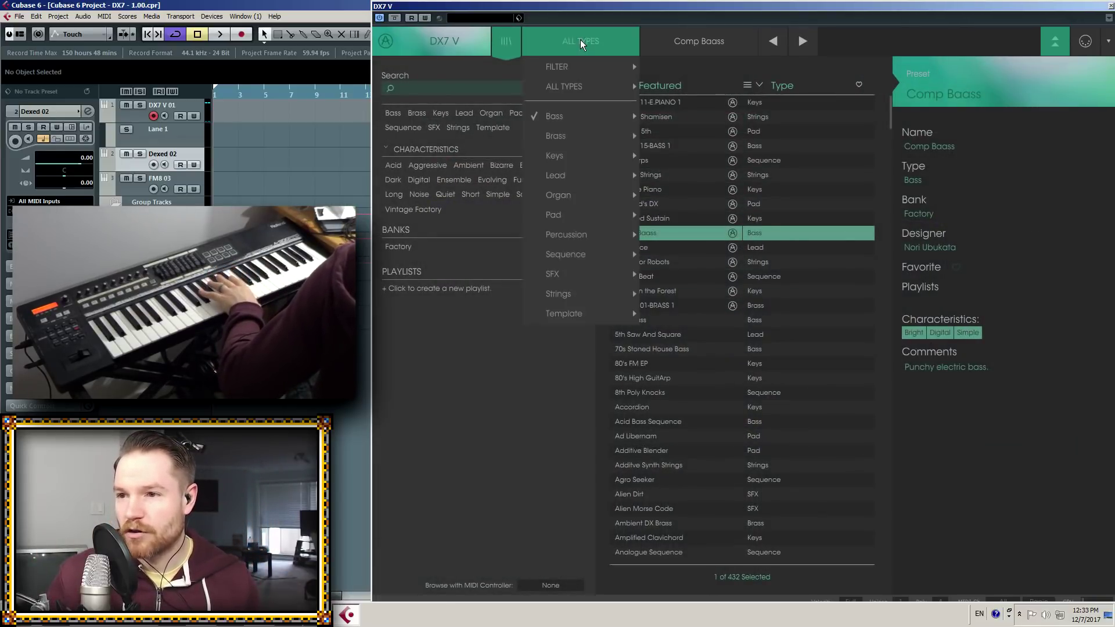
pyautogui.click(505, 39)
# Load the 80's Voice preset, set Length and Resonance to maximum and Noise Color to minimum, and vary the Timbre macro
pyautogui.click(801, 40)
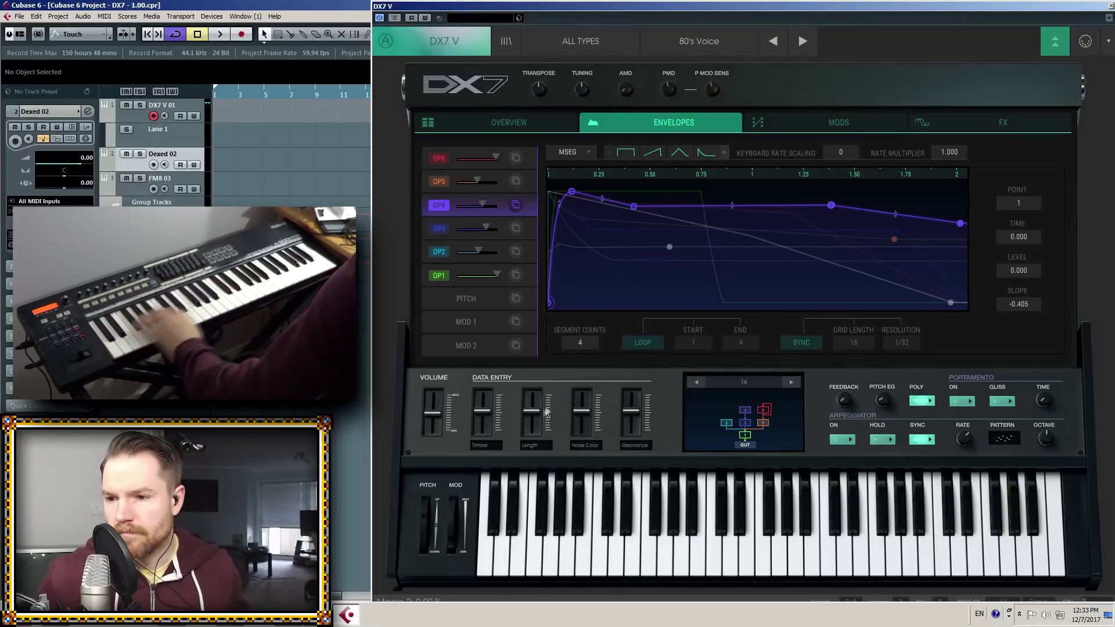
pyautogui.moveTo(537, 417); pyautogui.dragTo(536, 399)
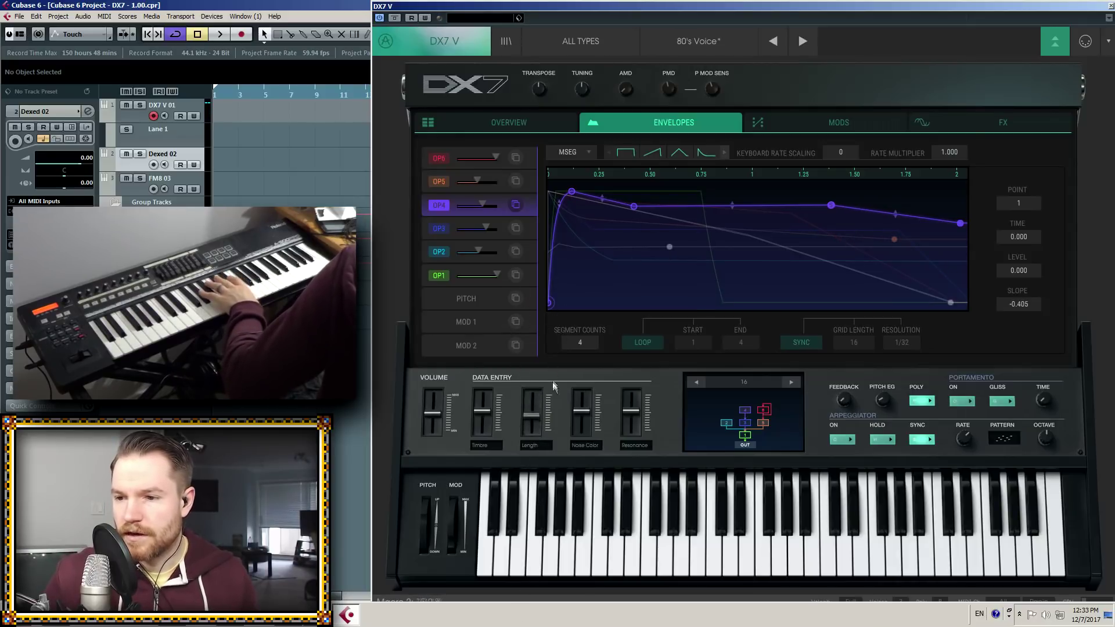
pyautogui.moveTo(584, 414)
pyautogui.mouseDown()
pyautogui.moveTo(584, 388)
pyautogui.moveTo(583, 430)
pyautogui.mouseUp()
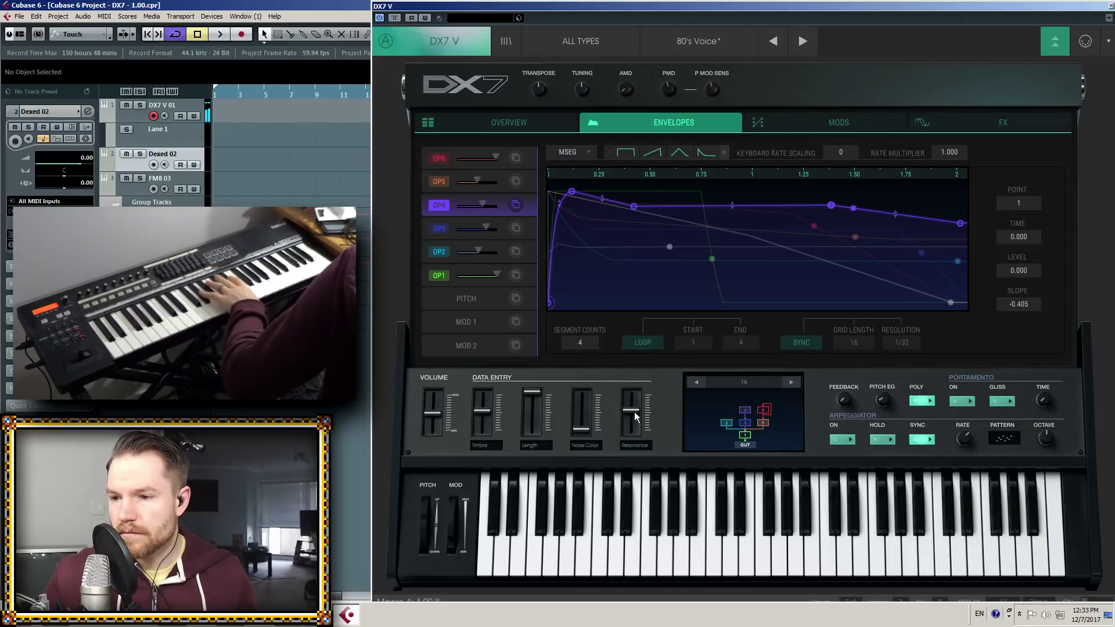
pyautogui.moveTo(634, 372); pyautogui.dragTo(622, 305)
pyautogui.moveTo(487, 410); pyautogui.dragTo(487, 473)
pyautogui.moveTo(486, 424); pyautogui.dragTo(490, 386)
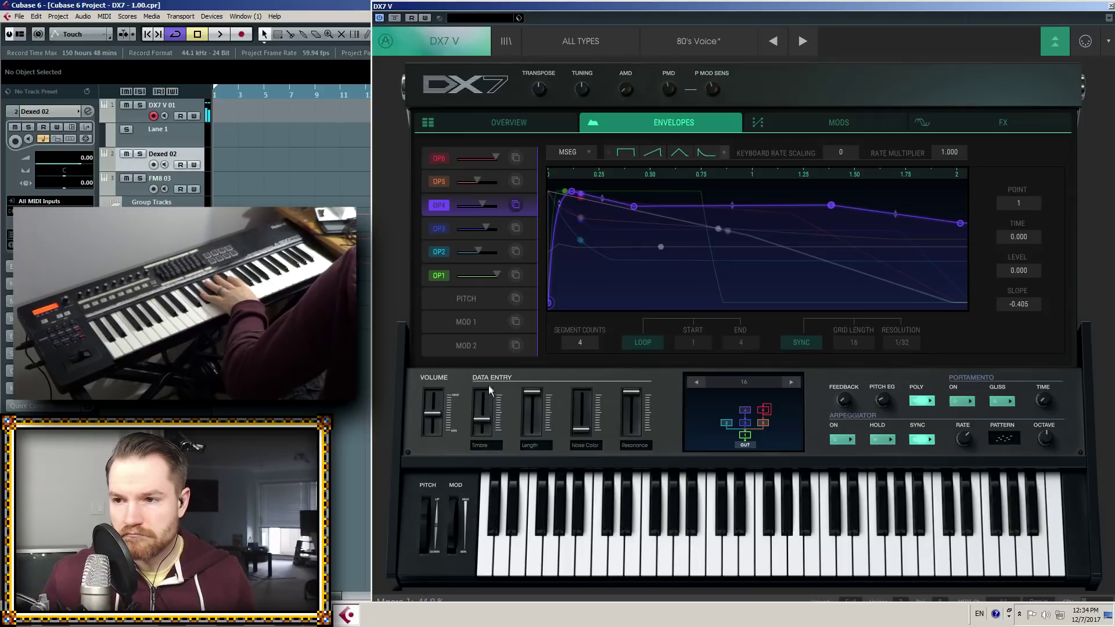
# Examine the envelopes, operator overview and modulation matrix slots 1-8 and 9-16 of 80's Voice for its macro assignments
pyautogui.click(826, 128)
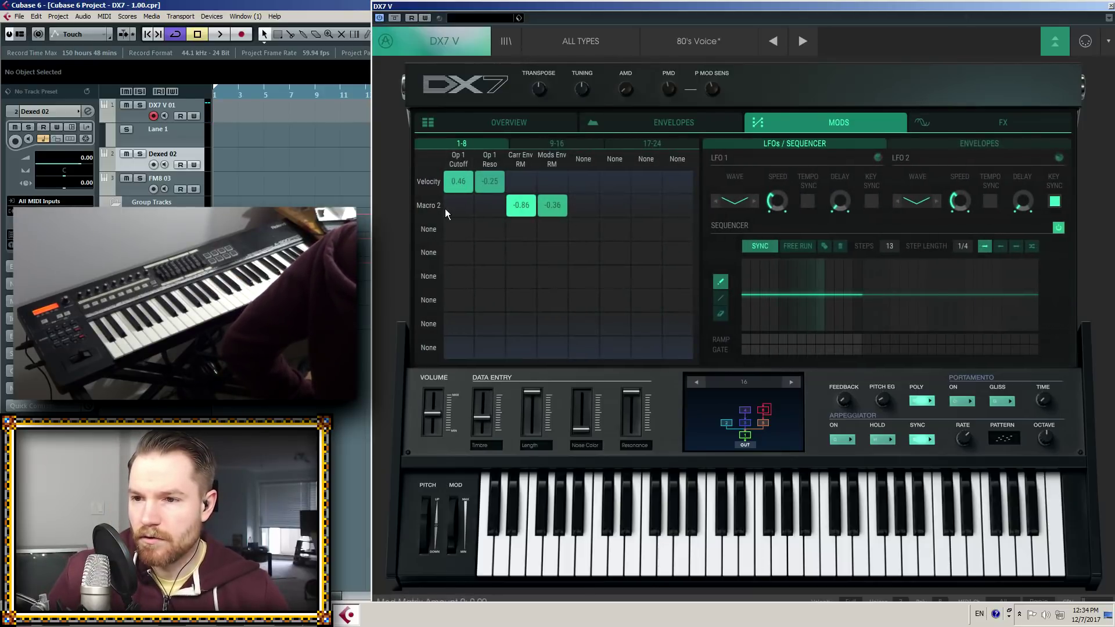
pyautogui.click(677, 119)
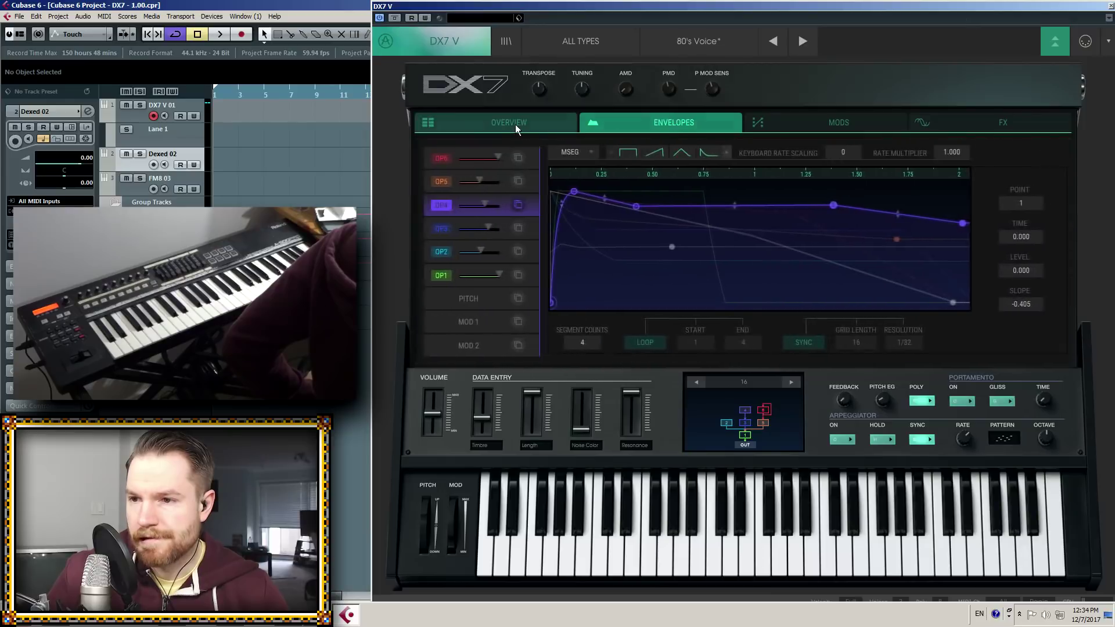
pyautogui.click(515, 125)
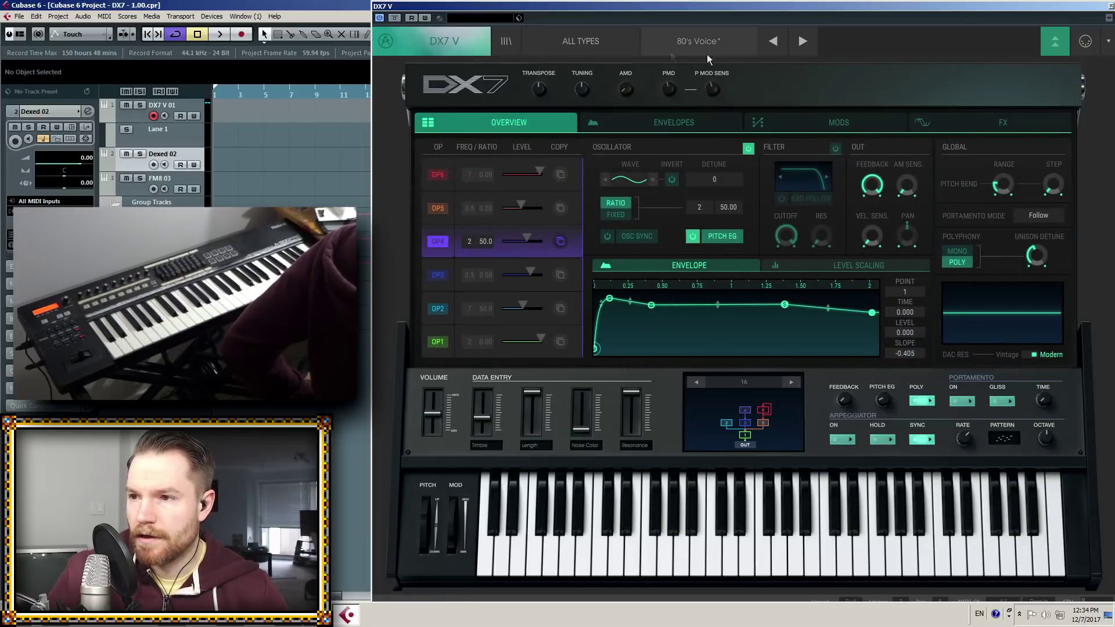
pyautogui.click(645, 125)
pyautogui.click(824, 123)
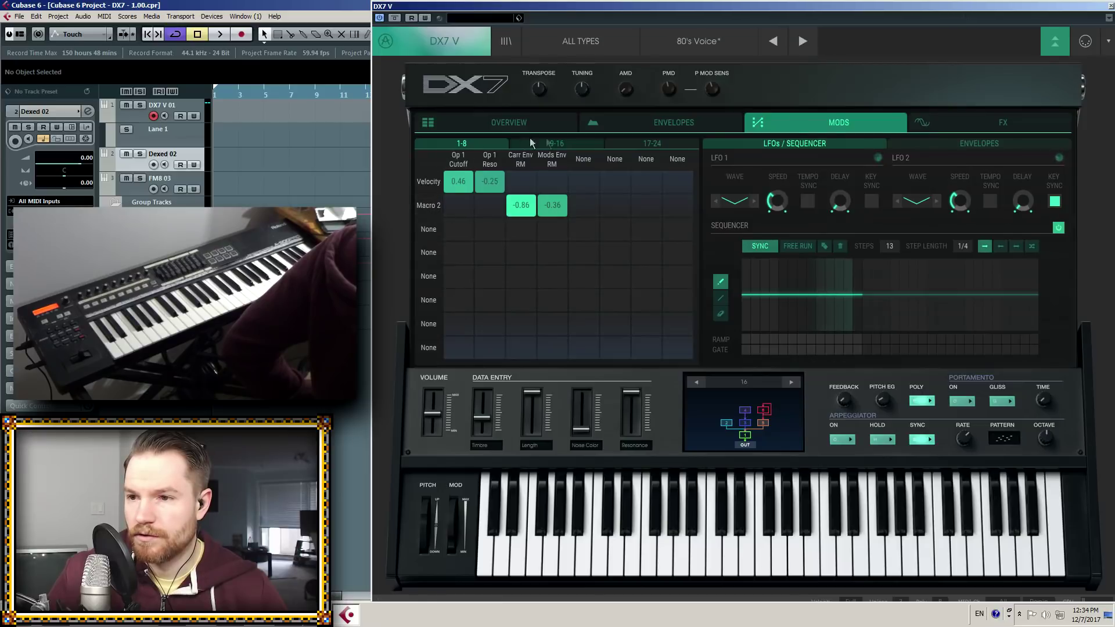
pyautogui.click(560, 142)
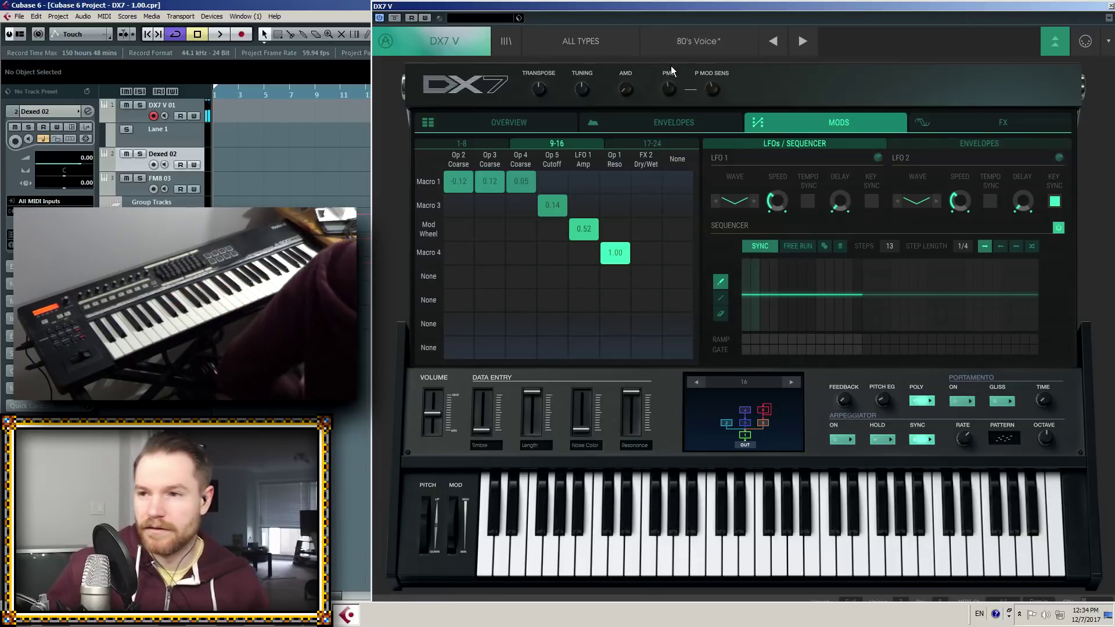
# Load the Guitar for Robots preset and display its operator 4 envelope and operator overview
pyautogui.click(805, 42)
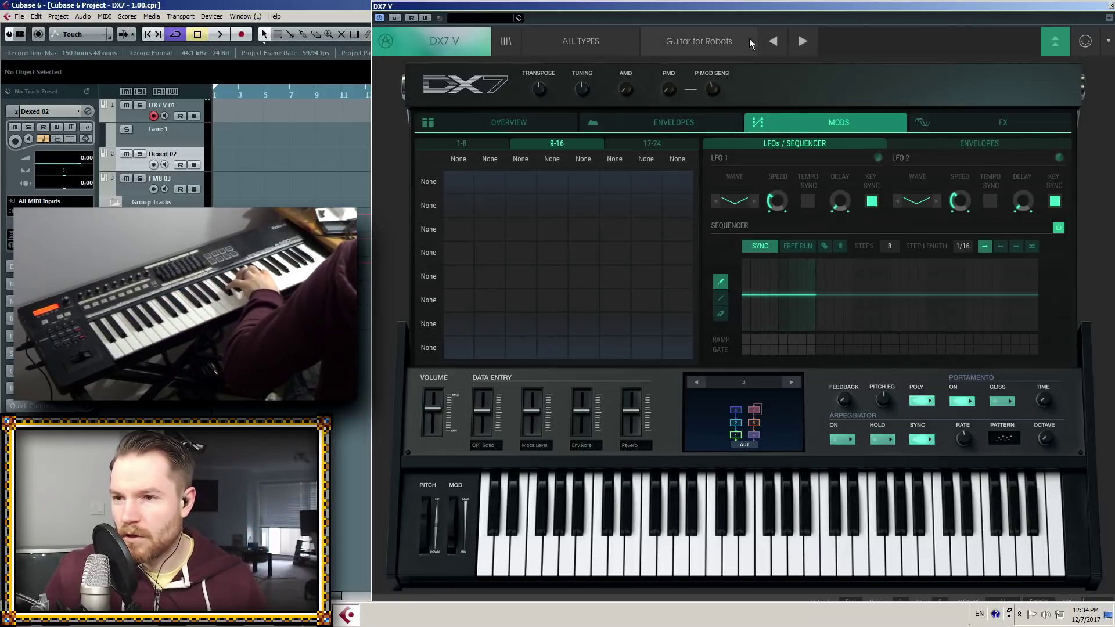
pyautogui.click(681, 125)
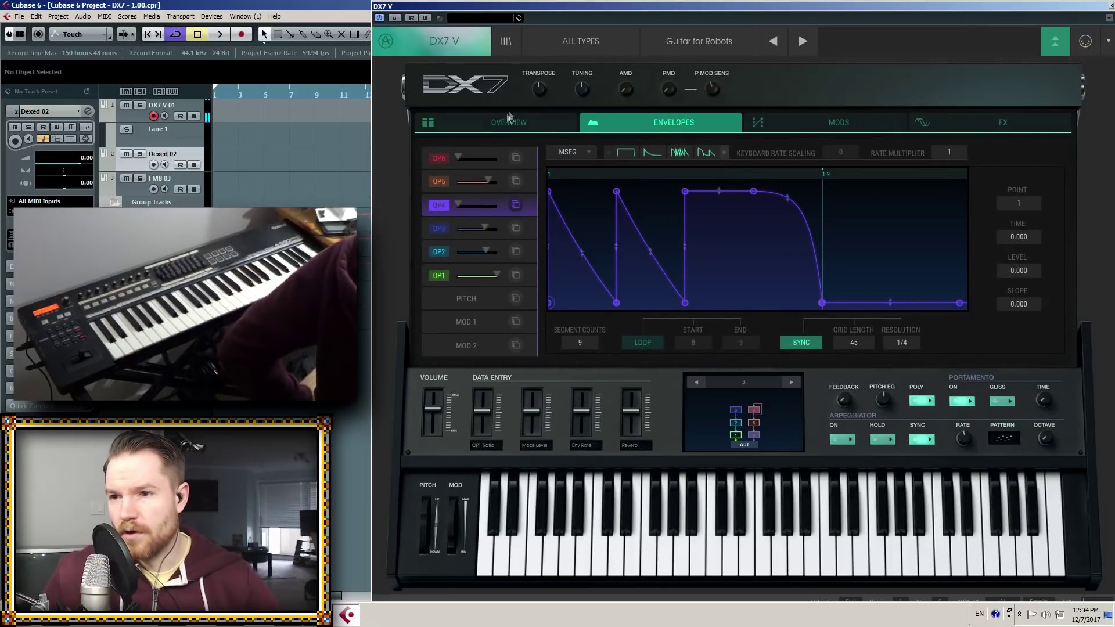
pyautogui.click(498, 127)
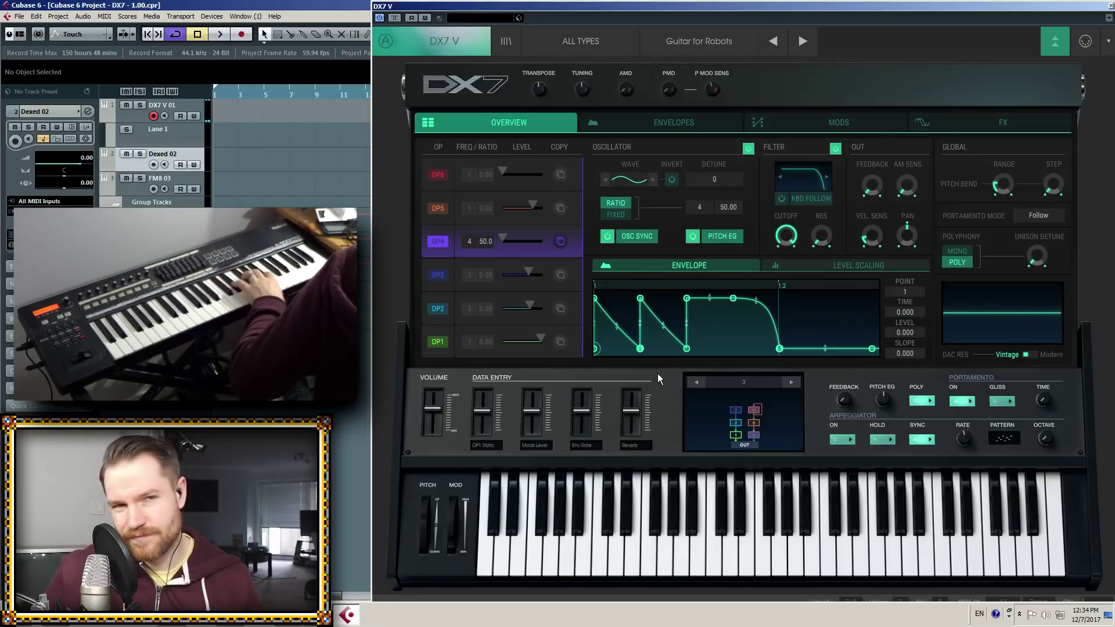
# Select operator 1 of Guitar for Robots and examine the spike at the end of its multi-segment envelope
pyautogui.click(571, 334)
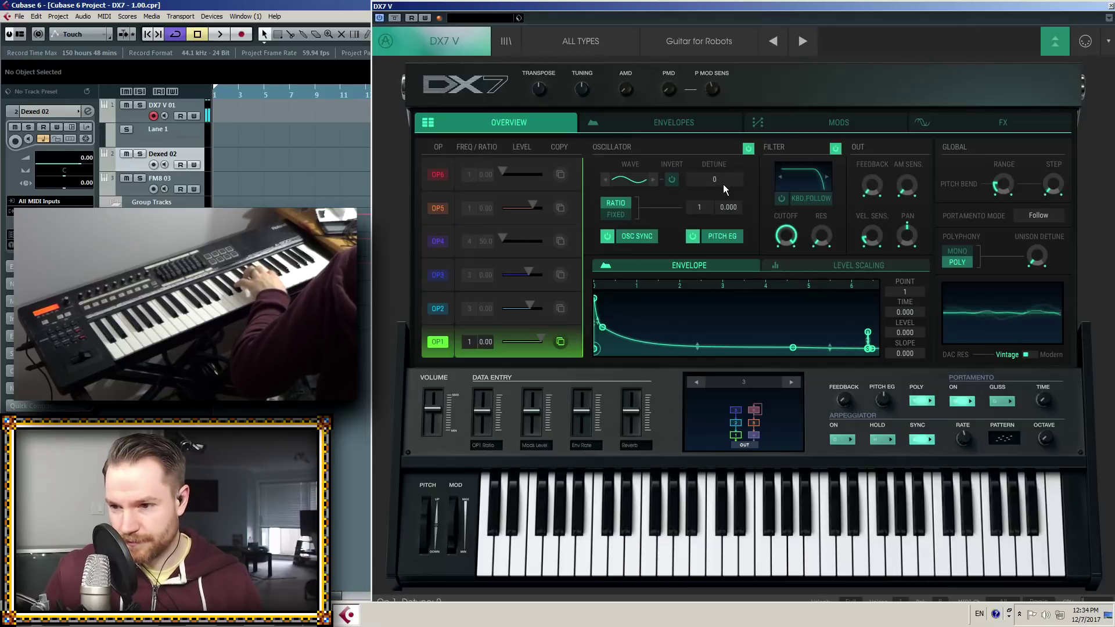
pyautogui.click(685, 123)
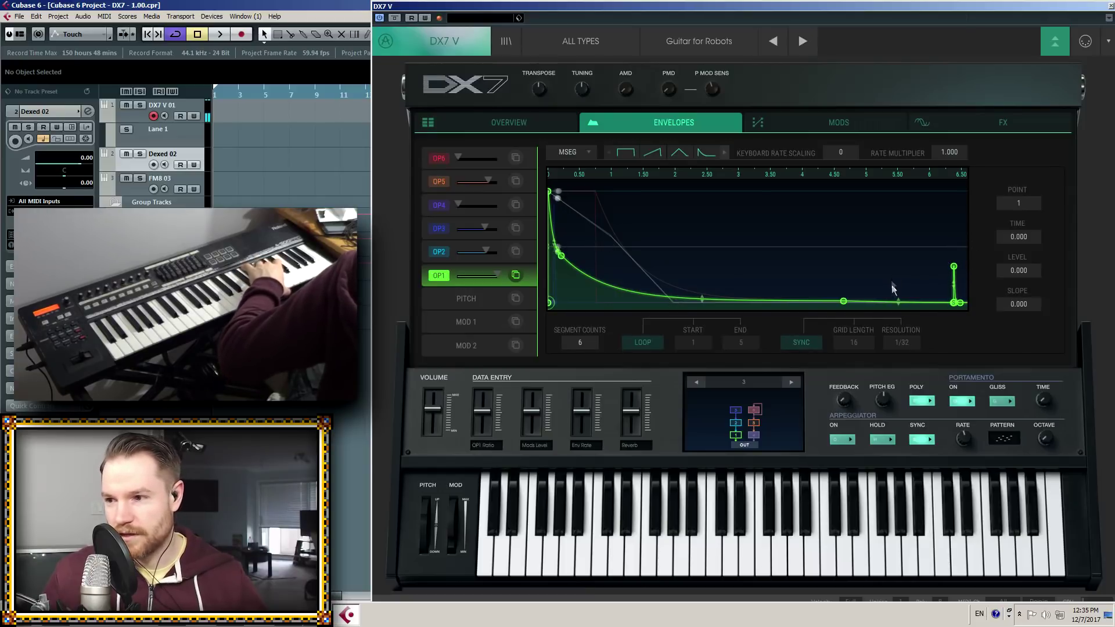
pyautogui.click(961, 265)
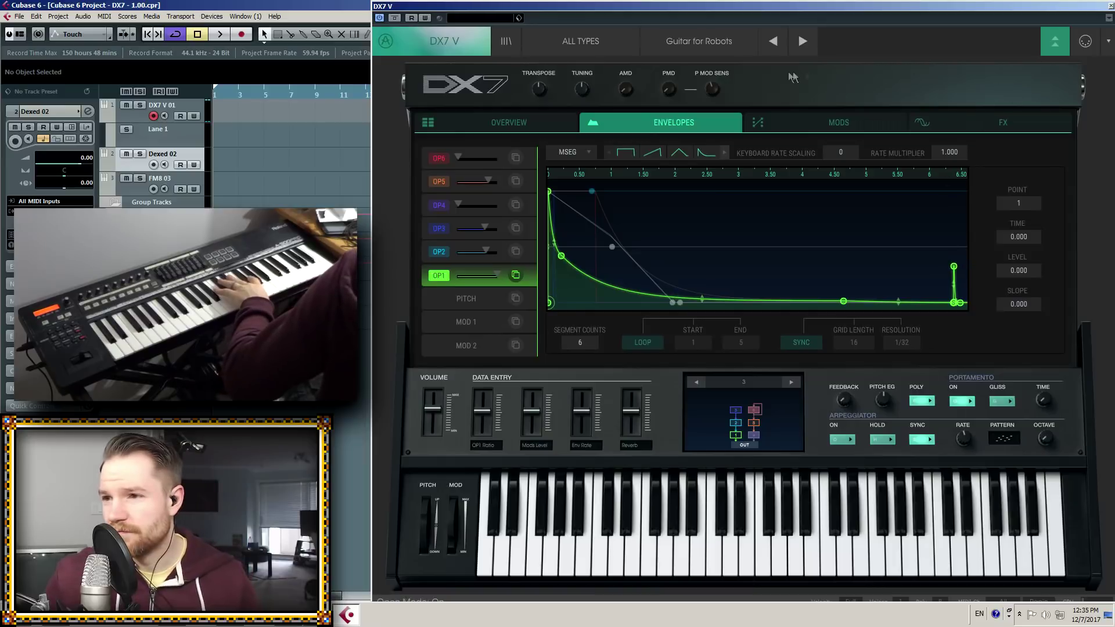
# Audition the Electro Beat, House in the Forest and Rom1A 01-BRASS 1 presets with the operator 1 envelope displayed
pyautogui.click(810, 46)
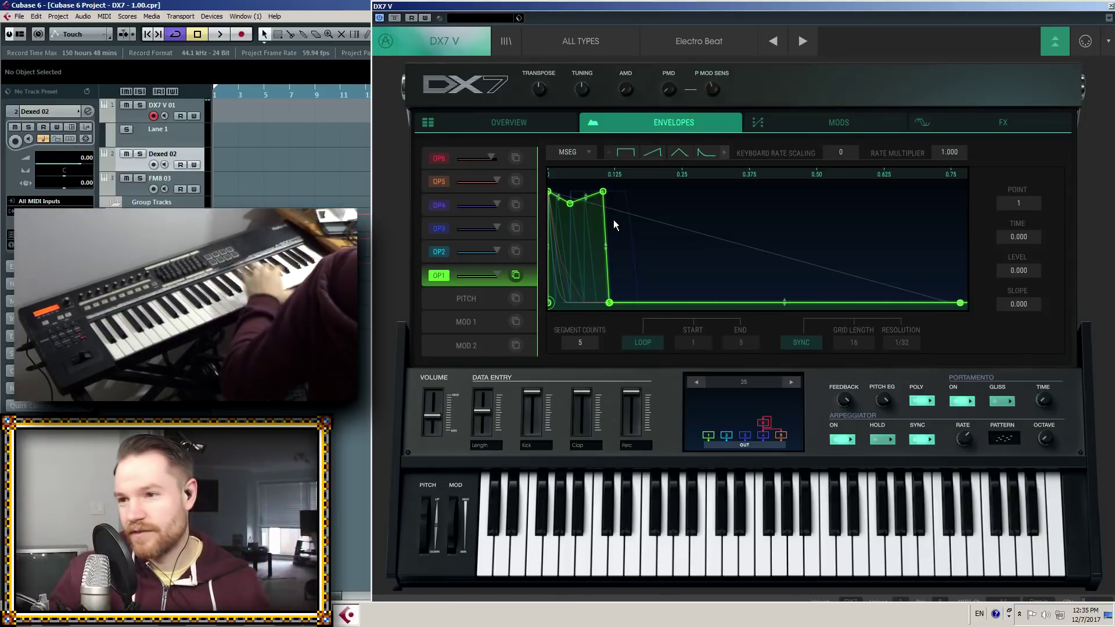
pyautogui.click(803, 41)
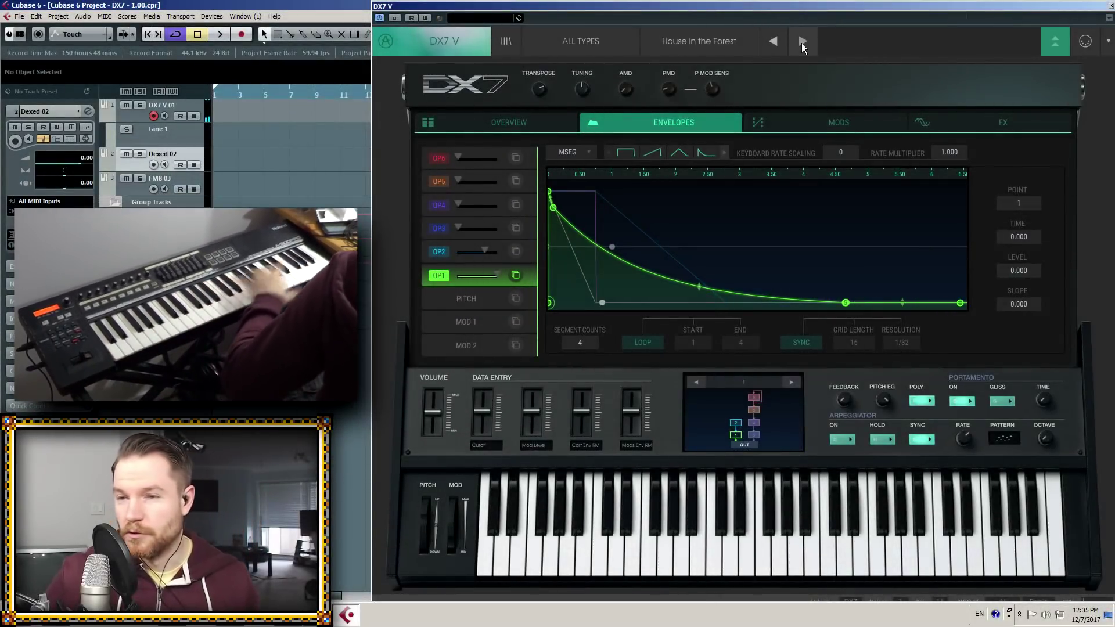
pyautogui.click(800, 41)
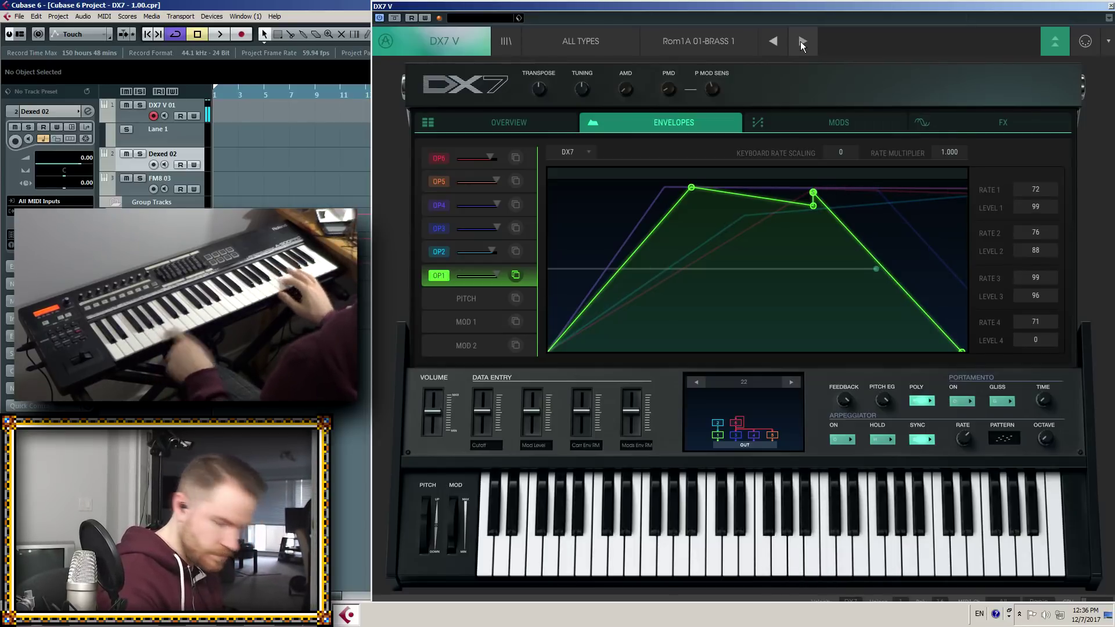
# Load the 4-OP Bass preset, select operator 3 in its algorithm diagram, and advance to the 5th Saw And Square preset
pyautogui.click(815, 42)
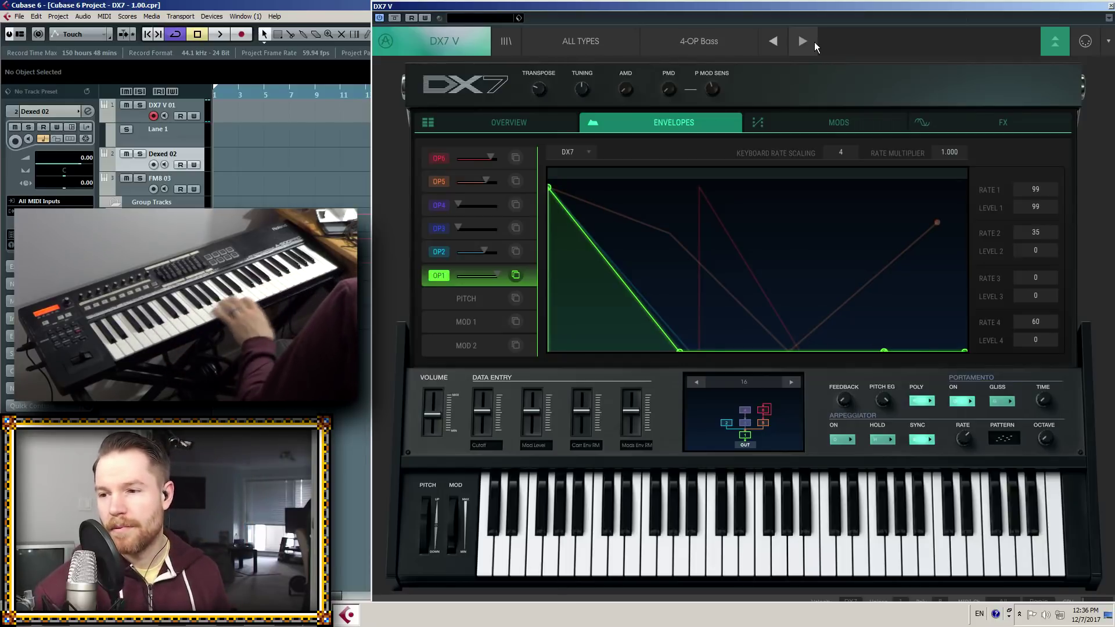
pyautogui.click(748, 410)
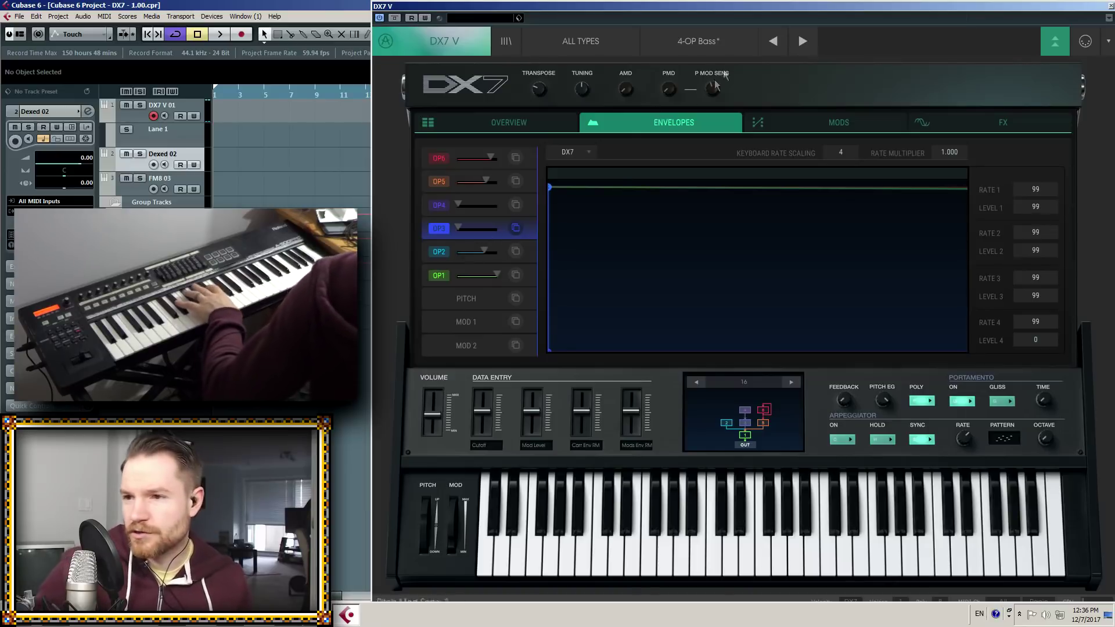
pyautogui.click(793, 39)
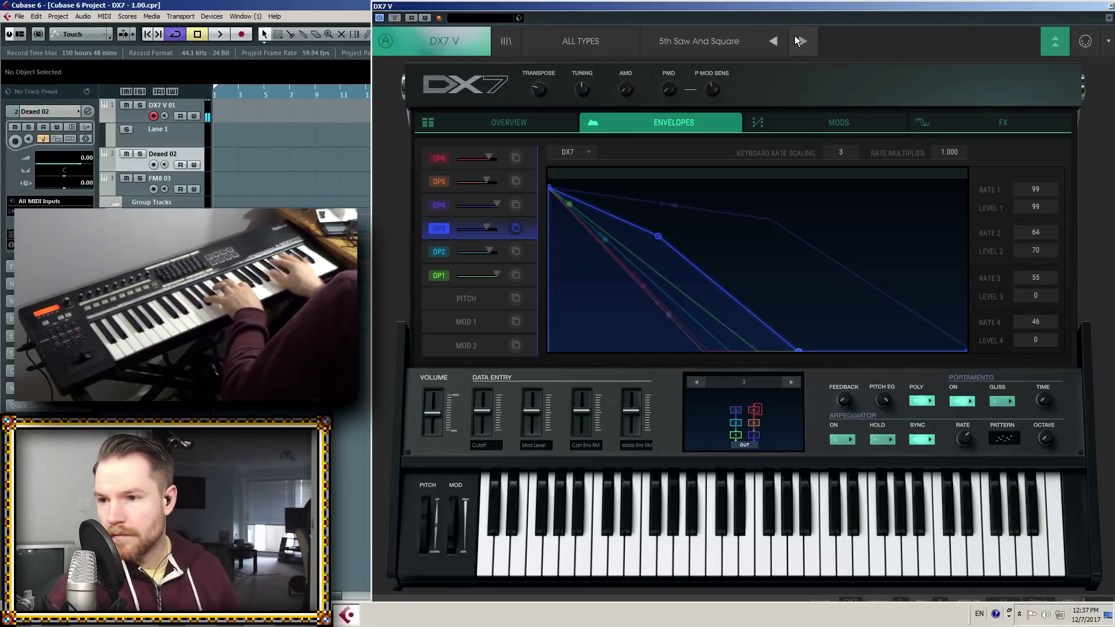
# Load the 70s Stoned House Bass preset, display its modulation matrix and read its description in the preset browser
pyautogui.click(797, 39)
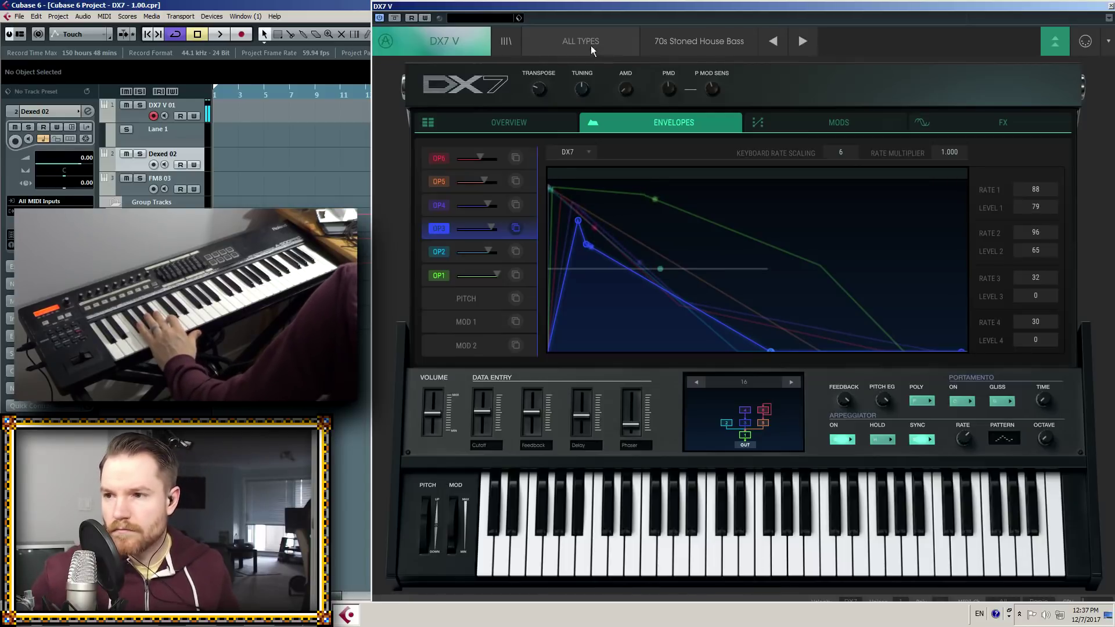
pyautogui.click(801, 123)
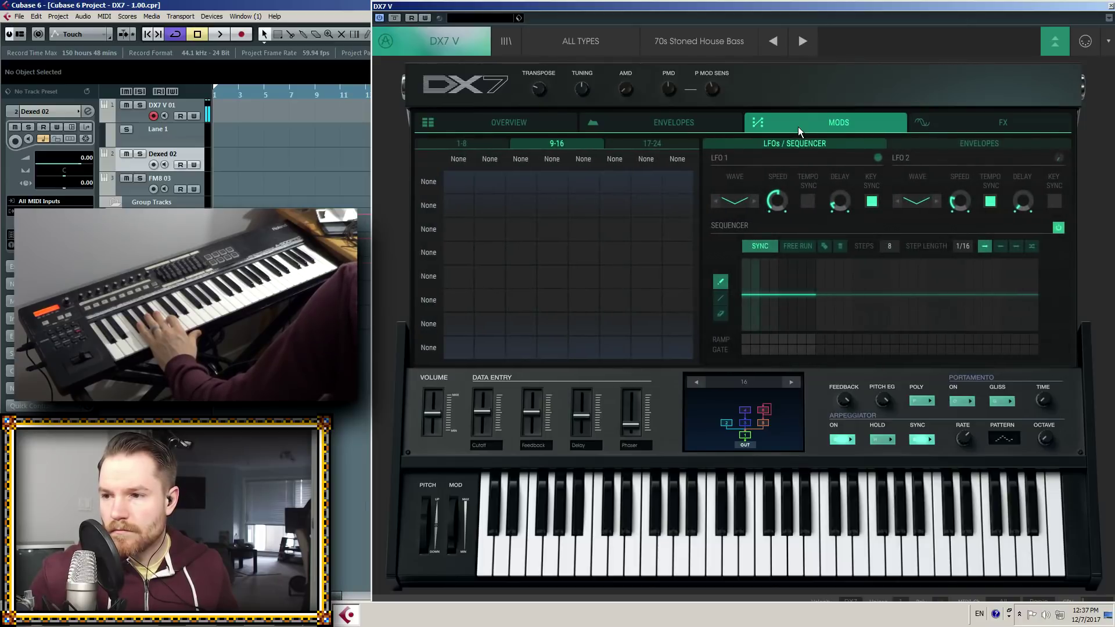
pyautogui.click(507, 42)
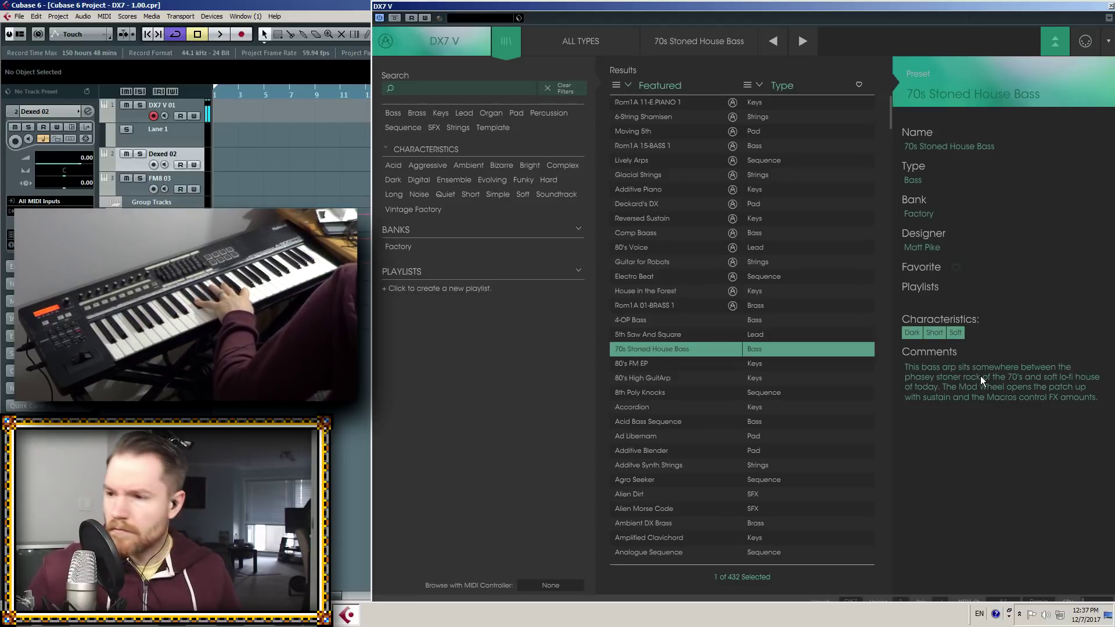
# Audition the 80's FM EP, 80's High GuitArp and 8th Poly Knocks presets with the modulation matrix and sequencer displayed
pyautogui.click(812, 46)
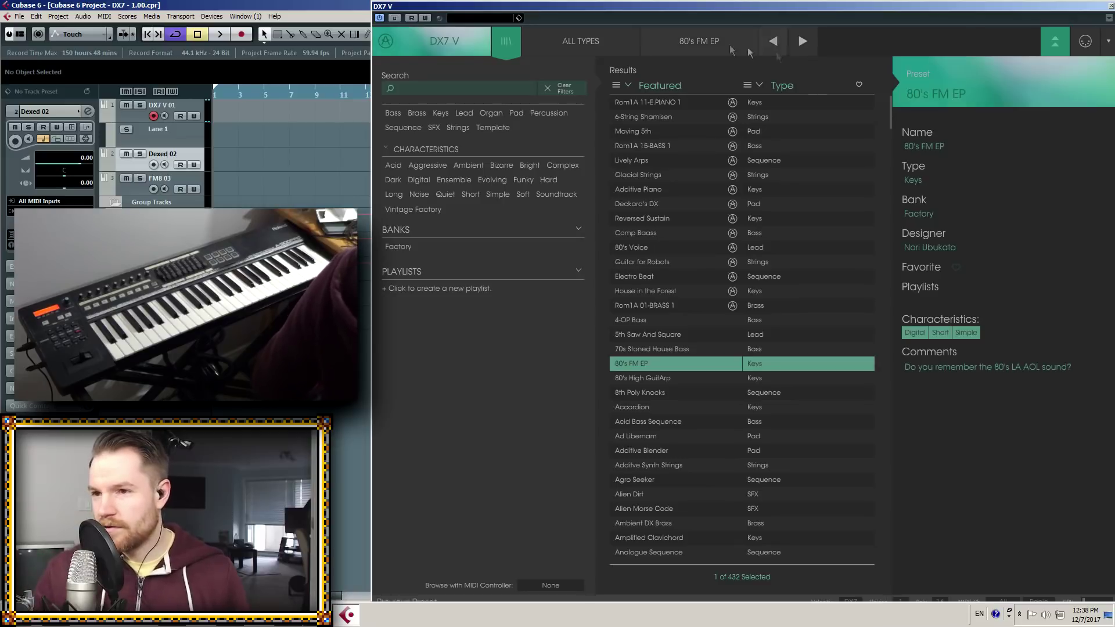
pyautogui.click(514, 48)
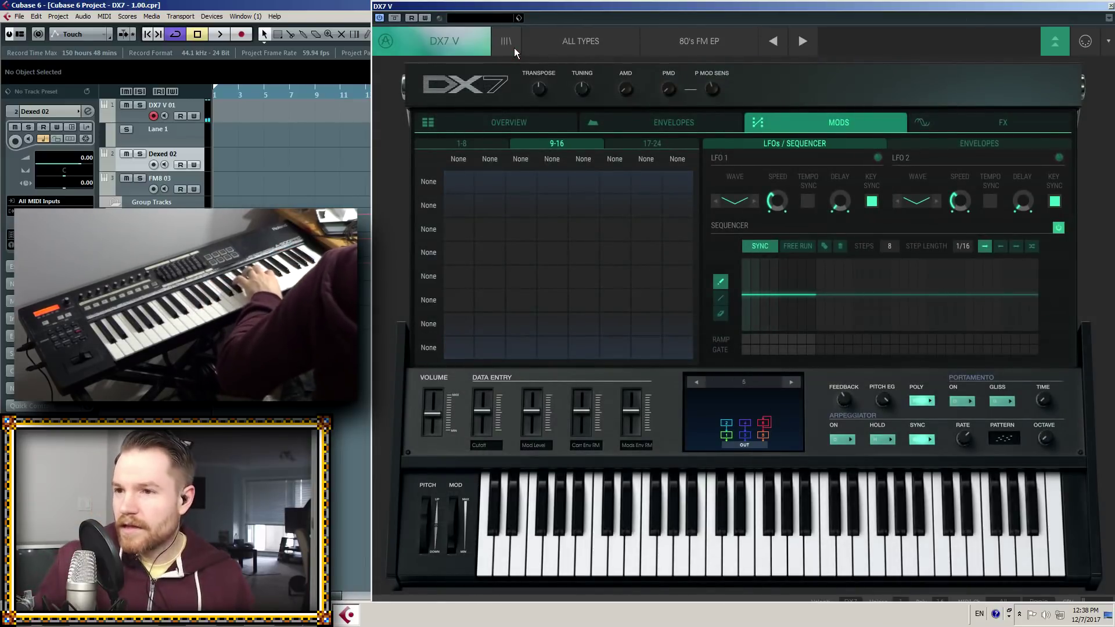
pyautogui.click(807, 40)
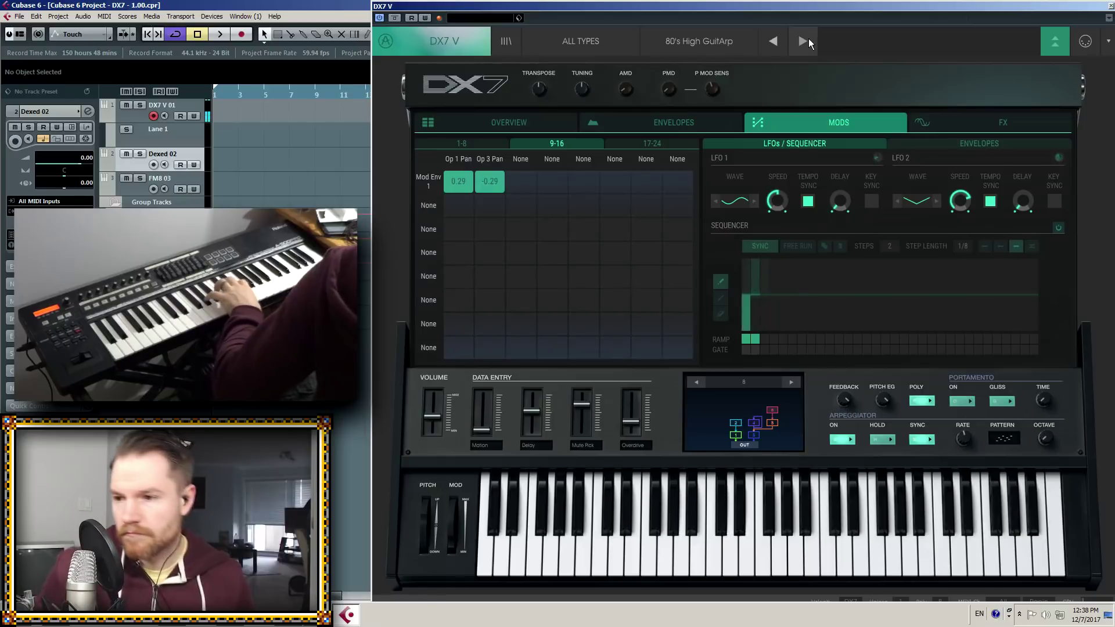
pyautogui.click(816, 41)
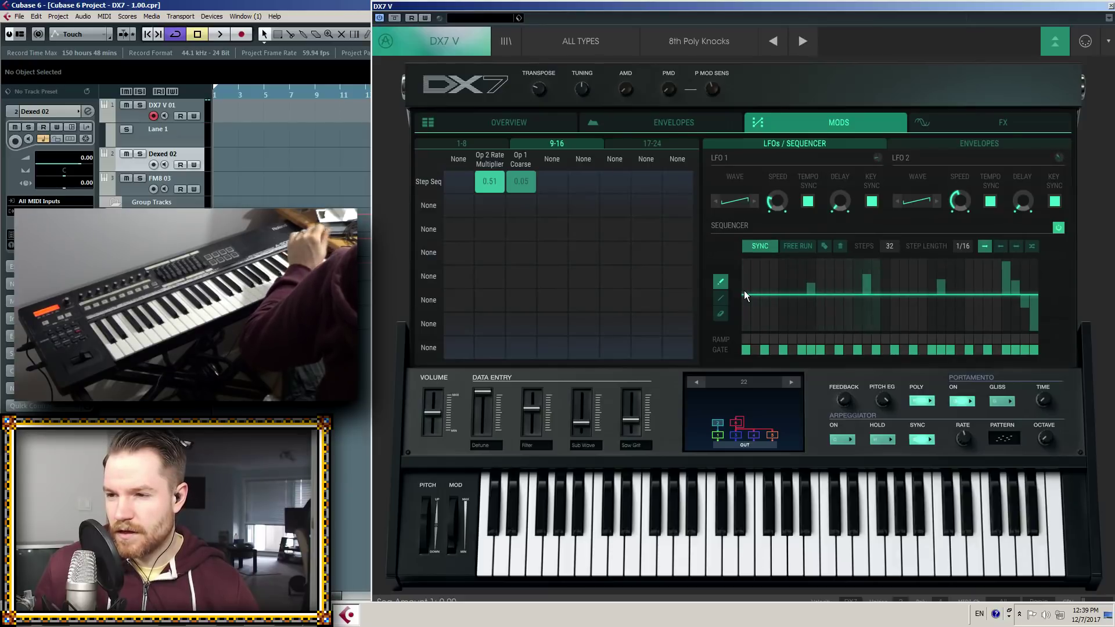
# Redraw the 32-step sequencer pattern of 8th Poly Knocks with varied positive and negative amounts across all steps
pyautogui.moveTo(744, 291); pyautogui.dragTo(744, 240)
pyautogui.moveTo(754, 291)
pyautogui.mouseDown()
pyautogui.moveTo(768, 262)
pyautogui.moveTo(779, 287)
pyautogui.moveTo(757, 319)
pyautogui.mouseUp()
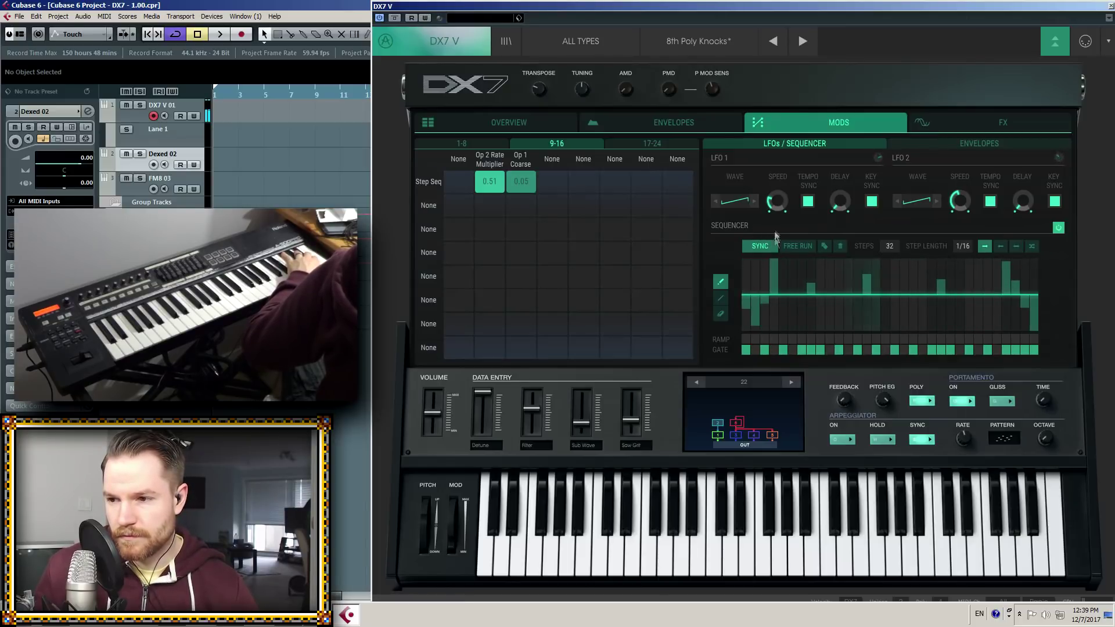
pyautogui.moveTo(794, 298)
pyautogui.mouseDown()
pyautogui.moveTo(848, 321)
pyautogui.moveTo(910, 267)
pyautogui.moveTo(937, 261)
pyautogui.moveTo(1110, 314)
pyautogui.mouseUp()
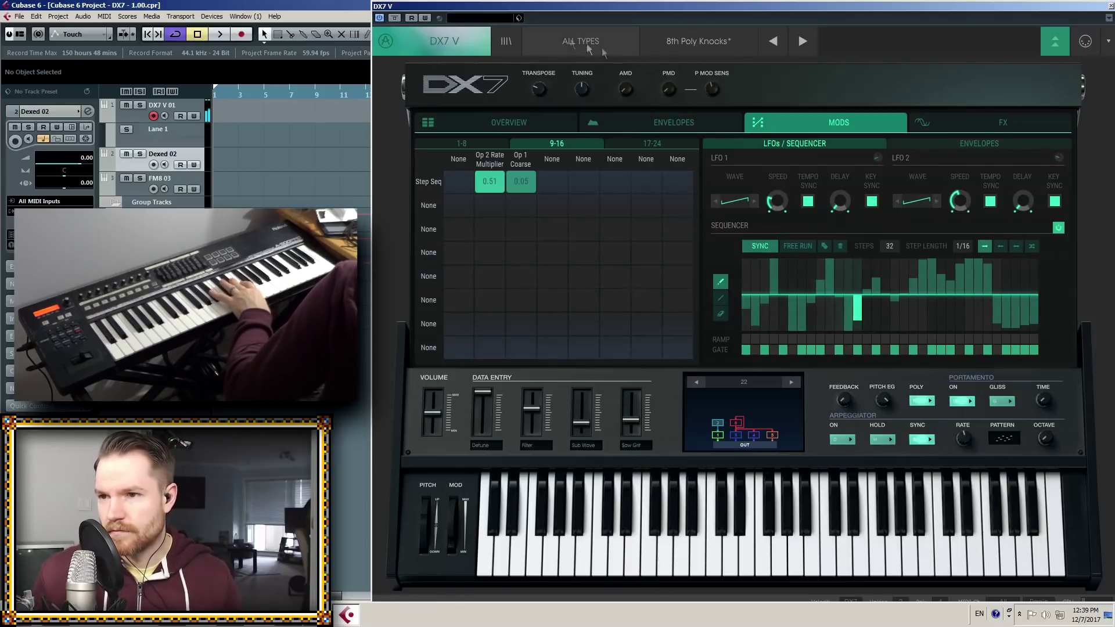
# Check the 8th Poly Knocks preset details, sweep its Detune macro, and raise the Sub Wave and Saw Grit macros to maximum
pyautogui.click(508, 42)
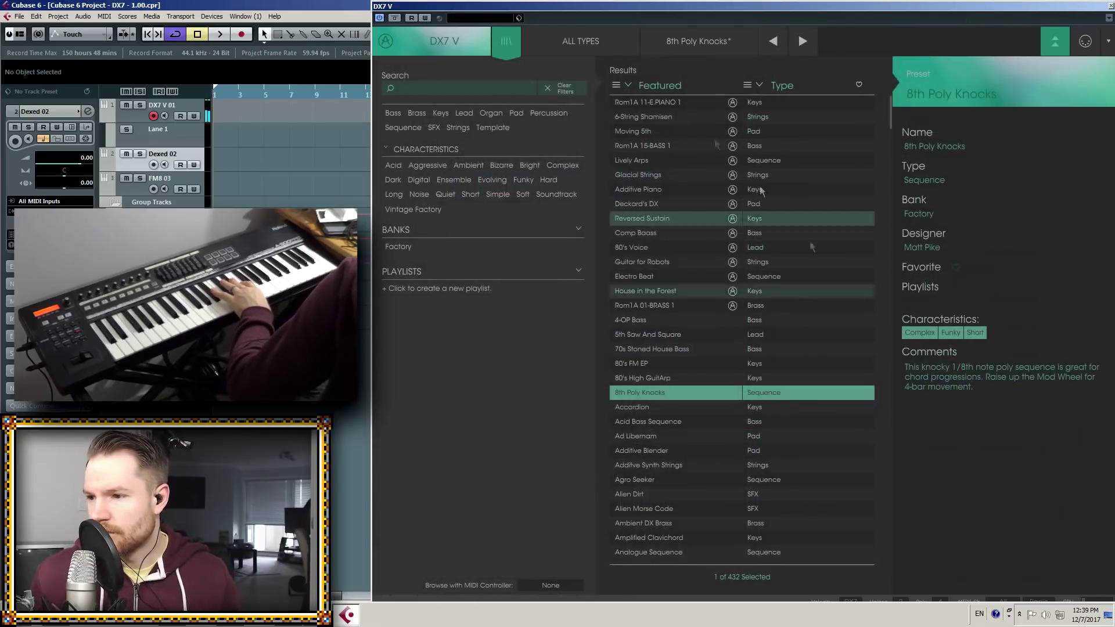
pyautogui.click(507, 45)
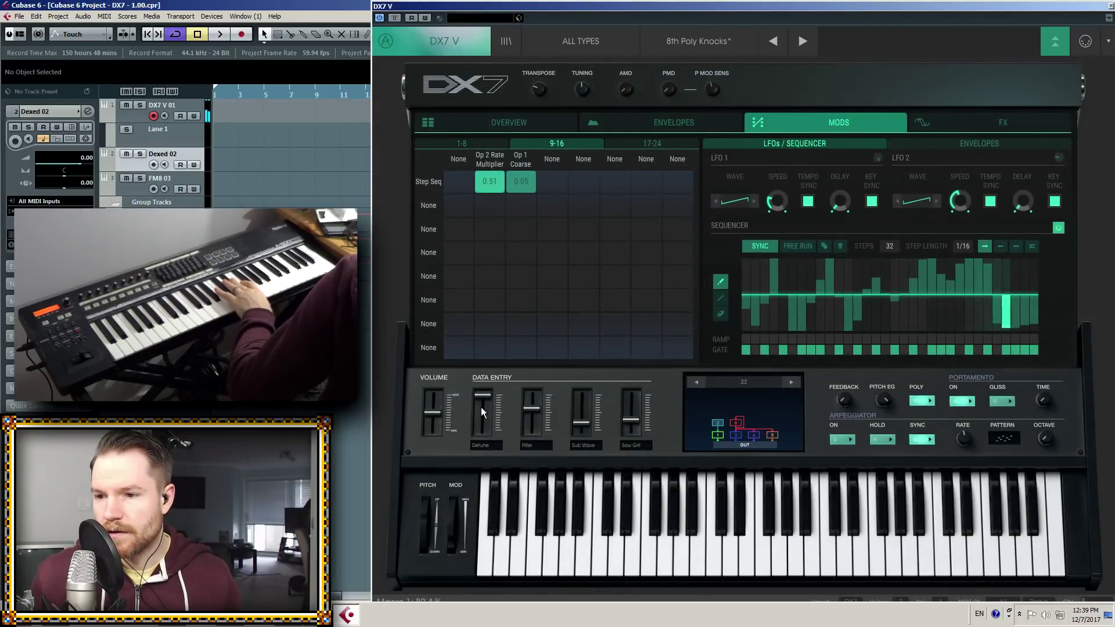
pyautogui.moveTo(479, 432); pyautogui.dragTo(479, 441)
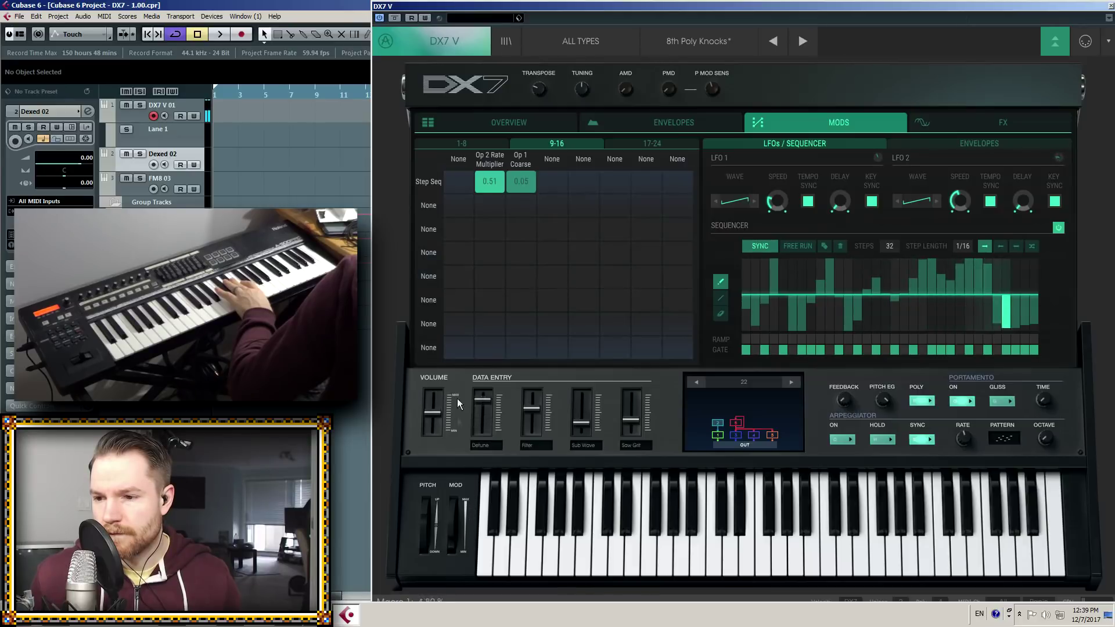
pyautogui.moveTo(585, 423); pyautogui.dragTo(592, 327)
pyautogui.moveTo(632, 420); pyautogui.dragTo(633, 312)
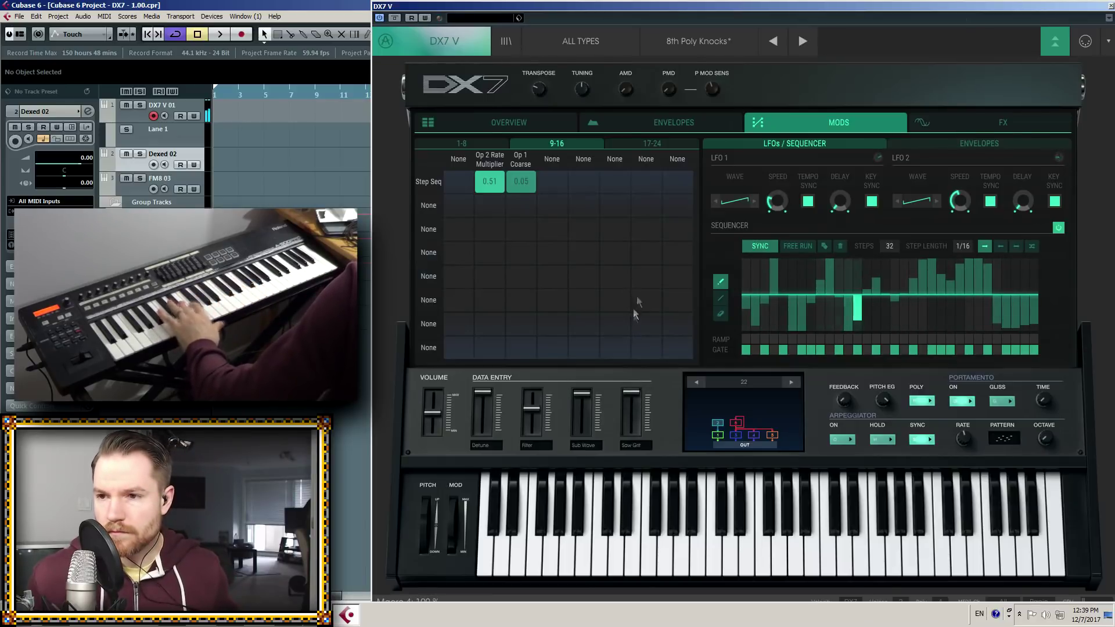
# Audition the Accordion, Acid Bass Sequence and Ad Libernam presets with the modulation matrix displayed
pyautogui.click(805, 37)
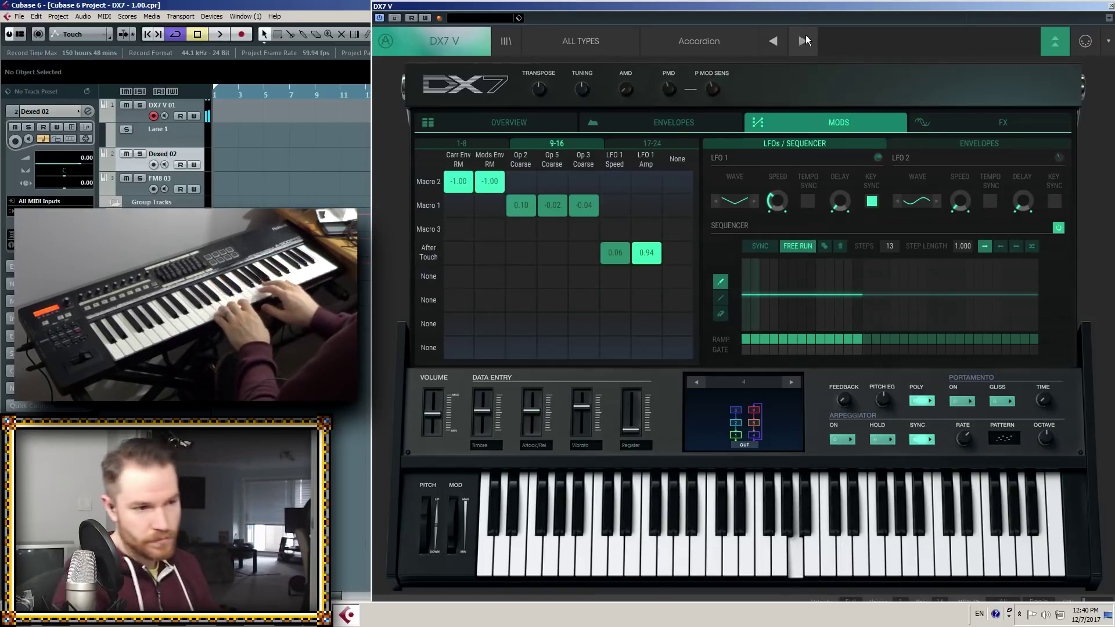
pyautogui.click(806, 41)
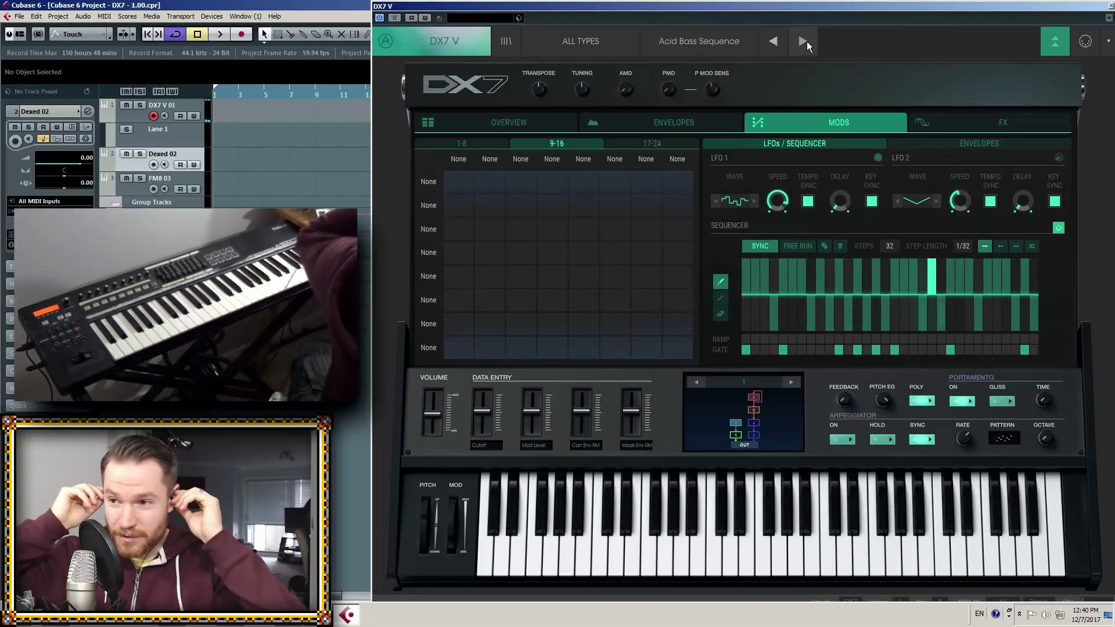
pyautogui.click(807, 40)
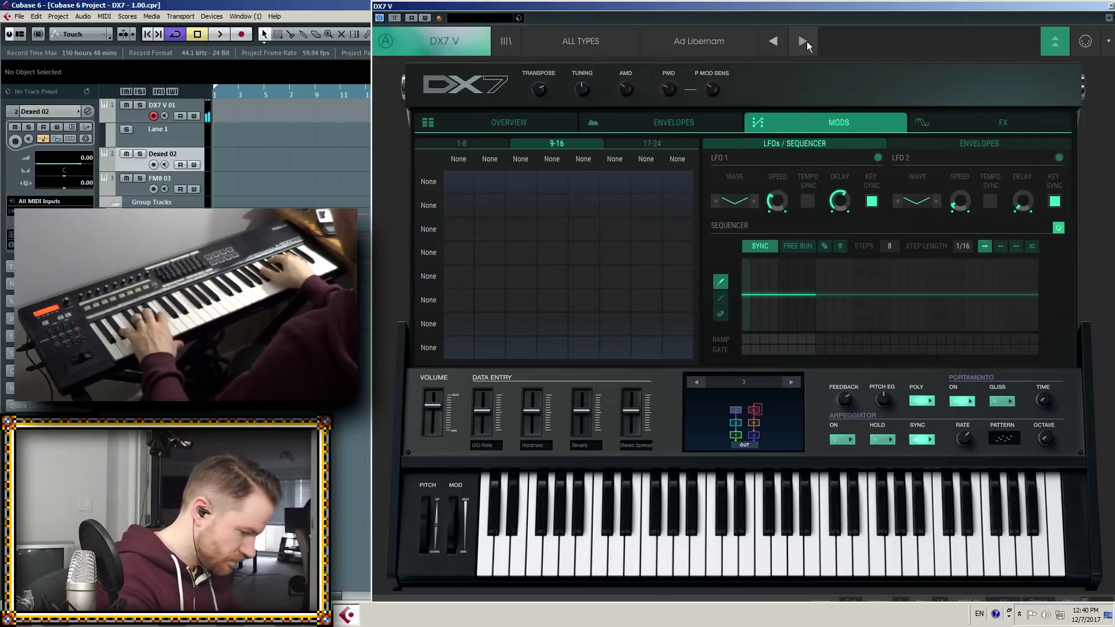
# Load the Additive Blender preset, raise its Speed and Thickness macros to maximum, lower Depth to minimum and vary Octave
pyautogui.click(807, 41)
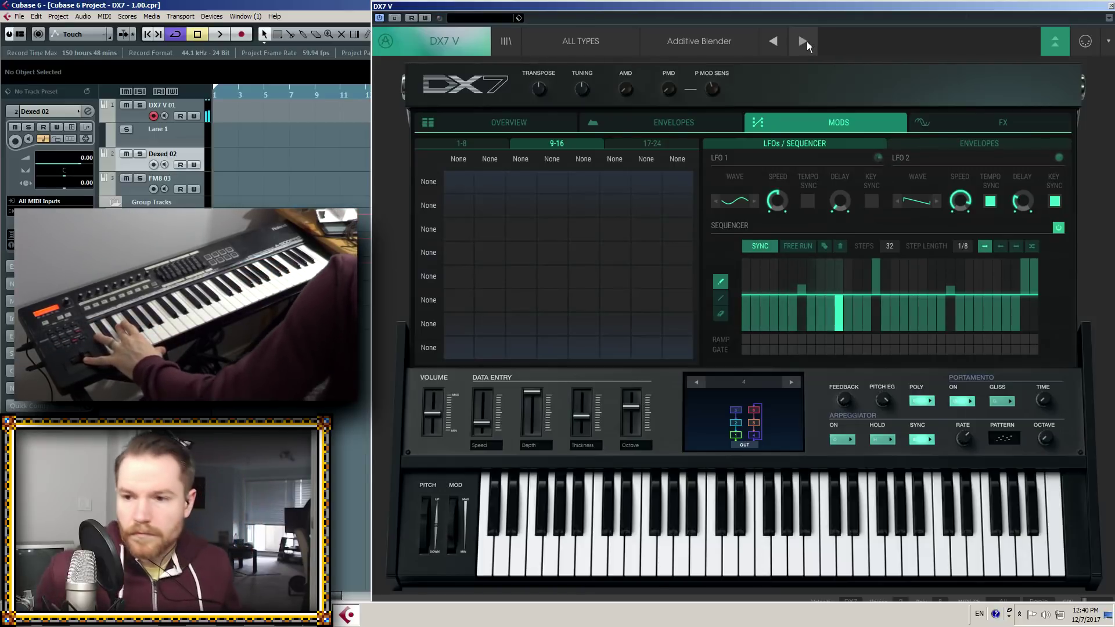
pyautogui.moveTo(582, 415); pyautogui.dragTo(584, 403)
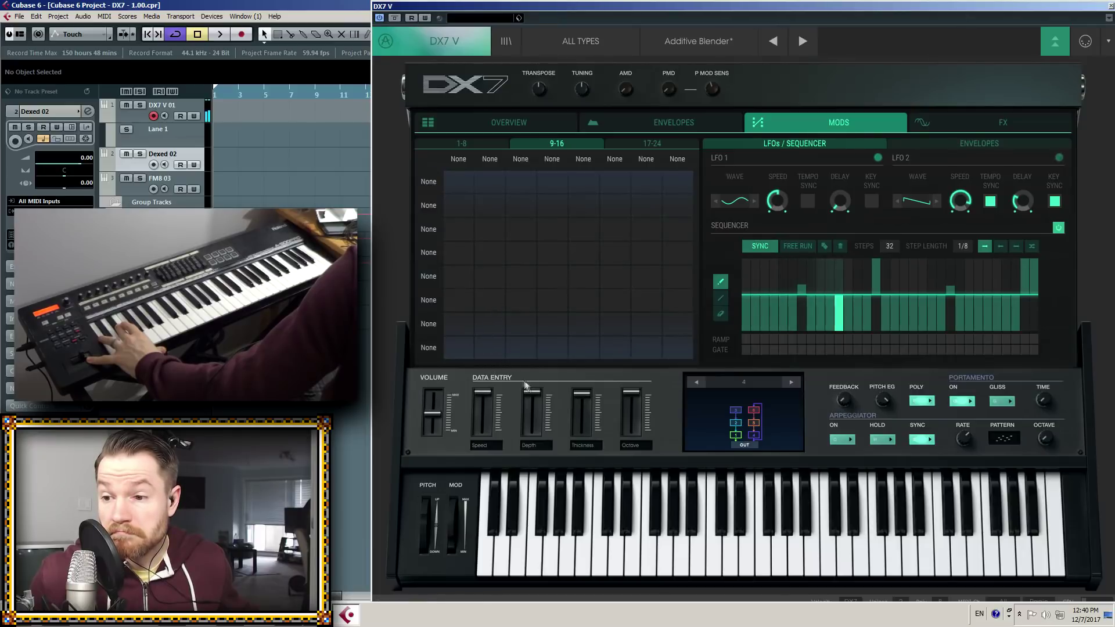
pyautogui.moveTo(542, 478); pyautogui.dragTo(533, 556)
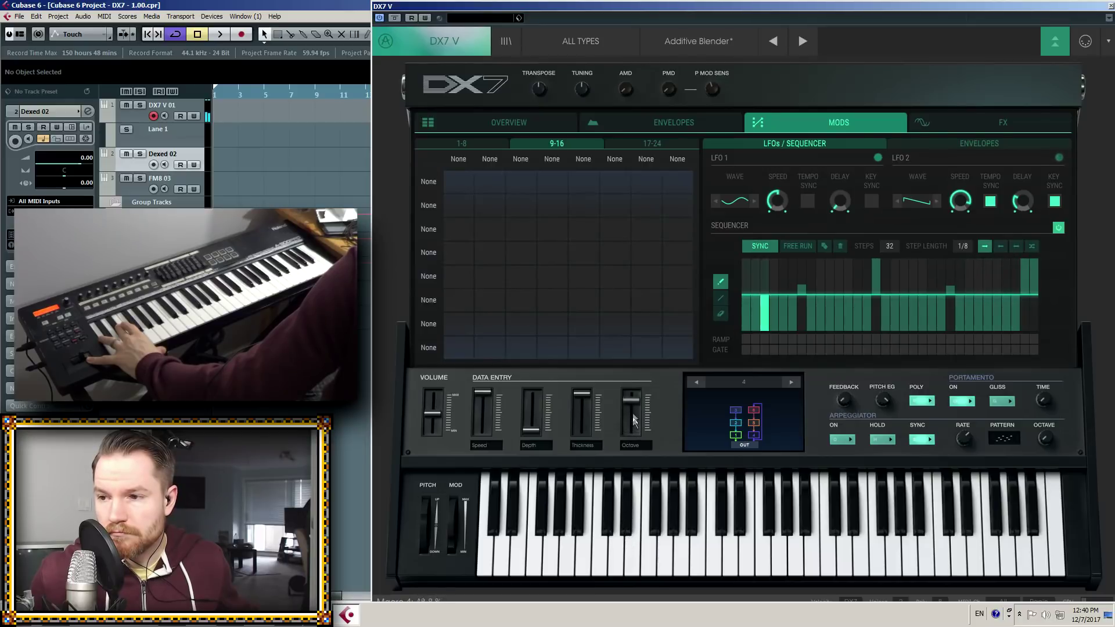
# Advance past Additve Synth Strings to Agro Seeker and draw new raised and lowered amounts in its 16-step sequencer
pyautogui.click(799, 39)
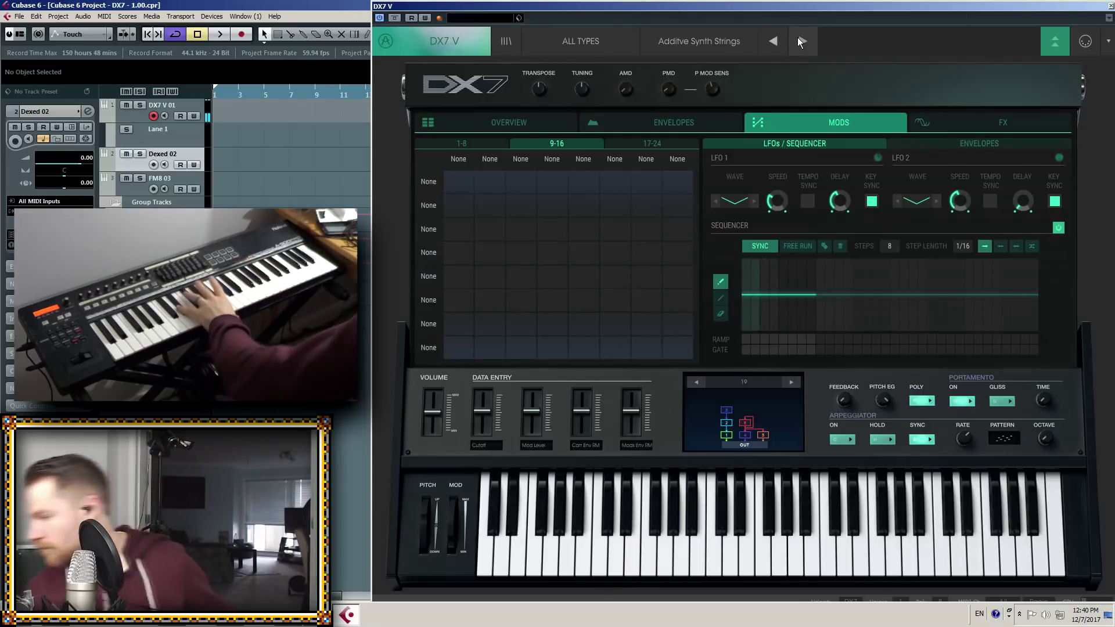
pyautogui.click(800, 41)
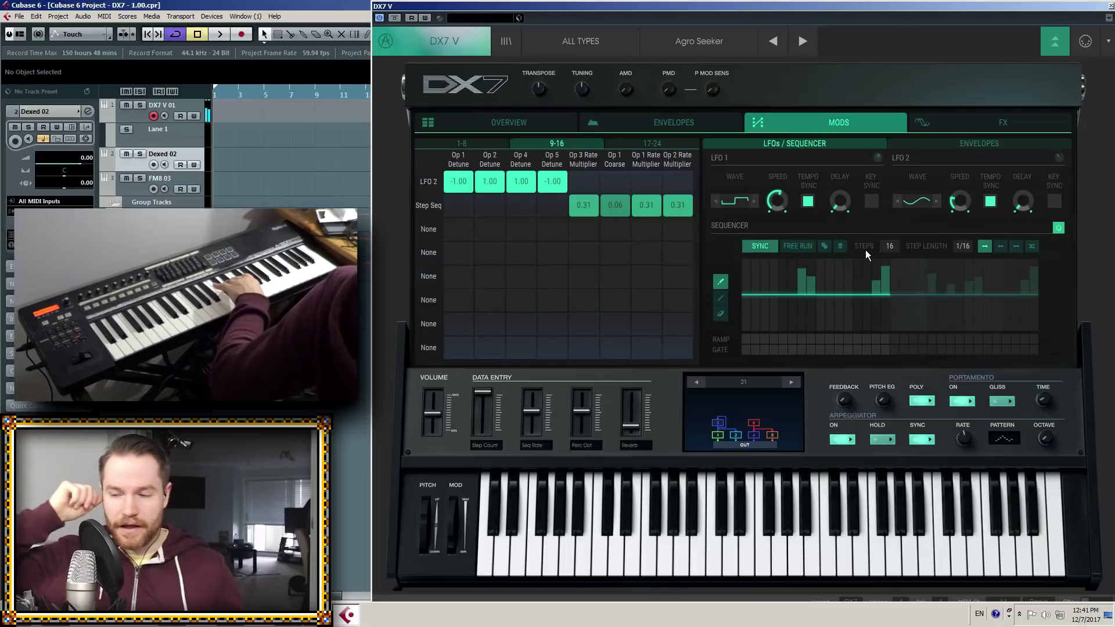
pyautogui.click(746, 264)
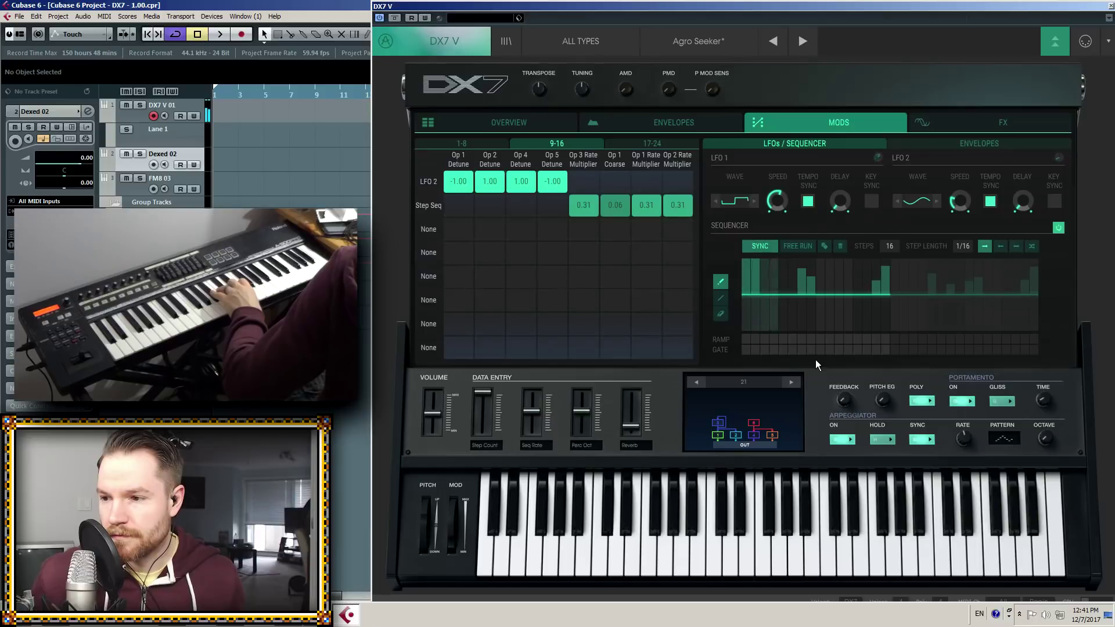
pyautogui.click(773, 271)
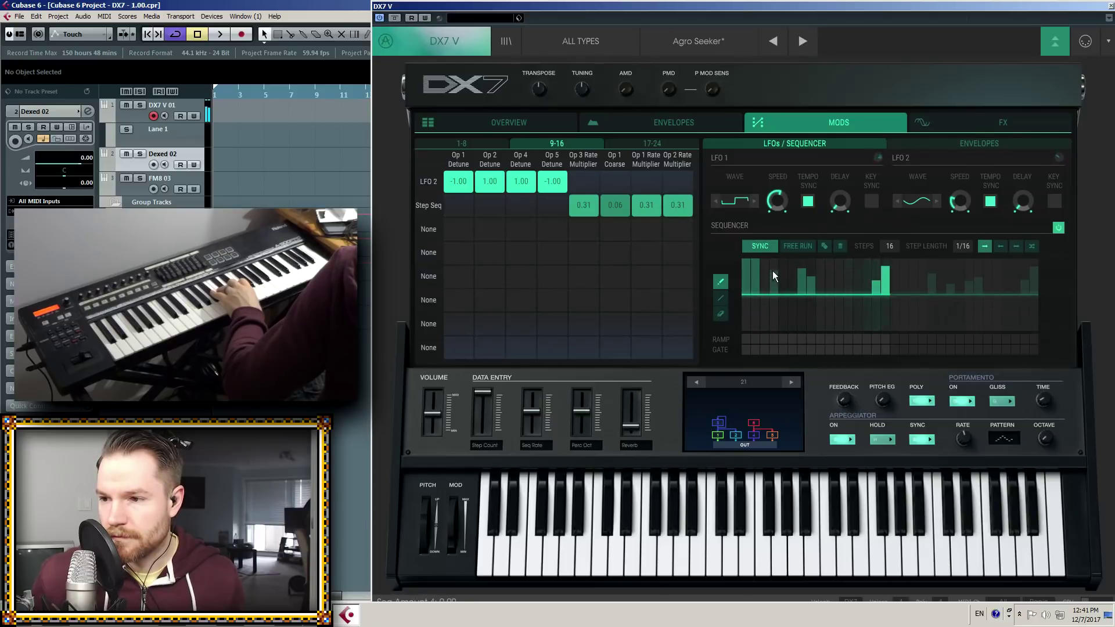
pyautogui.click(783, 311)
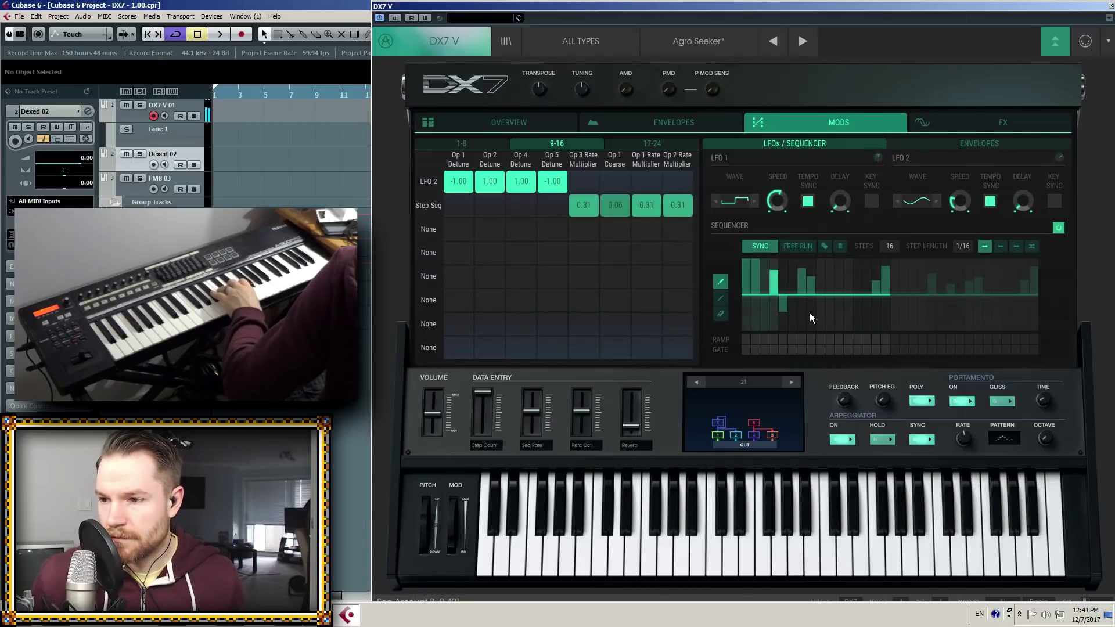
pyautogui.click(793, 312)
pyautogui.click(799, 311)
pyautogui.click(794, 281)
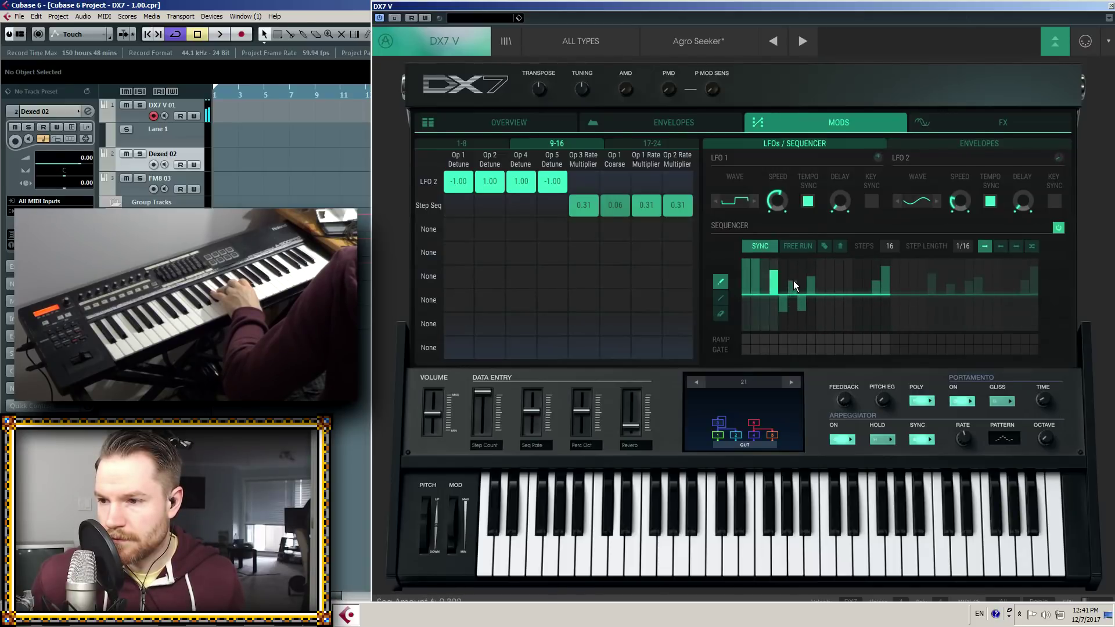
pyautogui.click(792, 295)
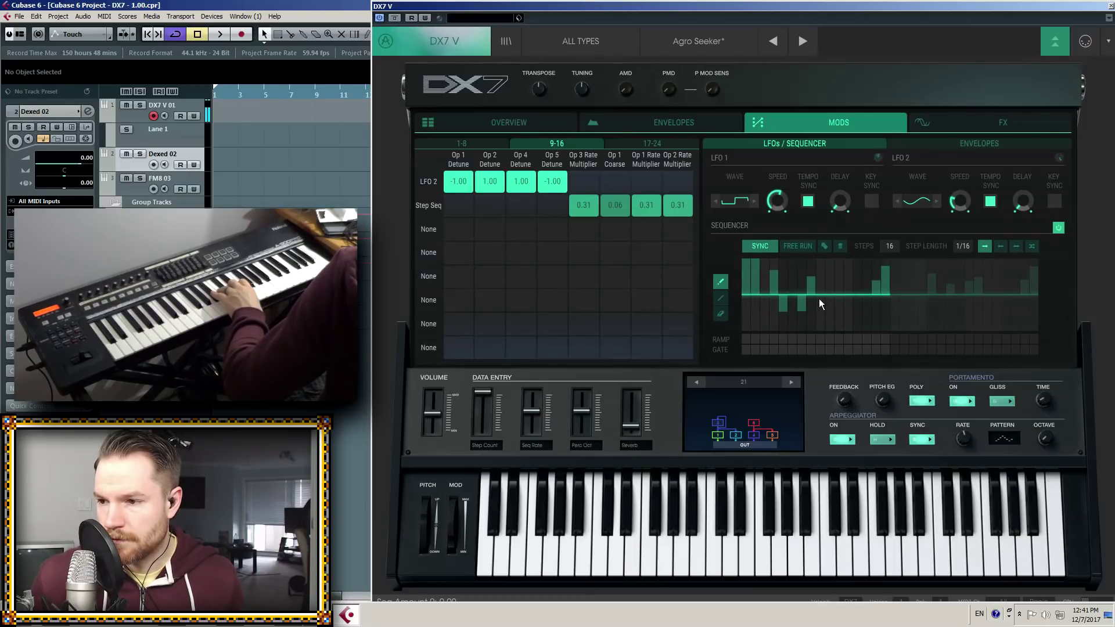
pyautogui.moveTo(818, 298)
pyautogui.mouseDown()
pyautogui.moveTo(821, 311)
pyautogui.moveTo(842, 301)
pyautogui.moveTo(849, 250)
pyautogui.mouseUp()
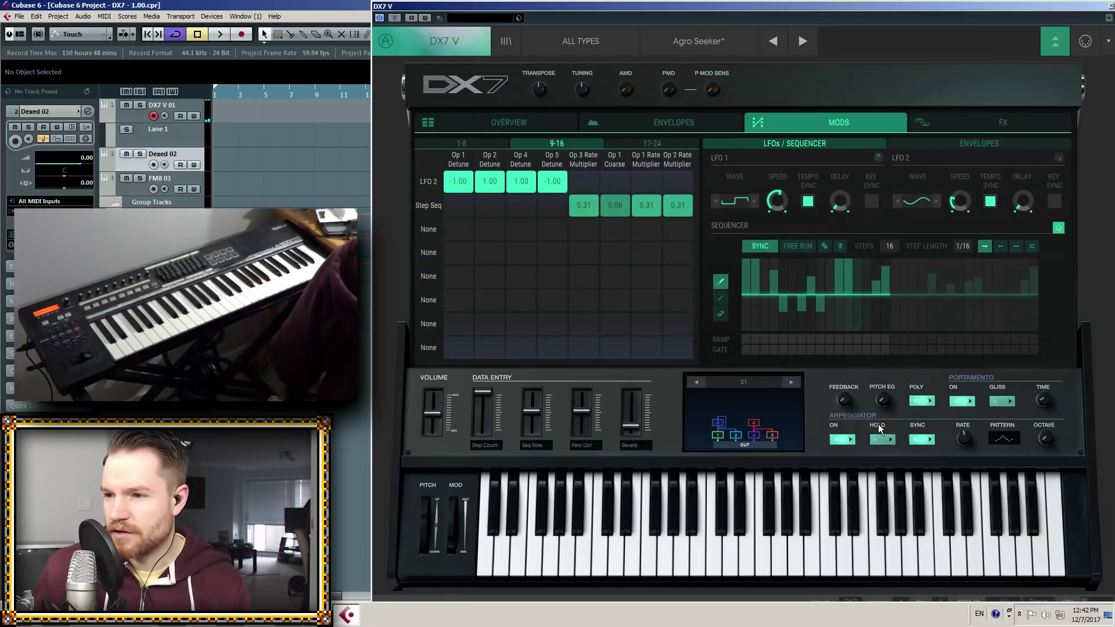
# Try out gate patterns in the Agro Seeker sequencer, leaving gates enabled only on steps 1, 3, 11 and 12
pyautogui.click(746, 349)
pyautogui.click(764, 349)
pyautogui.click(783, 349)
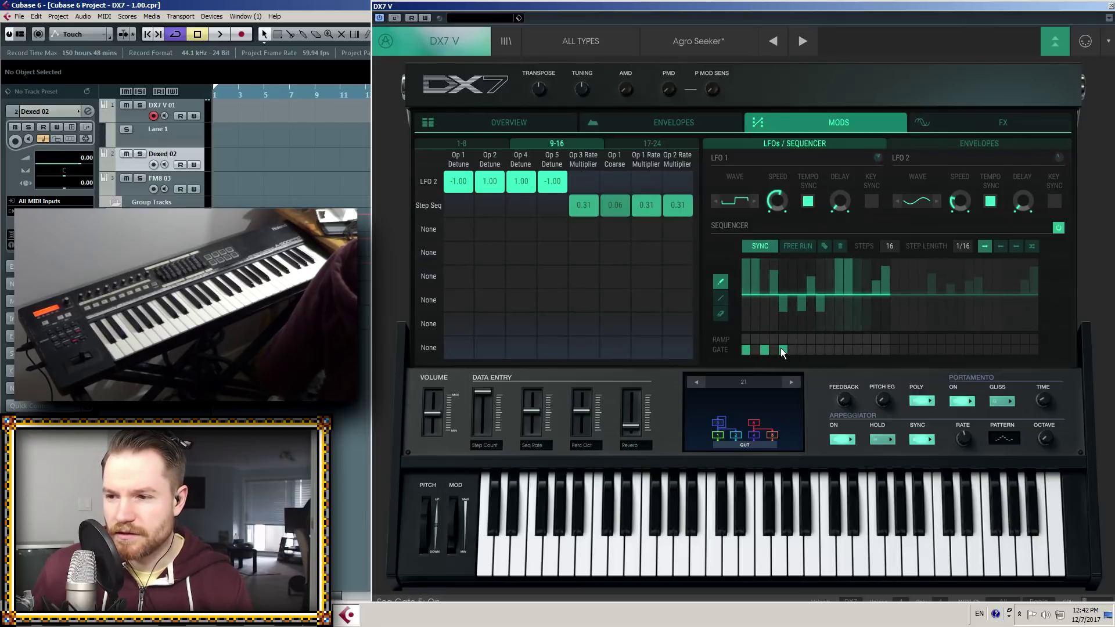
pyautogui.moveTo(788, 348); pyautogui.dragTo(887, 347)
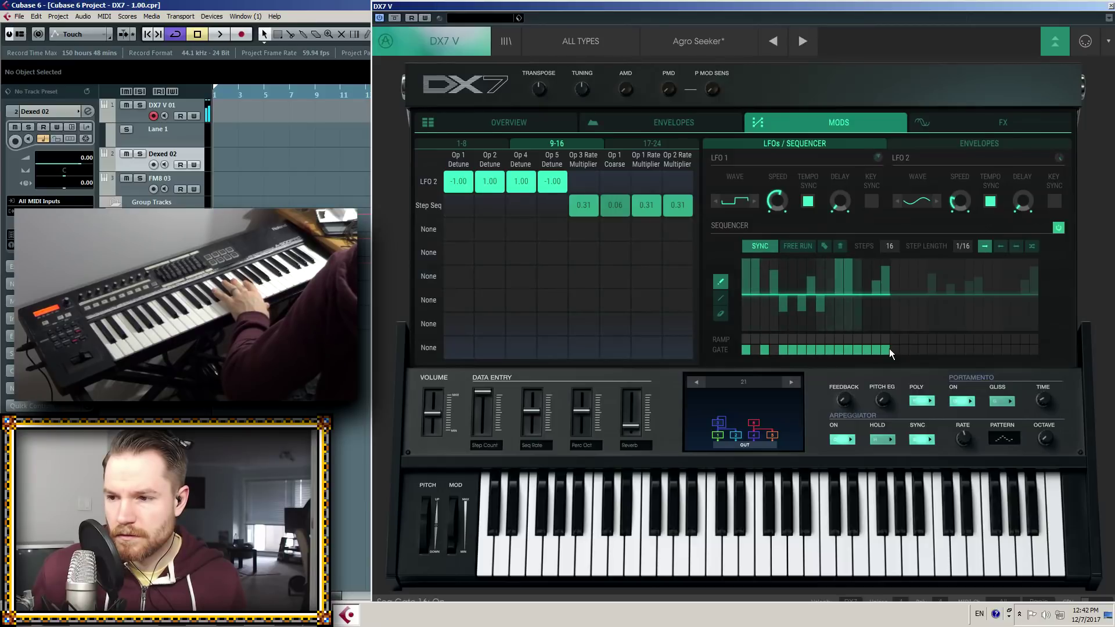
pyautogui.moveTo(889, 348)
pyautogui.mouseDown()
pyautogui.moveTo(786, 350)
pyautogui.moveTo(830, 350)
pyautogui.mouseUp()
pyautogui.click(858, 349)
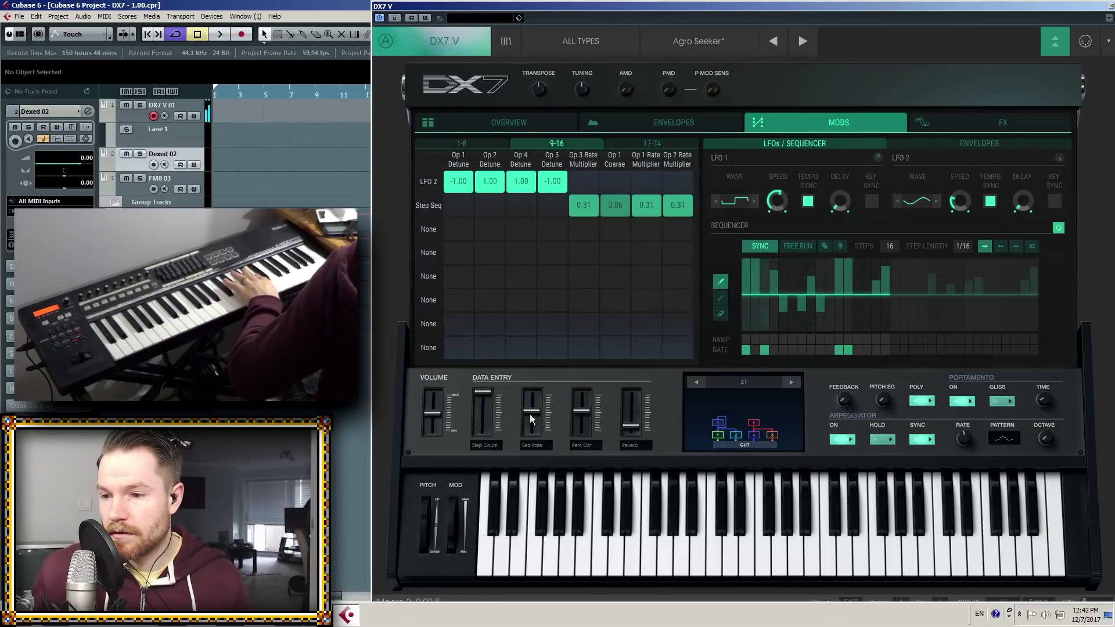
# Raise Agro Seeker's Seq Rate macro and sweep its Step Count macro down and back up to maximum
pyautogui.moveTo(531, 392)
pyautogui.mouseDown()
pyautogui.moveTo(530, 465)
pyautogui.moveTo(531, 412)
pyautogui.mouseUp()
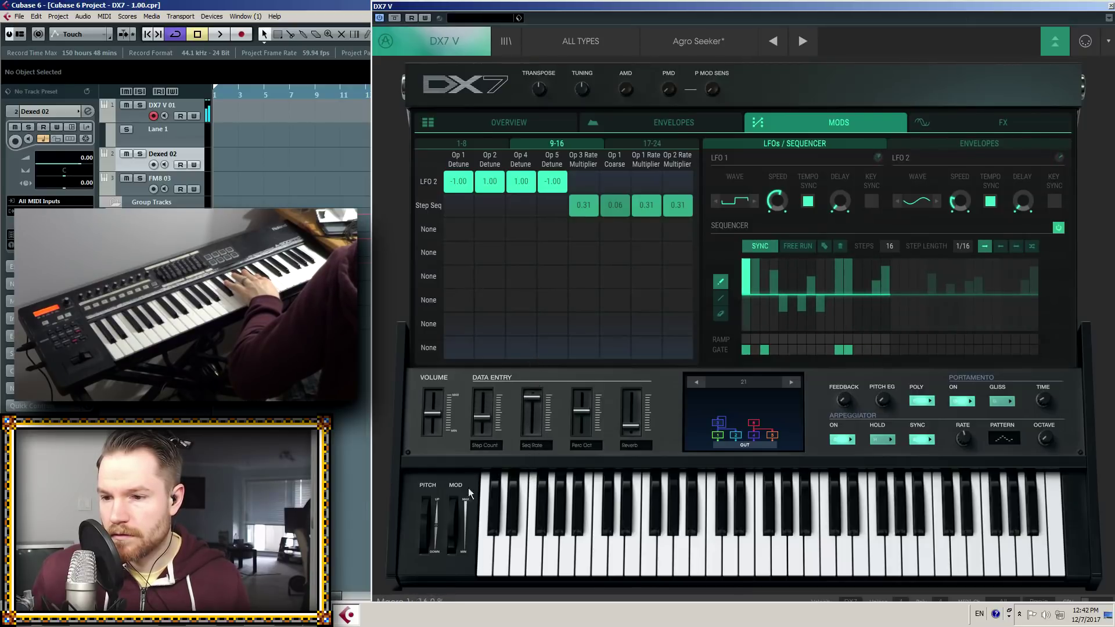
pyautogui.moveTo(482, 444); pyautogui.dragTo(486, 349)
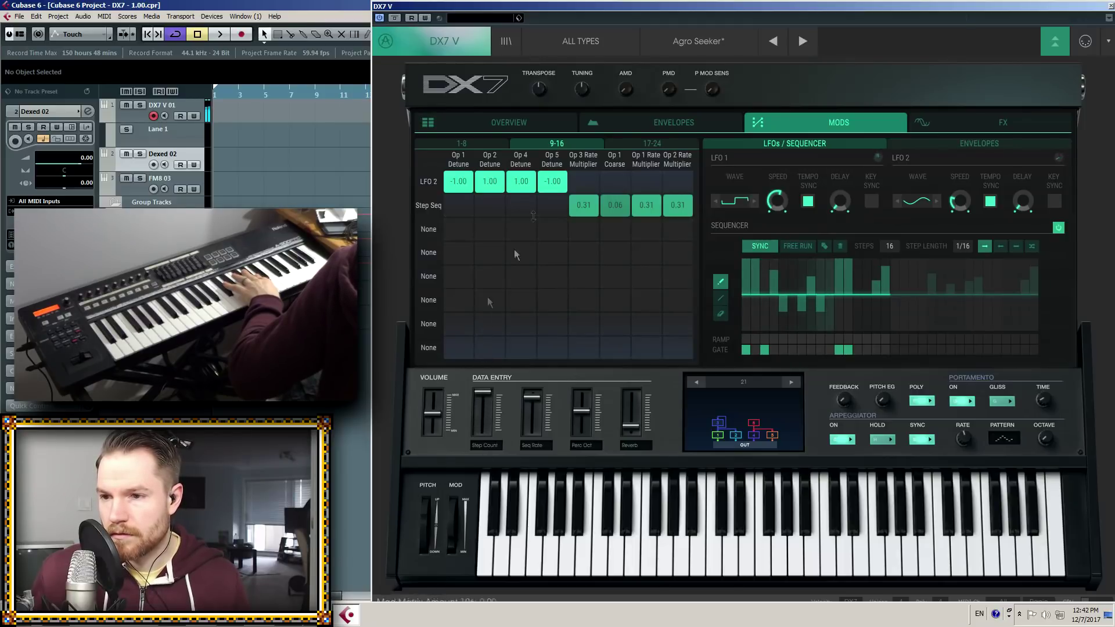
# Load the Alien Dirt preset, raise its fourth macro to maximum, and advance to the Alien Morse Code preset
pyautogui.click(807, 44)
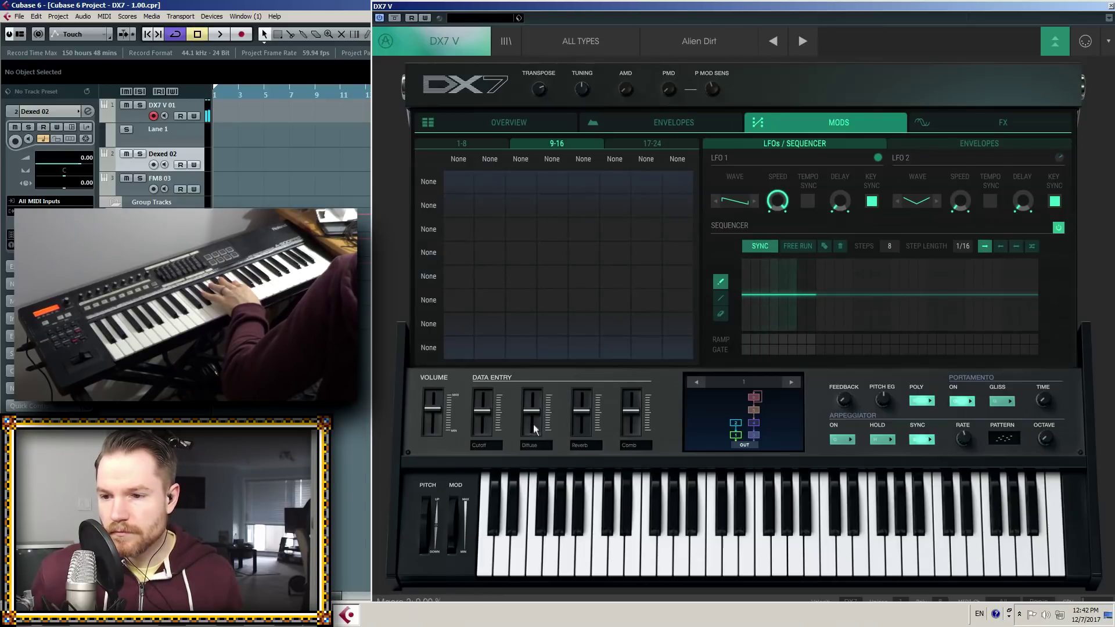
pyautogui.moveTo(629, 412); pyautogui.dragTo(650, 266)
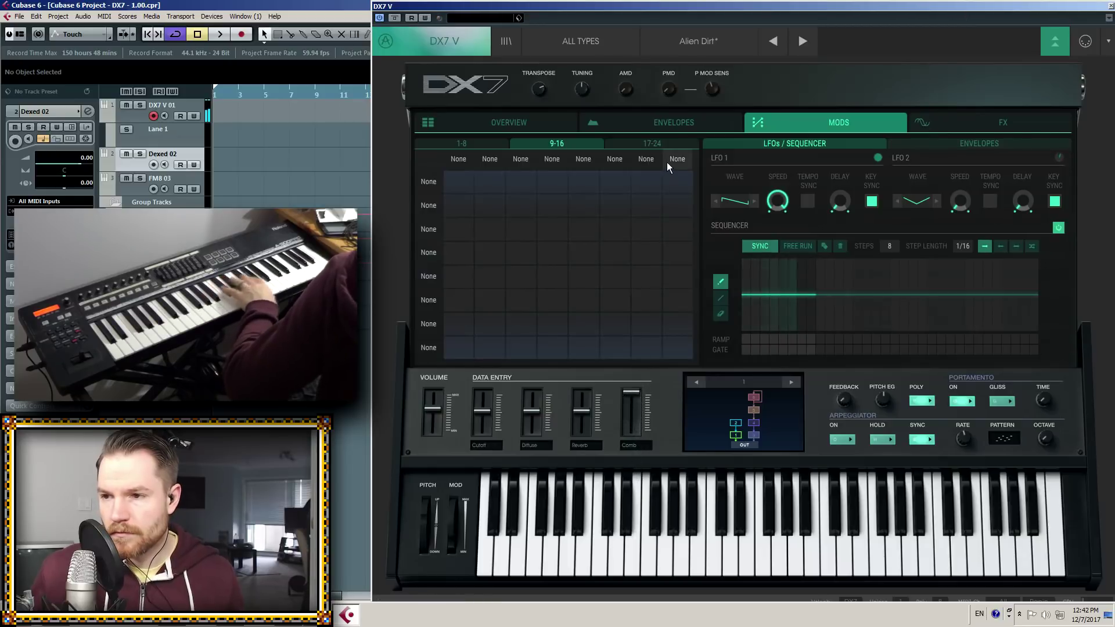
pyautogui.click(811, 40)
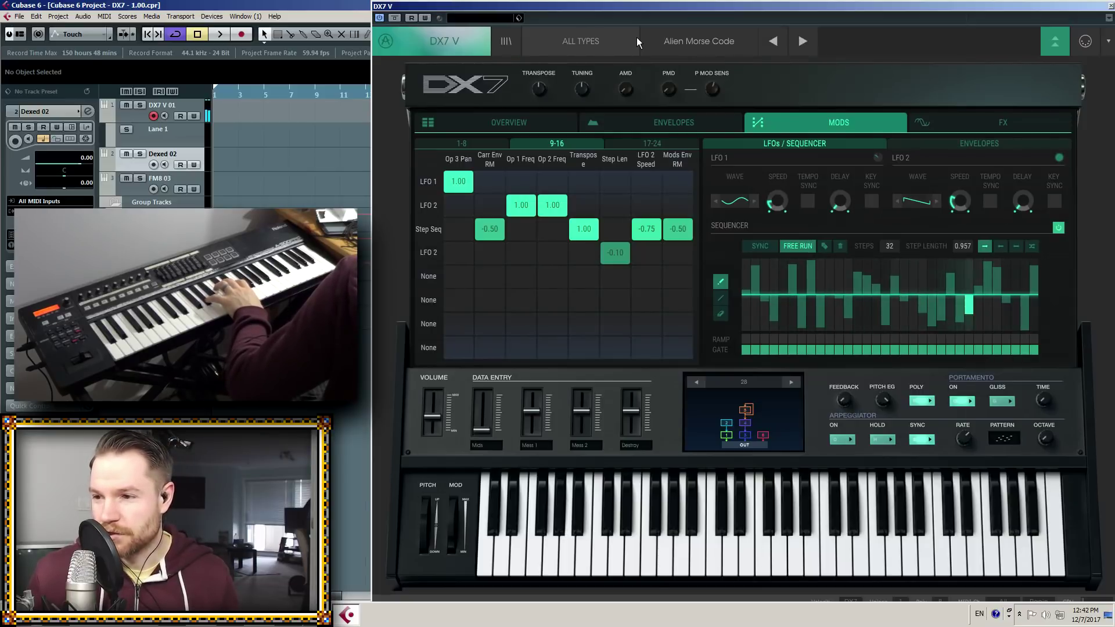
# Sweep Alien Morse Code's first macro and adjust its reverb's dry/wet mix and room size
pyautogui.moveTo(482, 430); pyautogui.dragTo(483, 402)
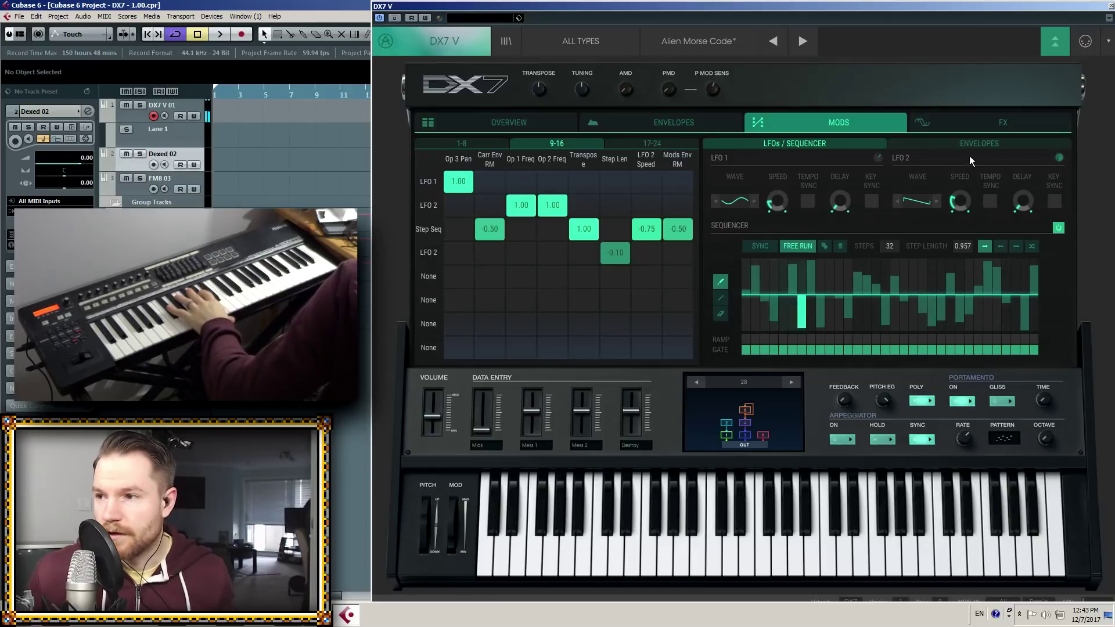
pyautogui.click(994, 123)
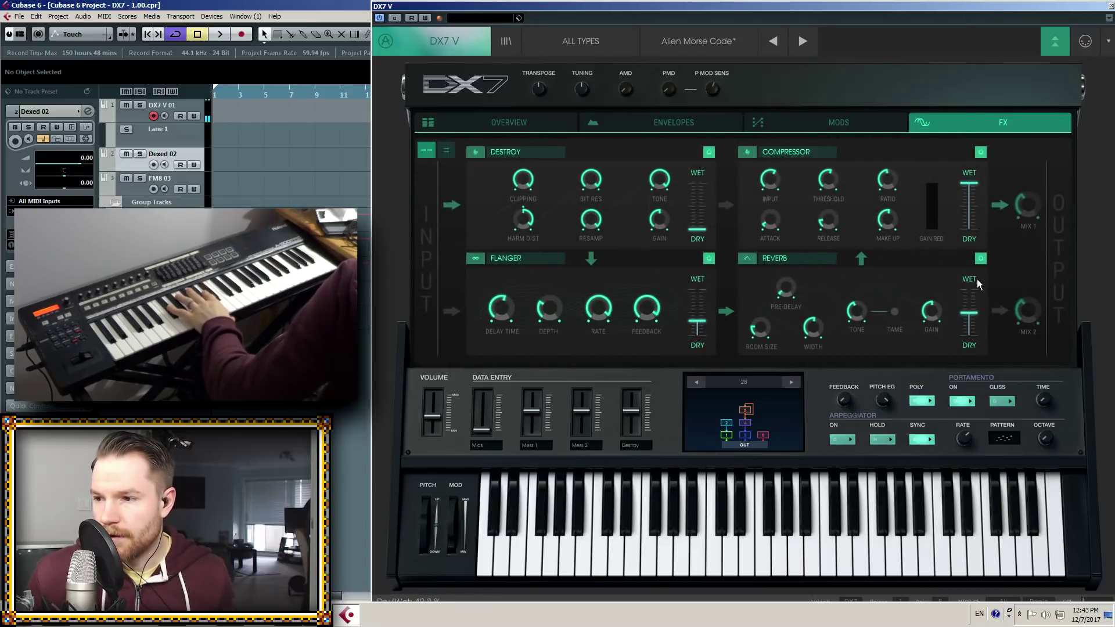
pyautogui.moveTo(978, 270)
pyautogui.mouseDown()
pyautogui.moveTo(983, 259)
pyautogui.moveTo(983, 284)
pyautogui.mouseUp()
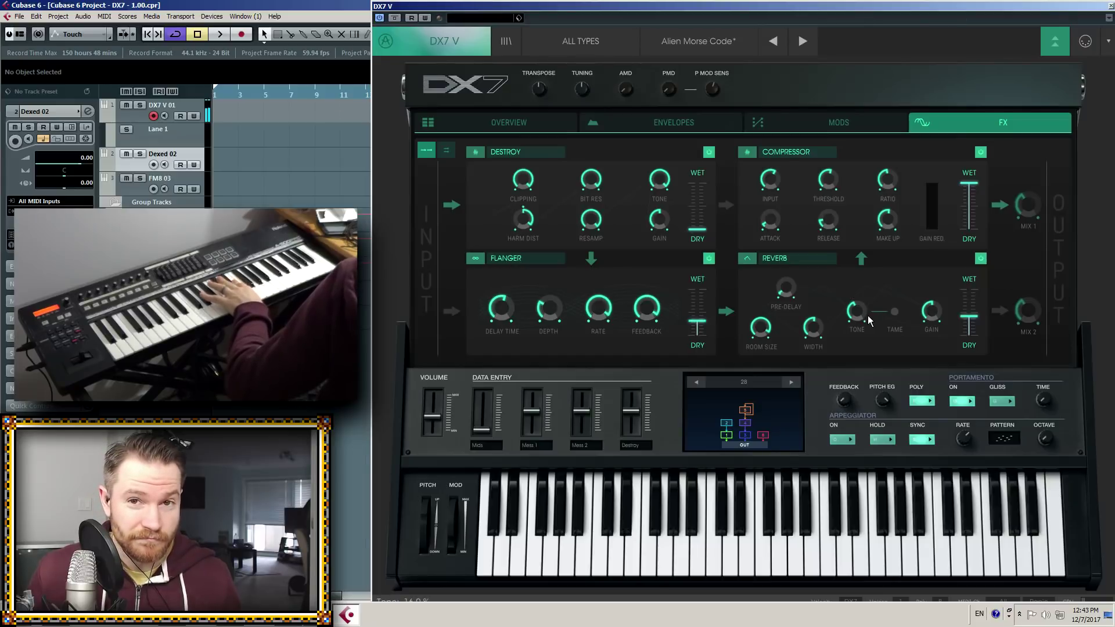
# Advance through Ambient DX Brass and Amplified Clavichord to Analogue Sequence and view its details in the preset browser
pyautogui.click(810, 39)
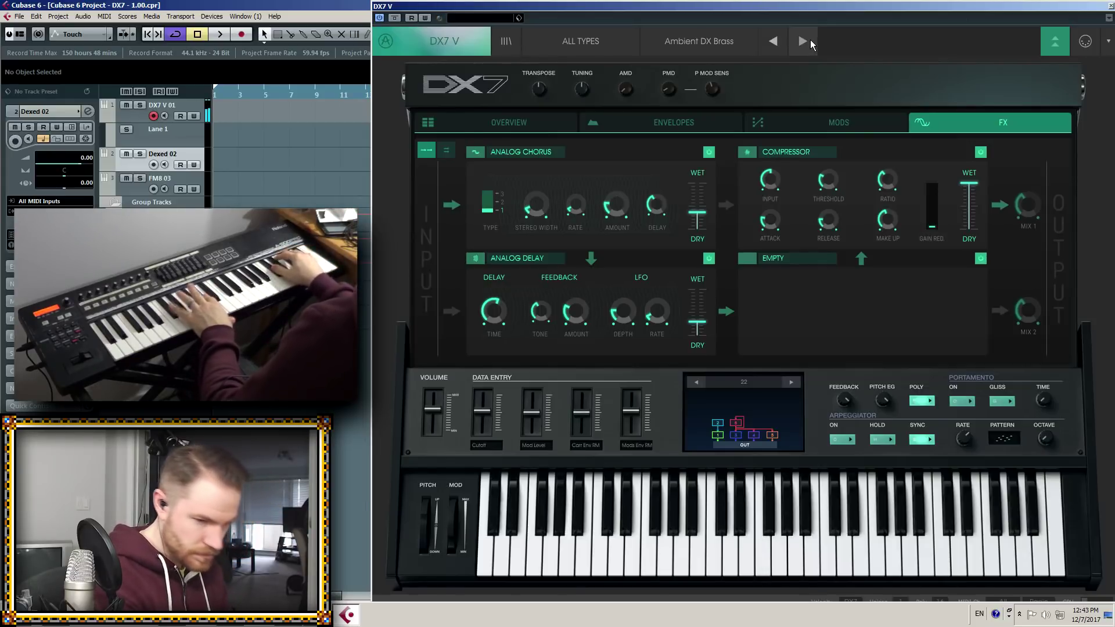
pyautogui.click(810, 40)
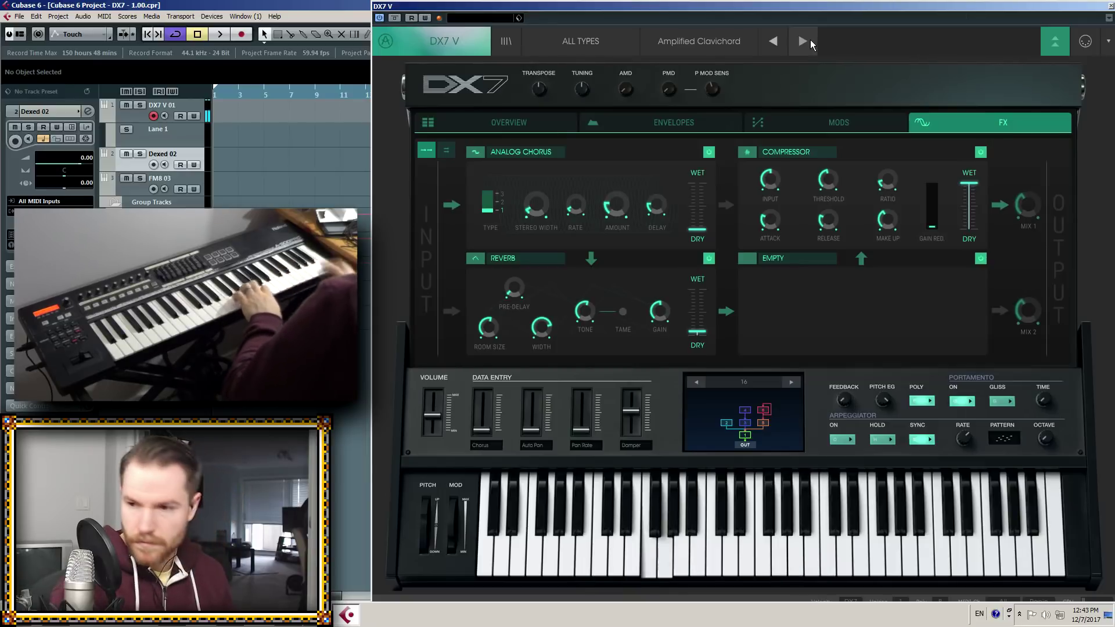
pyautogui.click(808, 39)
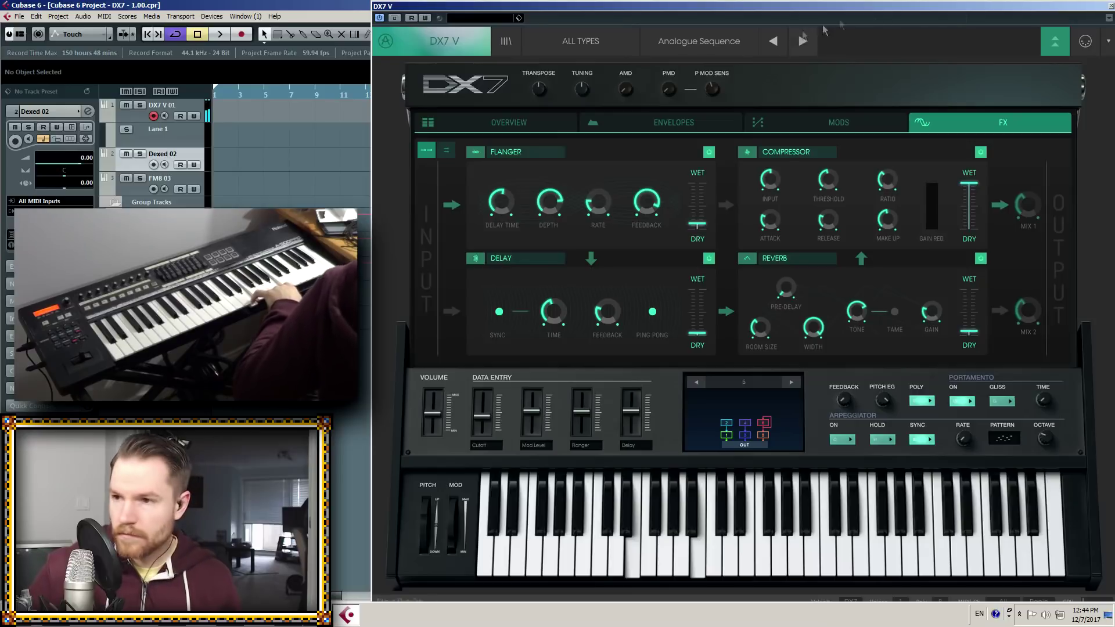
pyautogui.click(511, 43)
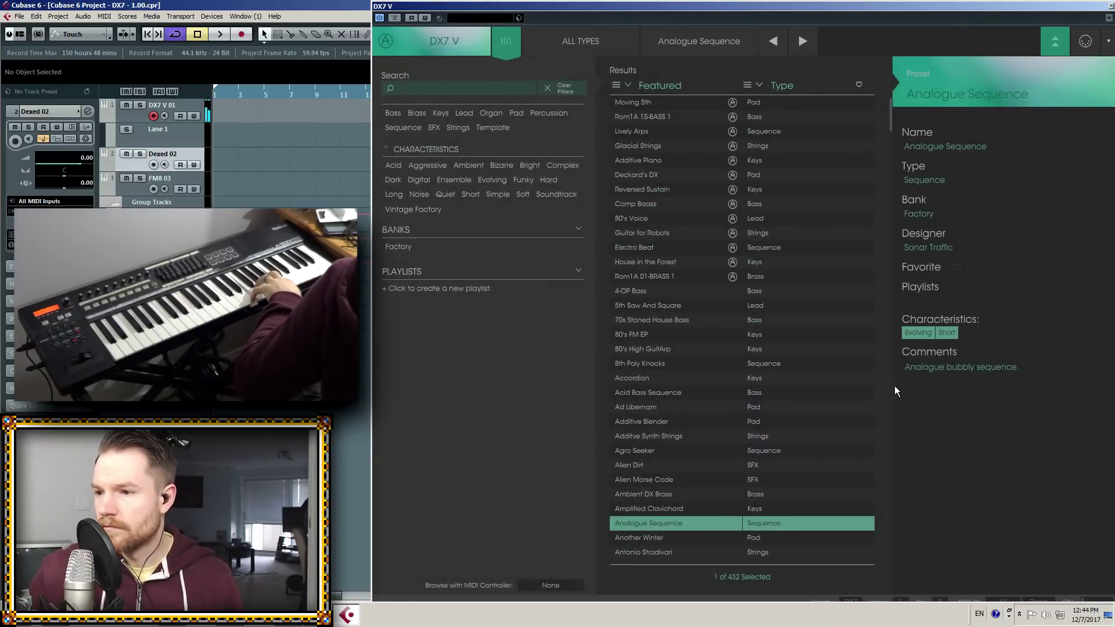
pyautogui.click(512, 42)
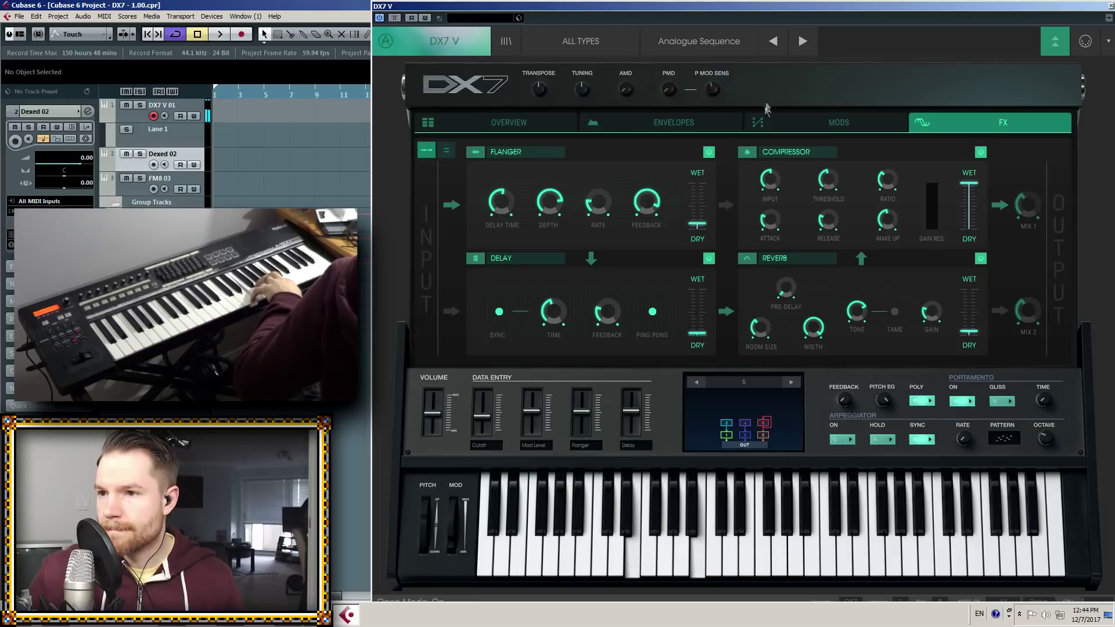
# Enable ramps on steps 3 and 4 of Analogue Sequence's sequencer and lower its Delay and Mod Level macros
pyautogui.click(821, 120)
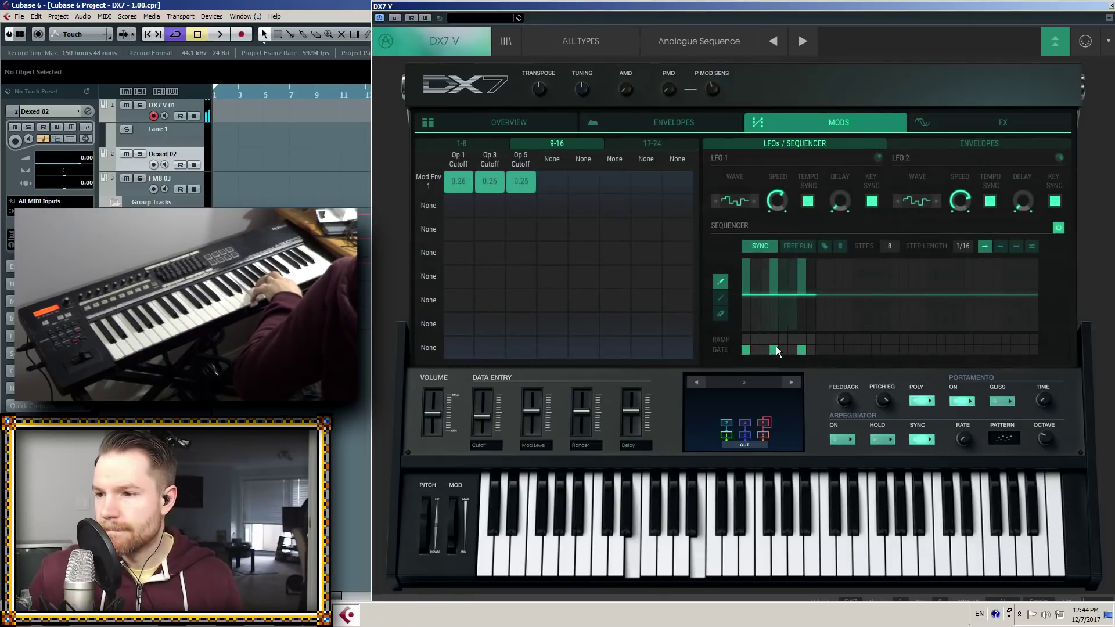
pyautogui.click(764, 340)
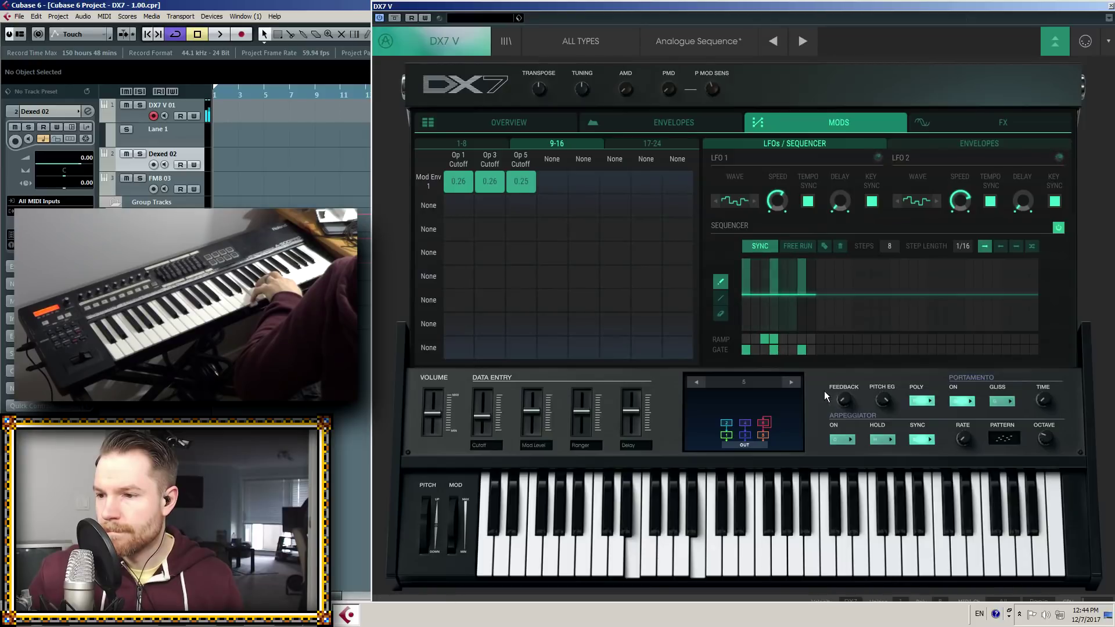
pyautogui.moveTo(627, 414)
pyautogui.mouseDown()
pyautogui.moveTo(639, 374)
pyautogui.moveTo(639, 413)
pyautogui.mouseUp()
pyautogui.moveTo(532, 411); pyautogui.dragTo(525, 466)
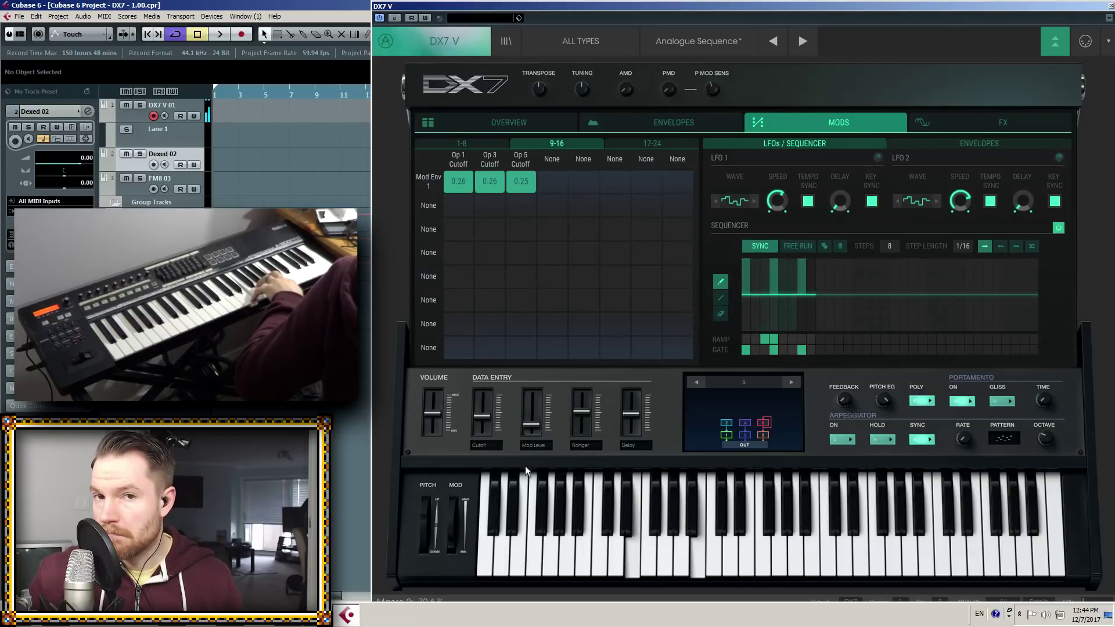
# Load the Another Winter preset, lower its third macro, and advance to Antonio Stradivari
pyautogui.click(793, 41)
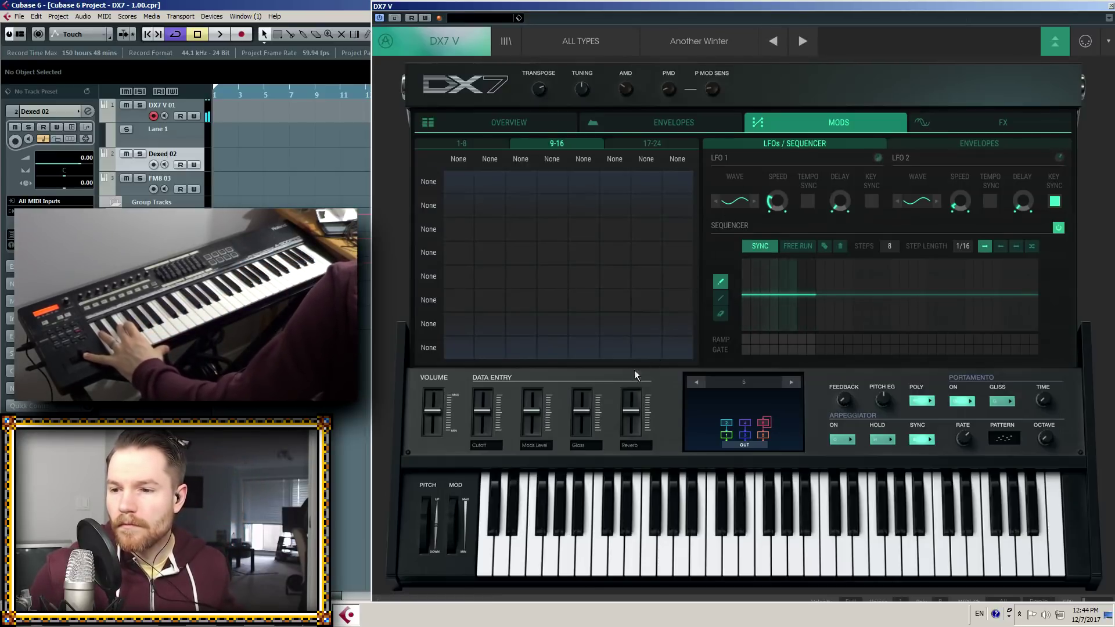
pyautogui.moveTo(552, 413); pyautogui.dragTo(584, 471)
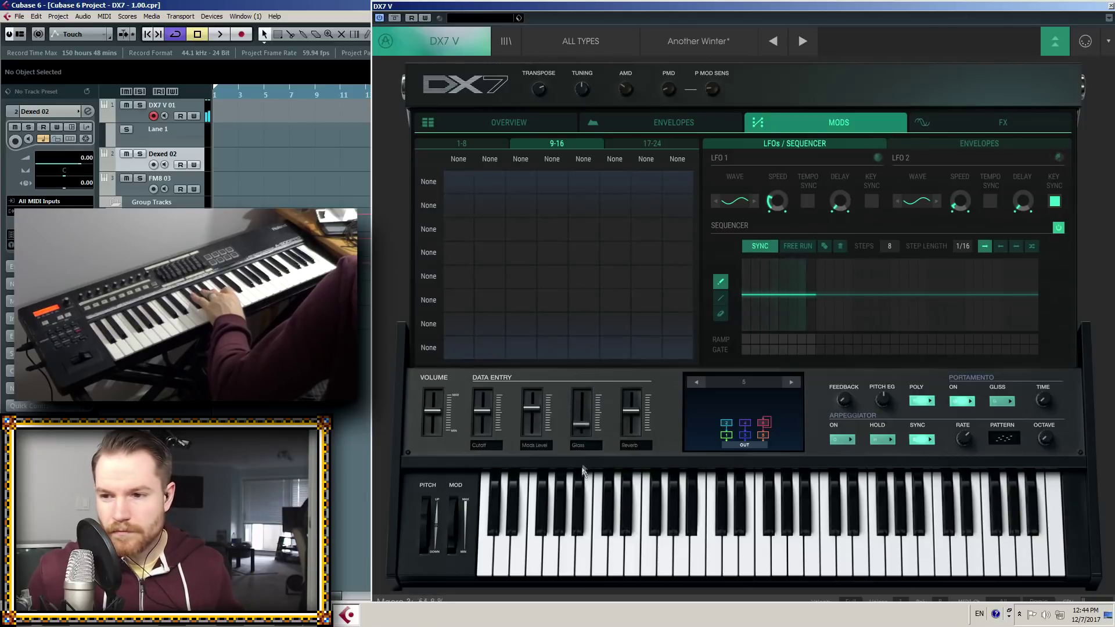
pyautogui.click(803, 41)
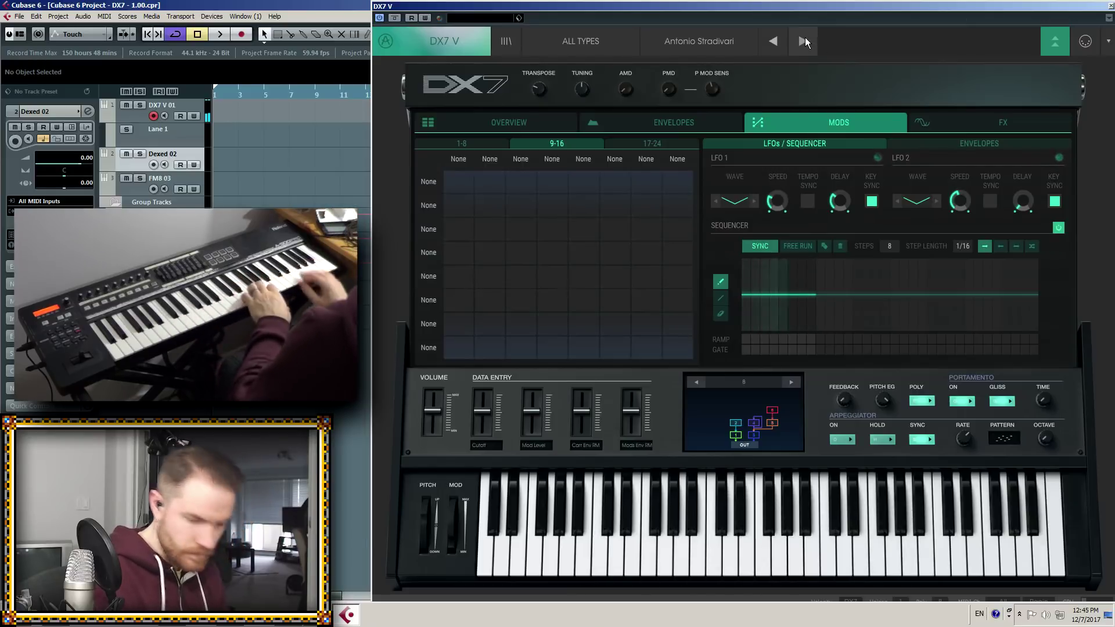
# Load the Arcade Ambiance preset, sweep its second macro, and advance to the Arpad preset
pyautogui.click(805, 37)
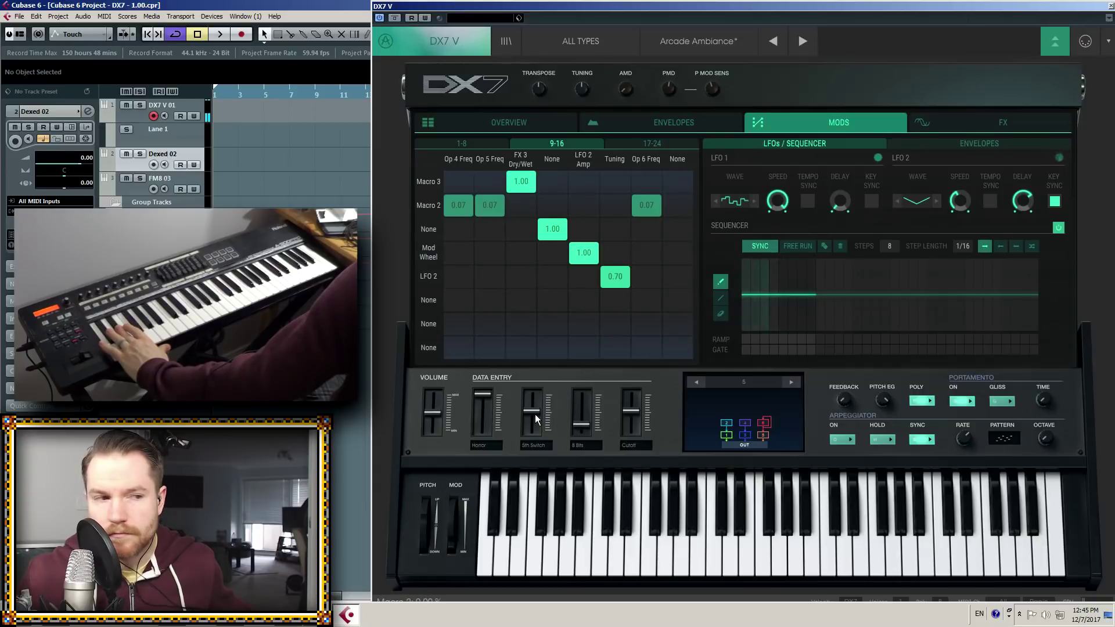
pyautogui.moveTo(535, 401); pyautogui.dragTo(538, 431)
pyautogui.click(800, 42)
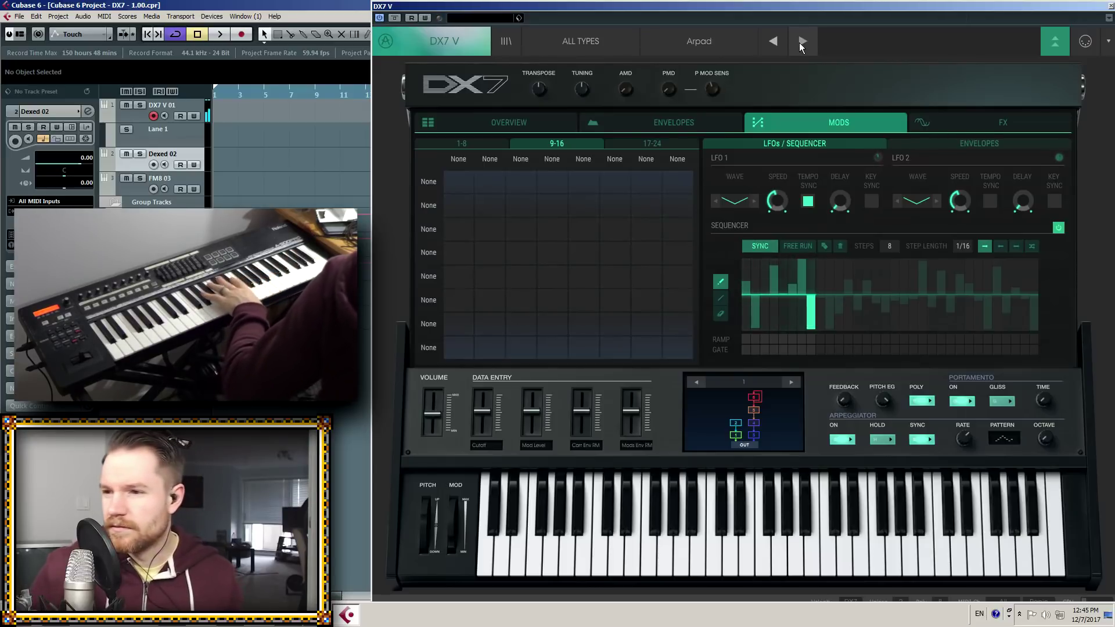
# Advance past As Androids Sleep to Ataraxia, lower its Tremolo Rate macro to minimum and adjust its Tuner macro
pyautogui.click(800, 43)
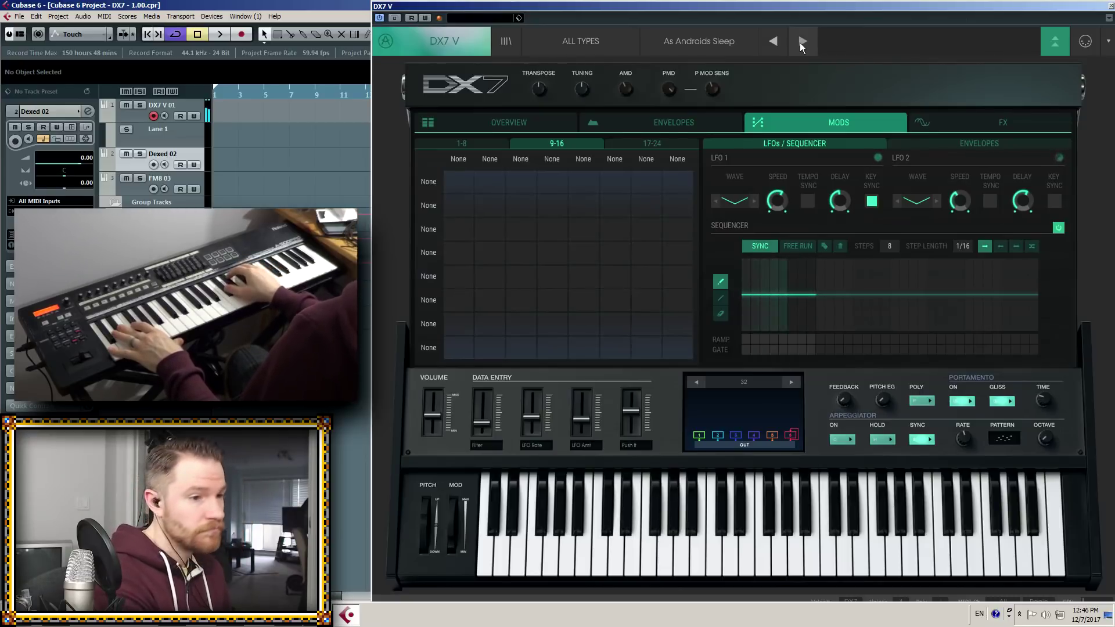
pyautogui.click(800, 43)
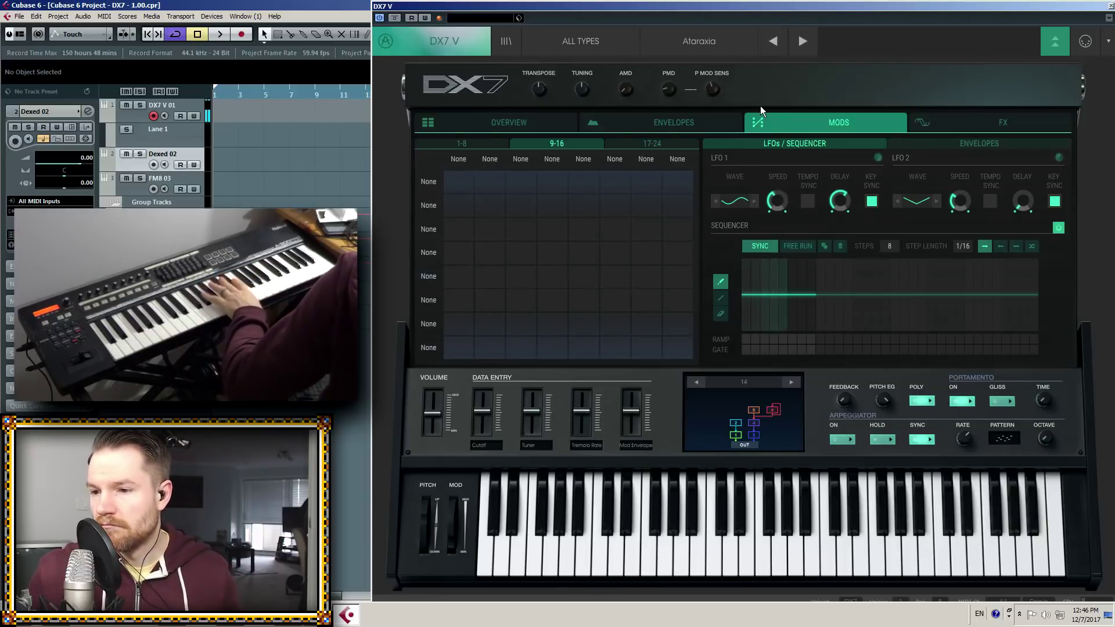
pyautogui.moveTo(581, 410); pyautogui.dragTo(595, 331)
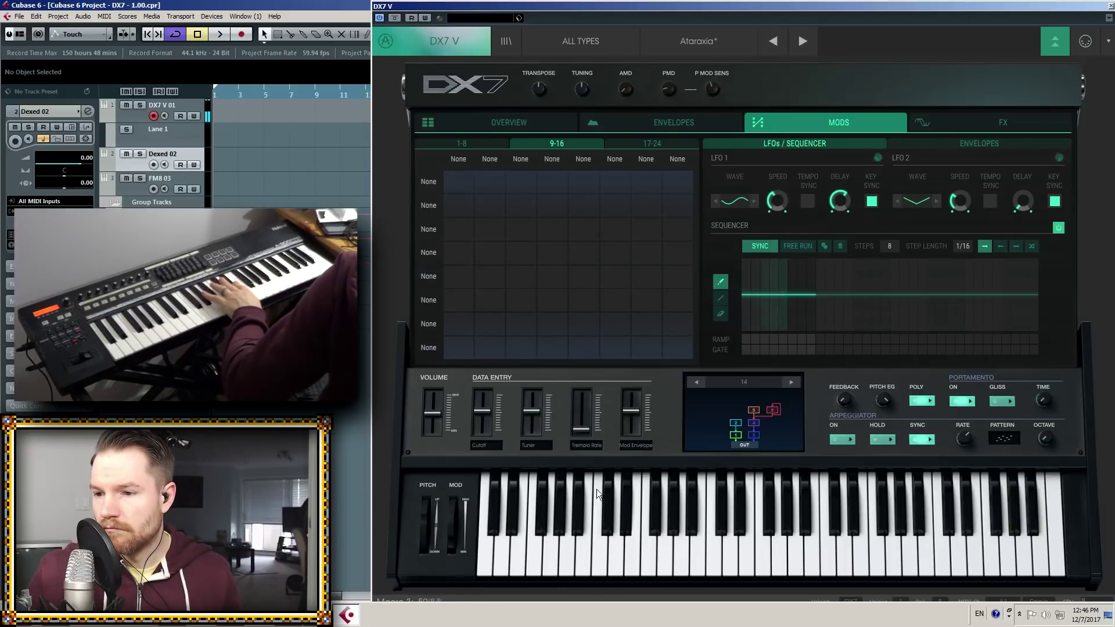
pyautogui.moveTo(542, 431); pyautogui.dragTo(542, 600)
# Load Atari 520st, sweep its Carr Env RM macro from maximum to minimum, and advance to Auto Sidechain
pyautogui.click(801, 39)
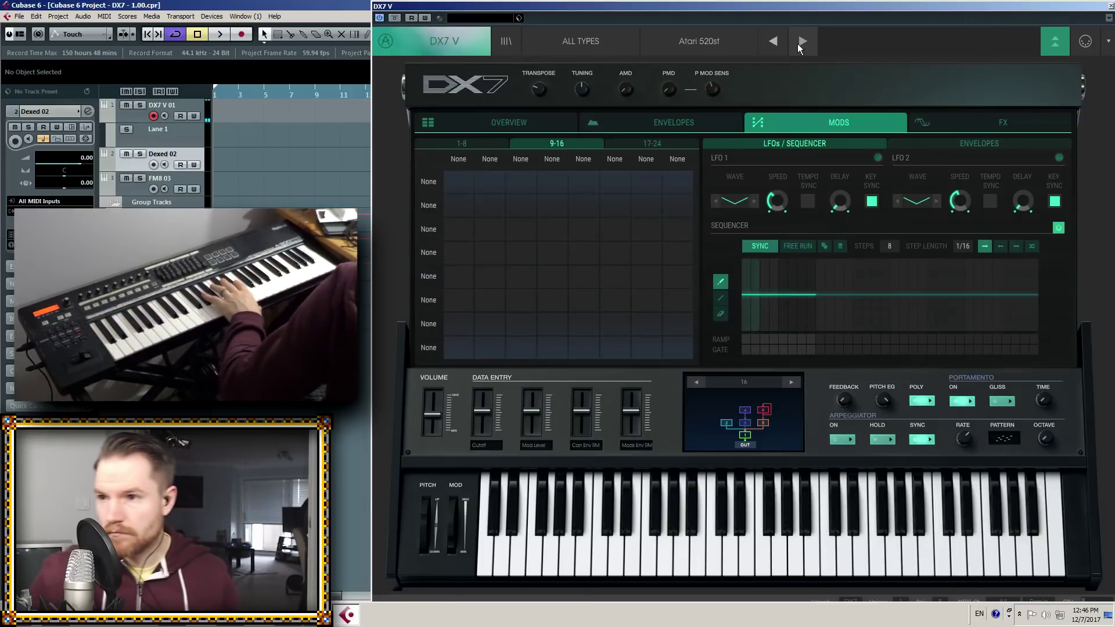
pyautogui.moveTo(579, 411); pyautogui.dragTo(579, 408)
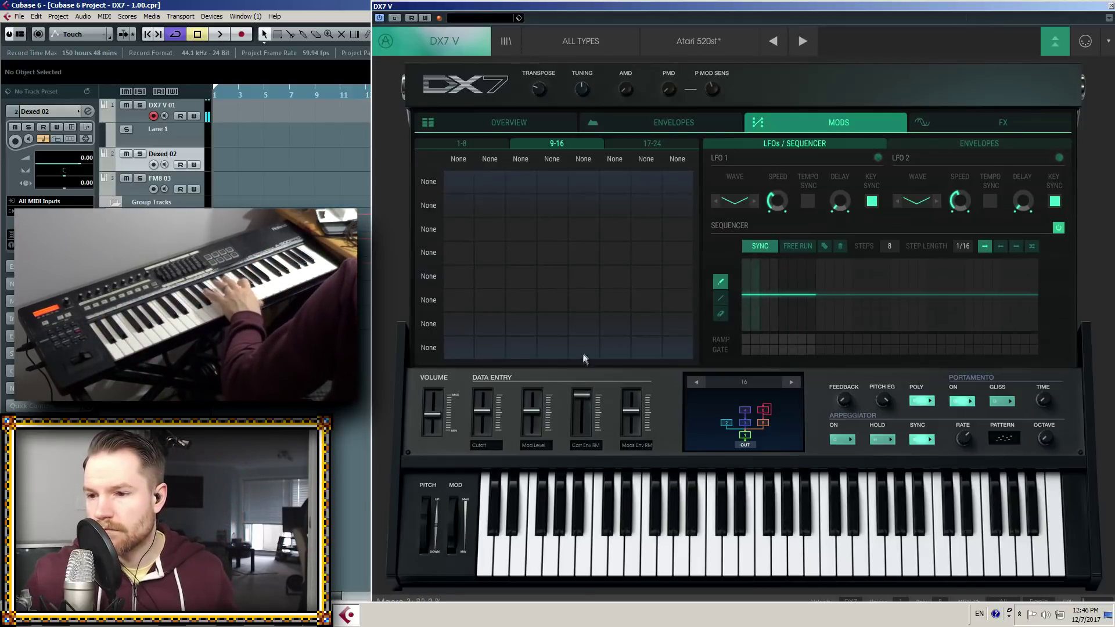
pyautogui.moveTo(581, 392); pyautogui.dragTo(581, 417)
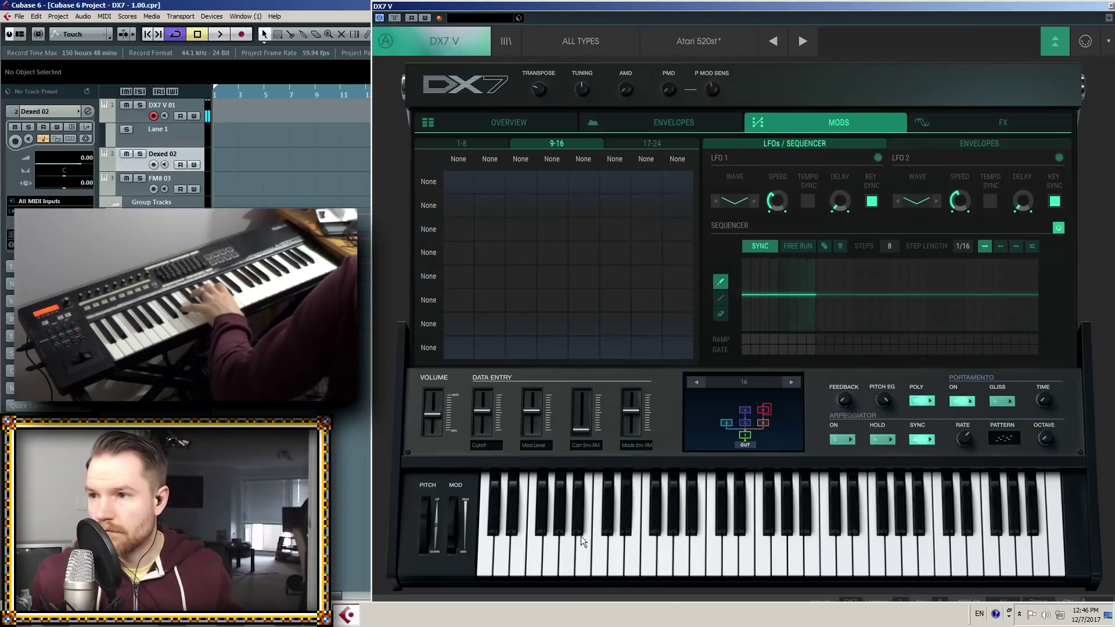
pyautogui.click(800, 51)
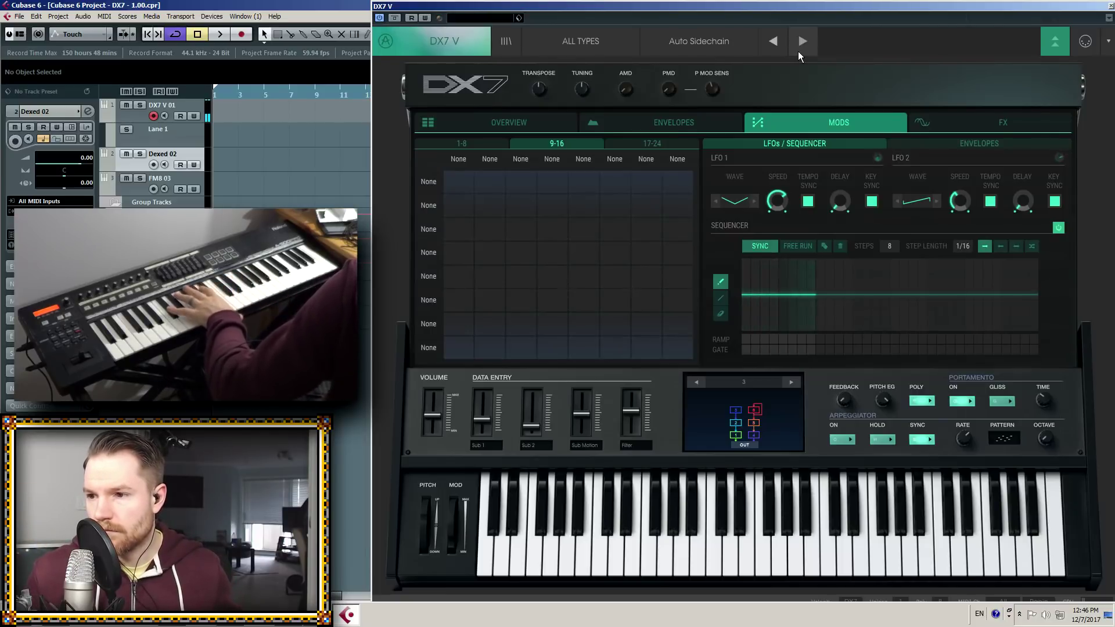
# Try Saw Up and Sine as Auto Sidechain's LFO 1 wave and restore Triangle
pyautogui.click(735, 201)
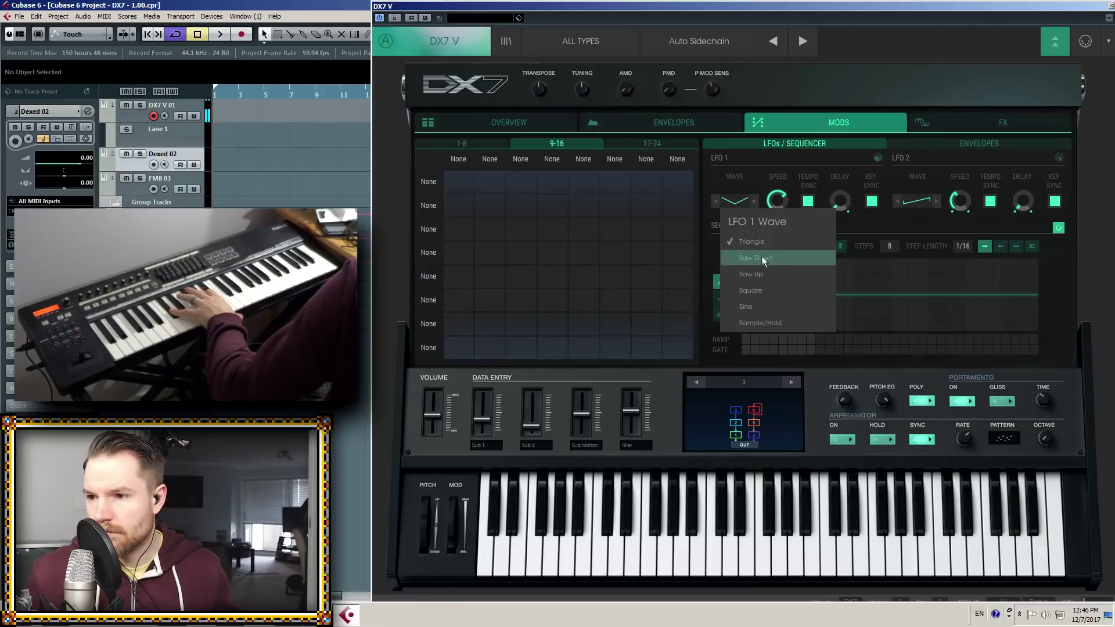
pyautogui.click(762, 274)
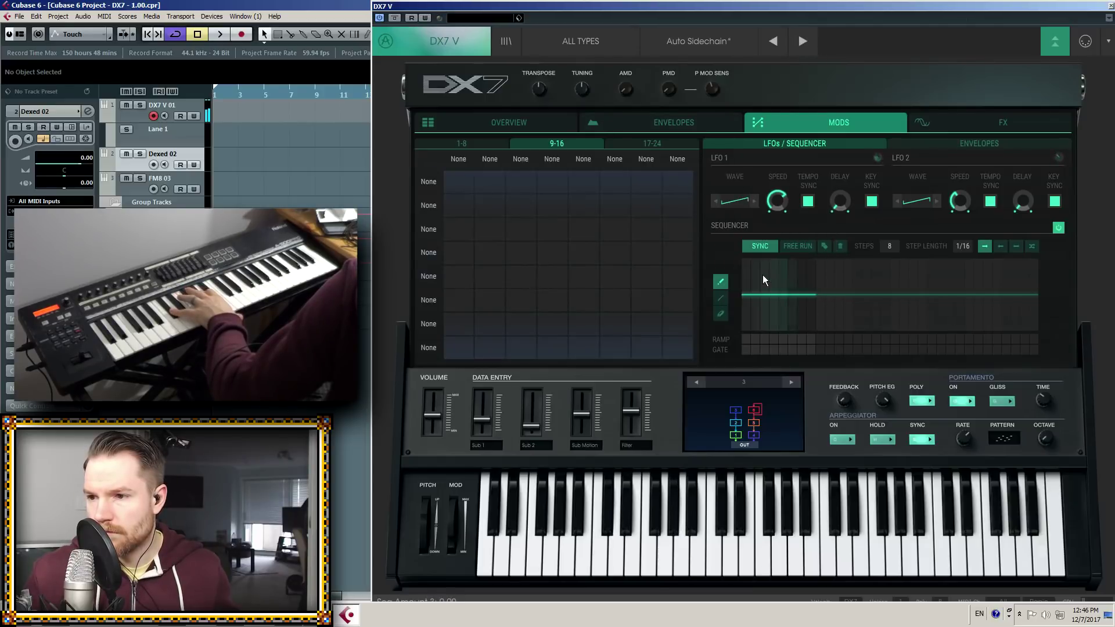
pyautogui.click(734, 201)
pyautogui.click(761, 303)
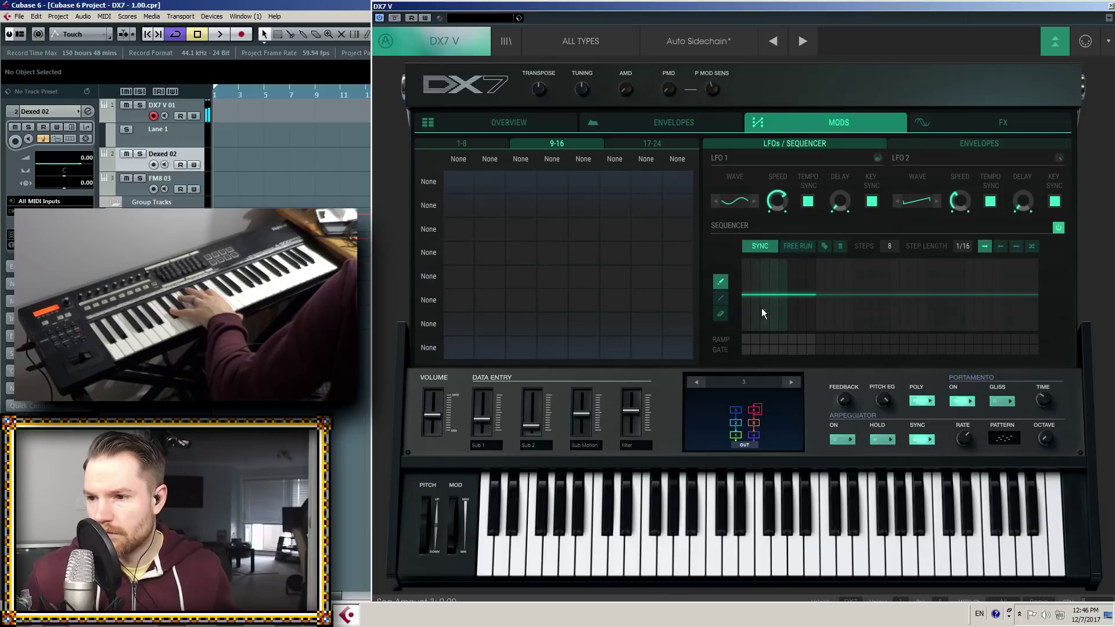
pyautogui.click(742, 201)
pyautogui.click(754, 260)
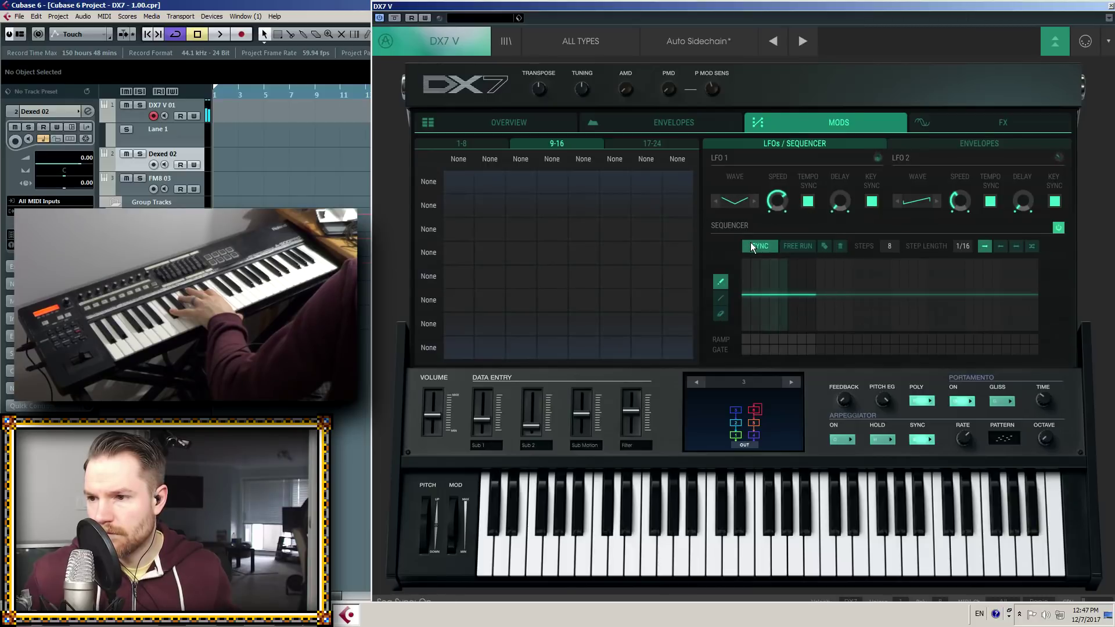
# Show the operator envelopes and advance through Bas-sequence and Bassalogish to the Beat the Trace preset
pyautogui.click(639, 119)
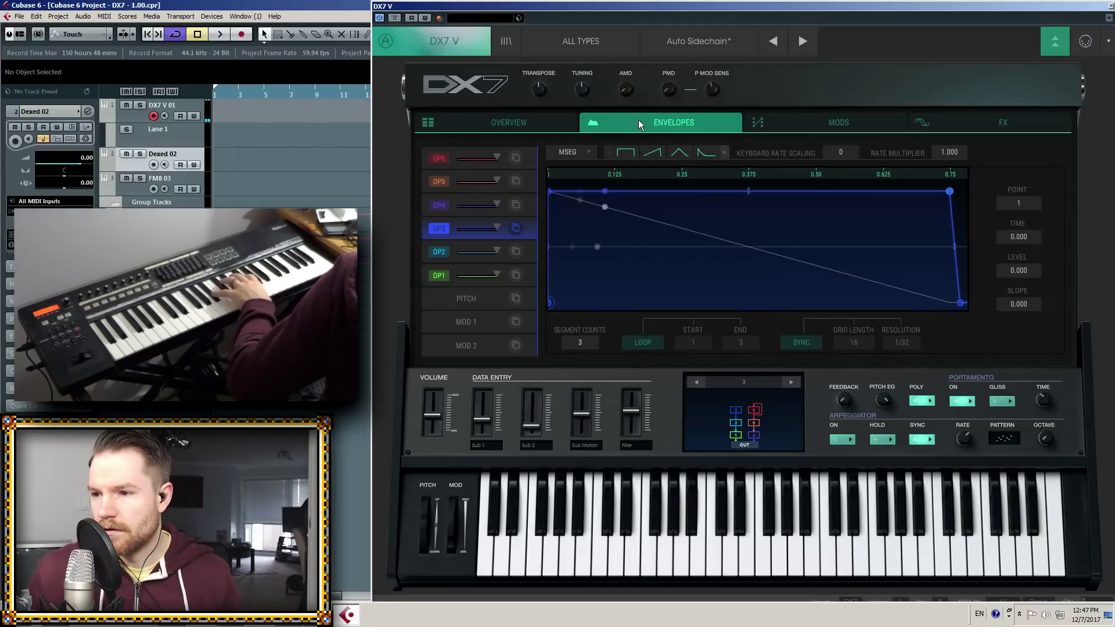
pyautogui.click(801, 40)
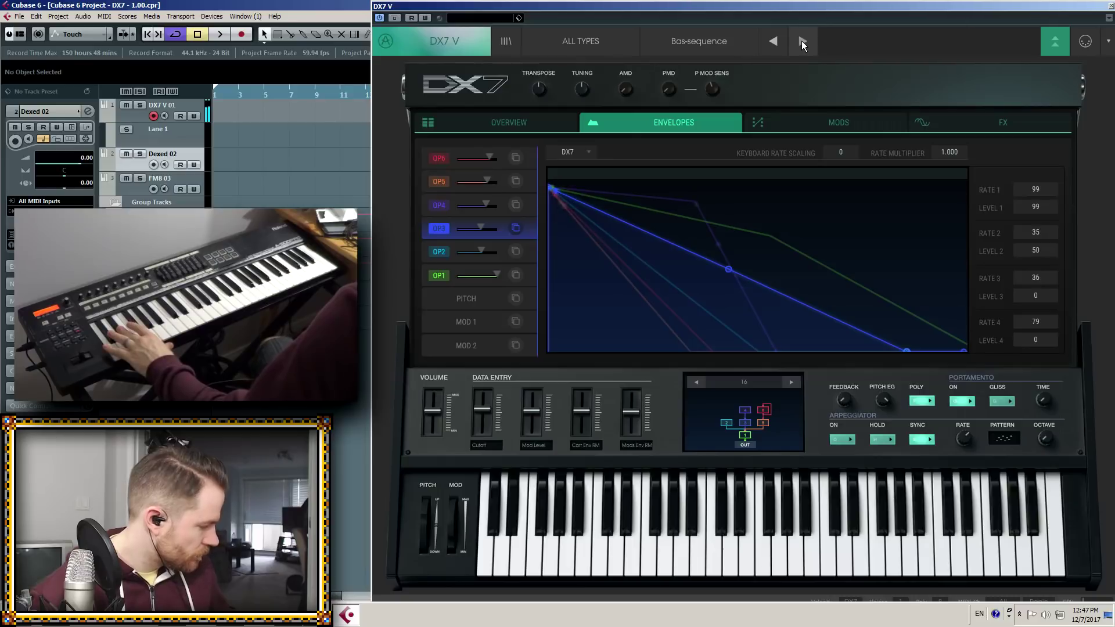
pyautogui.click(802, 41)
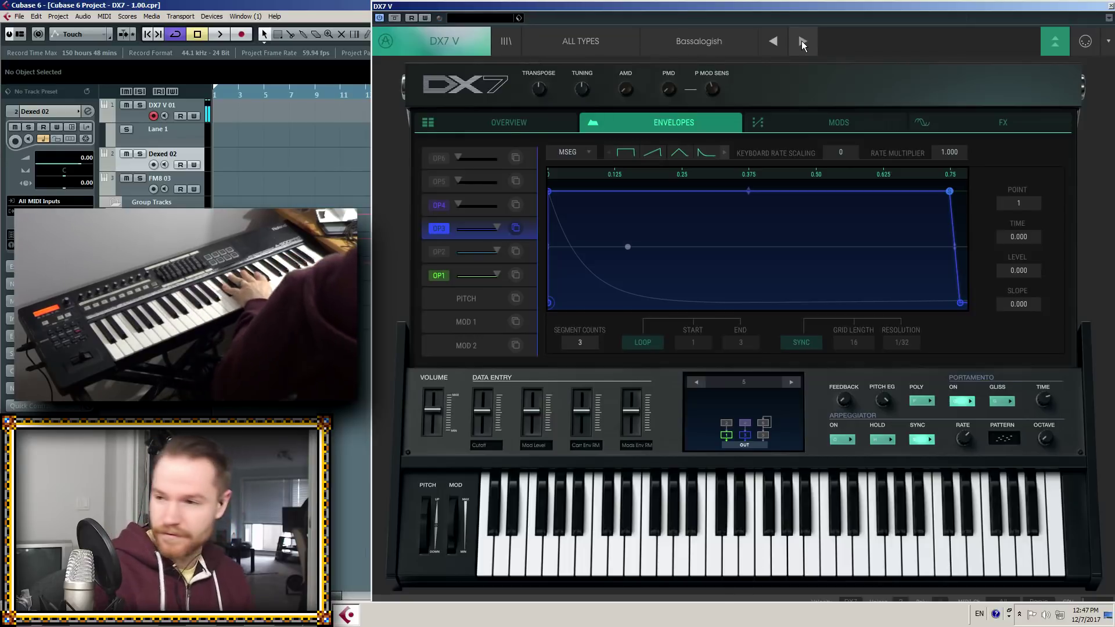
pyautogui.click(801, 41)
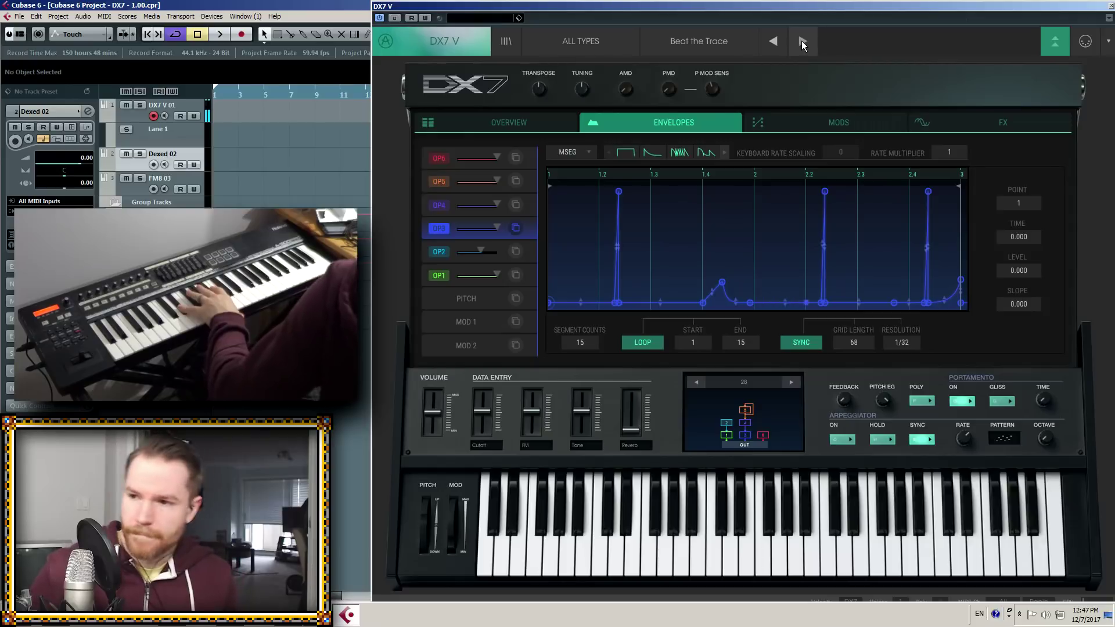
# Examine the Beat the Trace envelopes of operators 4, 5 and 6
pyautogui.click(450, 201)
pyautogui.click(446, 182)
pyautogui.click(444, 164)
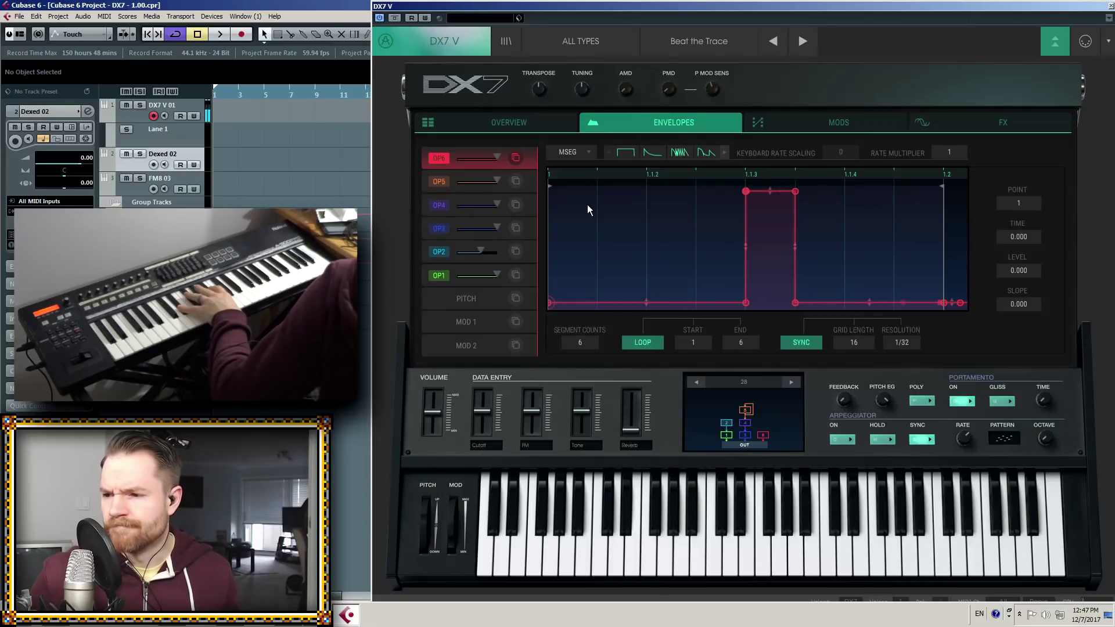
# In operator 1's envelope, lower the point at beat 1.2 to level 0 and add a zero-level point shortly before beat 1.3
pyautogui.click(448, 276)
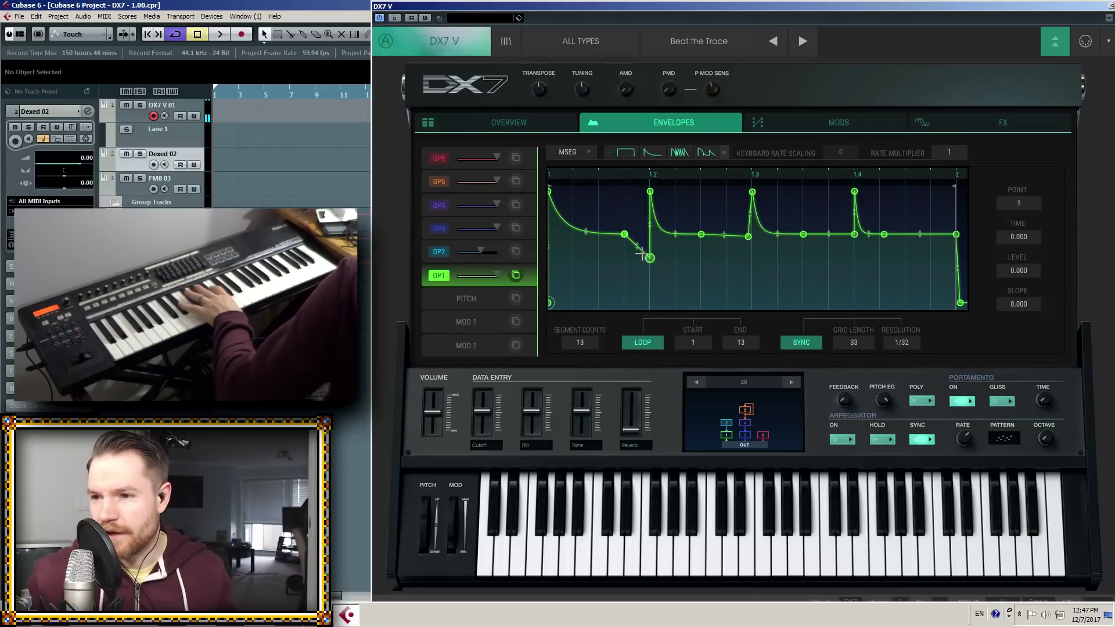
pyautogui.moveTo(650, 258); pyautogui.dragTo(650, 303)
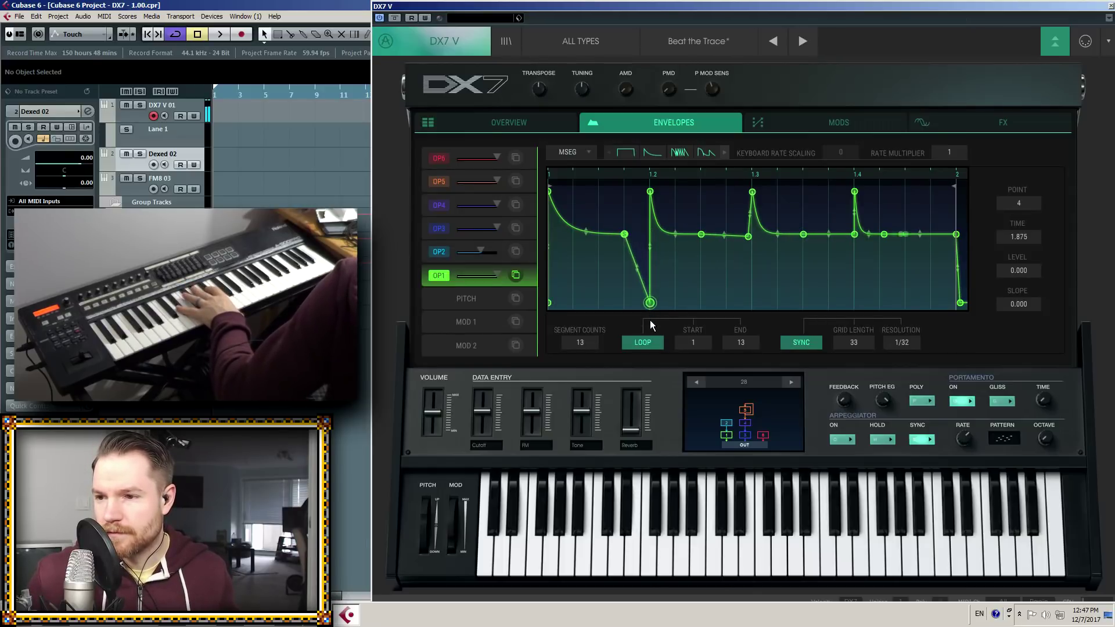
pyautogui.click(748, 236)
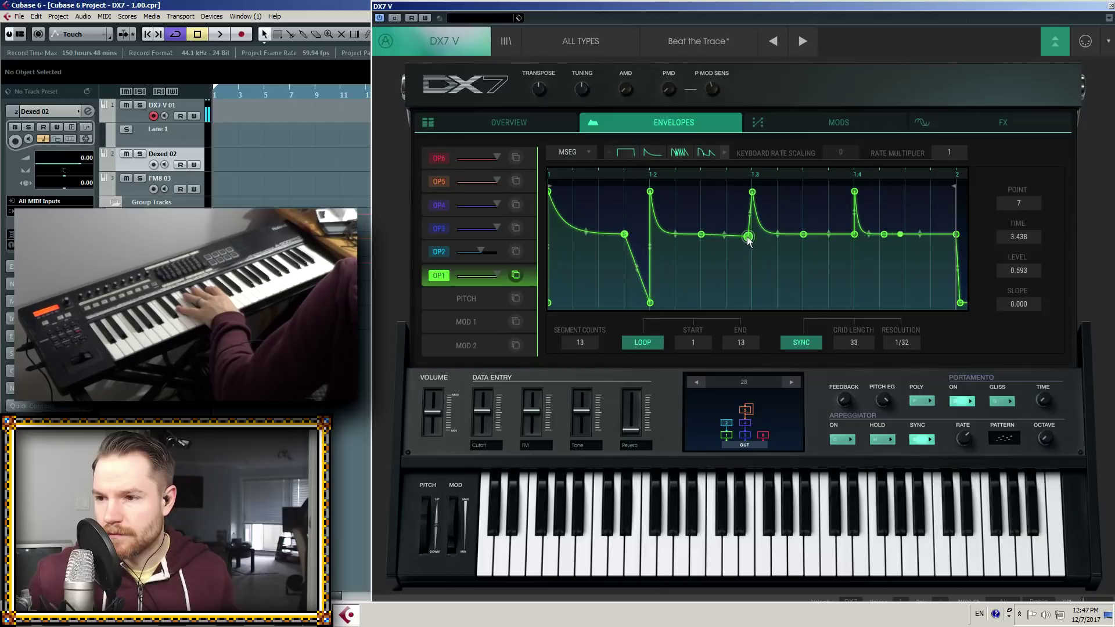
pyautogui.moveTo(733, 284); pyautogui.dragTo(732, 318)
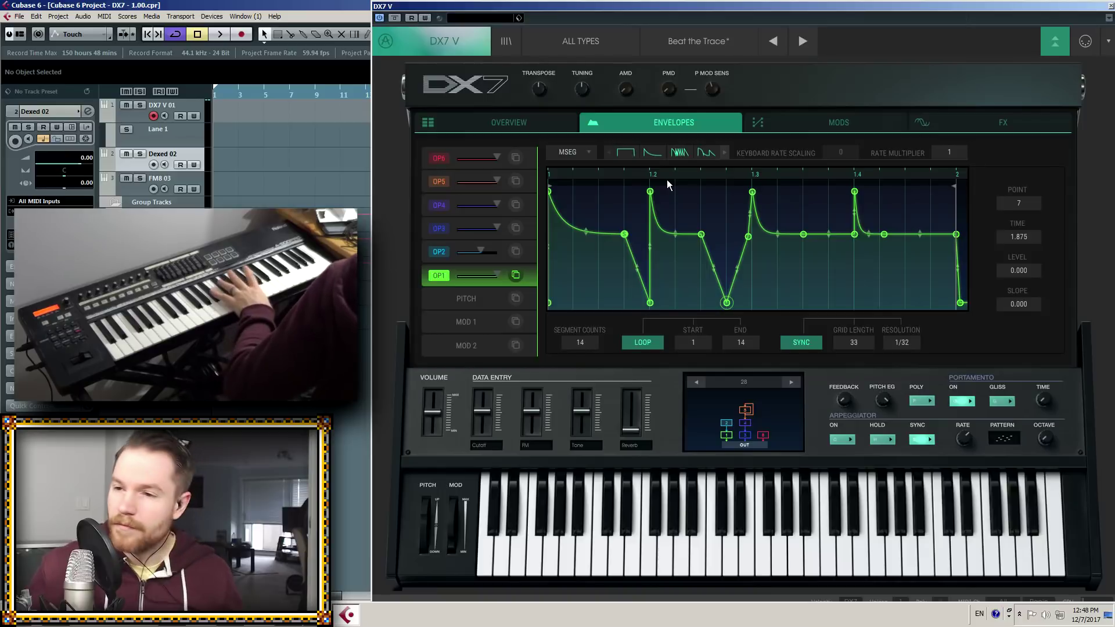
# Raise the small peak in operator 3's envelope to level 1.000 and advance to the Beautifeed preset
pyautogui.click(440, 229)
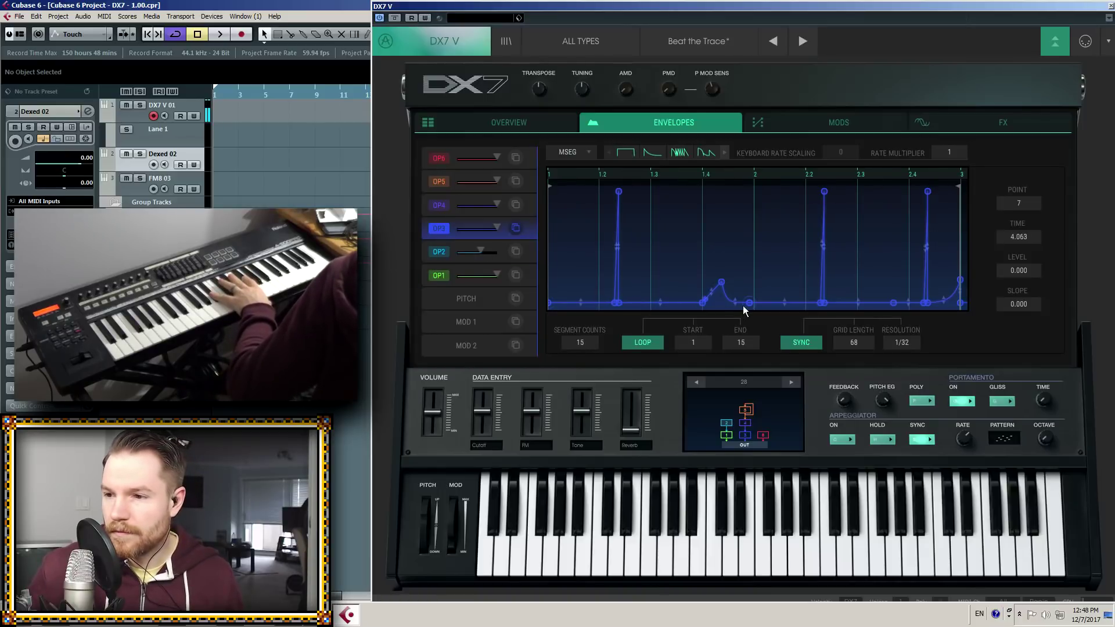
pyautogui.moveTo(723, 253); pyautogui.dragTo(728, 180)
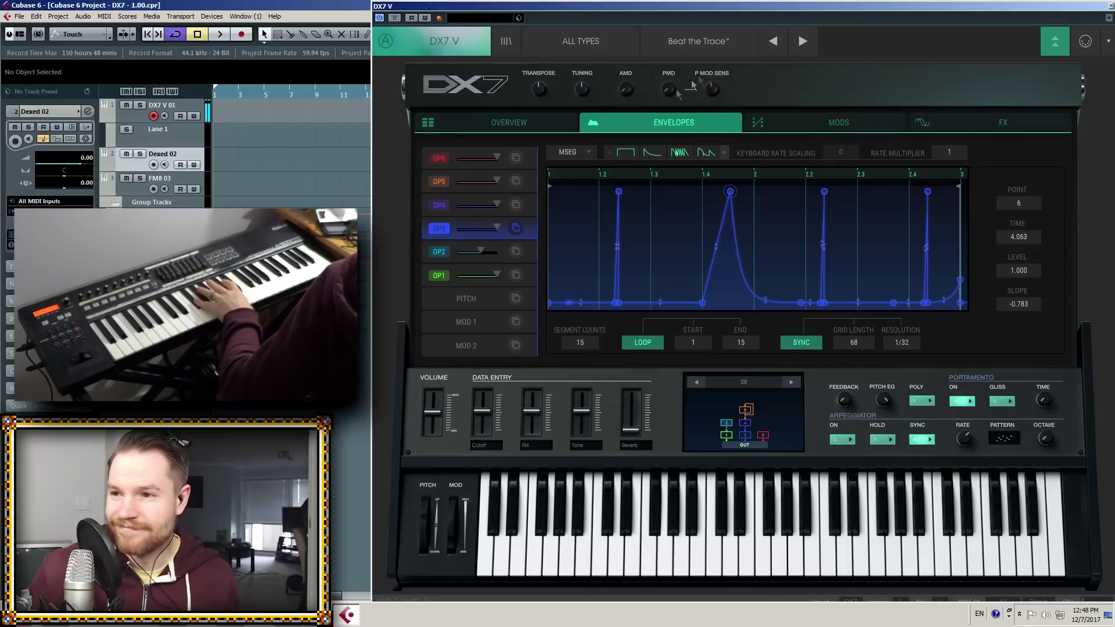
pyautogui.click(816, 43)
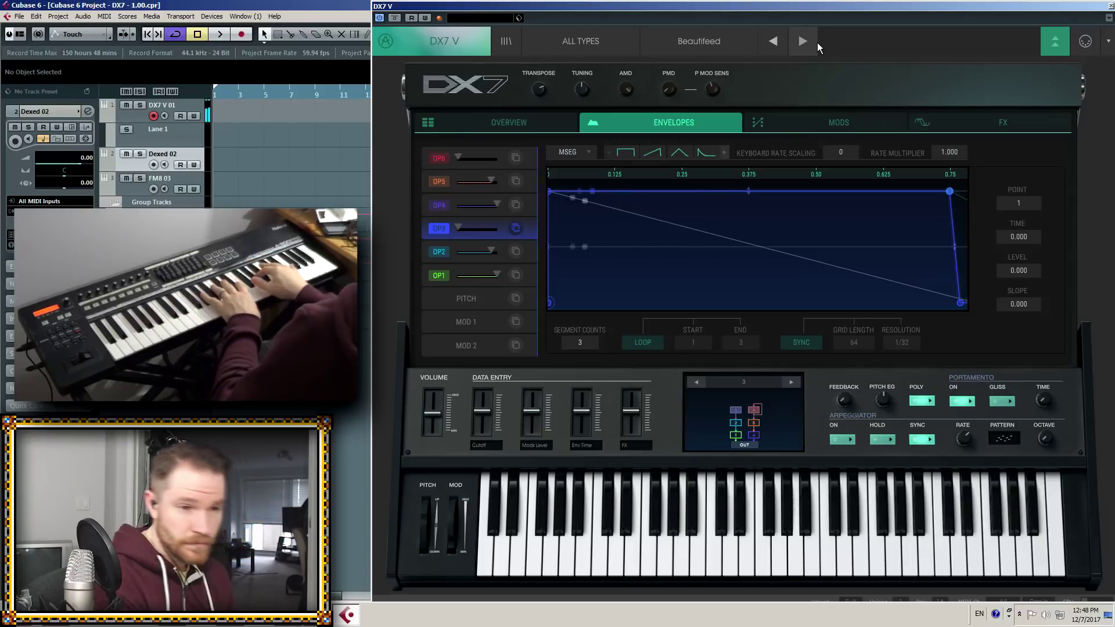
# Raise Beautifeed's Mods Level macro to maximum, lower Env Time slightly and sweep FX from maximum to minimum
pyautogui.moveTo(538, 412); pyautogui.dragTo(534, 351)
pyautogui.moveTo(534, 438); pyautogui.dragTo(538, 351)
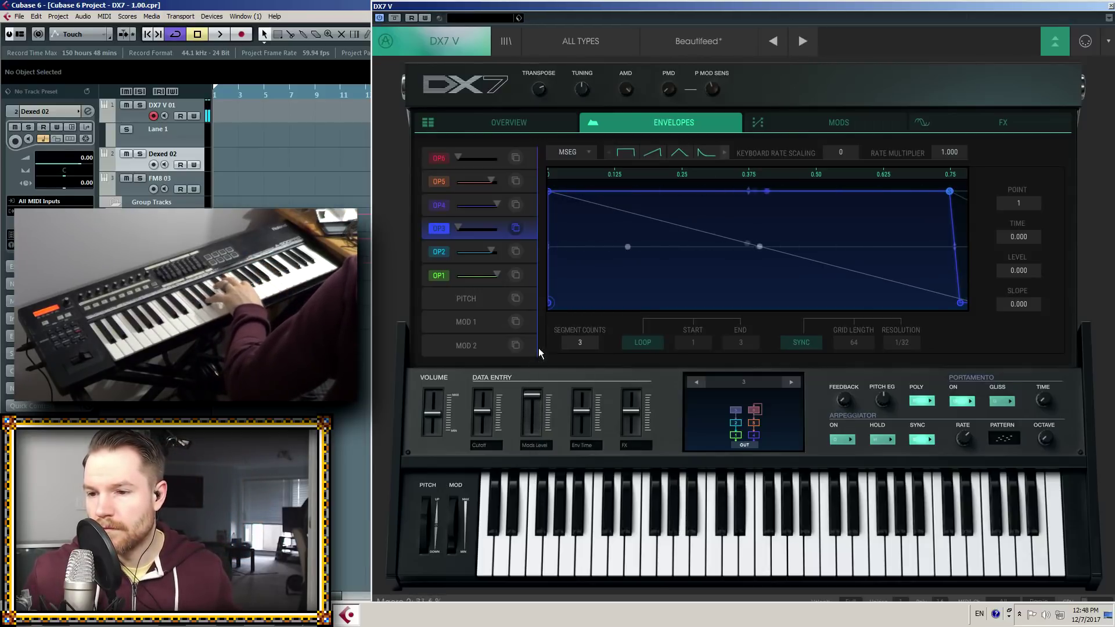
pyautogui.moveTo(602, 372); pyautogui.dragTo(604, 406)
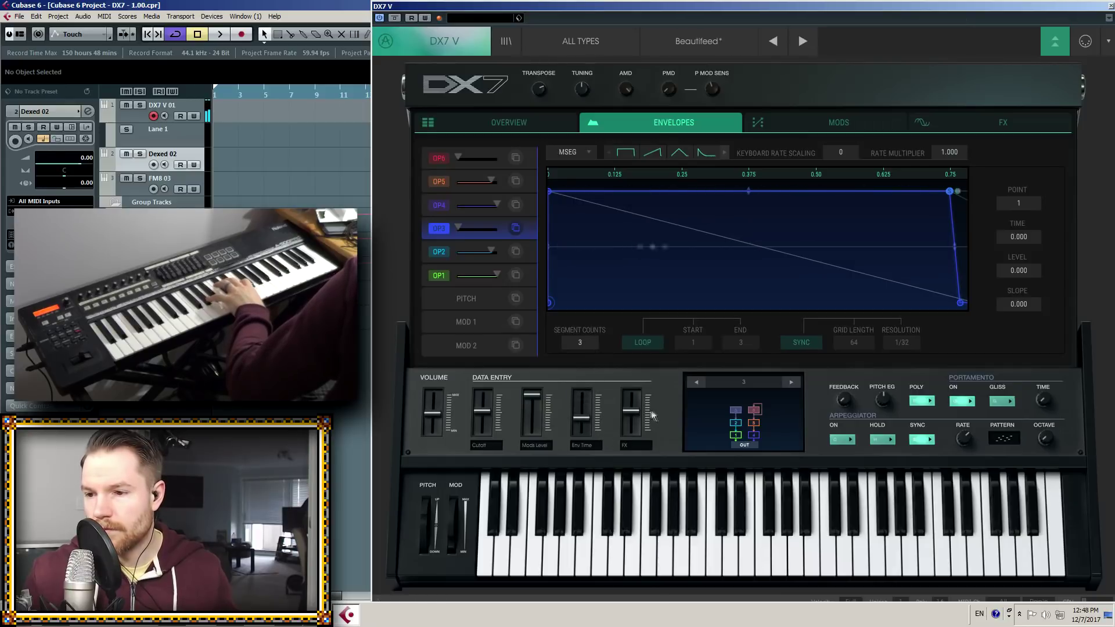
pyautogui.moveTo(639, 351); pyautogui.dragTo(633, 436)
# Load Begging for Minor, show the envelopes of operators 5 and 6, and raise operator 6's output level
pyautogui.click(811, 43)
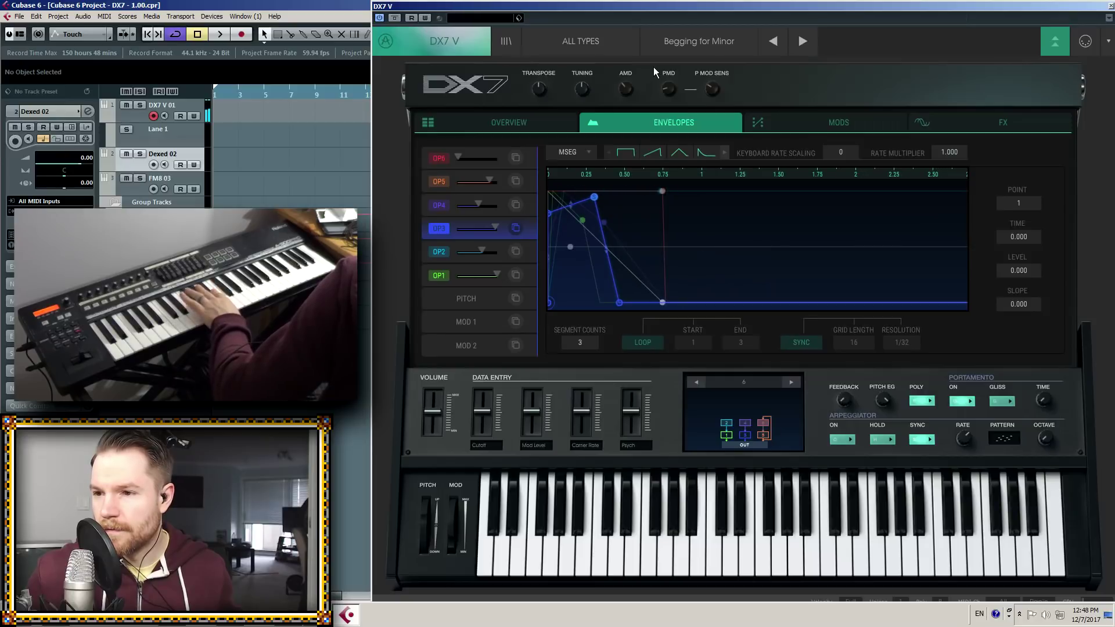
pyautogui.click(440, 183)
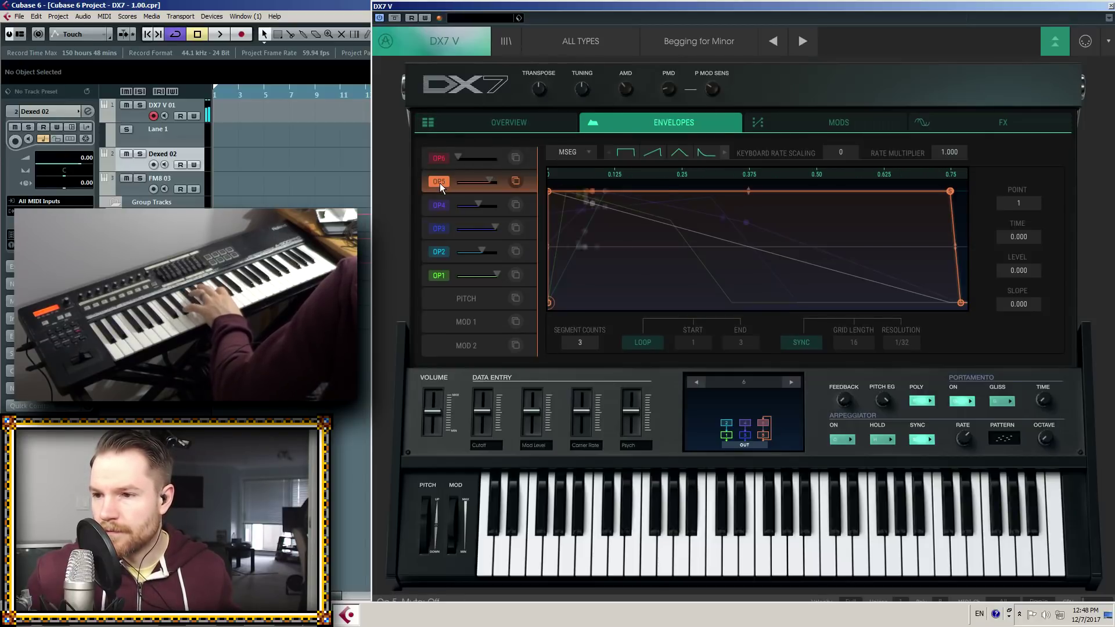
pyautogui.click(444, 160)
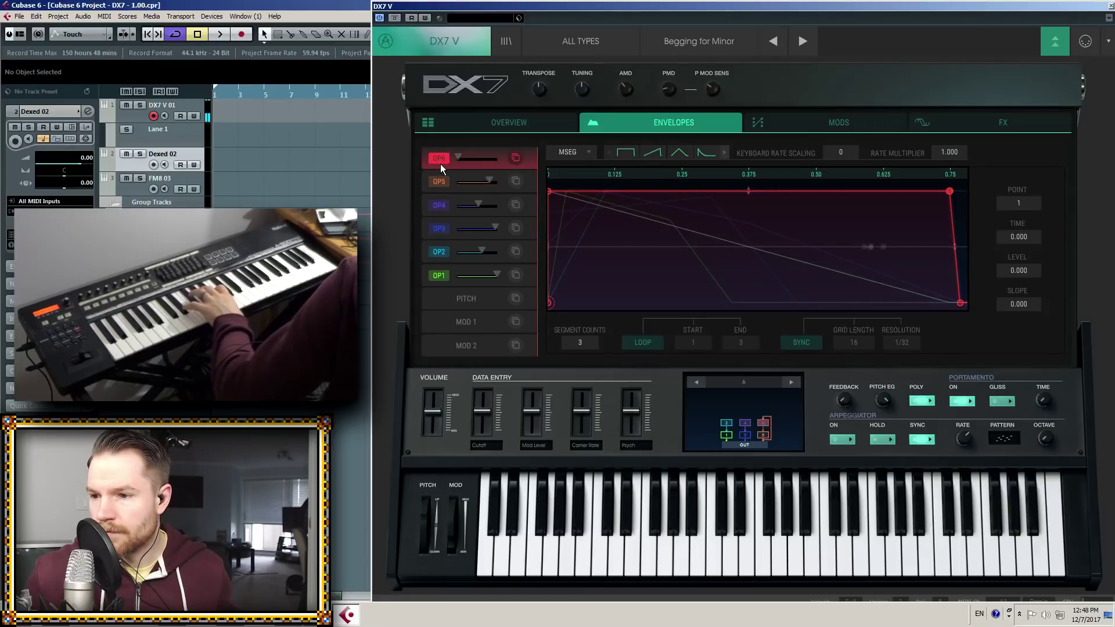
pyautogui.click(462, 155)
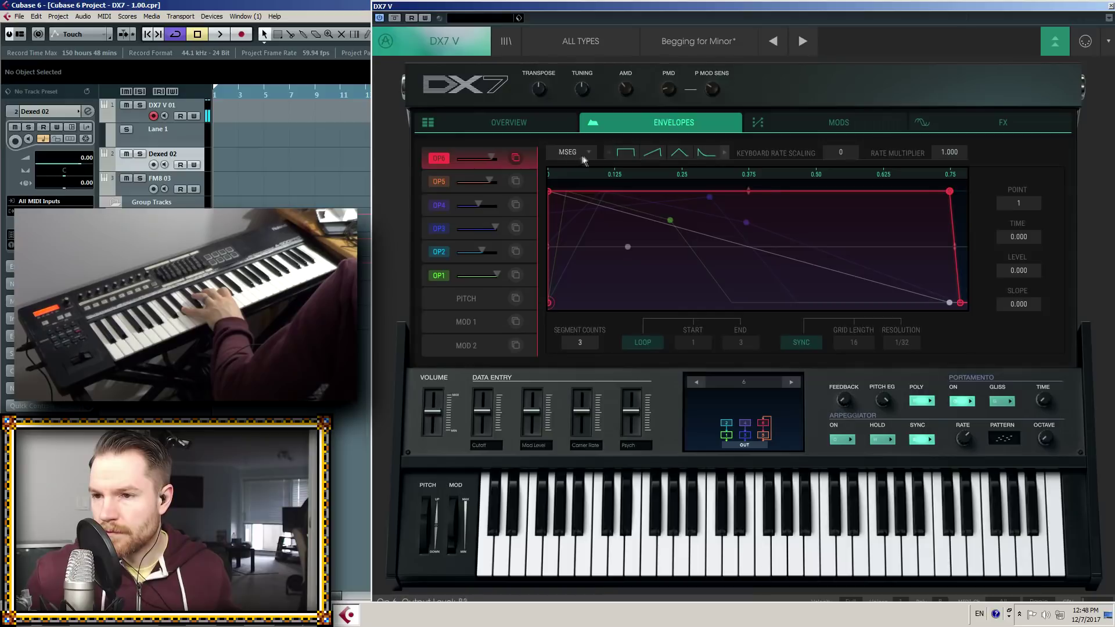
pyautogui.moveTo(602, 154); pyautogui.dragTo(564, 158)
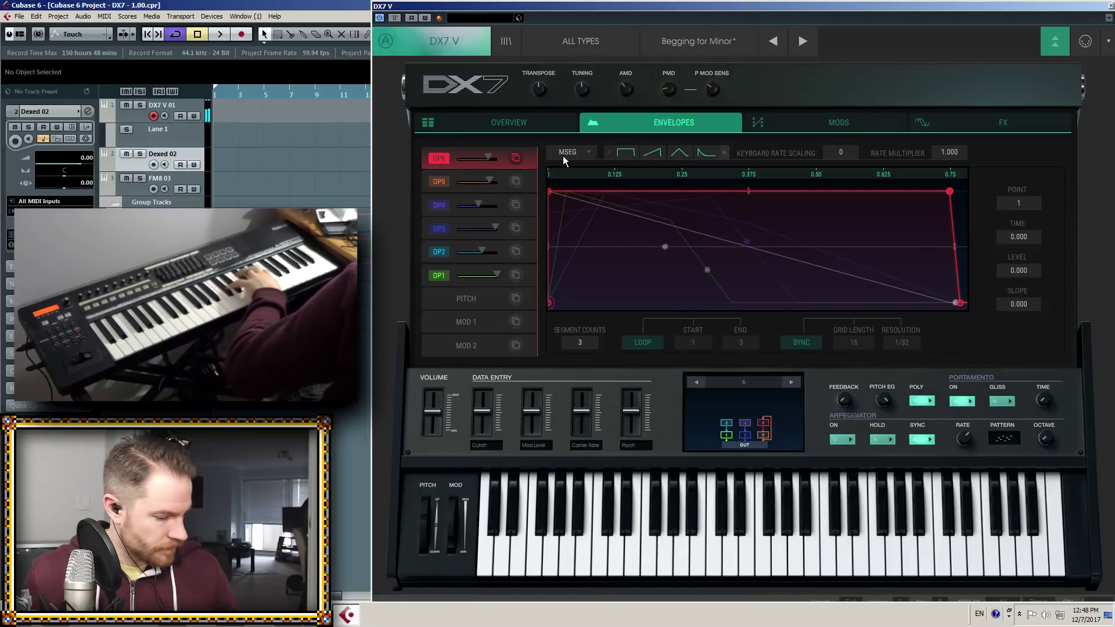
# Advance through Berkely Bangos to the Bite This preset and try its Mods Env RM macro
pyautogui.click(804, 40)
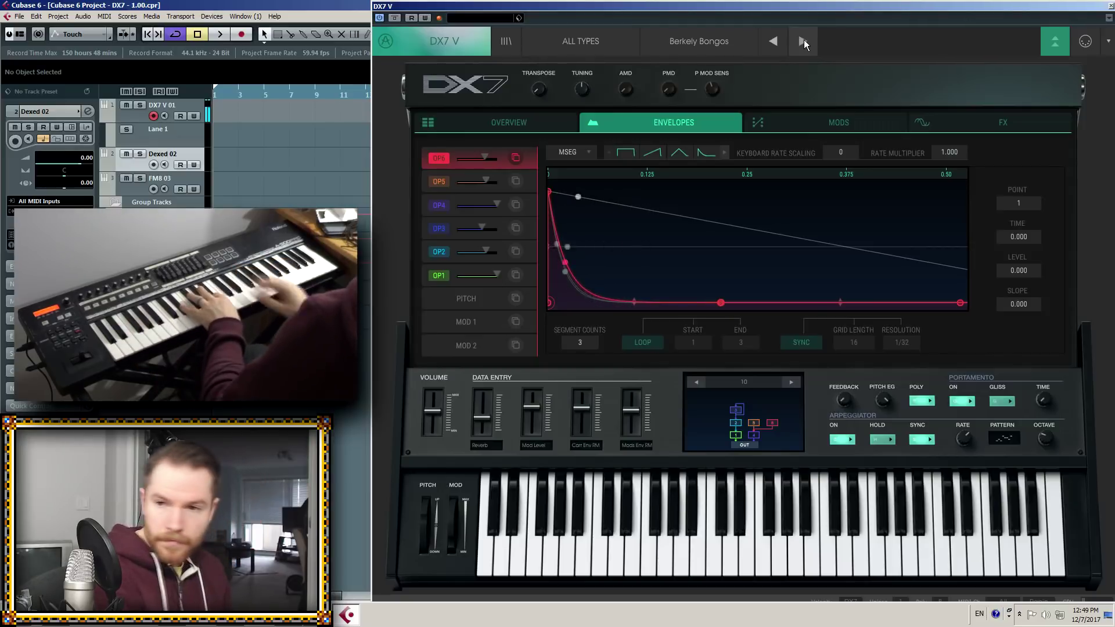
pyautogui.click(804, 39)
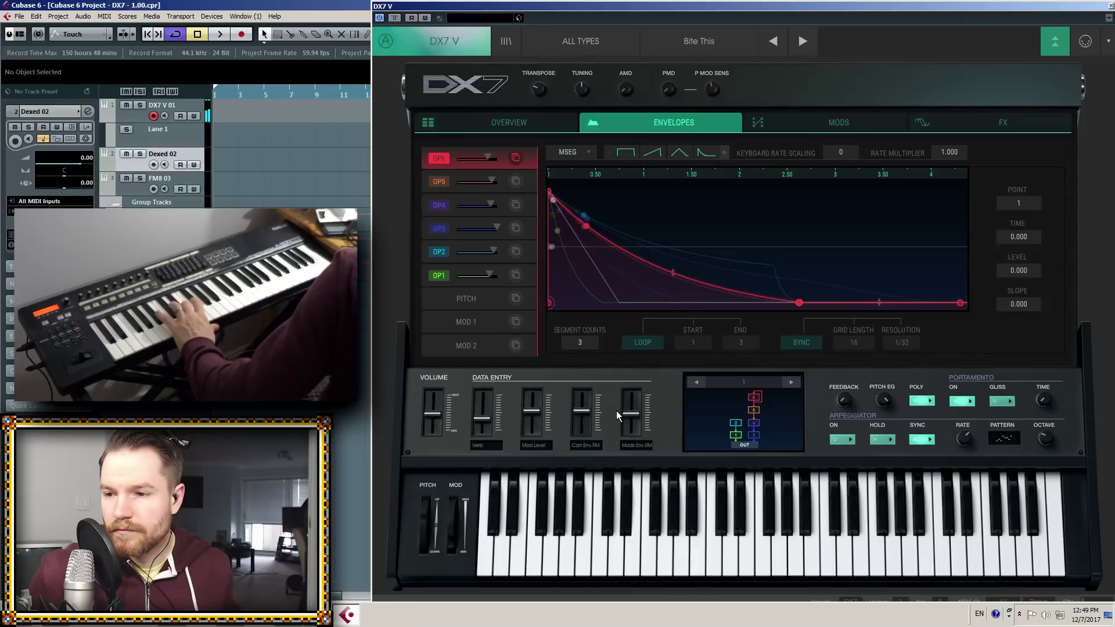
pyautogui.moveTo(632, 408)
pyautogui.mouseDown()
pyautogui.moveTo(643, 366)
pyautogui.moveTo(649, 424)
pyautogui.moveTo(651, 402)
pyautogui.mouseUp()
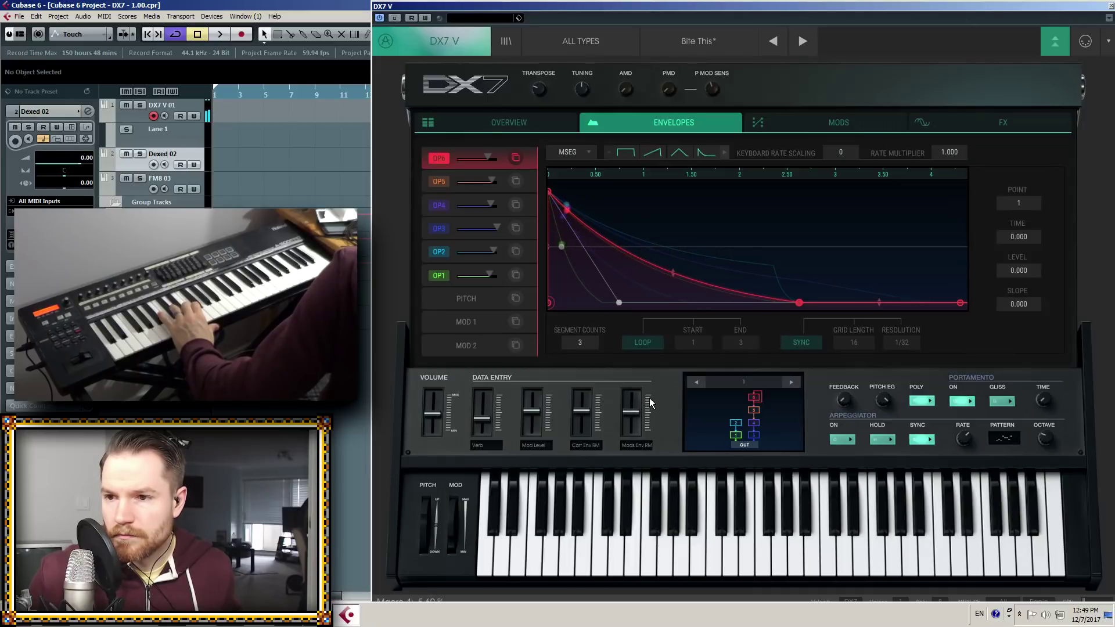
# Show the operator overview, sweep operator 6's filter cutoff up to maximum, and lower the filter cutoff of operator 3
pyautogui.click(517, 122)
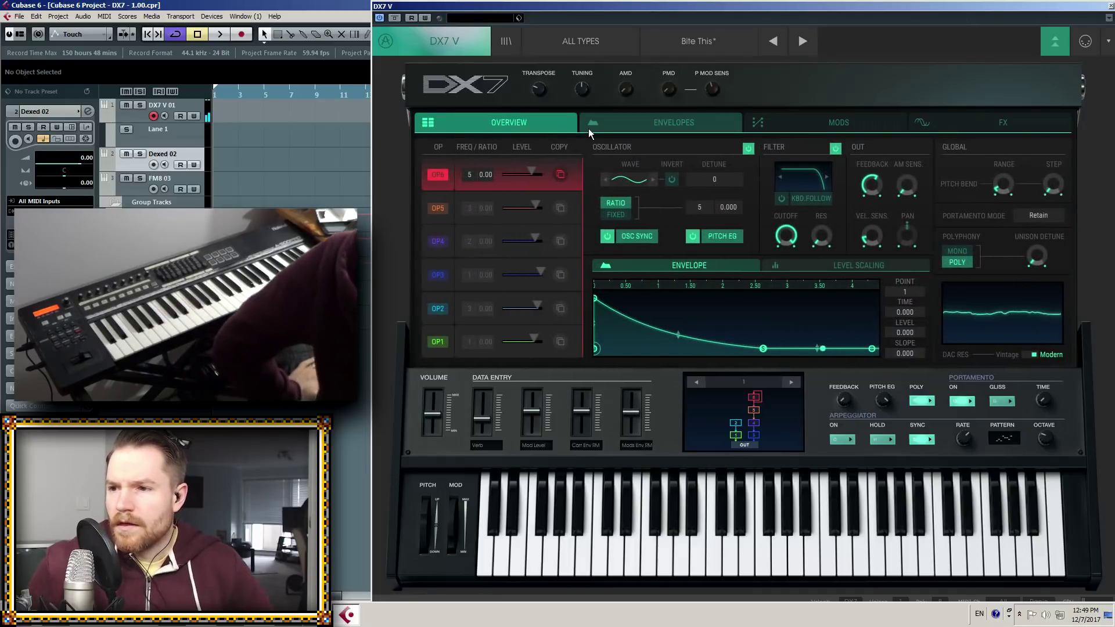
pyautogui.click(784, 122)
pyautogui.click(695, 123)
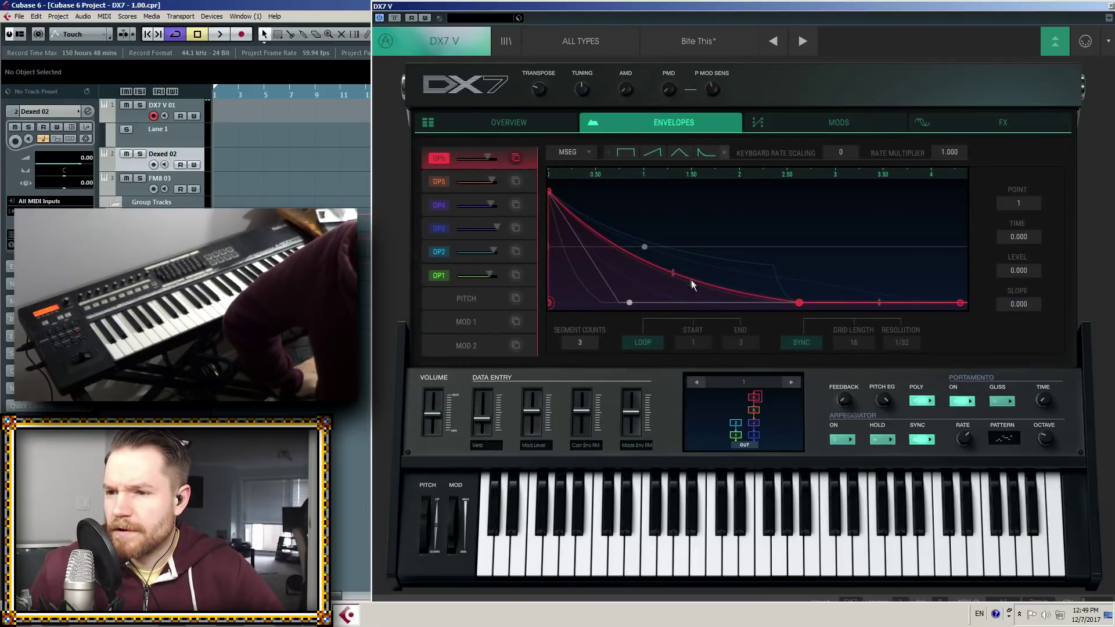
pyautogui.click(541, 125)
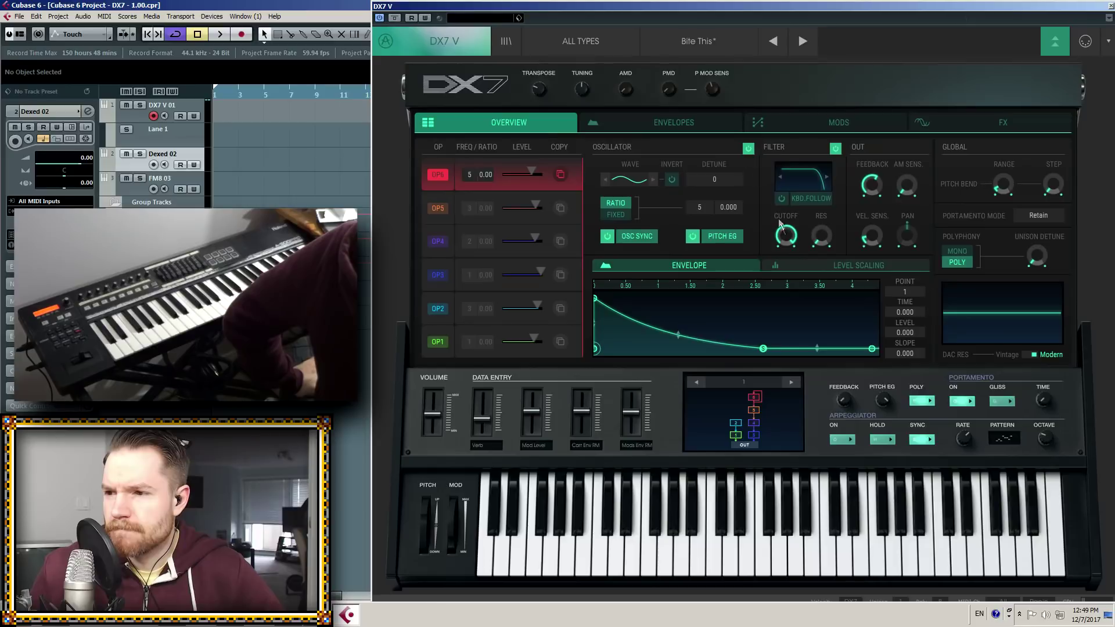
pyautogui.moveTo(791, 304); pyautogui.dragTo(791, 204)
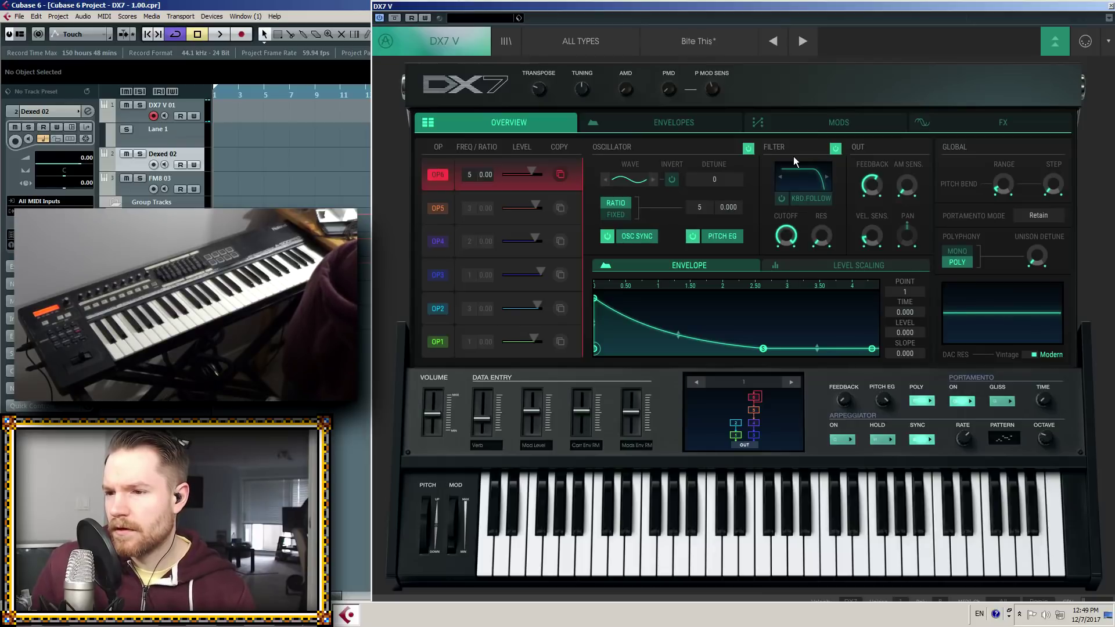
pyautogui.click(438, 277)
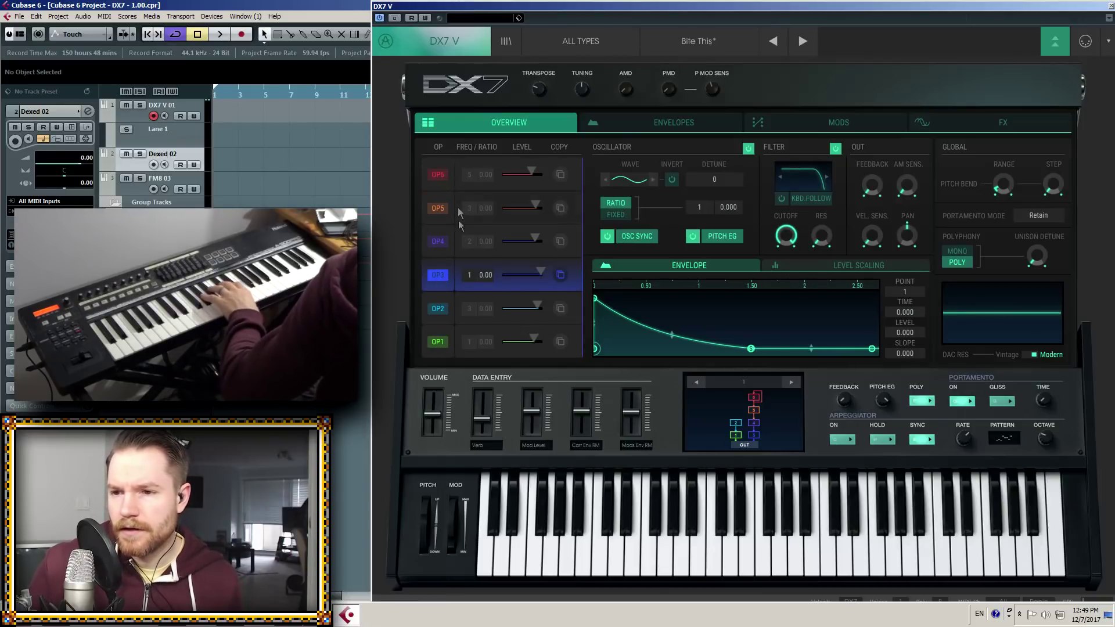
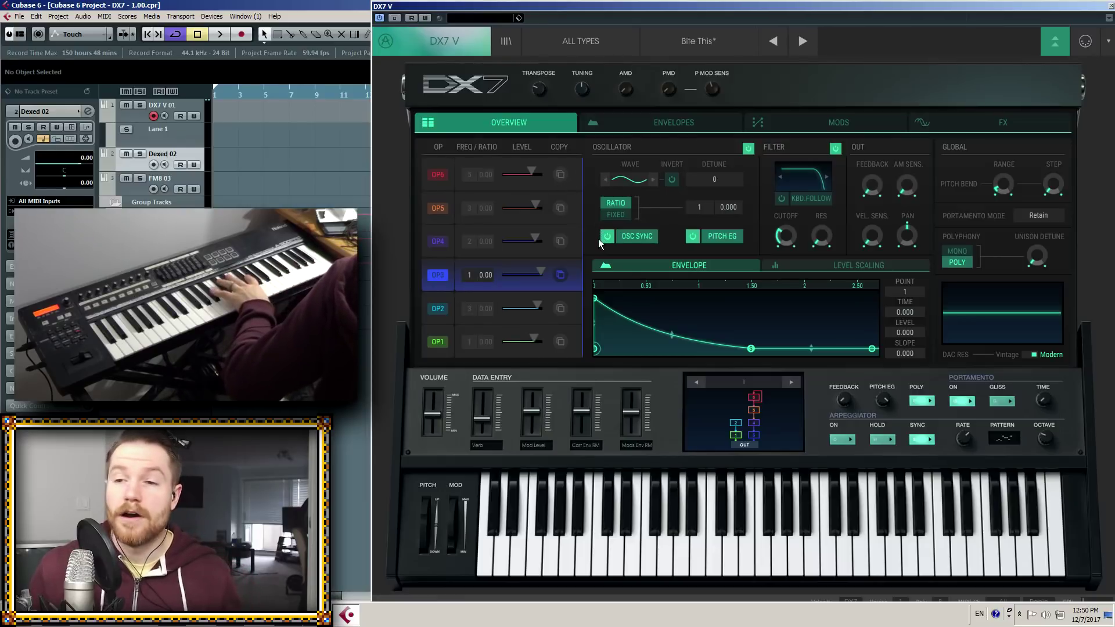
# Switch off the oscillators of operators 3, 1, 2, 4 and 5, leaving only operator 6 active
pyautogui.click(747, 149)
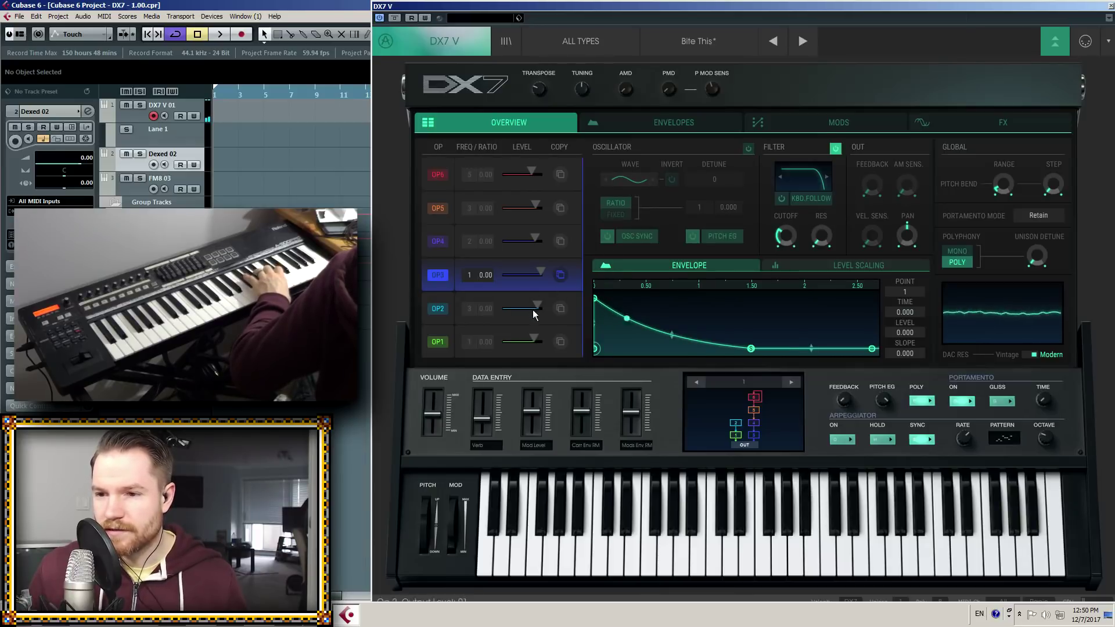
pyautogui.click(571, 334)
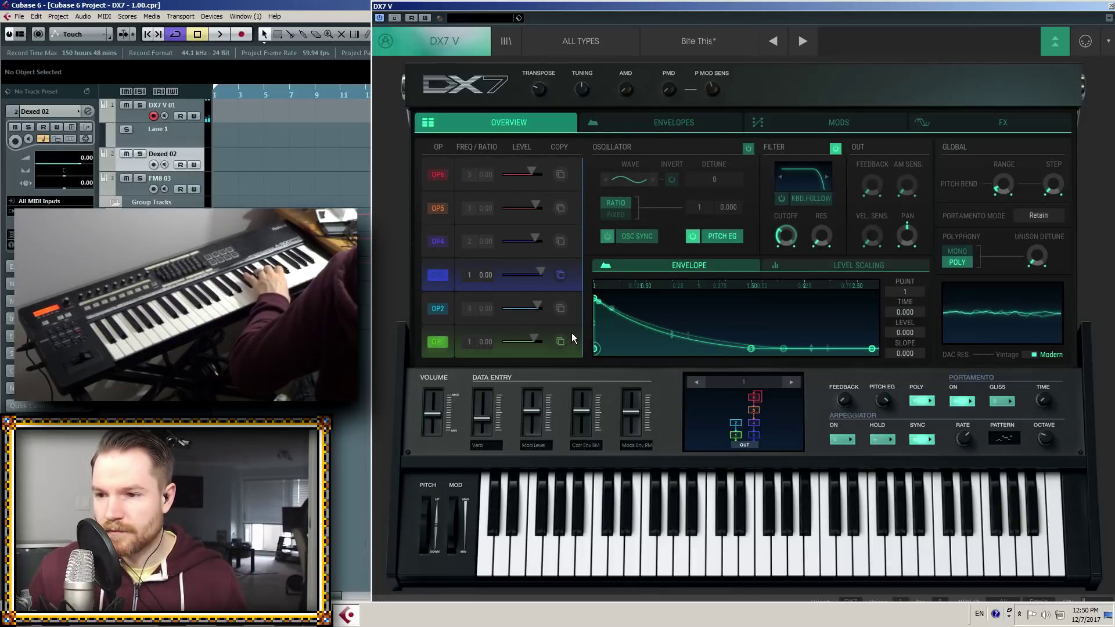
pyautogui.click(748, 150)
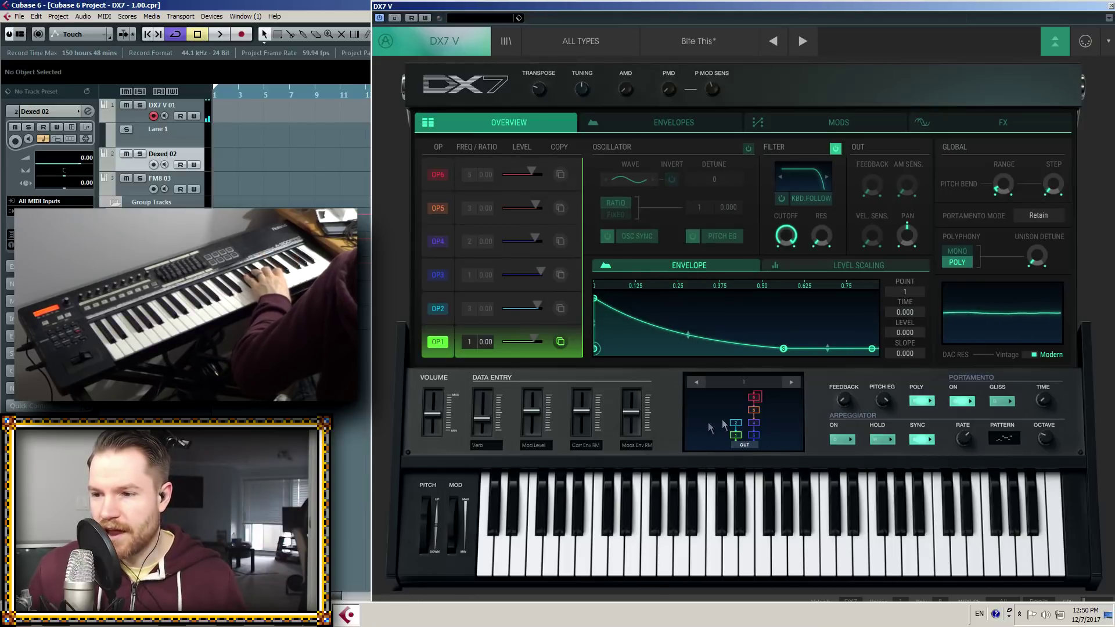
pyautogui.click(577, 306)
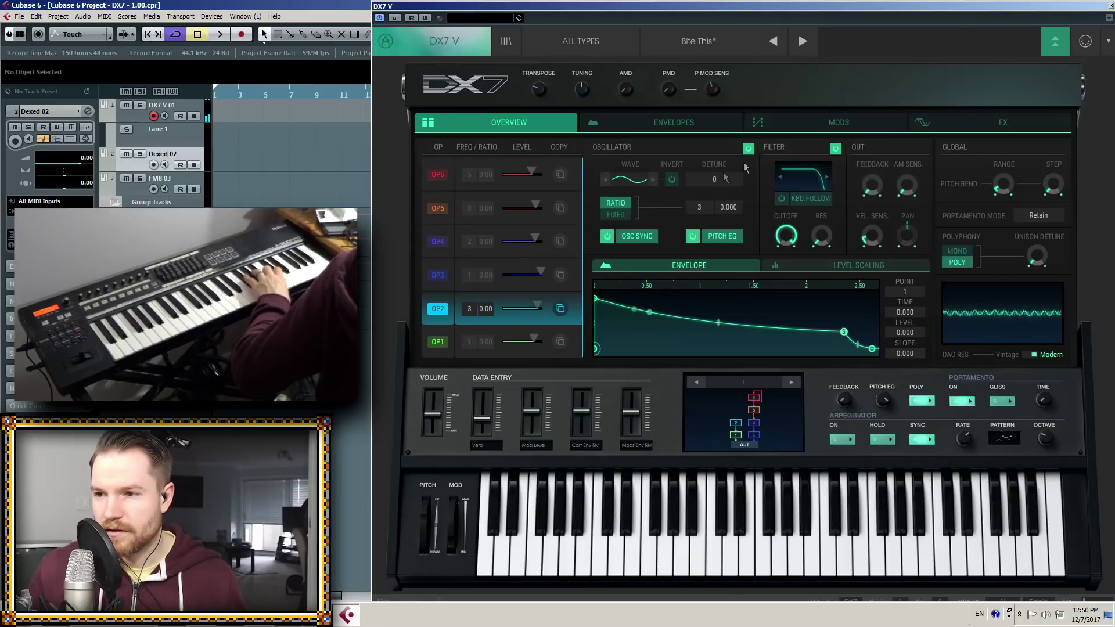
pyautogui.click(753, 148)
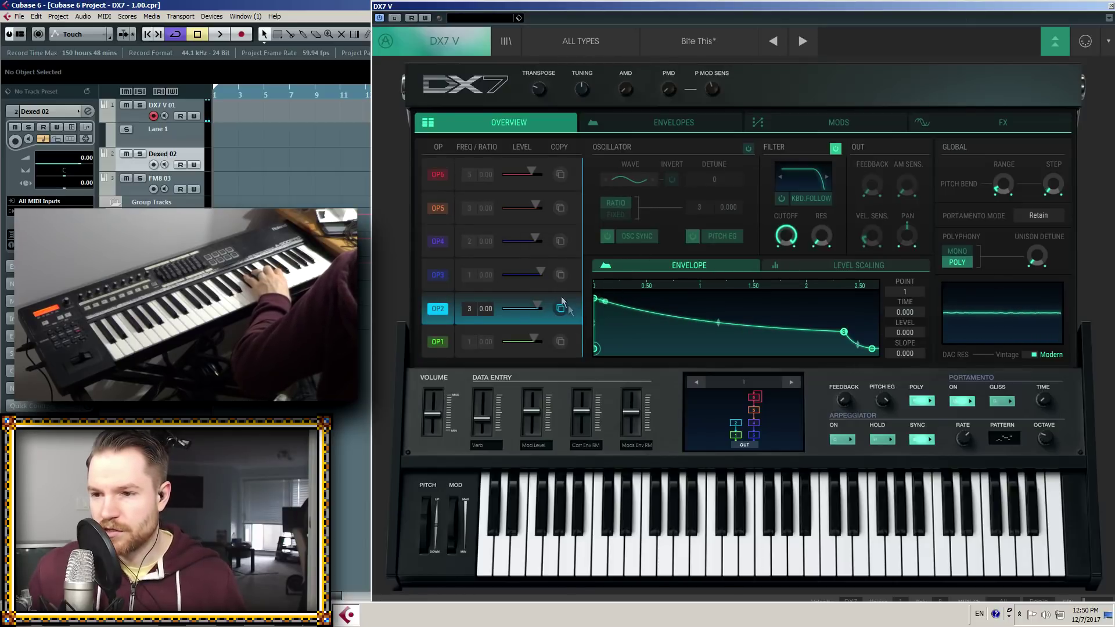
pyautogui.click(580, 242)
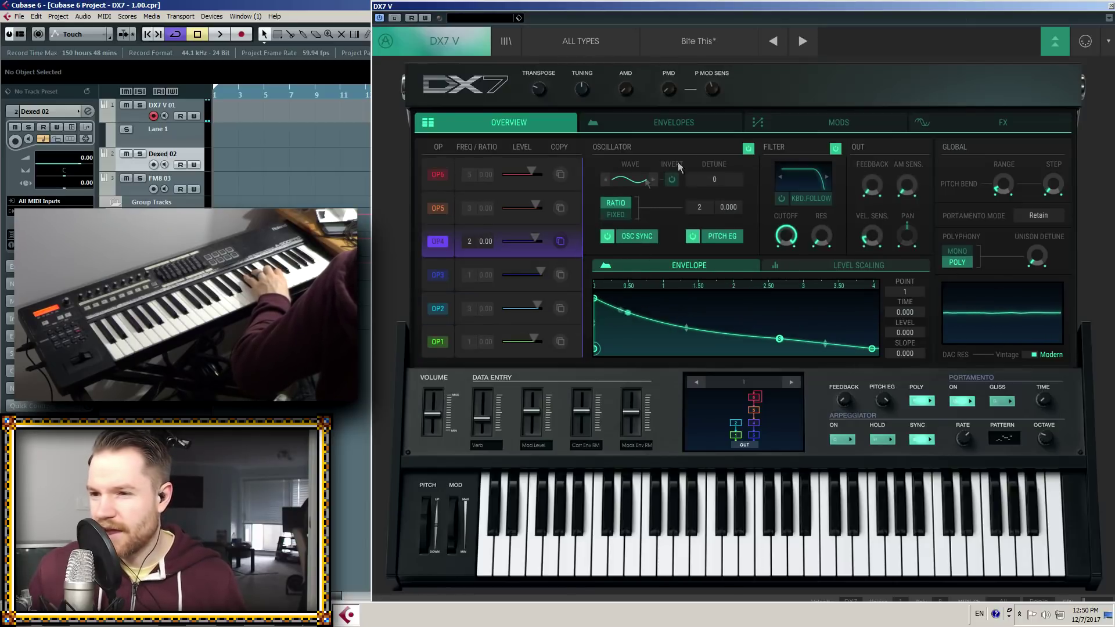
pyautogui.click(748, 149)
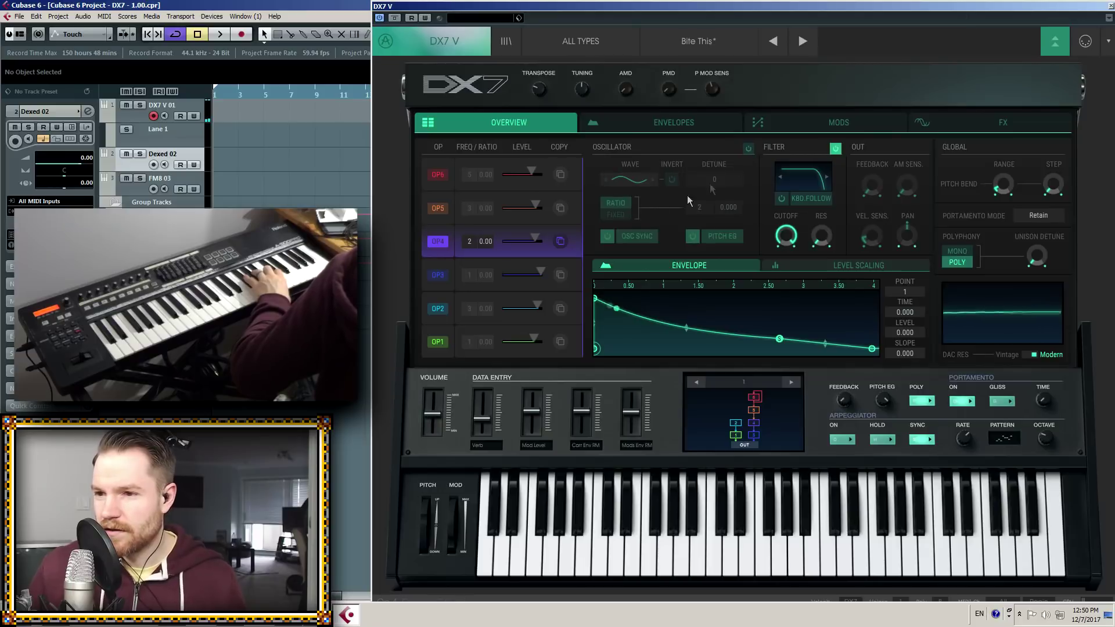
pyautogui.click(580, 198)
pyautogui.click(749, 148)
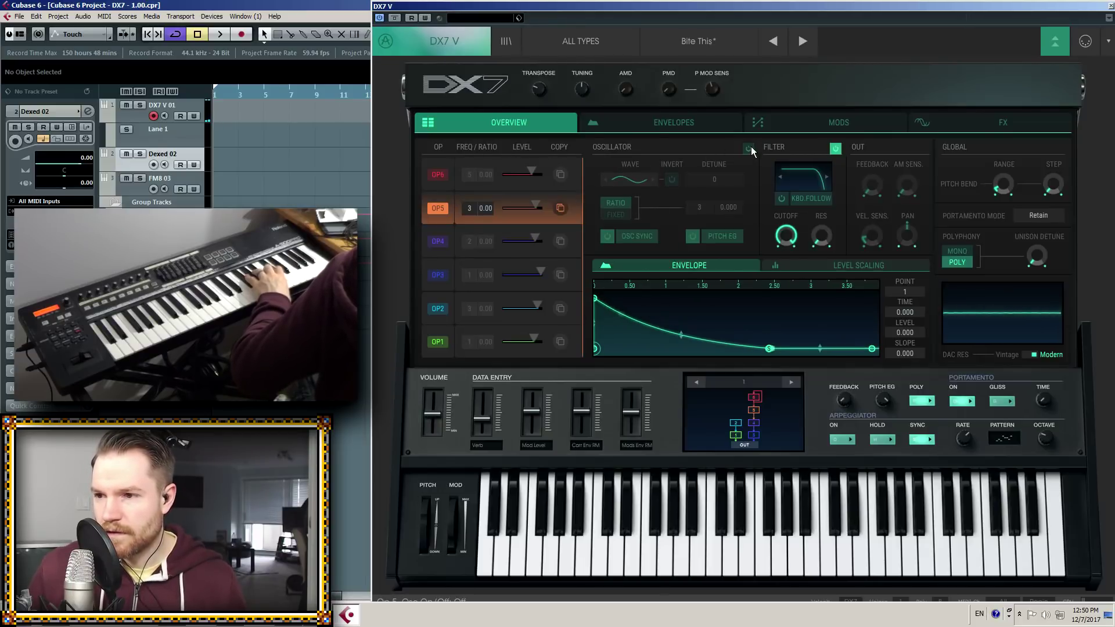
# Set operator 6's frequency ratio to 0.25 and raise the master volume to maximum
pyautogui.click(576, 170)
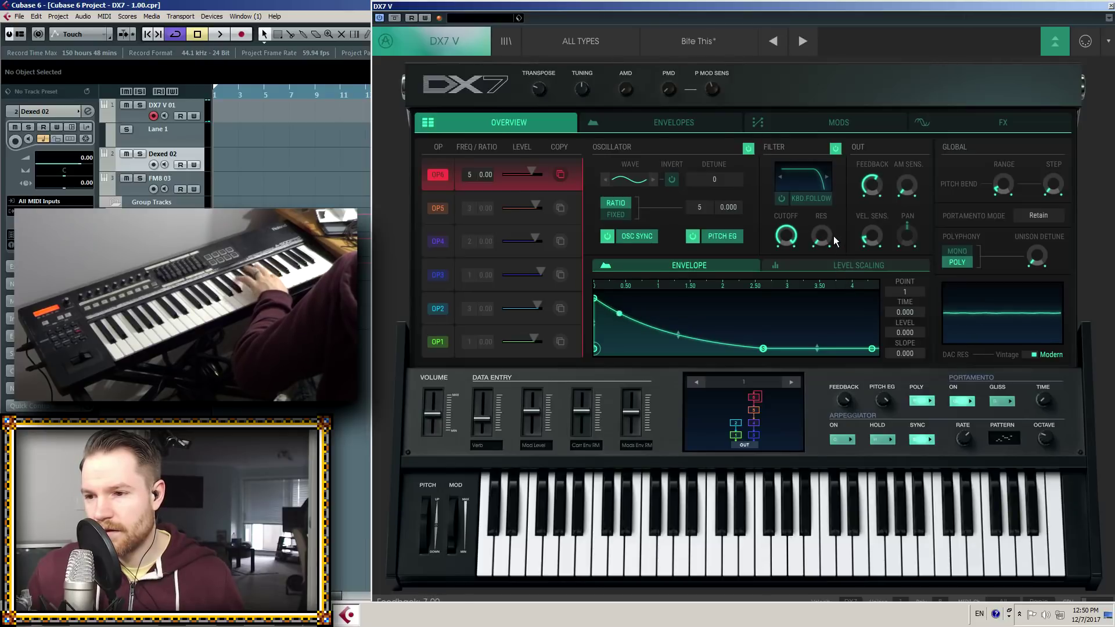
pyautogui.moveTo(472, 184); pyautogui.dragTo(471, 194)
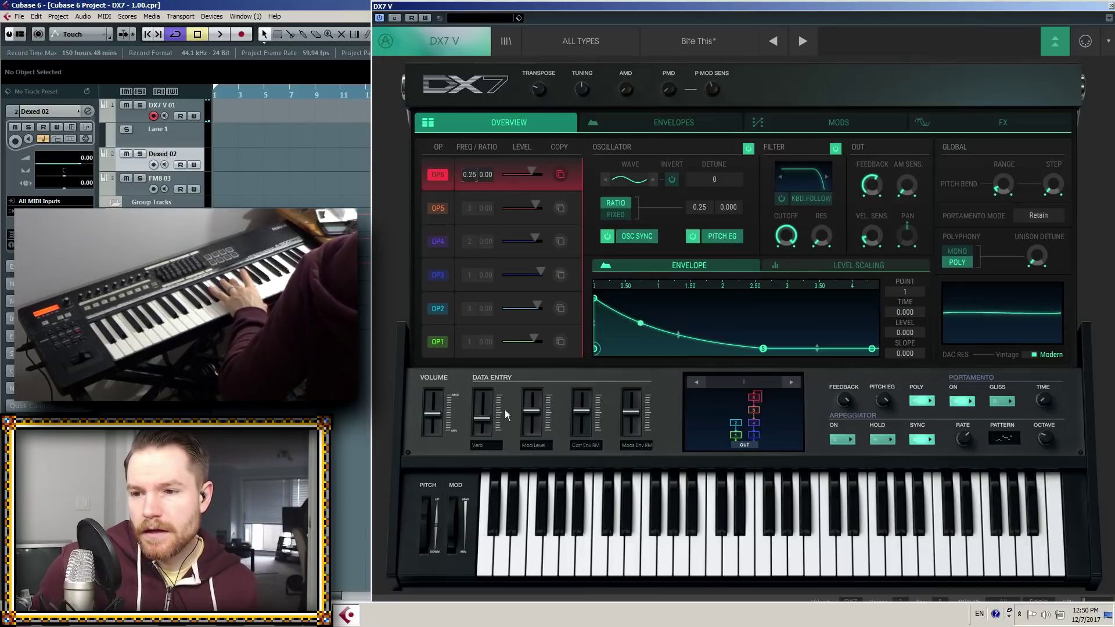
pyautogui.moveTo(435, 411); pyautogui.dragTo(437, 348)
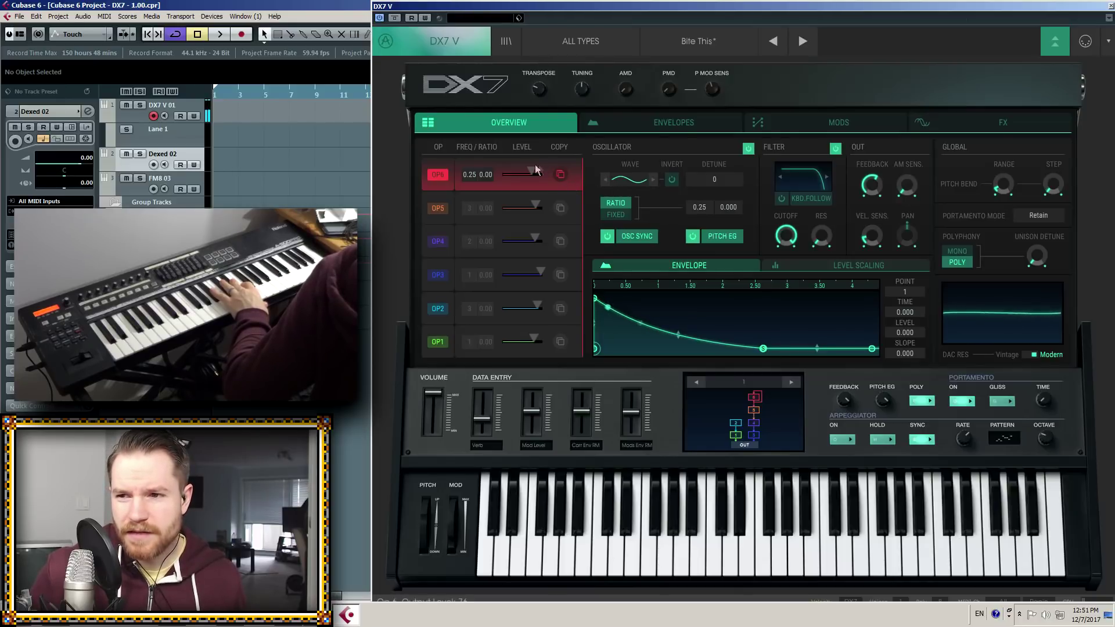
# Change operator 6's waveform to Saw and turn up the global feedback
pyautogui.click(636, 180)
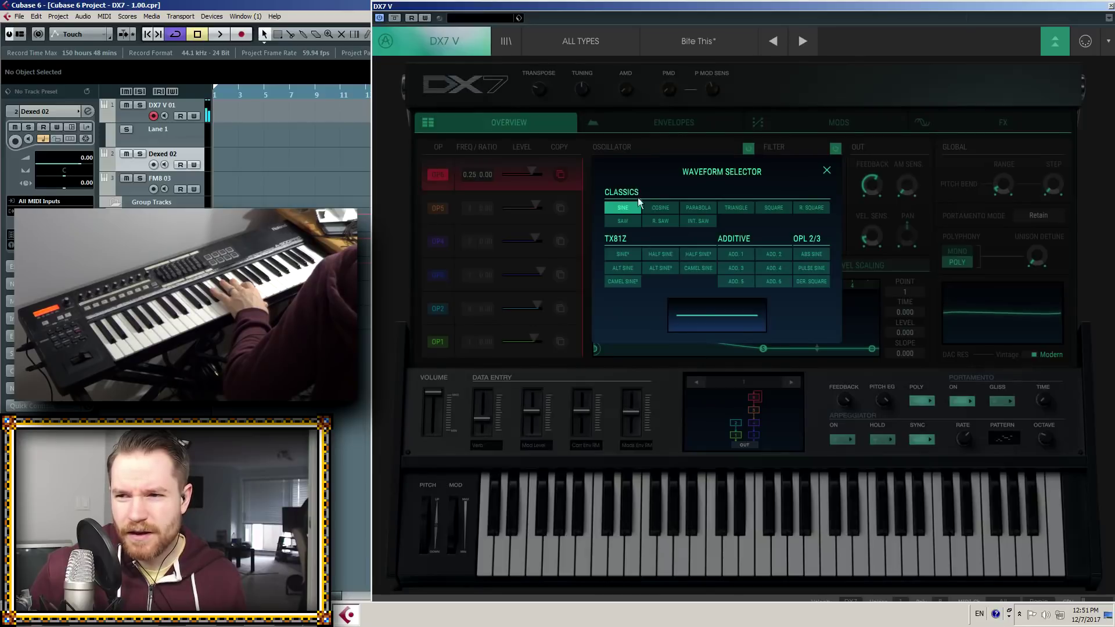
pyautogui.click(622, 223)
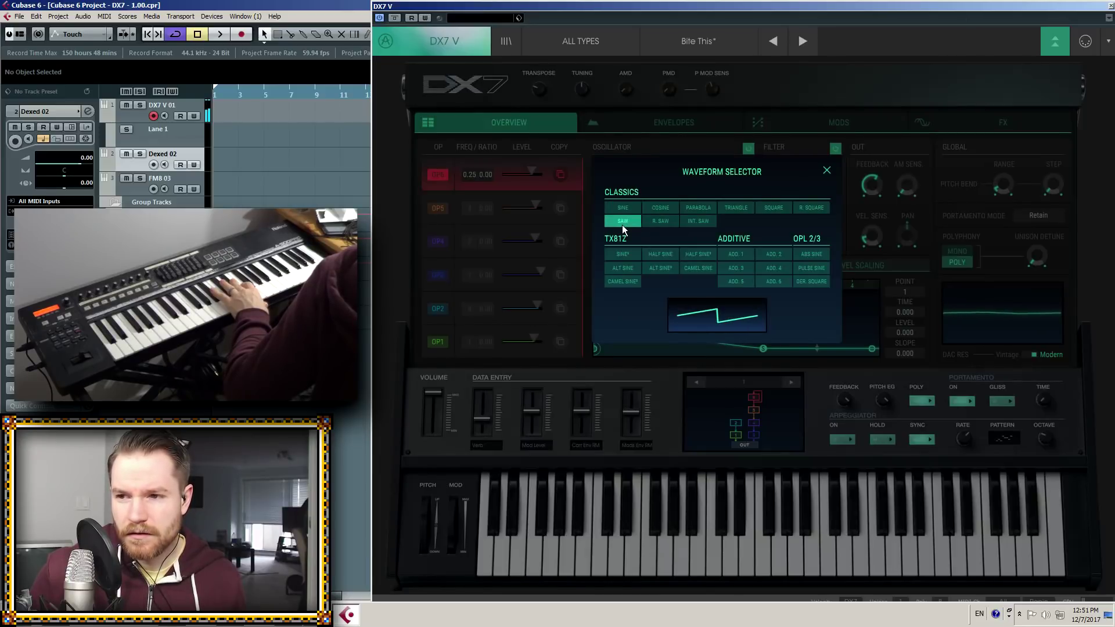
pyautogui.click(827, 171)
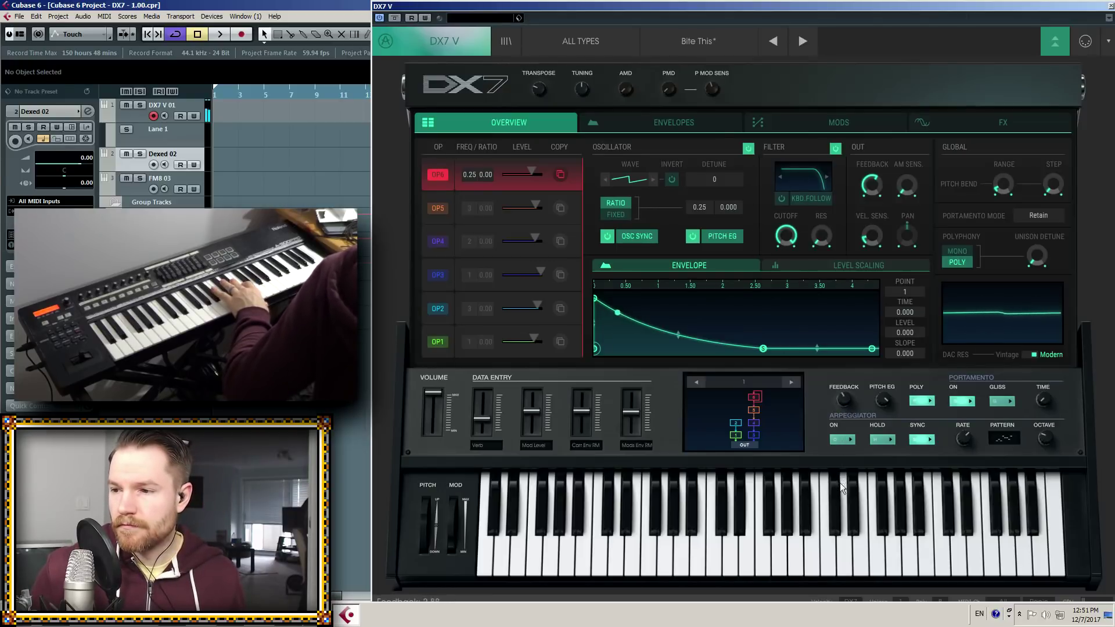
pyautogui.moveTo(843, 404); pyautogui.dragTo(850, 351)
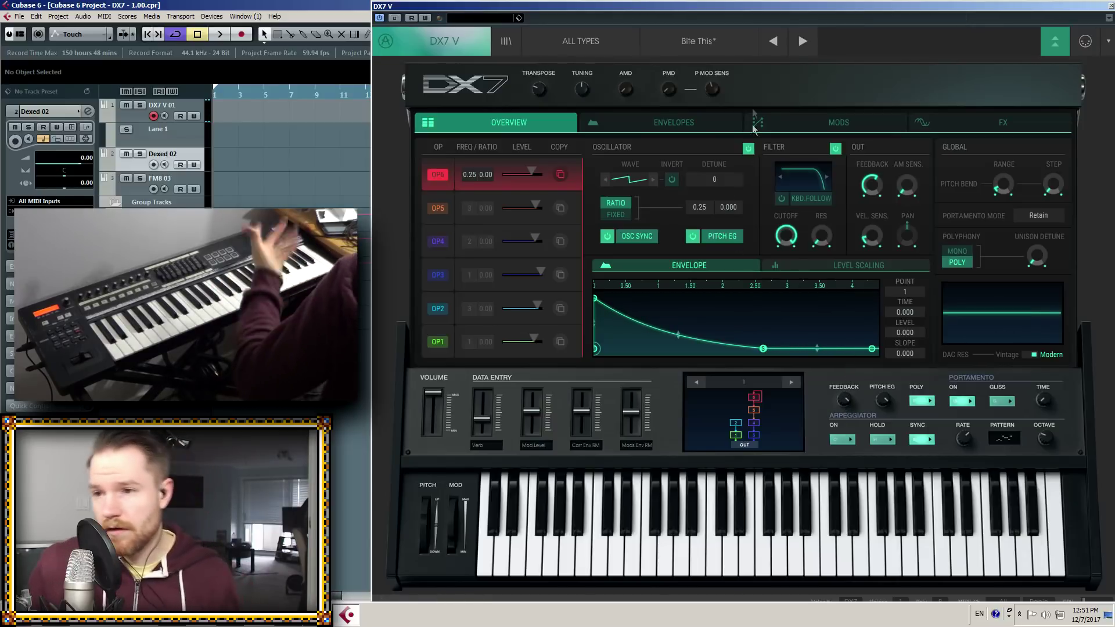
# Advance to the Bloodsport preset and check its description in the preset browser
pyautogui.click(804, 39)
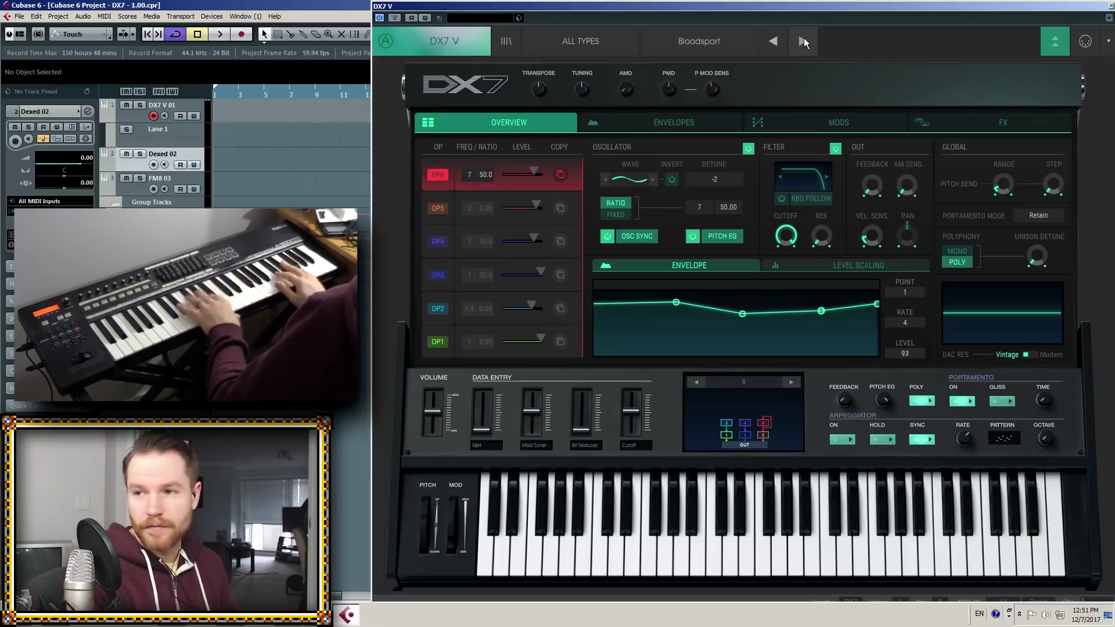
pyautogui.click(514, 38)
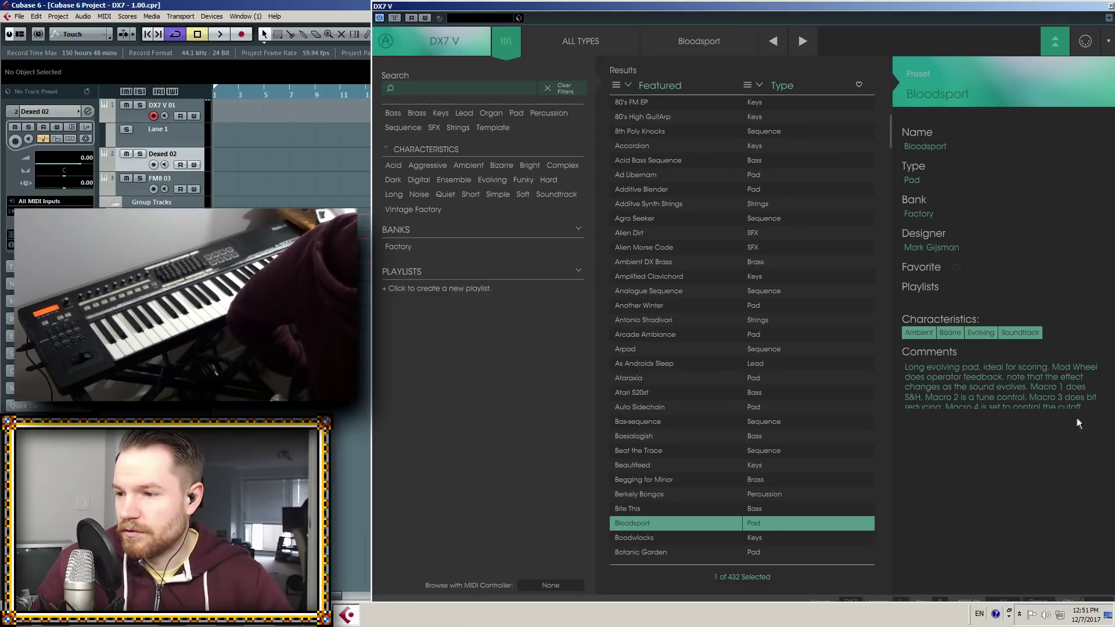
pyautogui.click(510, 48)
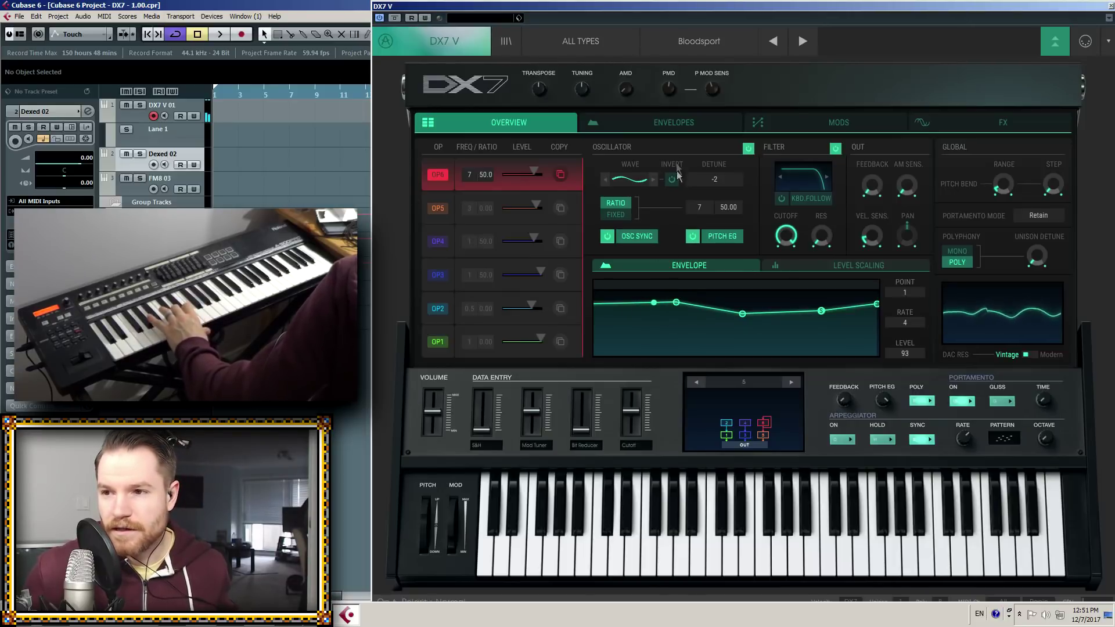
# Show the operator envelopes of Bloodsport and raise its Cutoff macro
pyautogui.click(671, 122)
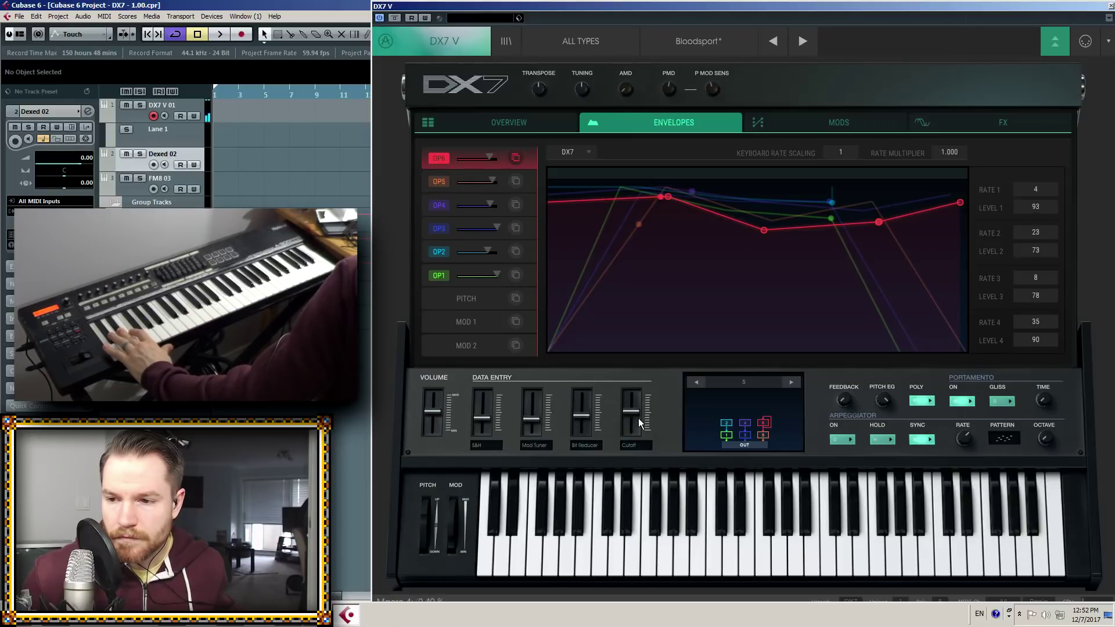
pyautogui.moveTo(641, 402); pyautogui.dragTo(644, 381)
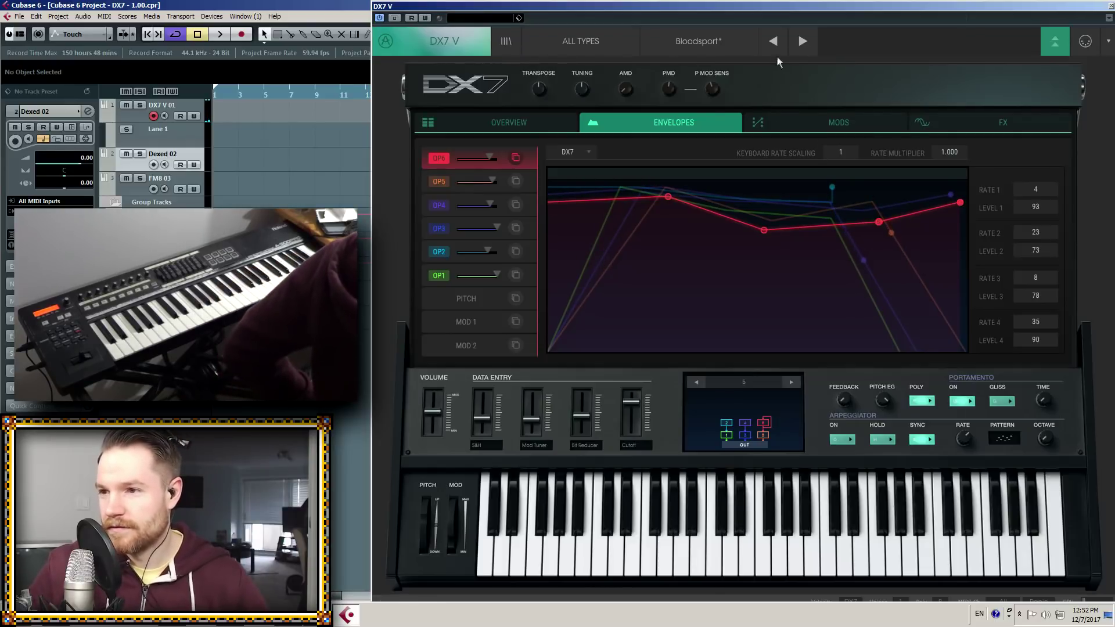
# Advance past Bloodsport and Botanic Garden to the Bouncing Bells preset, viewing operator 1's envelope on the way
pyautogui.click(798, 37)
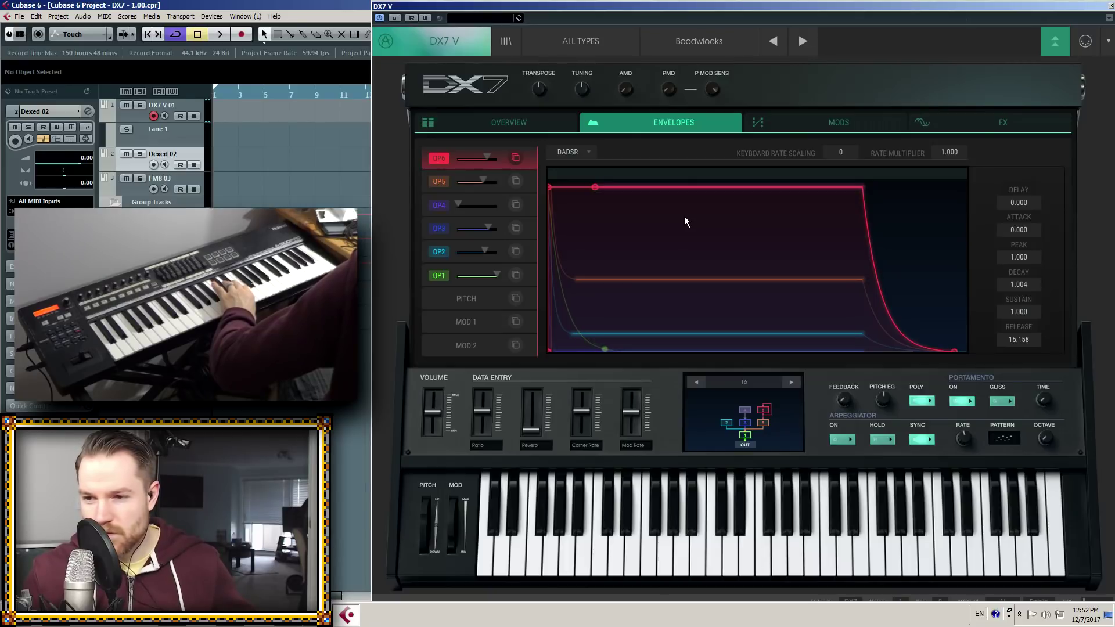
pyautogui.click(439, 276)
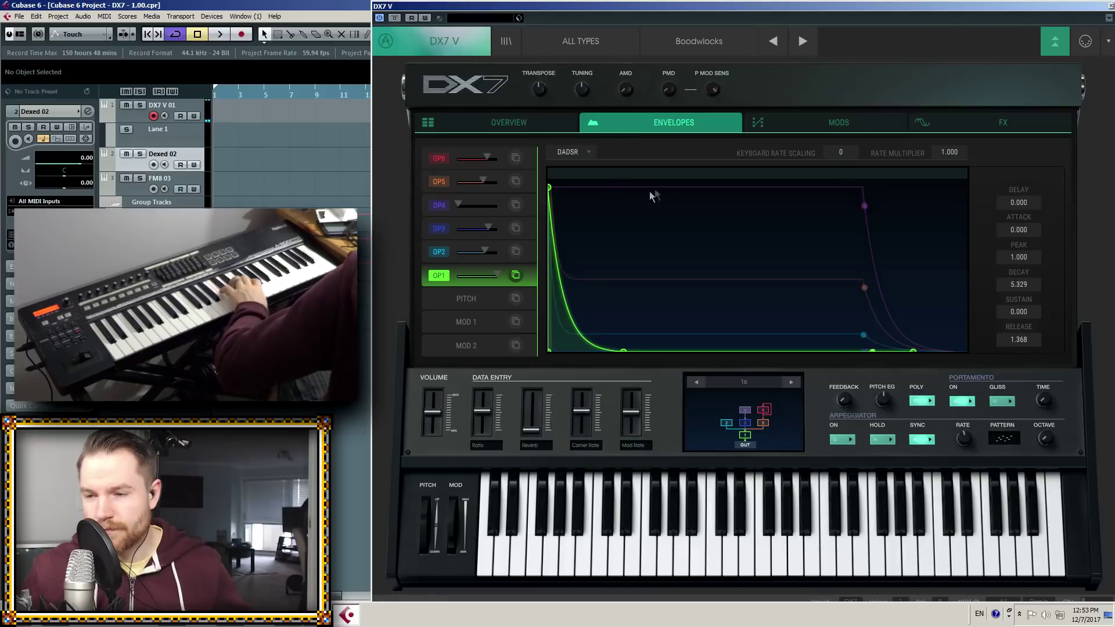
pyautogui.click(800, 44)
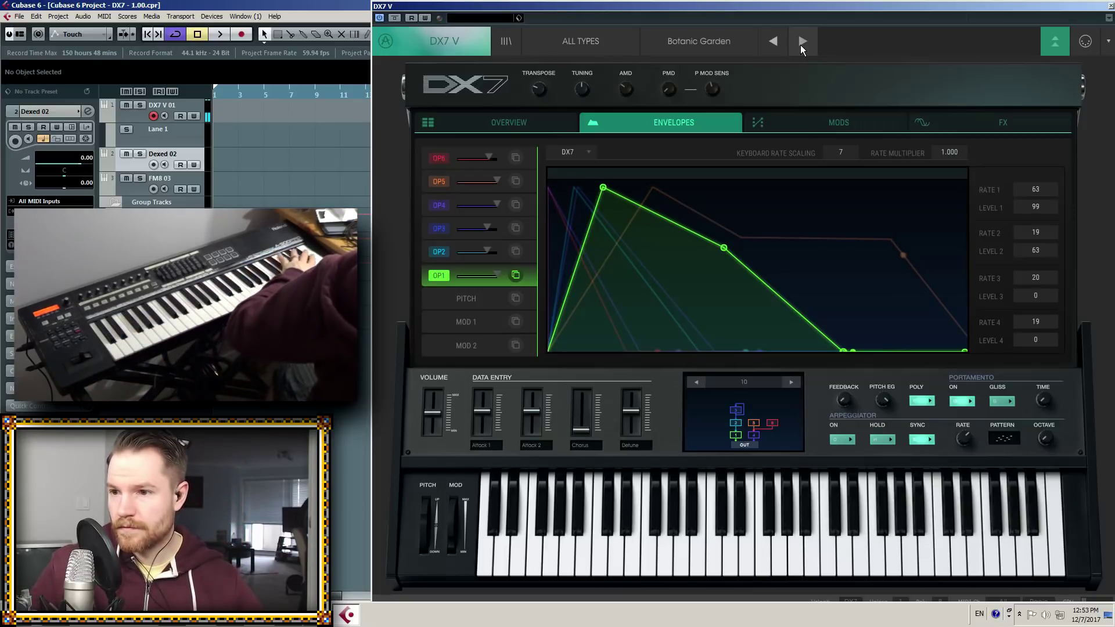
pyautogui.click(801, 41)
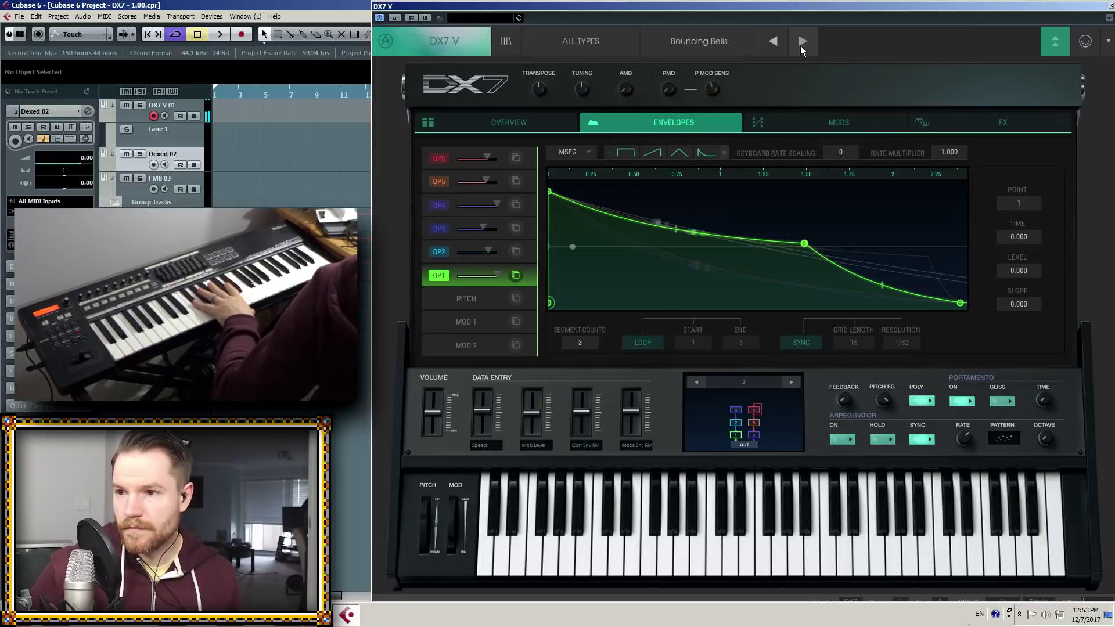
# Show the modulation matrix of Bouncing Bells and lower its Speed macro to minimum
pyautogui.click(845, 122)
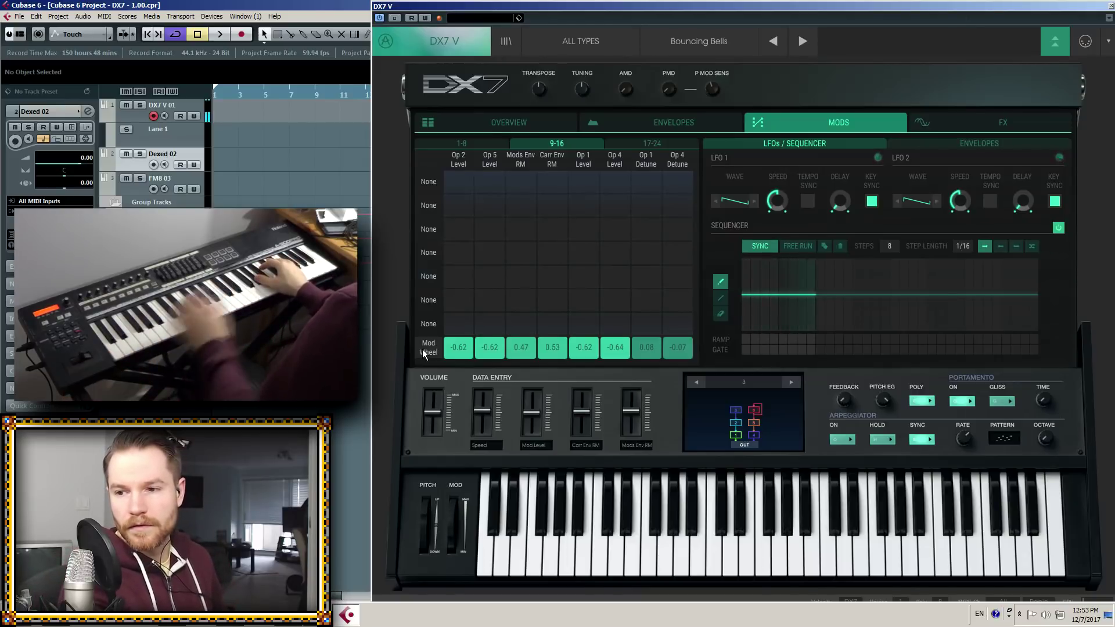
pyautogui.moveTo(482, 409)
pyautogui.mouseDown()
pyautogui.moveTo(487, 393)
pyautogui.moveTo(483, 430)
pyautogui.mouseUp()
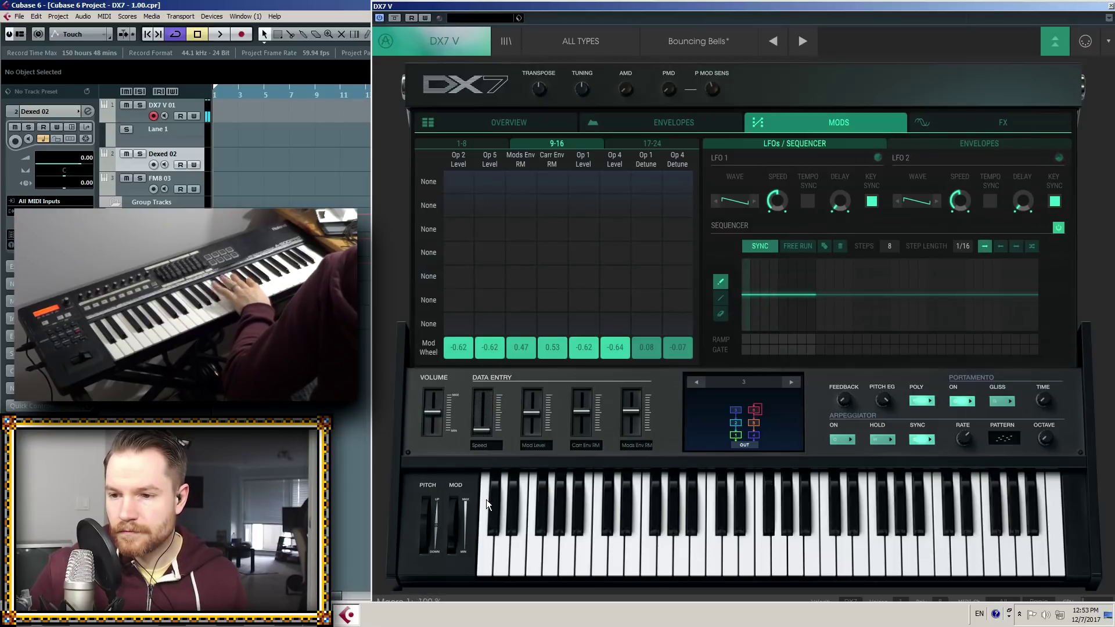
pyautogui.moveTo(486, 504)
pyautogui.mouseDown()
pyautogui.moveTo(489, 166)
pyautogui.moveTo(485, 482)
pyautogui.moveTo(484, 313)
pyautogui.moveTo(498, 489)
pyautogui.mouseUp()
# Examine the modulation matrix assignments in slots 1-8, 9-16 and 17-24
pyautogui.click(462, 143)
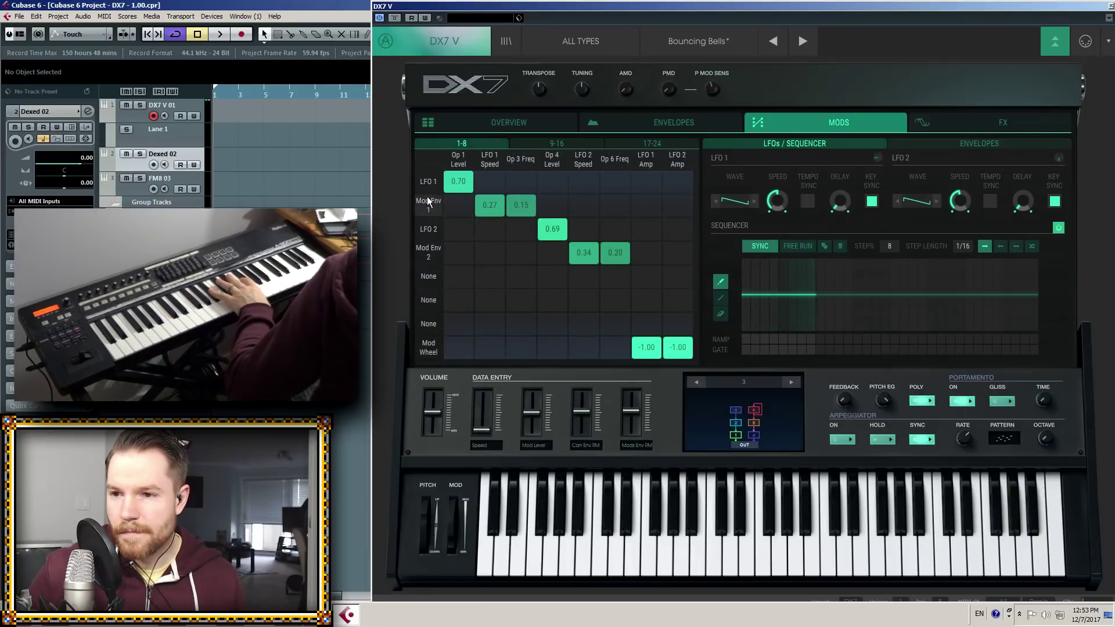
pyautogui.click(554, 143)
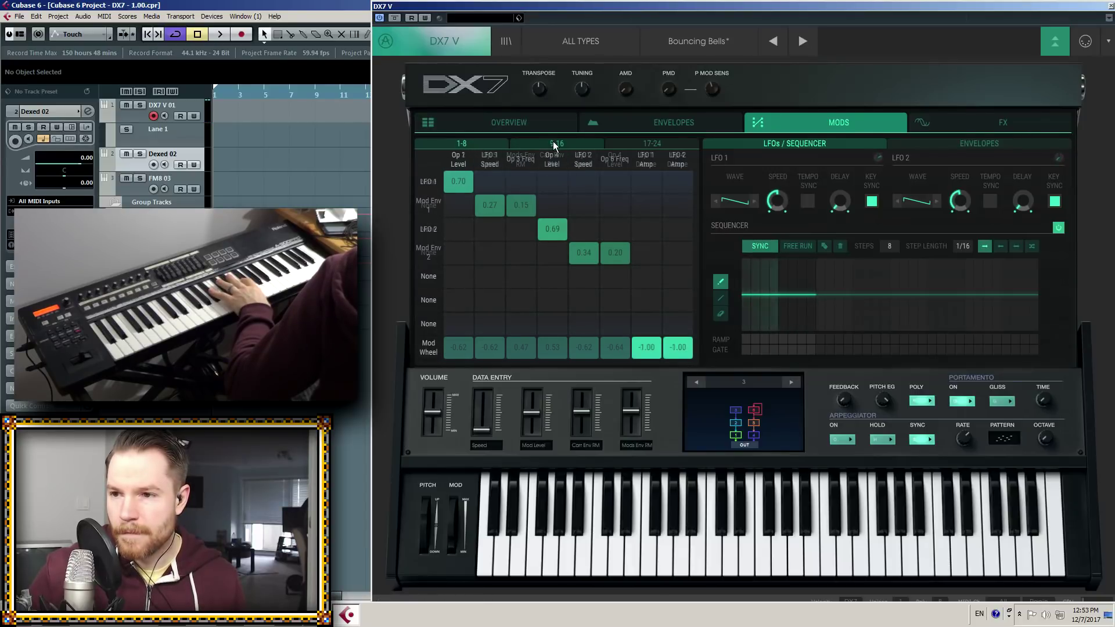
pyautogui.click(659, 144)
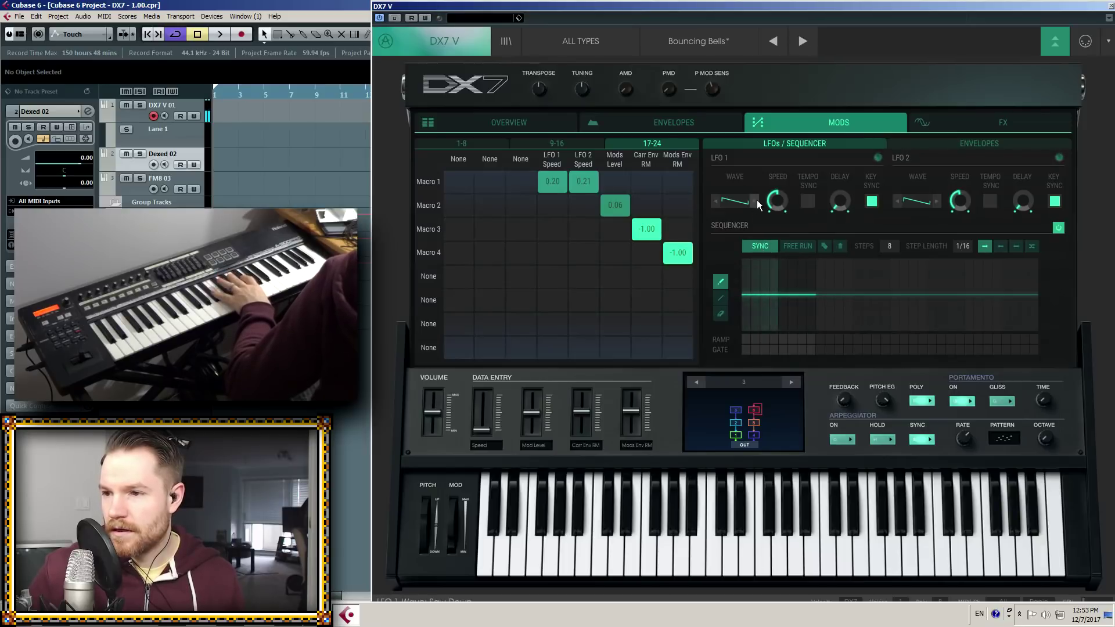
pyautogui.click(465, 142)
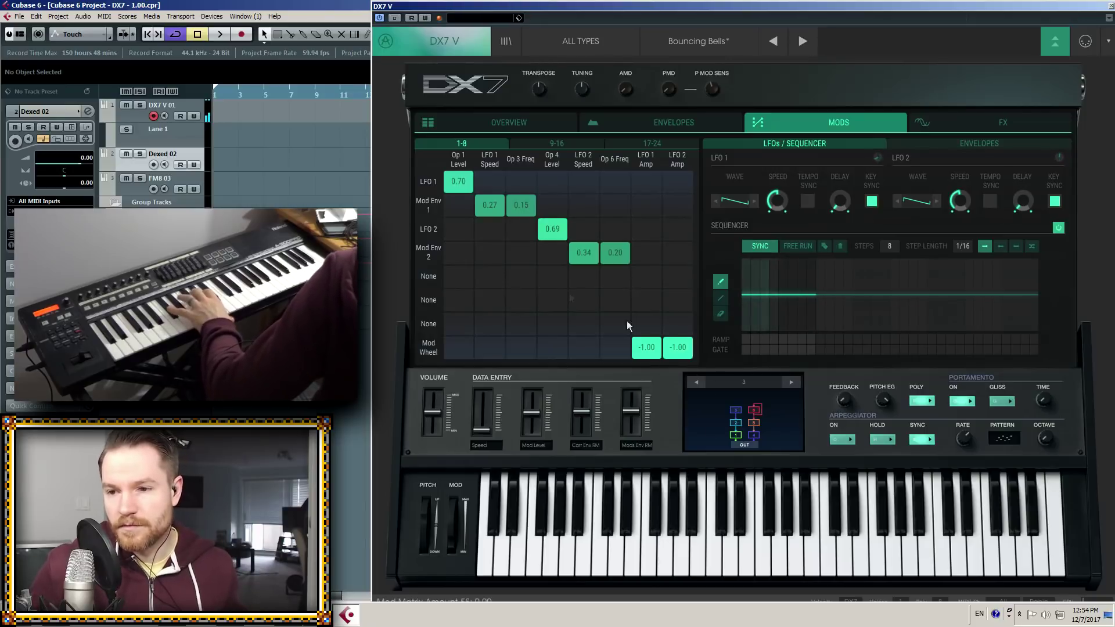
# Set the waveforms of both LFO 1 and LFO 2 to Sample/Hold
pyautogui.click(735, 201)
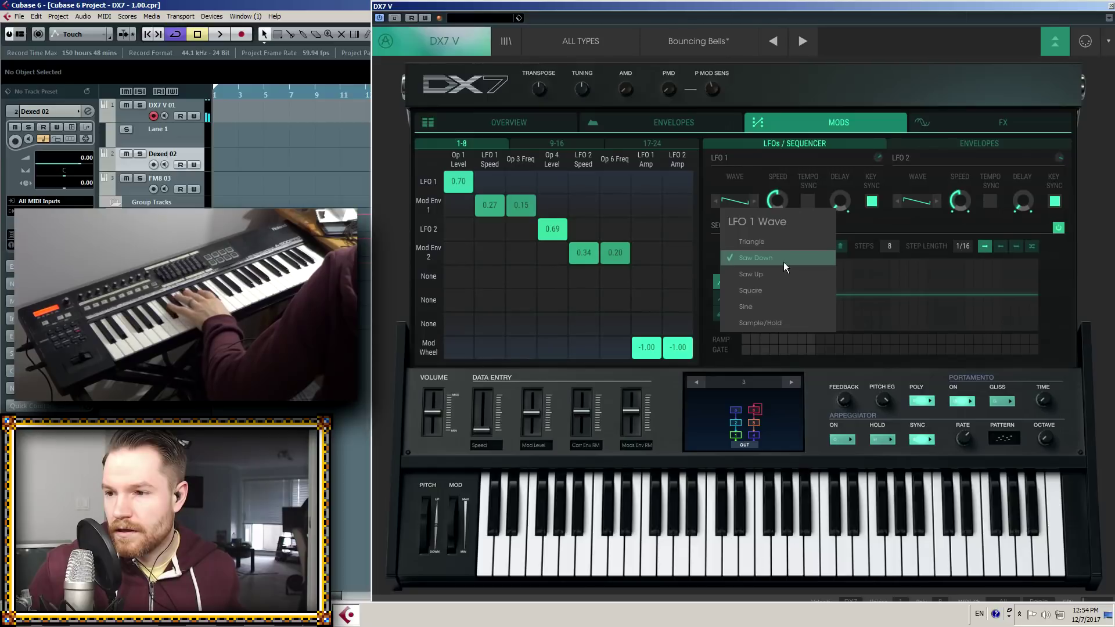
pyautogui.click(766, 323)
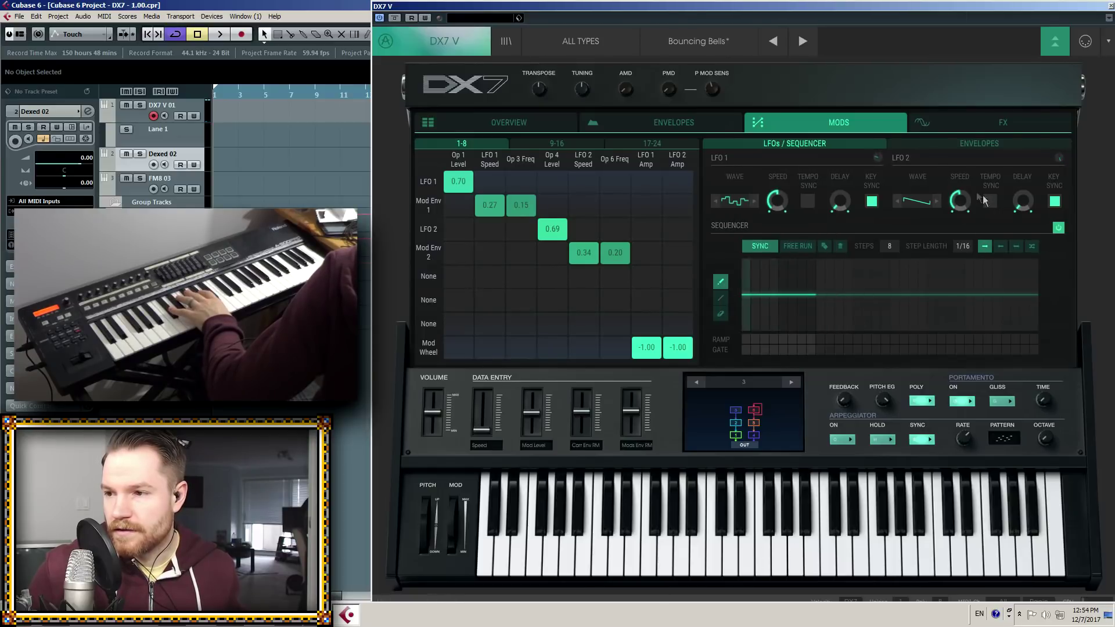
pyautogui.click(916, 201)
pyautogui.click(927, 325)
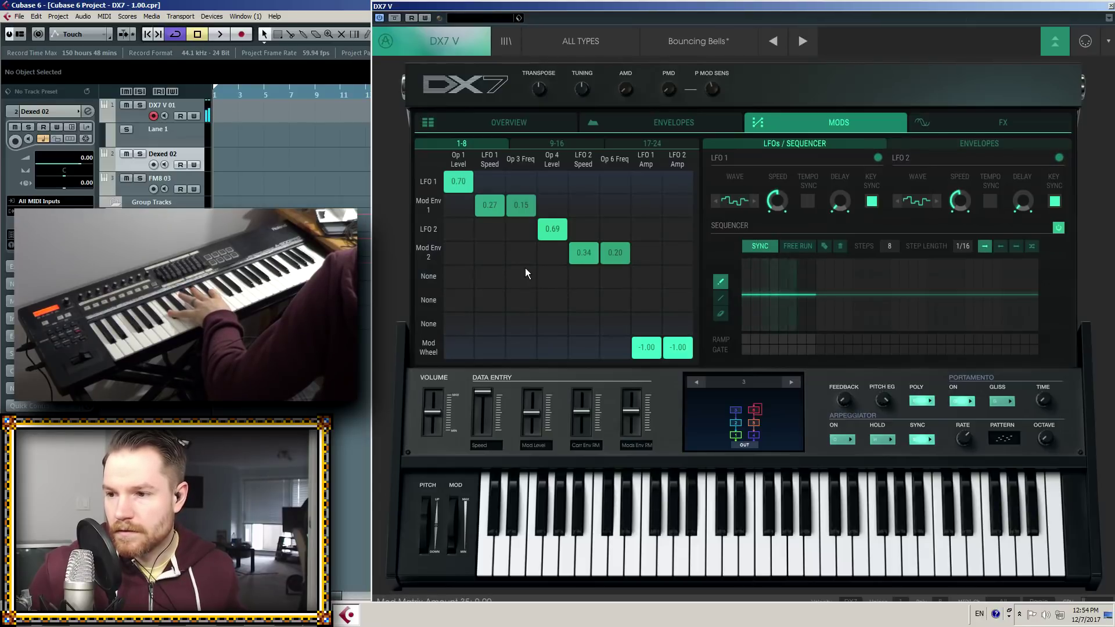
# Advance through Bowed Bowen to the Brussels Bass preset and show its operator envelopes
pyautogui.click(804, 41)
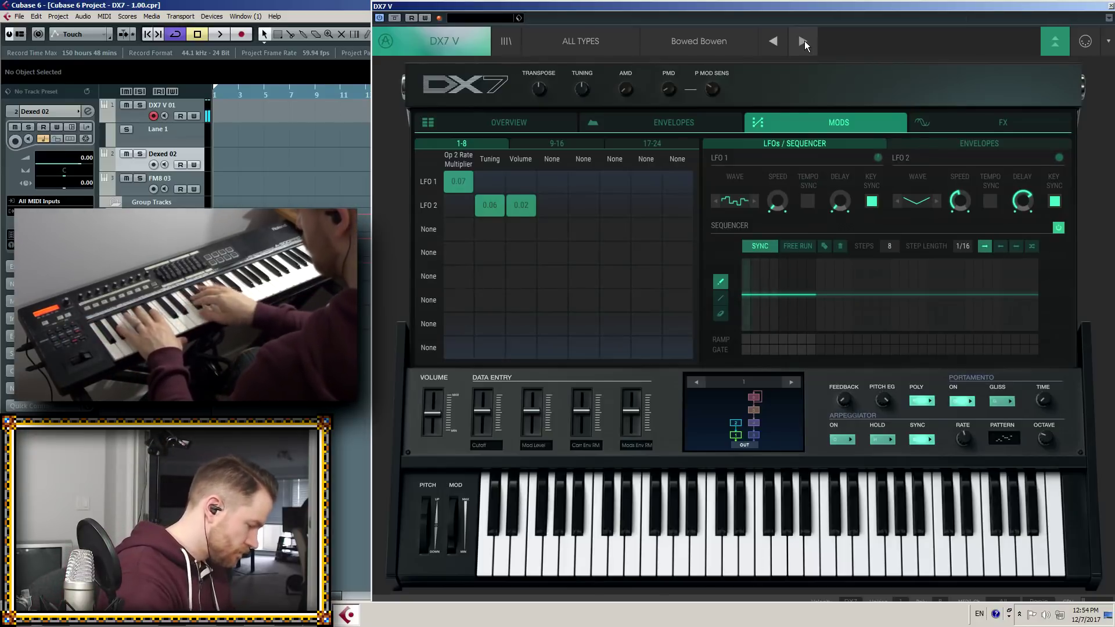
pyautogui.click(804, 41)
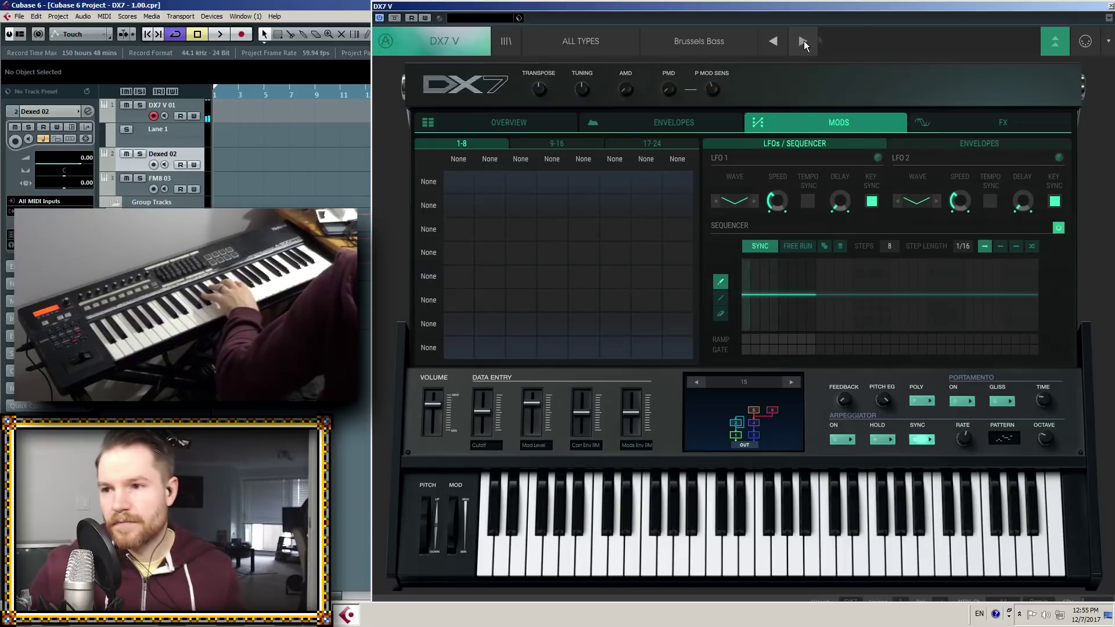
pyautogui.click(664, 120)
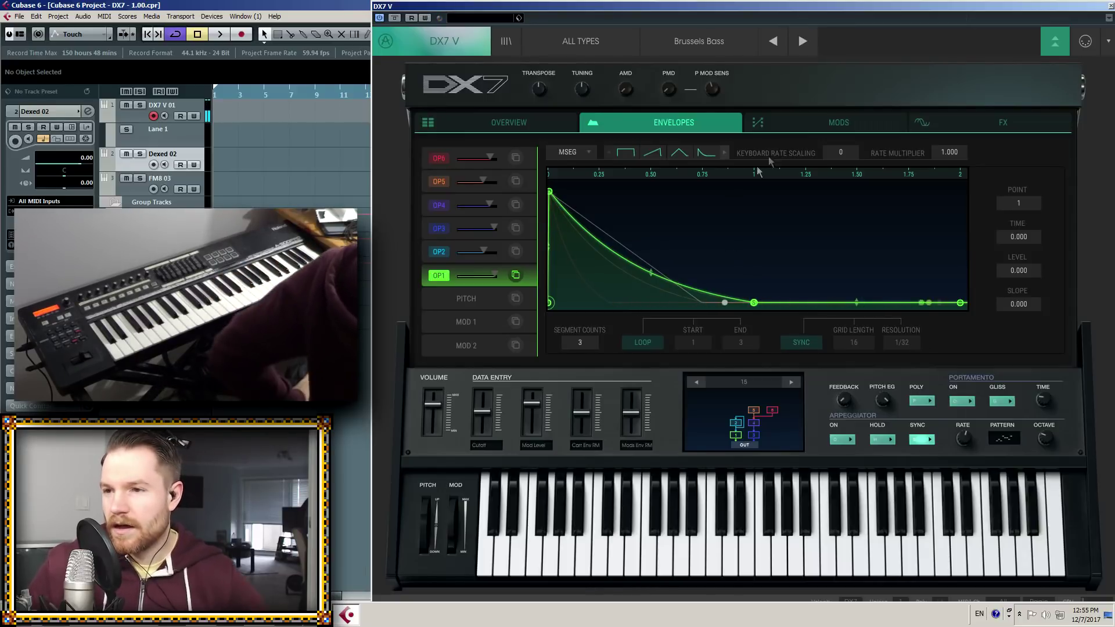
# Advance through Buffer Repetae to the Callie's Dream preset and show its modulation matrix and step sequencer
pyautogui.click(804, 41)
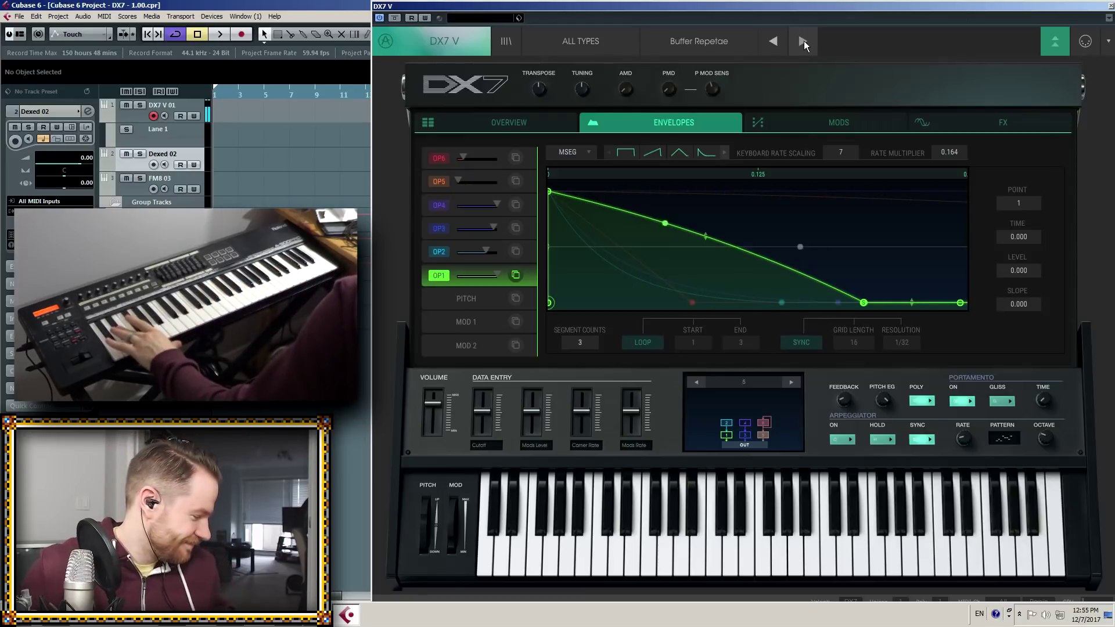
pyautogui.click(801, 43)
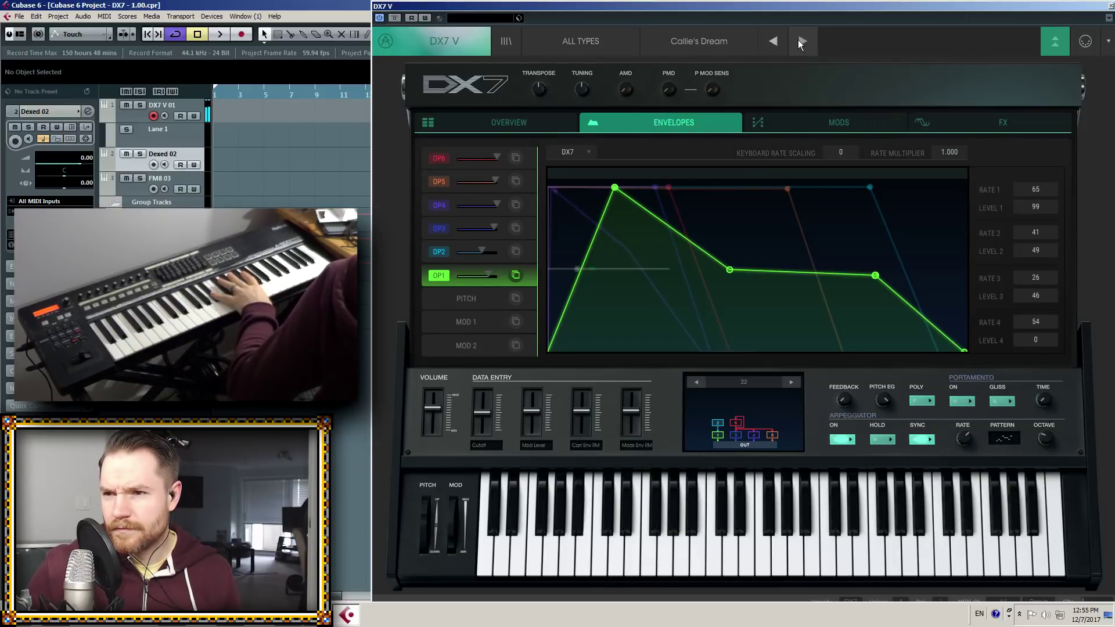
pyautogui.click(842, 122)
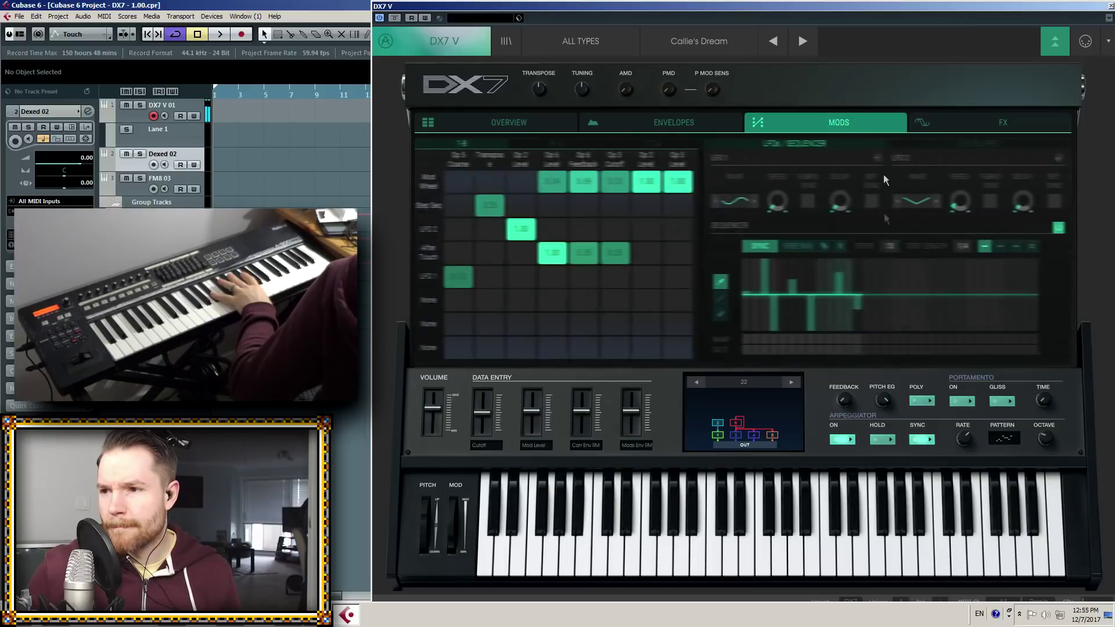
pyautogui.moveTo(789, 273); pyautogui.dragTo(780, 294)
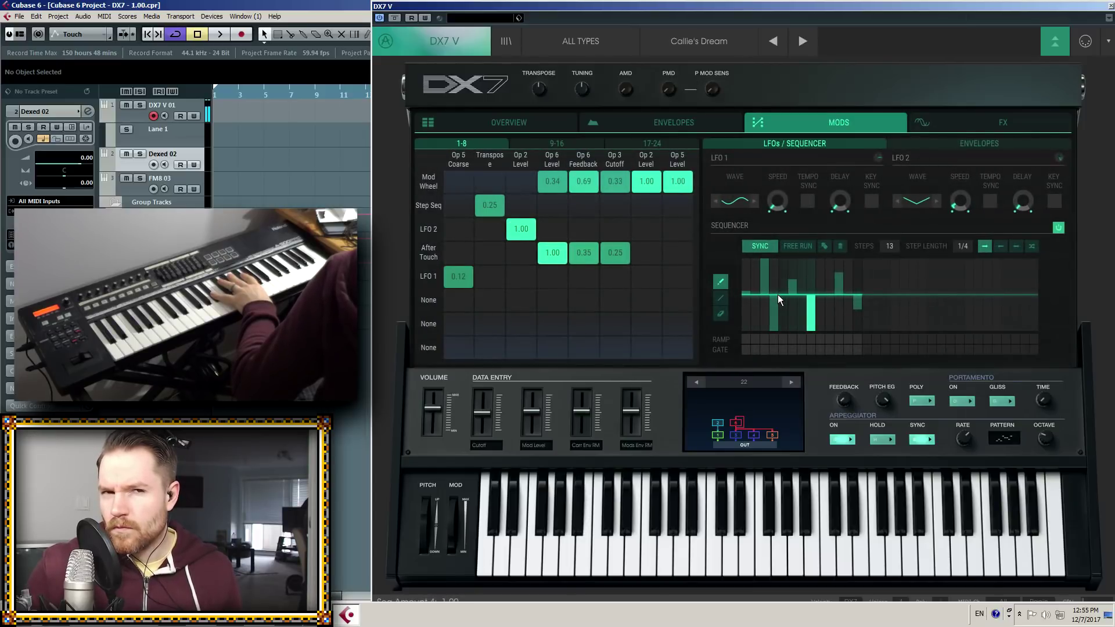
# Load the Celestia preset, shift the plugin window up slightly, and choose Full as the velocity range
pyautogui.click(809, 50)
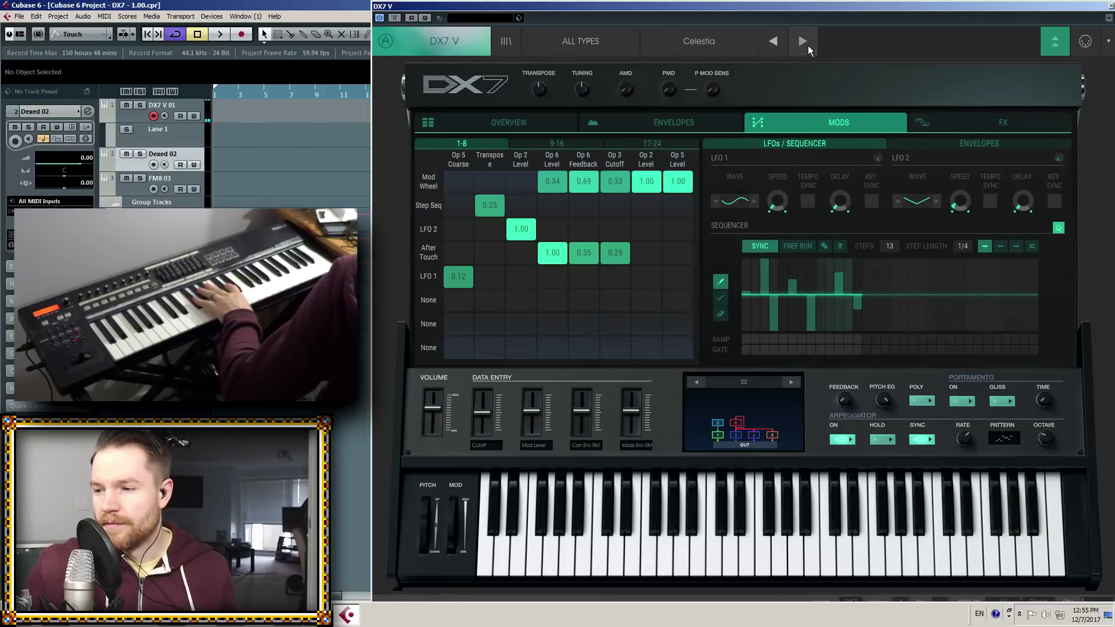
pyautogui.moveTo(817, 7); pyautogui.dragTo(816, 1)
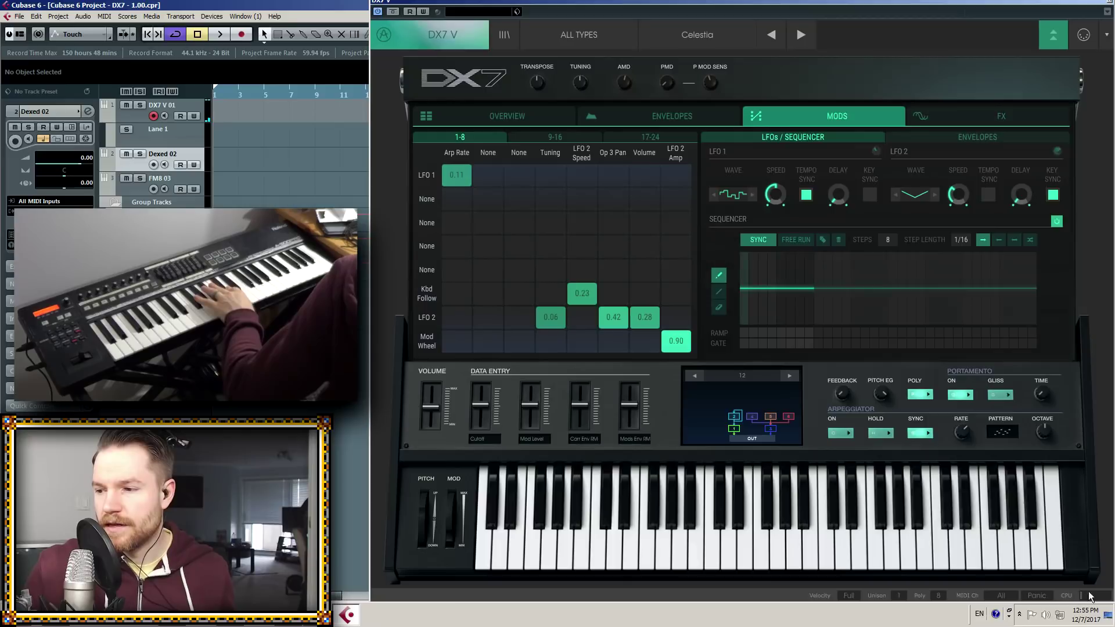
pyautogui.click(848, 596)
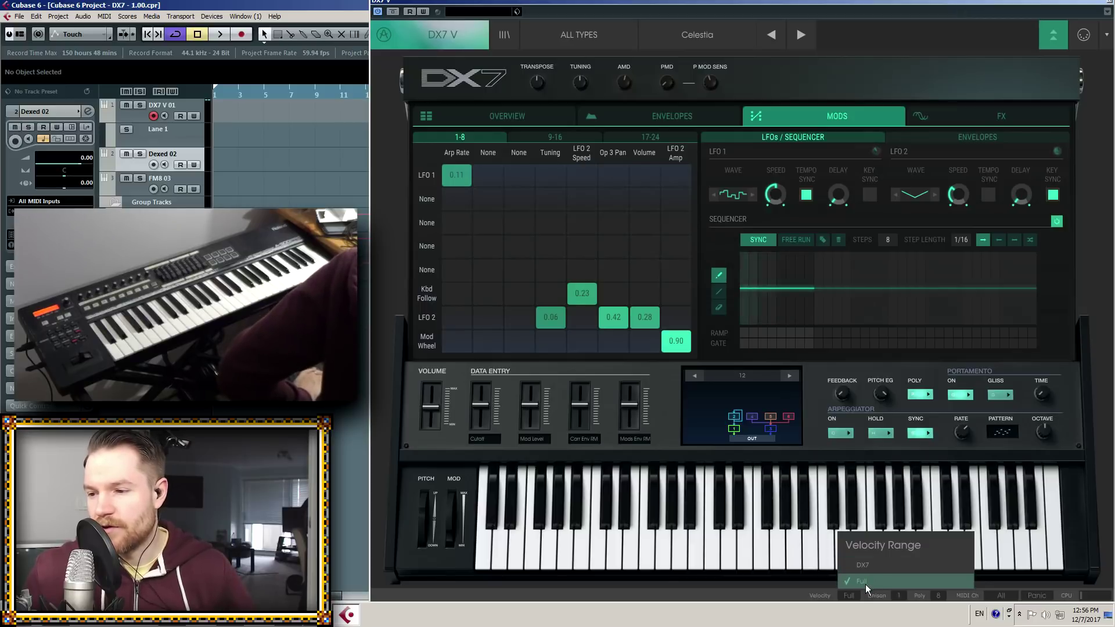
pyautogui.click(870, 585)
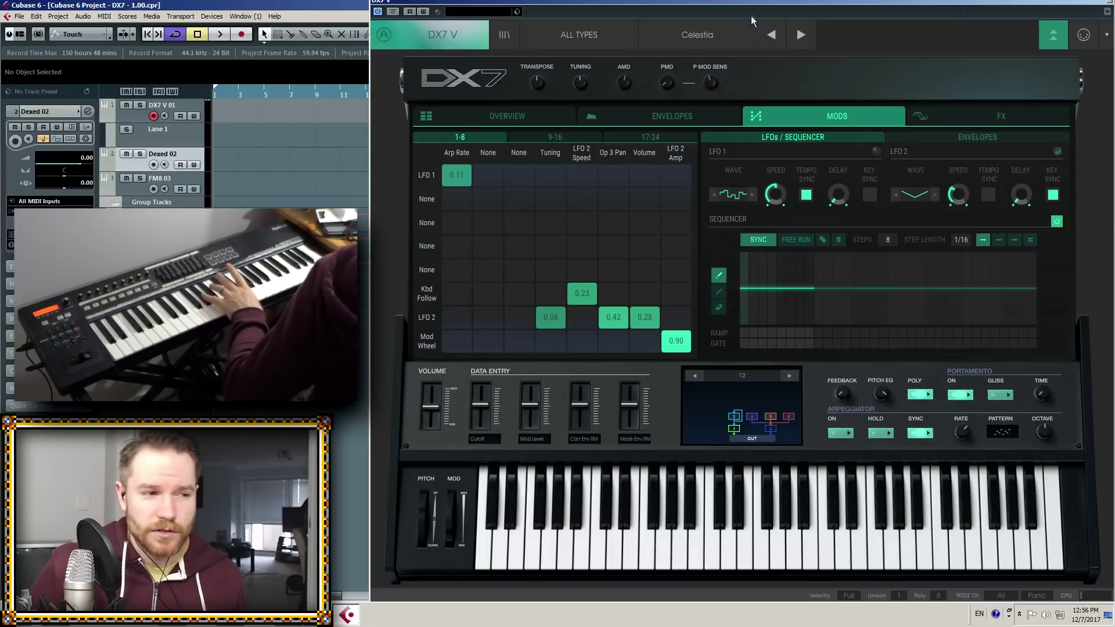
# Step forward from Celestia, return to it, and advance to the Chip Ensemble preset
pyautogui.click(802, 36)
pyautogui.click(769, 41)
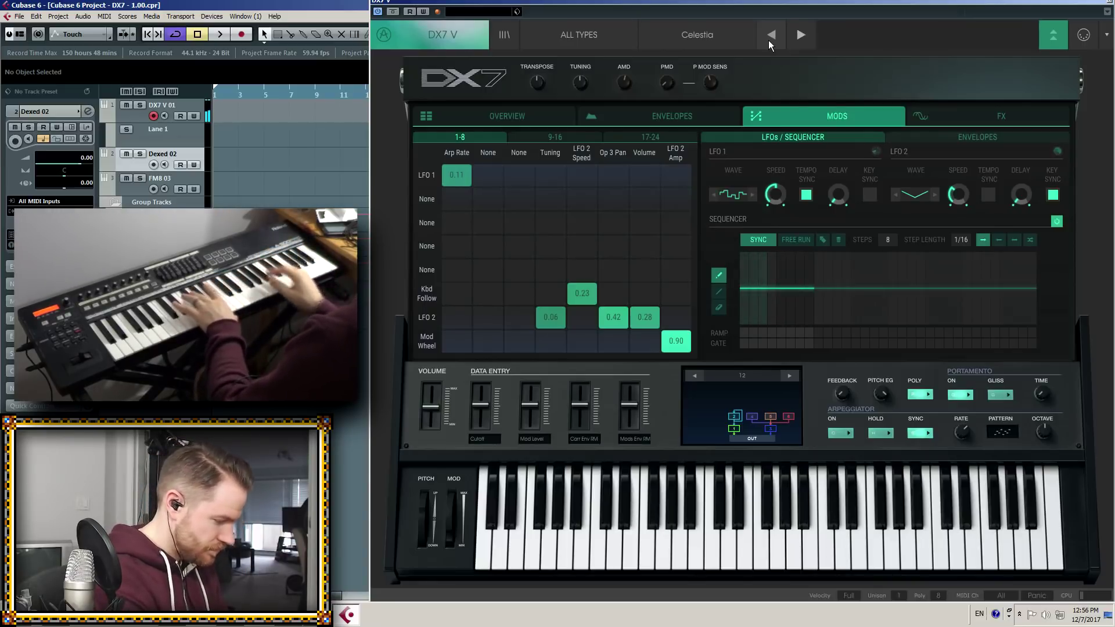
pyautogui.click(801, 36)
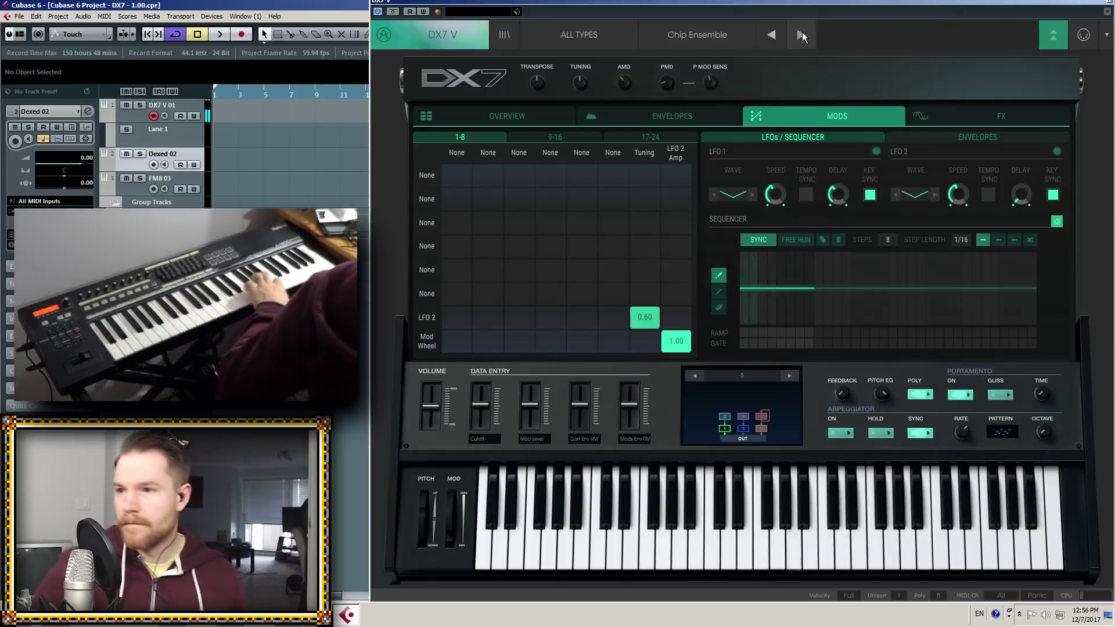
# Advance through Chipsound to the Chordissimo preset and lower its Timbre macro to about -21.6 %
pyautogui.click(802, 36)
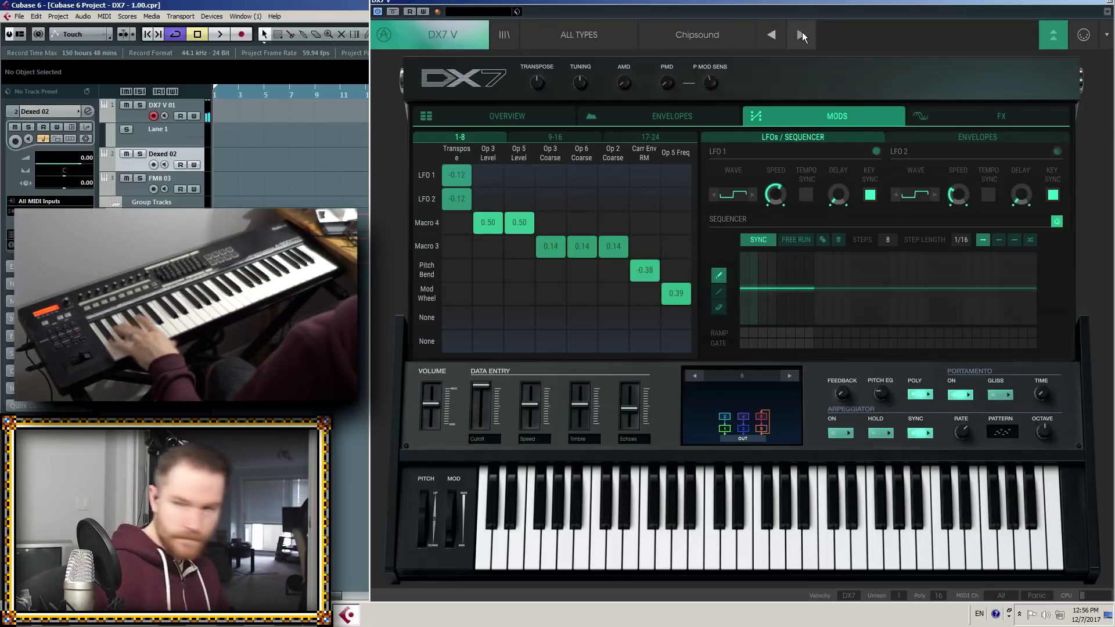
pyautogui.click(802, 36)
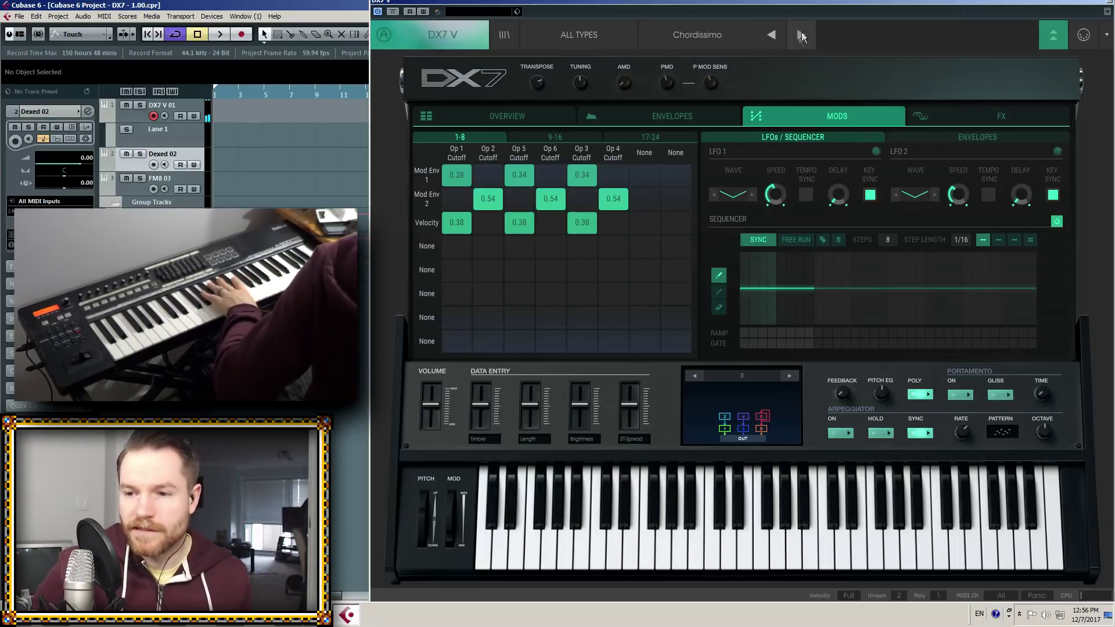
pyautogui.moveTo(482, 406)
pyautogui.mouseDown()
pyautogui.moveTo(480, 466)
pyautogui.moveTo(490, 342)
pyautogui.moveTo(485, 423)
pyautogui.mouseUp()
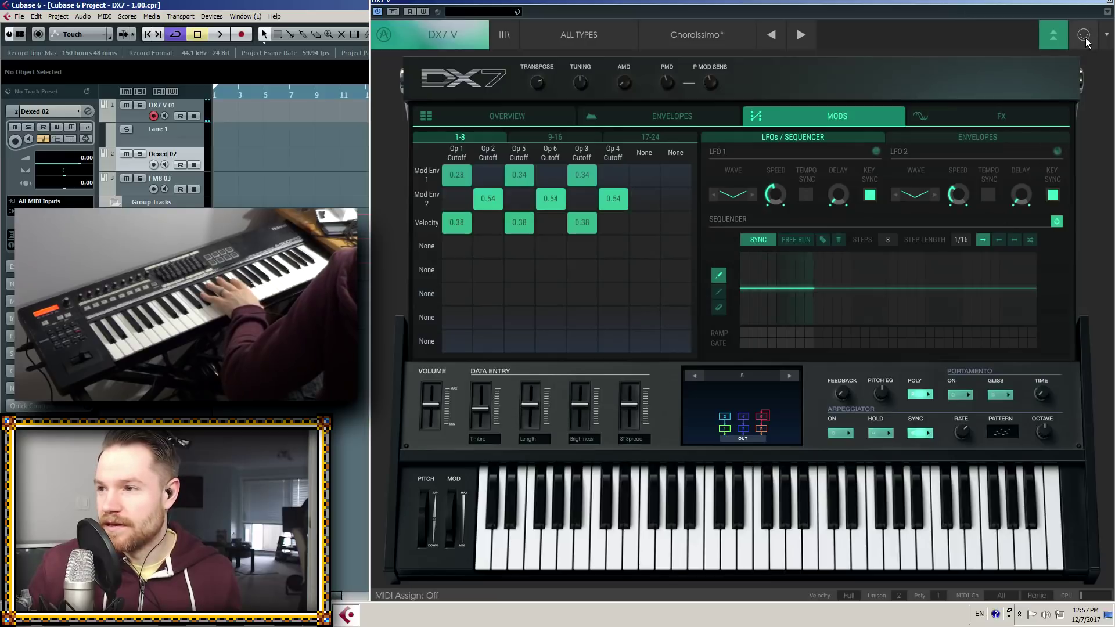
# Use MIDI learn to assign the Timbre macro to CC# 73 on channel 1, and leave MIDI assign mode
pyautogui.moveTo(471, 421)
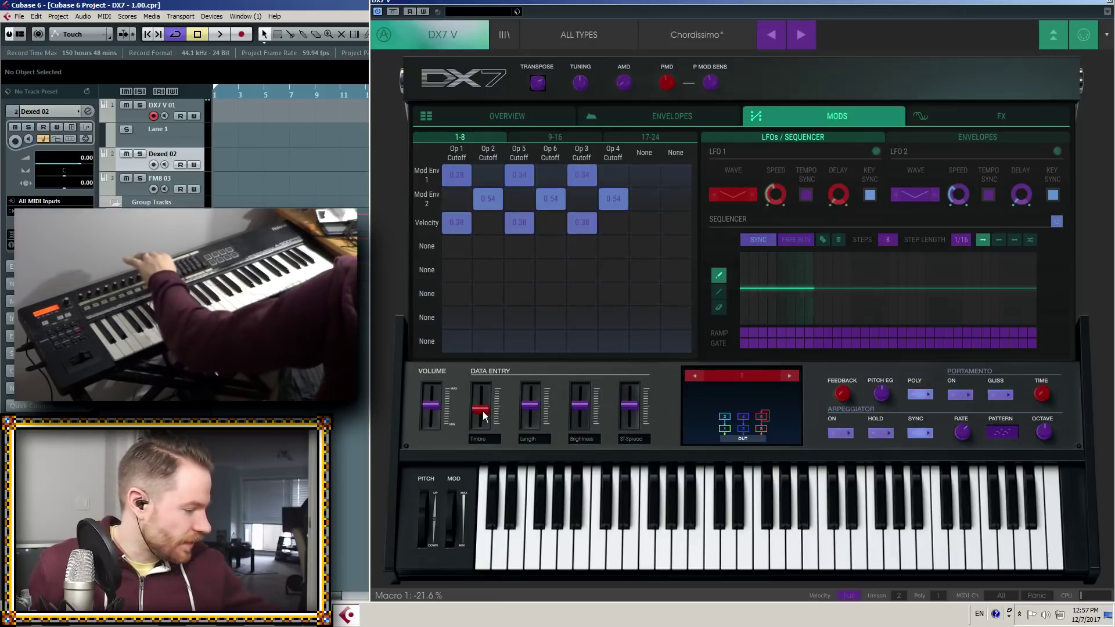
pyautogui.click(485, 401)
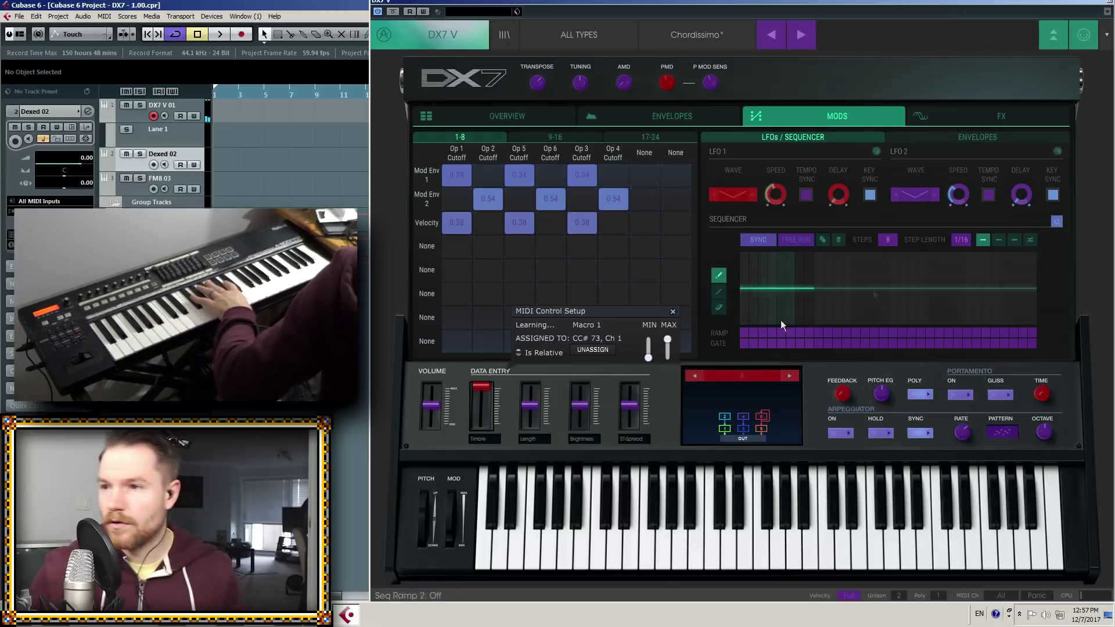
pyautogui.click(1085, 34)
# Advance through Classic Strings to the Coil and Pluck preset
pyautogui.click(802, 36)
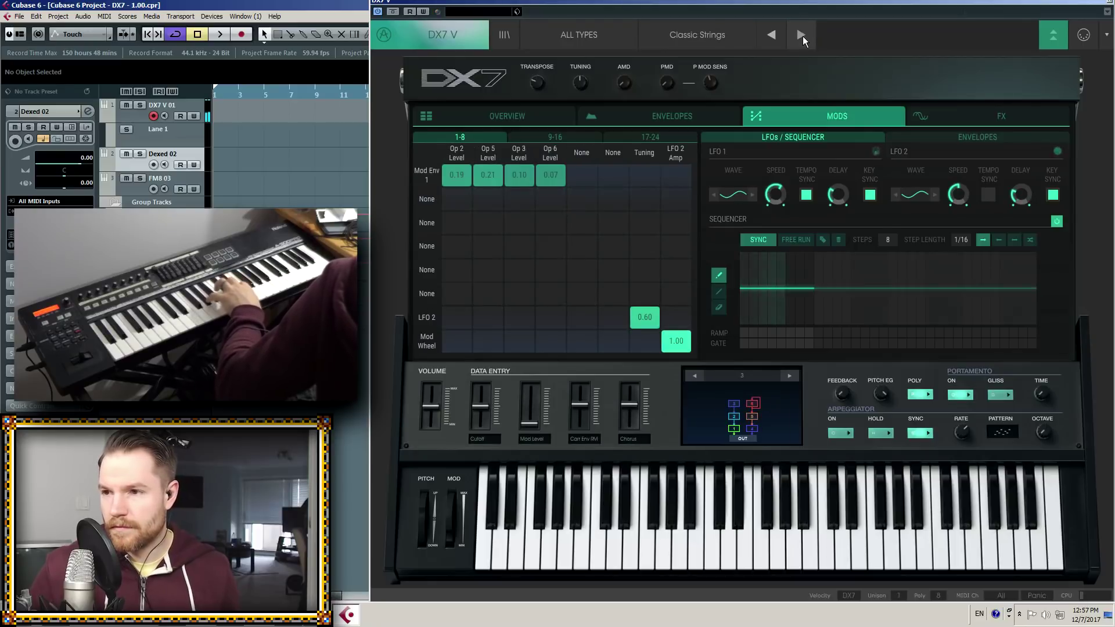
pyautogui.click(802, 35)
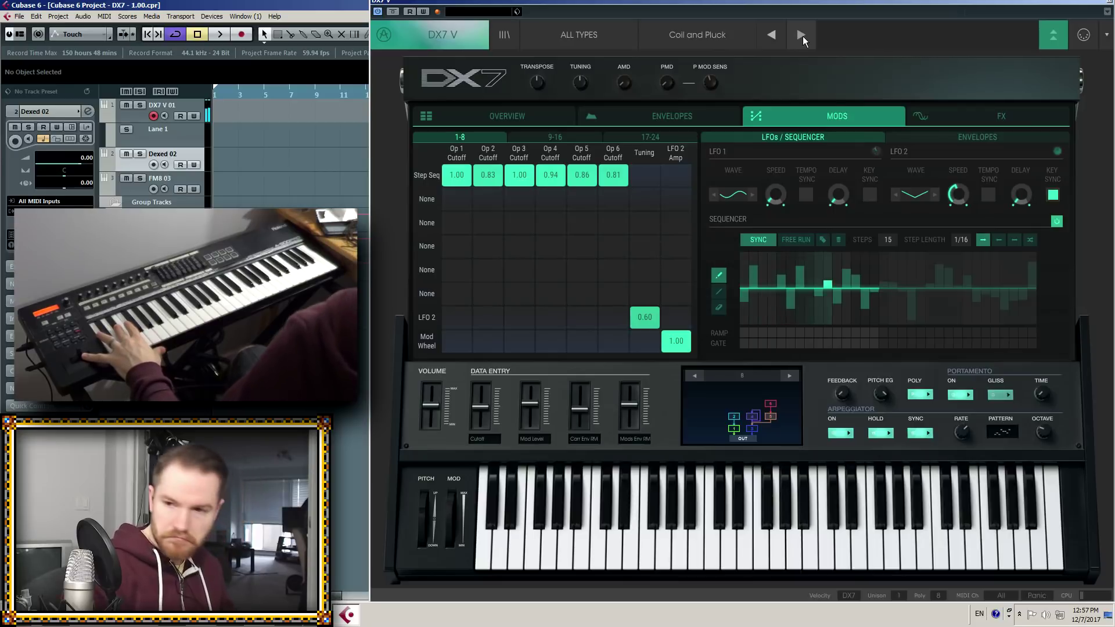
# Raise Coil and Pluck's third macro, the carrier envelope rate, to 100 % and show the OP1 envelope
pyautogui.moveTo(580, 408); pyautogui.dragTo(579, 385)
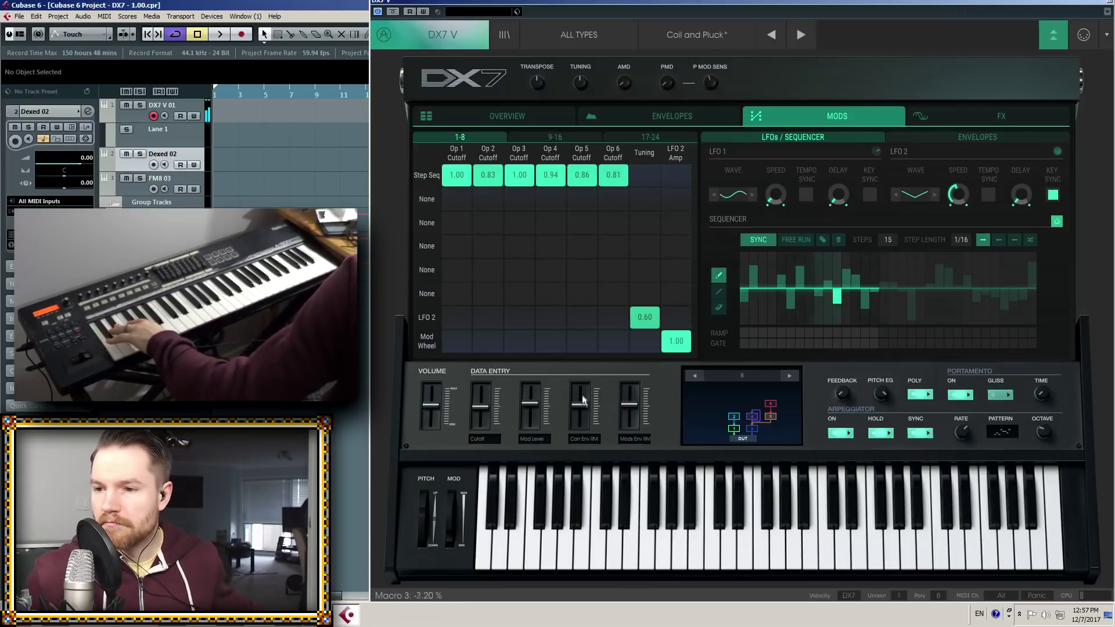
pyautogui.moveTo(580, 329); pyautogui.dragTo(580, 361)
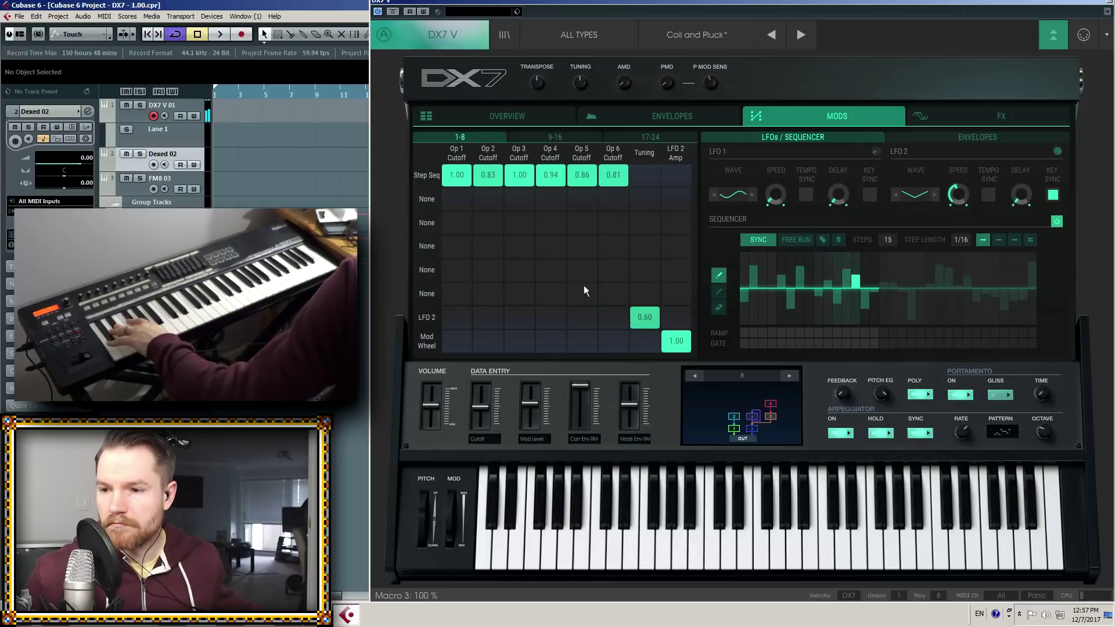
pyautogui.click(670, 117)
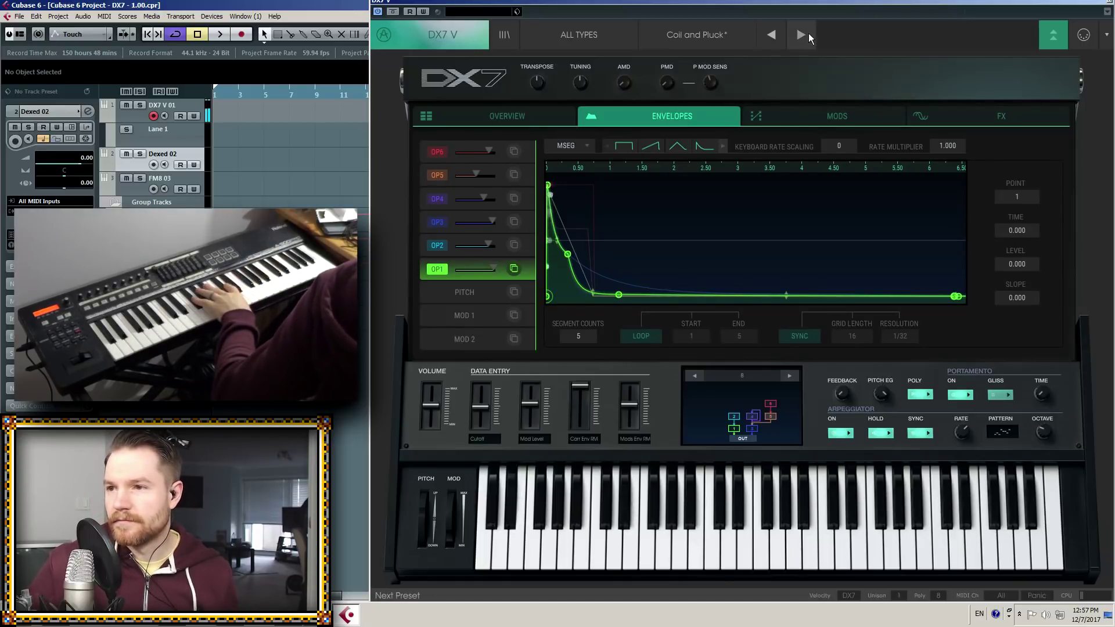
# Open the preset browser, advance through CompMeBigtime and Cool Brass to CP to Sine, and return to the synth view
pyautogui.click(517, 35)
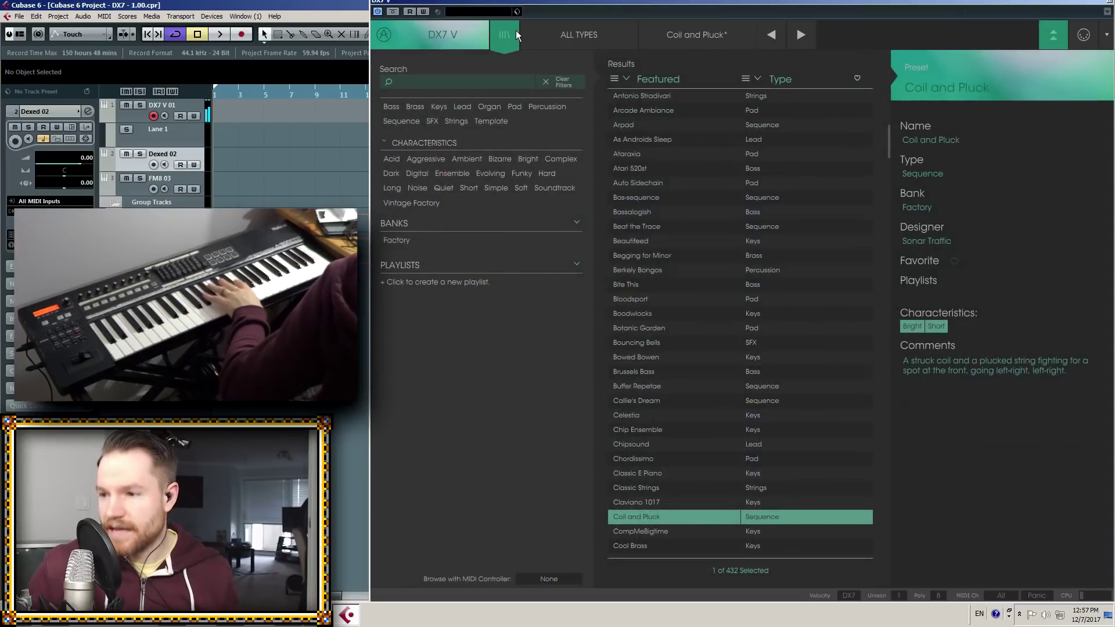
pyautogui.click(795, 35)
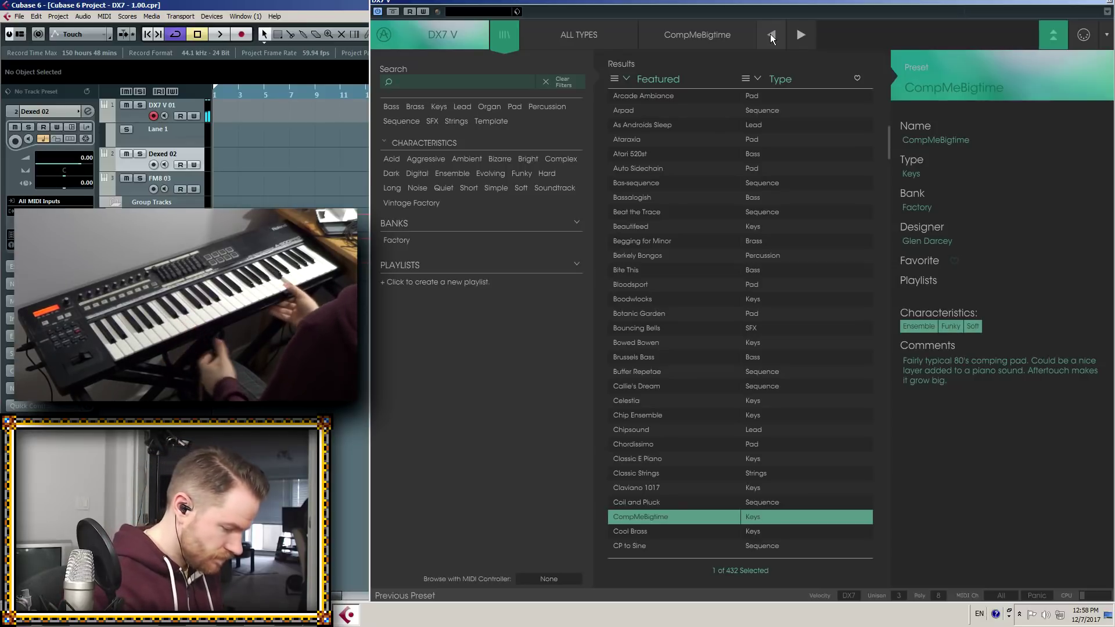
pyautogui.click(801, 36)
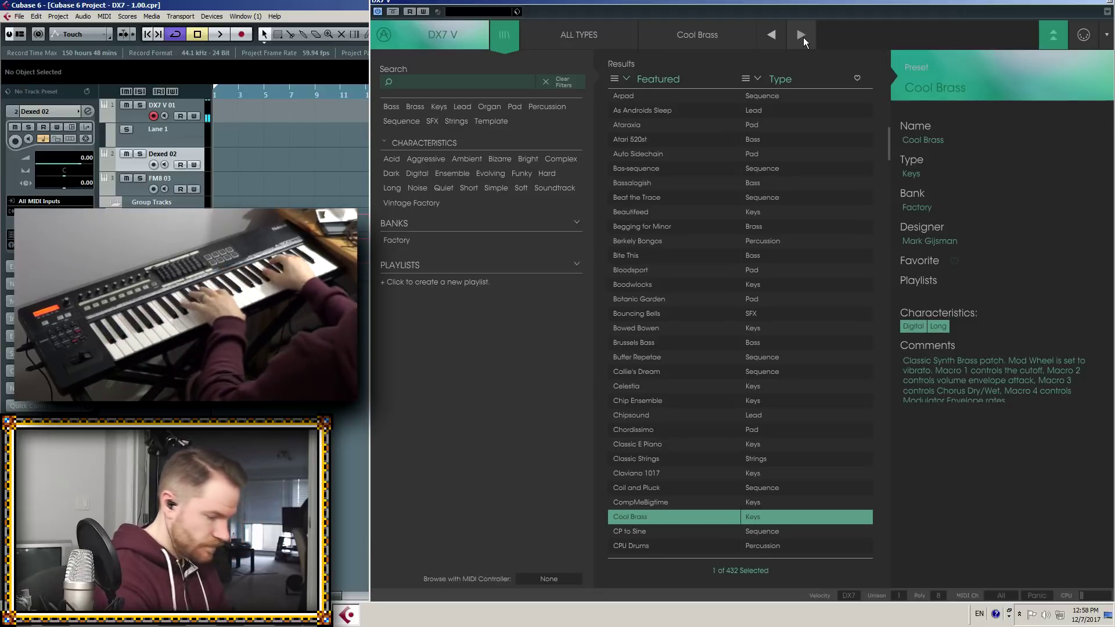
pyautogui.click(801, 36)
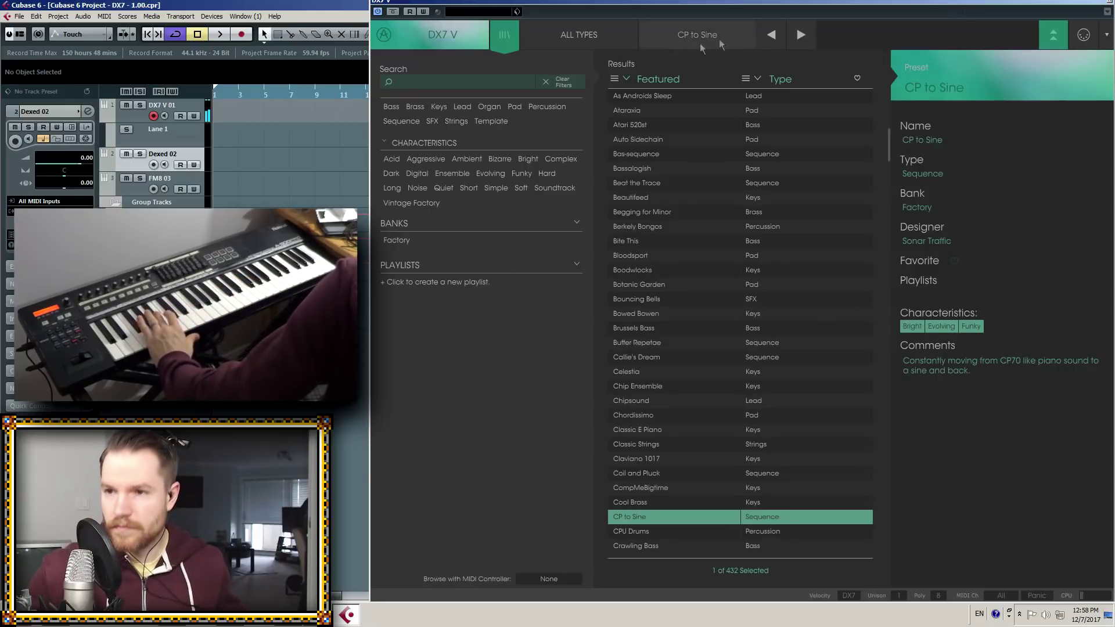
pyautogui.click(499, 35)
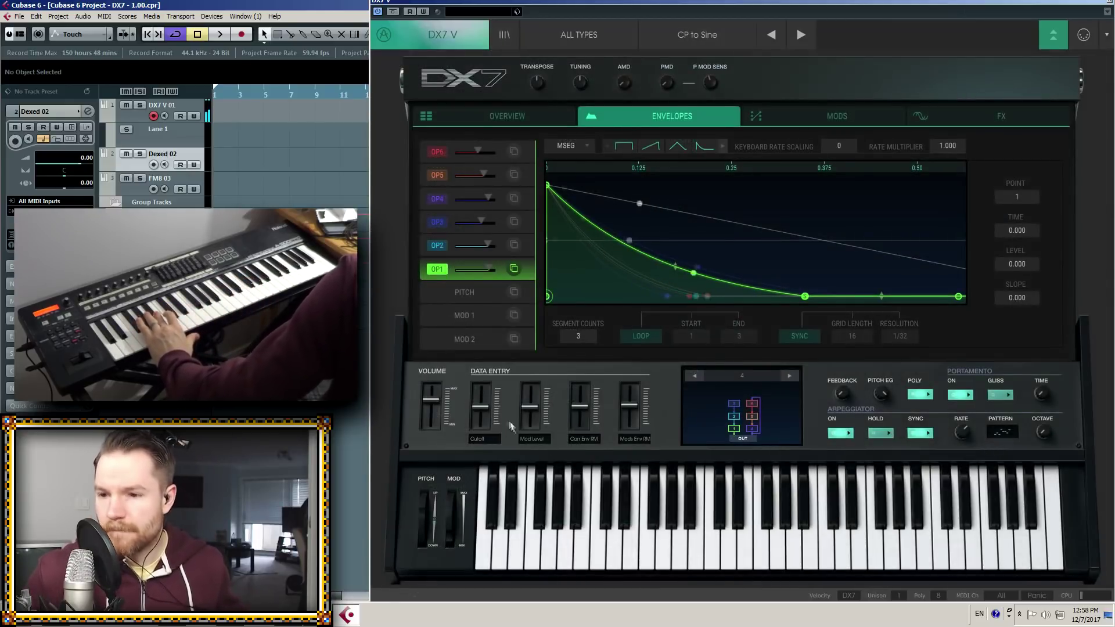
# Adjust CP to Sine's macros, raising the modulator envelope rate slightly, and set OP6's output level to 89
pyautogui.moveTo(545, 410); pyautogui.dragTo(537, 397)
pyautogui.moveTo(588, 368); pyautogui.dragTo(637, 401)
pyautogui.moveTo(639, 363)
pyautogui.mouseDown()
pyautogui.moveTo(646, 338)
pyautogui.moveTo(645, 373)
pyautogui.mouseUp()
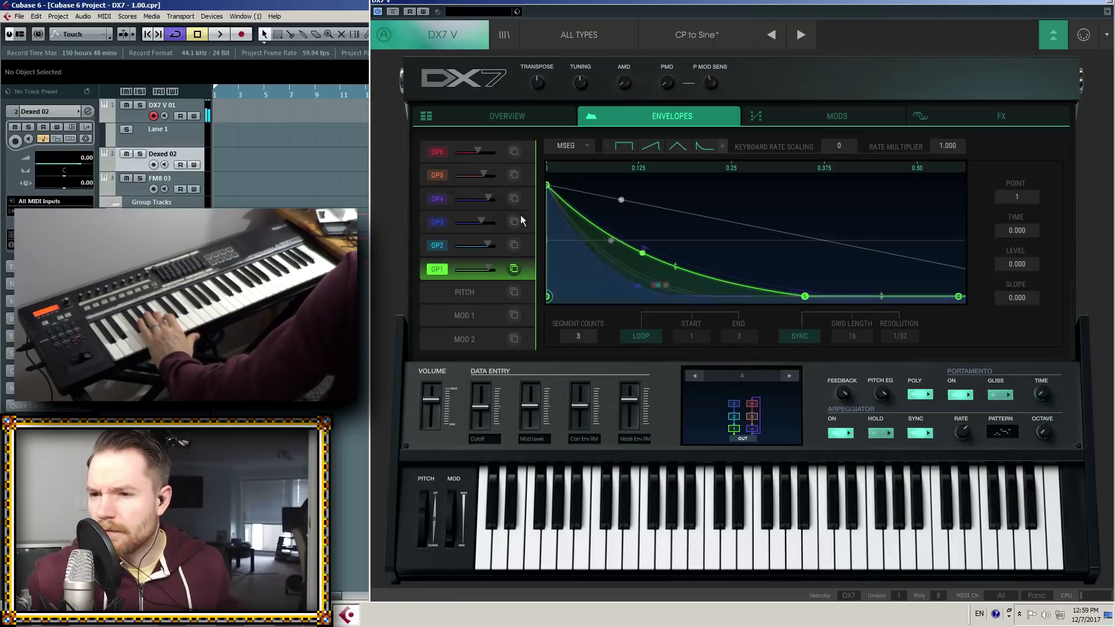
pyautogui.moveTo(480, 148); pyautogui.dragTo(514, 149)
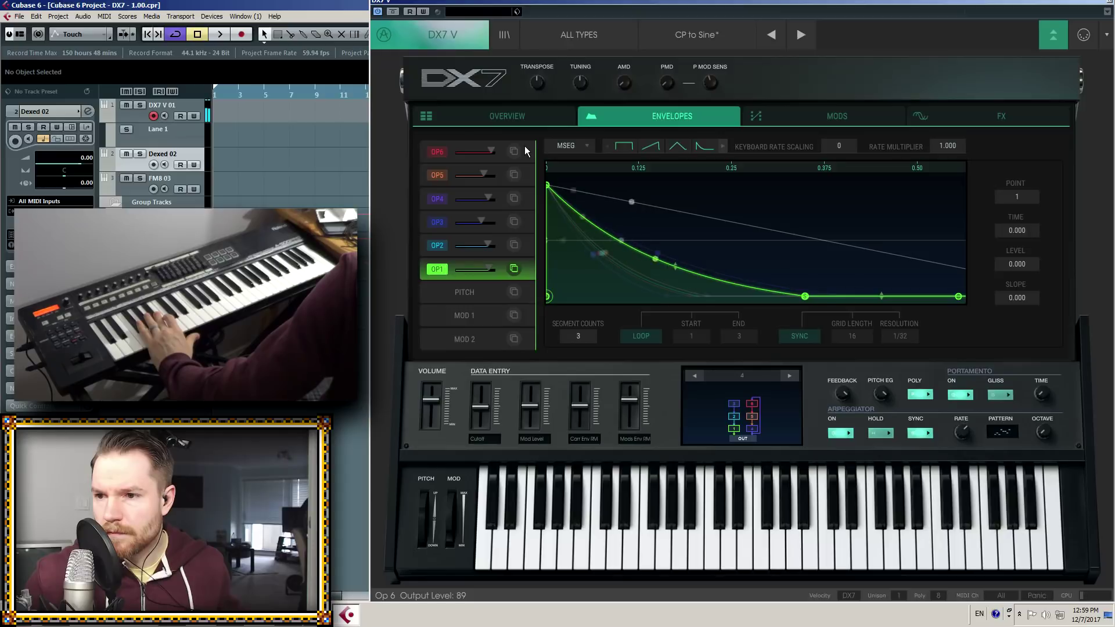
# Load a Delay into the empty effect slot with a 1/8. time, reduced feedback and ping pong enabled
pyautogui.click(974, 117)
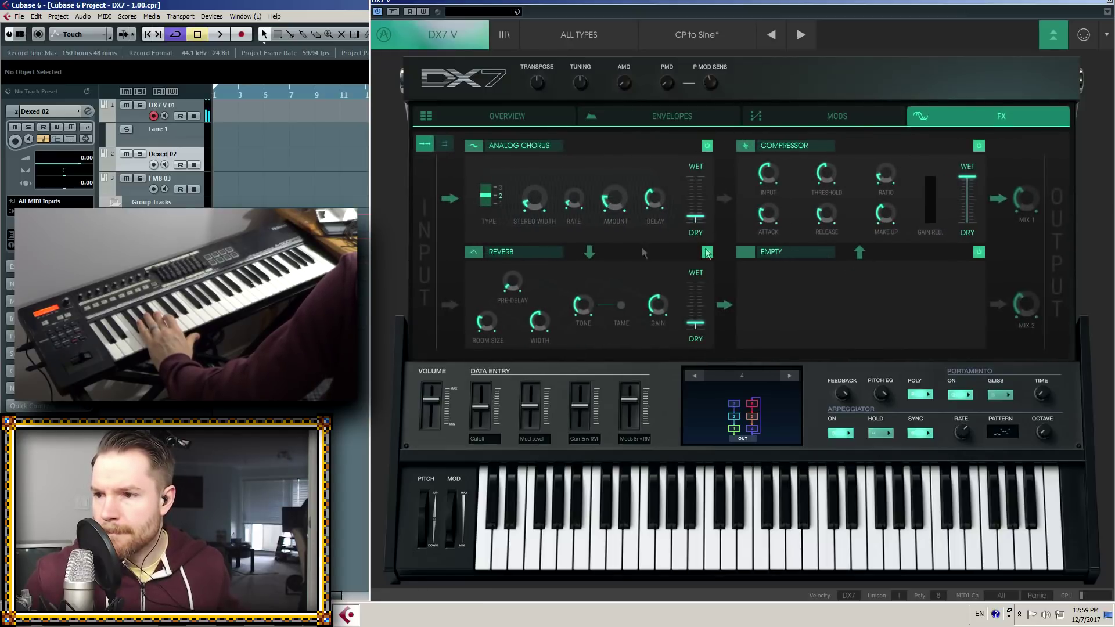
pyautogui.click(781, 254)
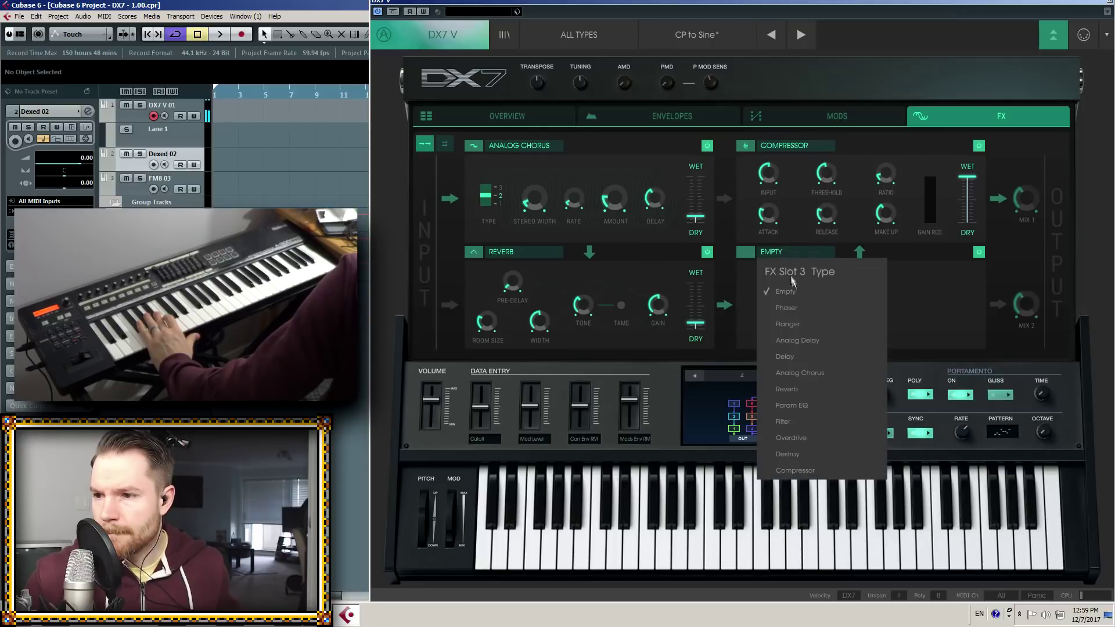
pyautogui.click(810, 355)
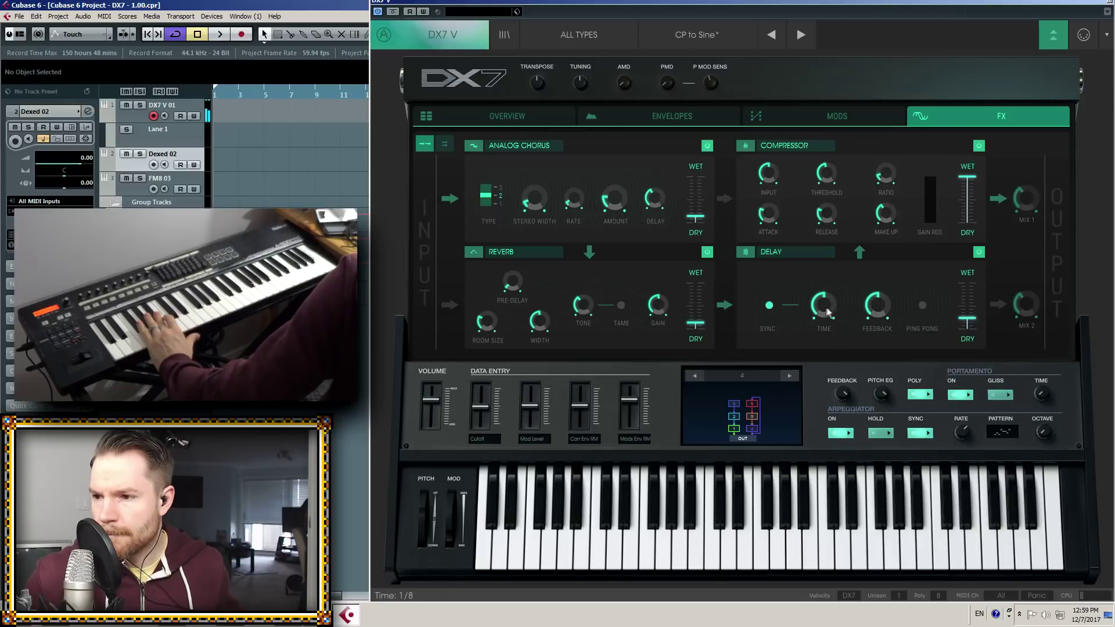
pyautogui.moveTo(816, 319); pyautogui.dragTo(827, 294)
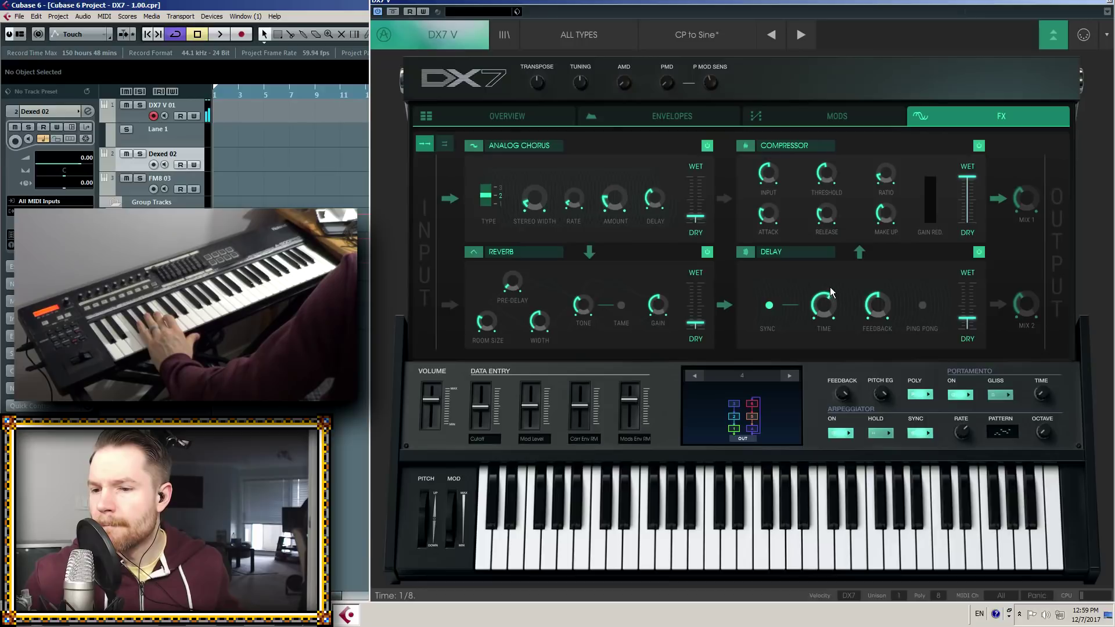
pyautogui.moveTo(880, 304); pyautogui.dragTo(877, 334)
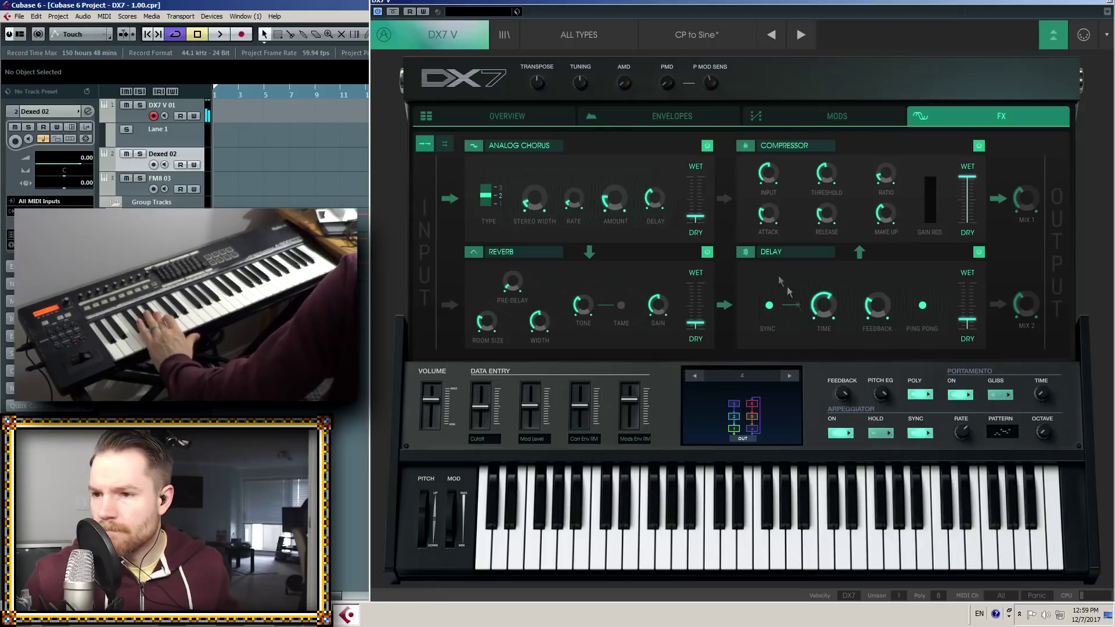
# Check the operator envelopes and OP4's overview settings, and assign Op 4 Cutoff as modulation matrix destination 2
pyautogui.click(663, 116)
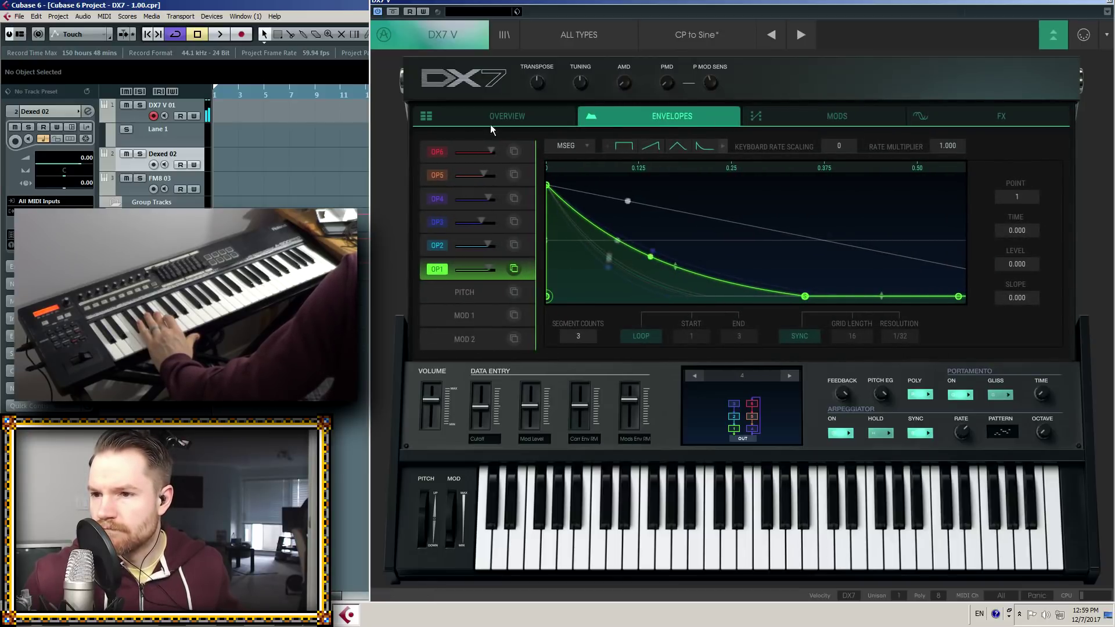
pyautogui.click(507, 117)
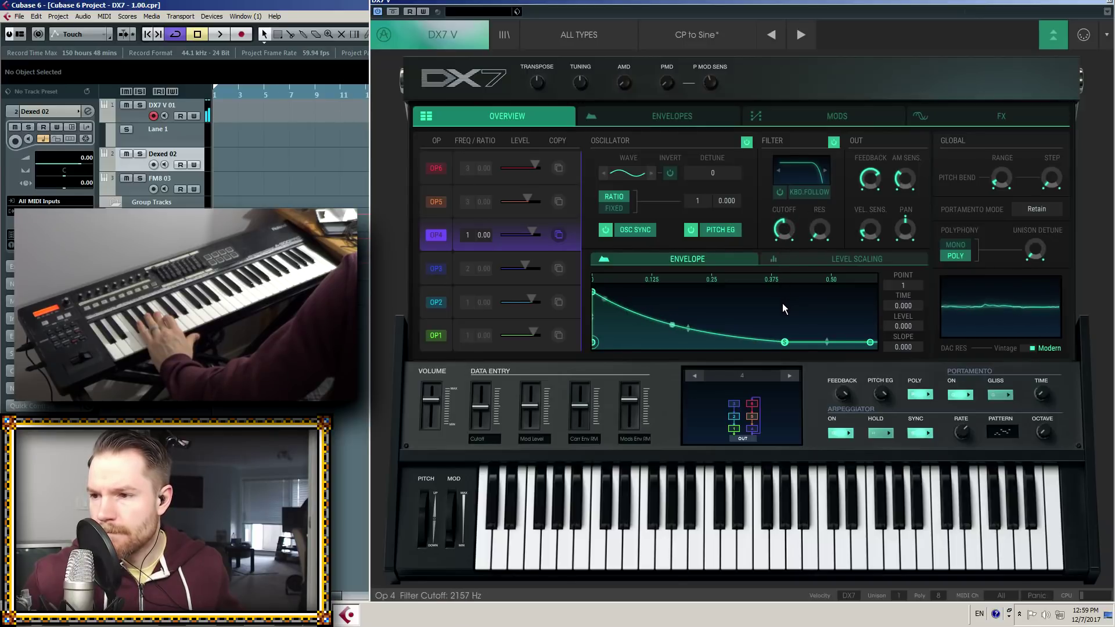
pyautogui.click(832, 118)
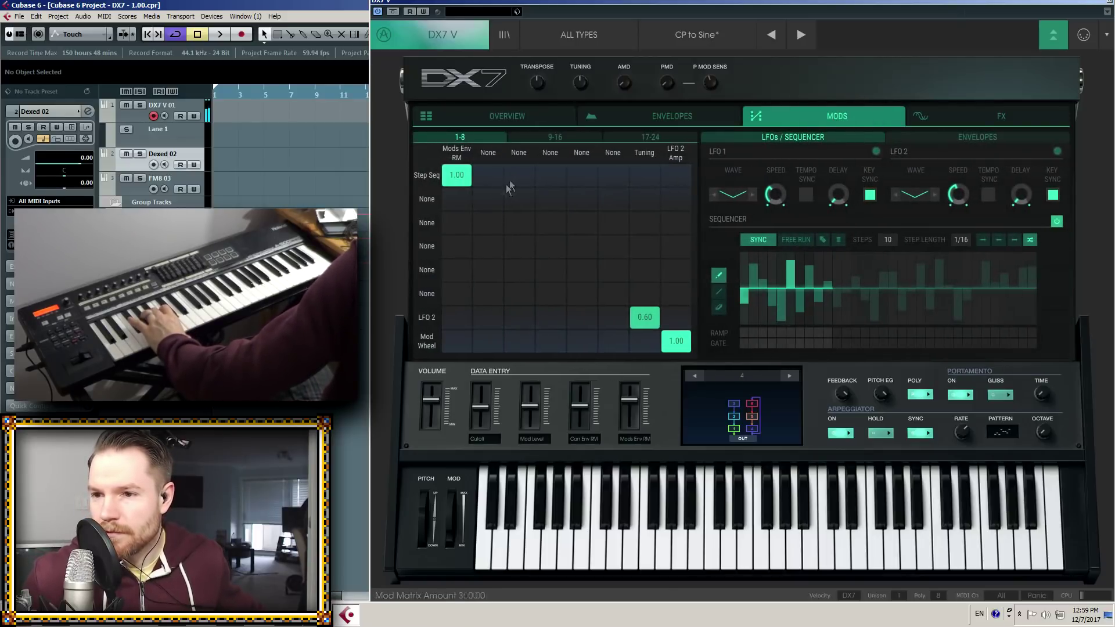
pyautogui.click(427, 199)
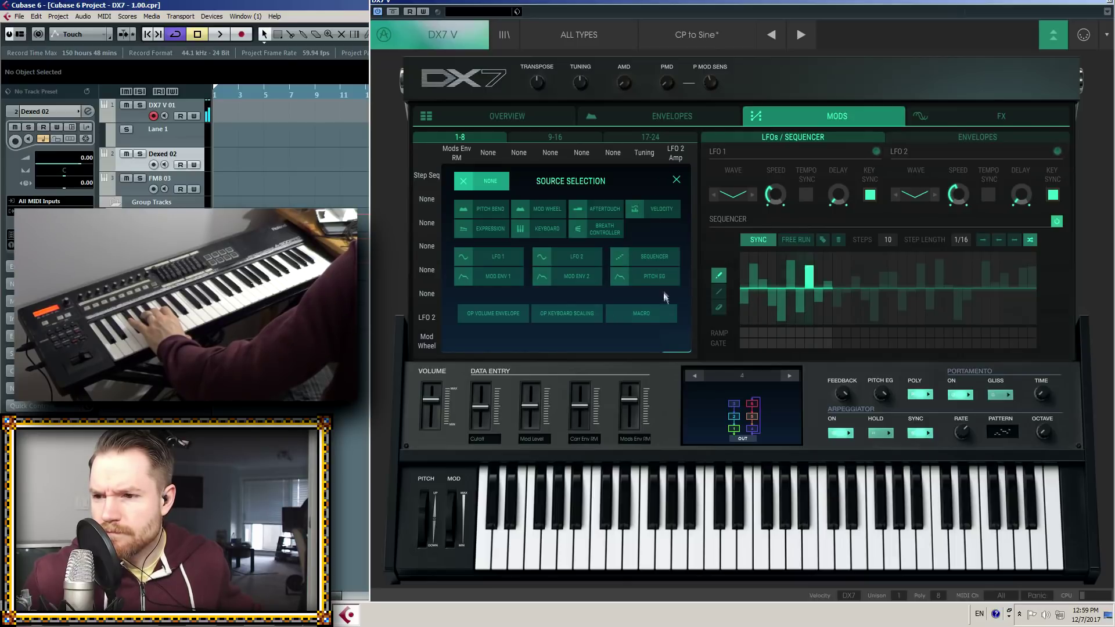
pyautogui.click(592, 316)
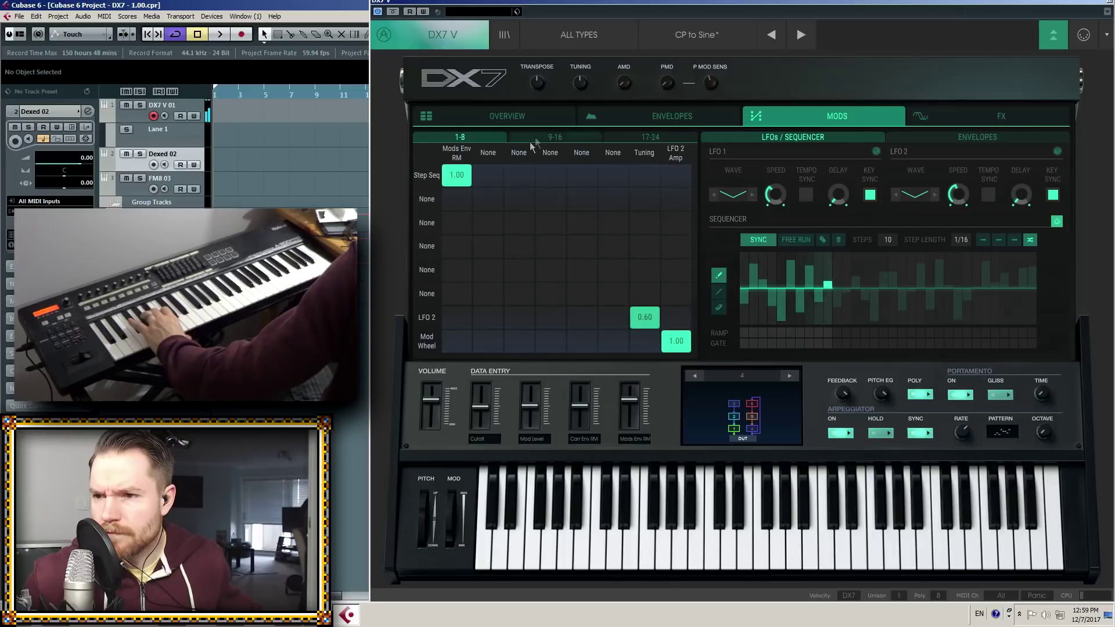
pyautogui.click(489, 154)
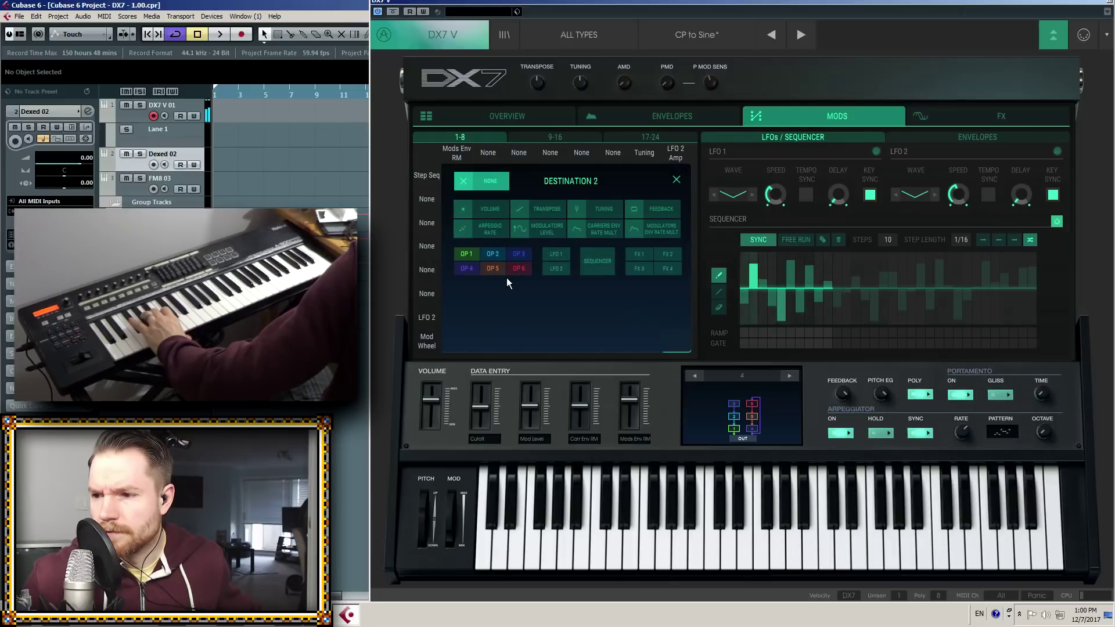
pyautogui.click(463, 271)
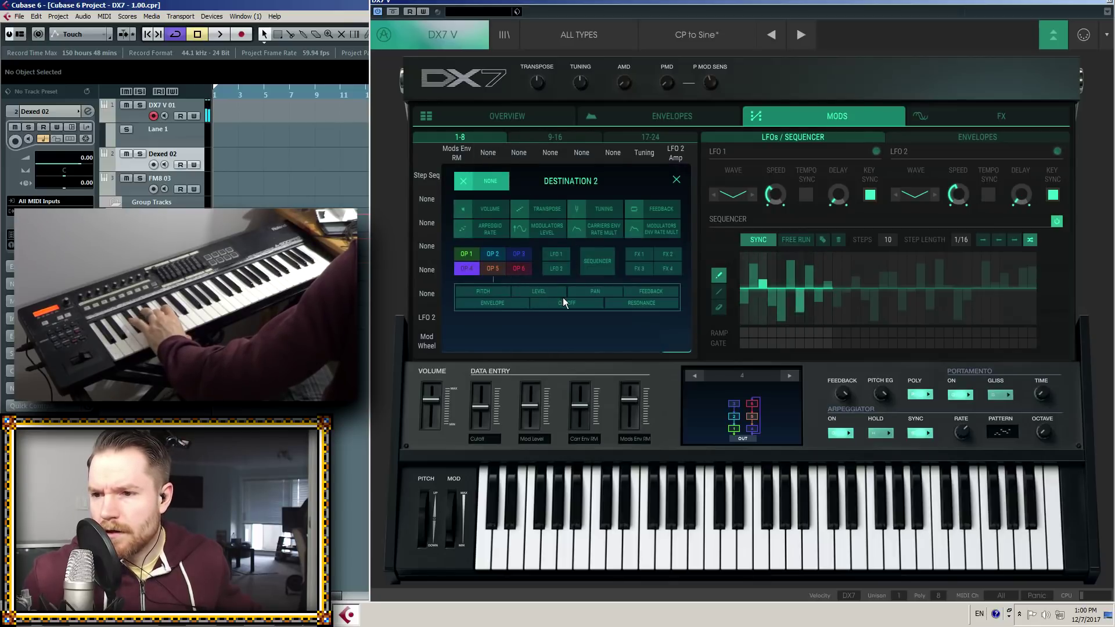
pyautogui.click(577, 306)
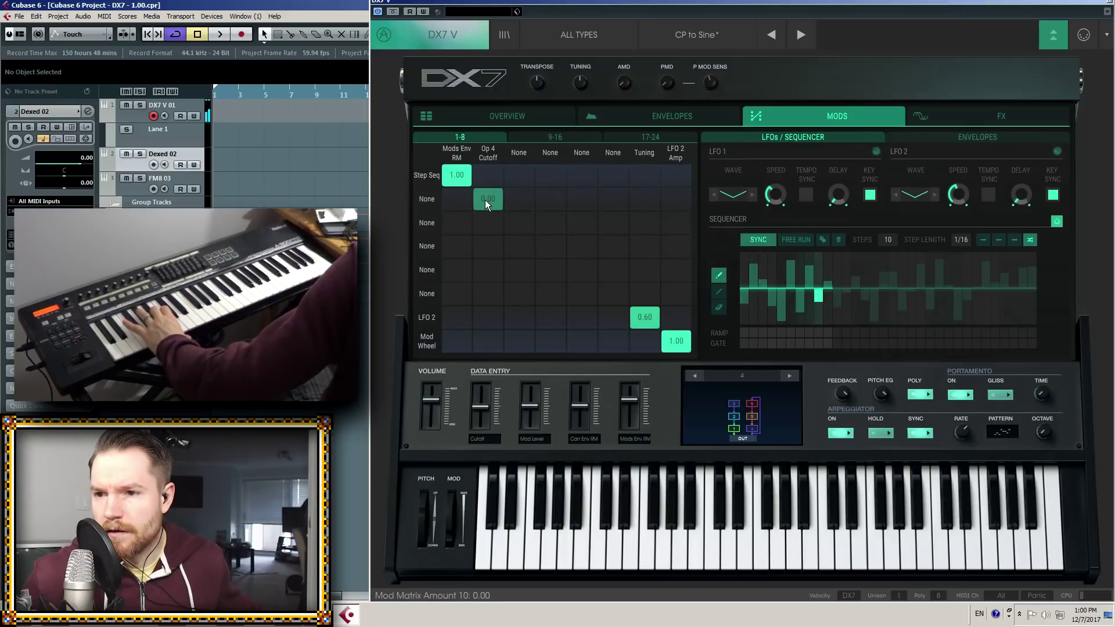
# Choose LFO 2 as the second matrix row's source and set its amount on Op 4 Cutoff to 1.00
pyautogui.click(430, 199)
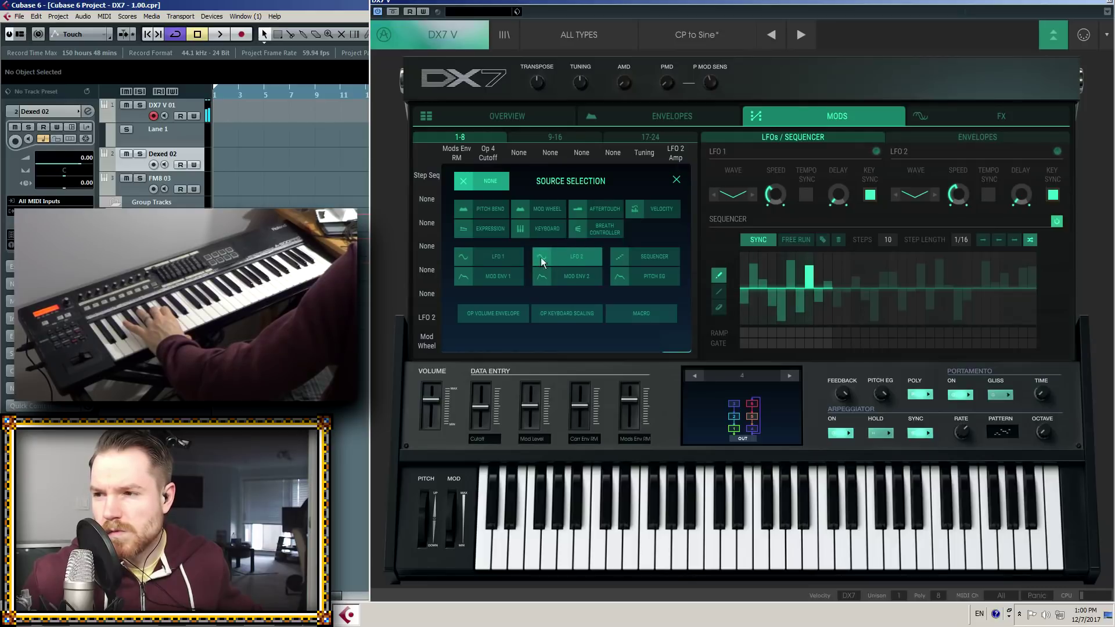
pyautogui.click(567, 257)
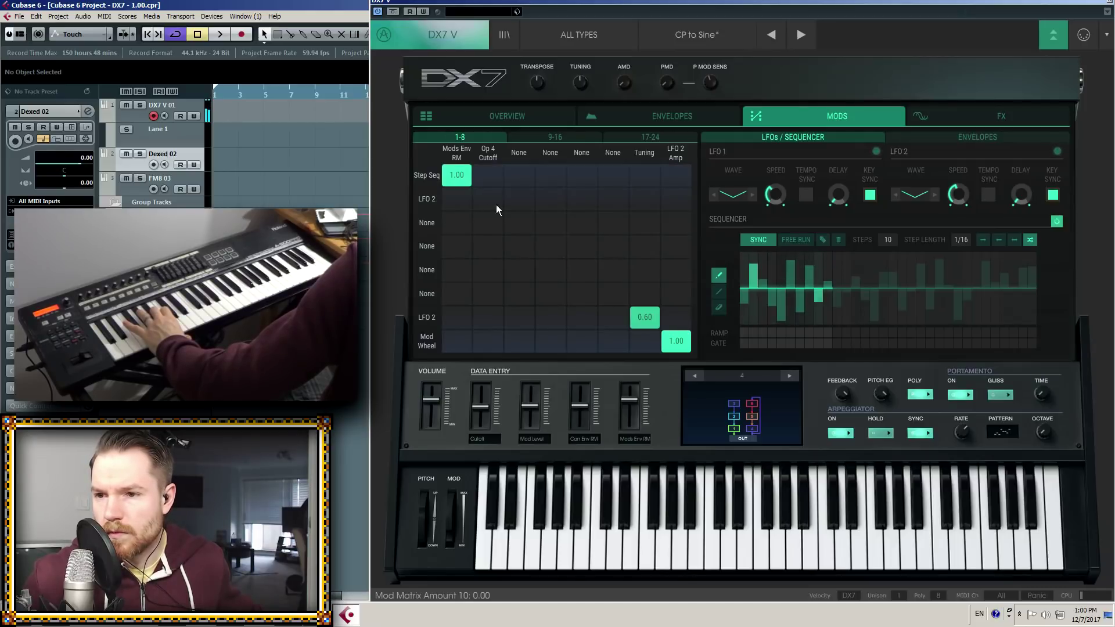
pyautogui.moveTo(504, 172); pyautogui.dragTo(517, 113)
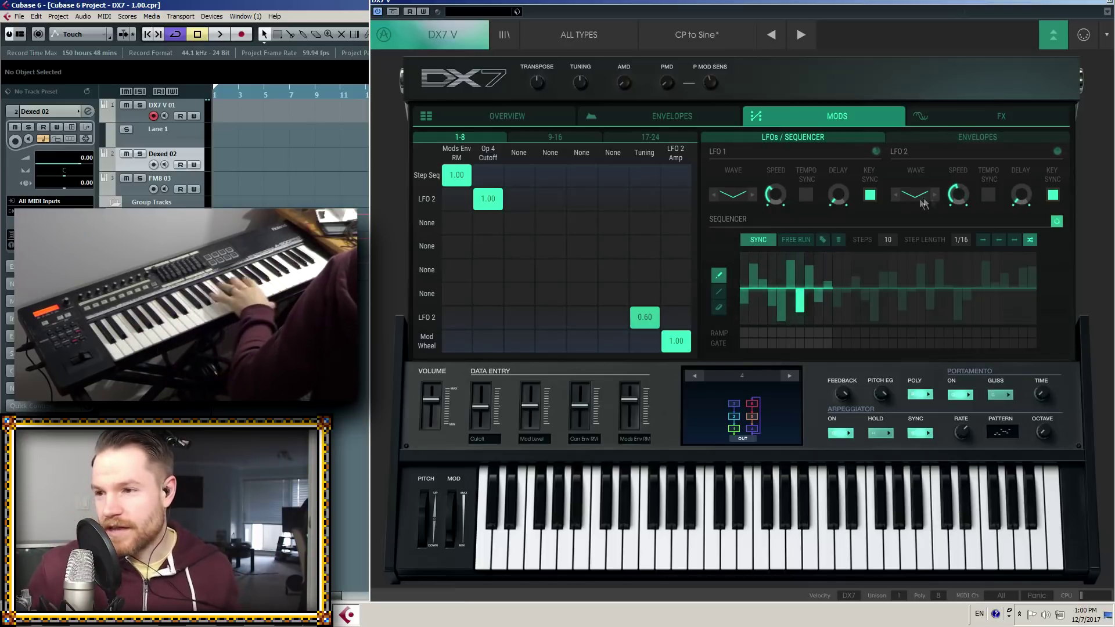
# Show the two modulation envelopes and advance to the CPU Drums preset
pyautogui.click(977, 137)
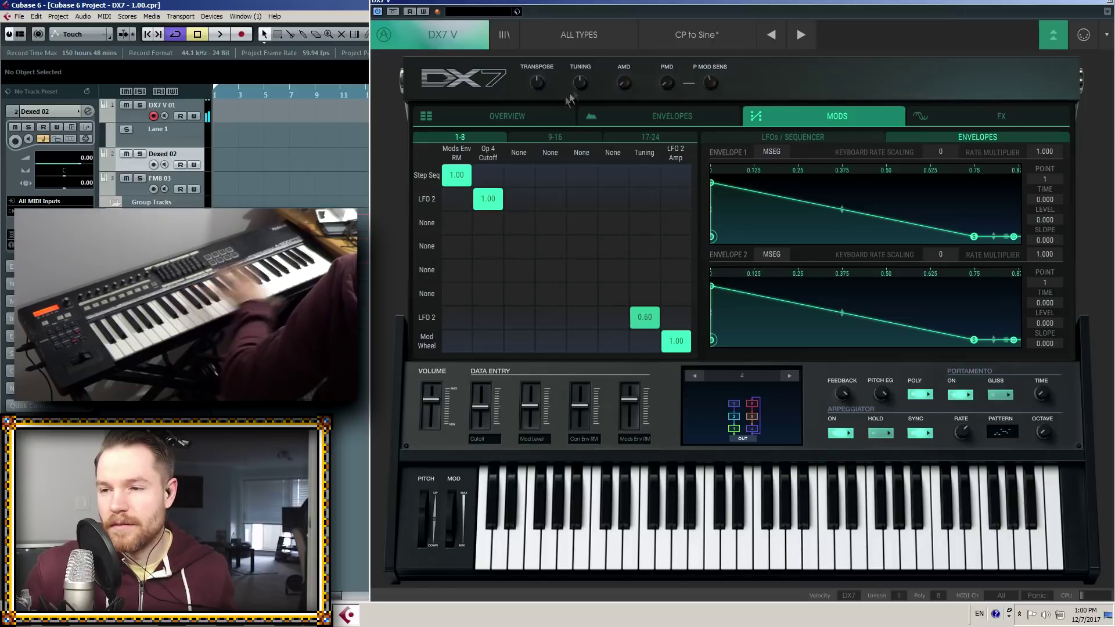
pyautogui.click(800, 36)
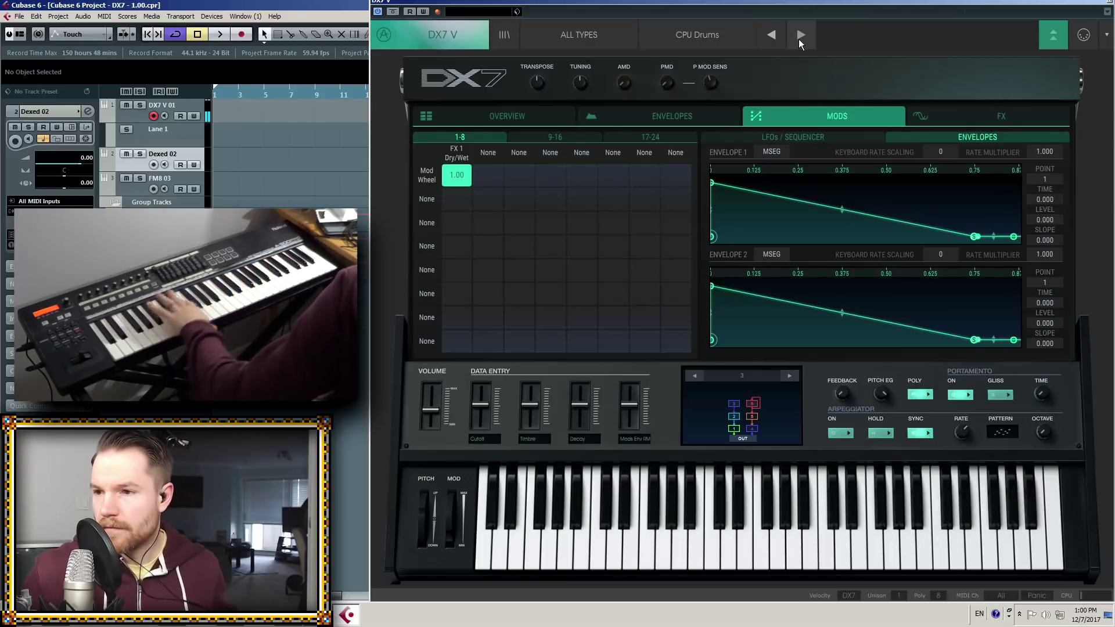
# Audition the presets Crawling Bass, Cricket Drums, Crossing Patterns, Crystal Pad, Dance Horn and Dance Organ in sequence
pyautogui.click(805, 35)
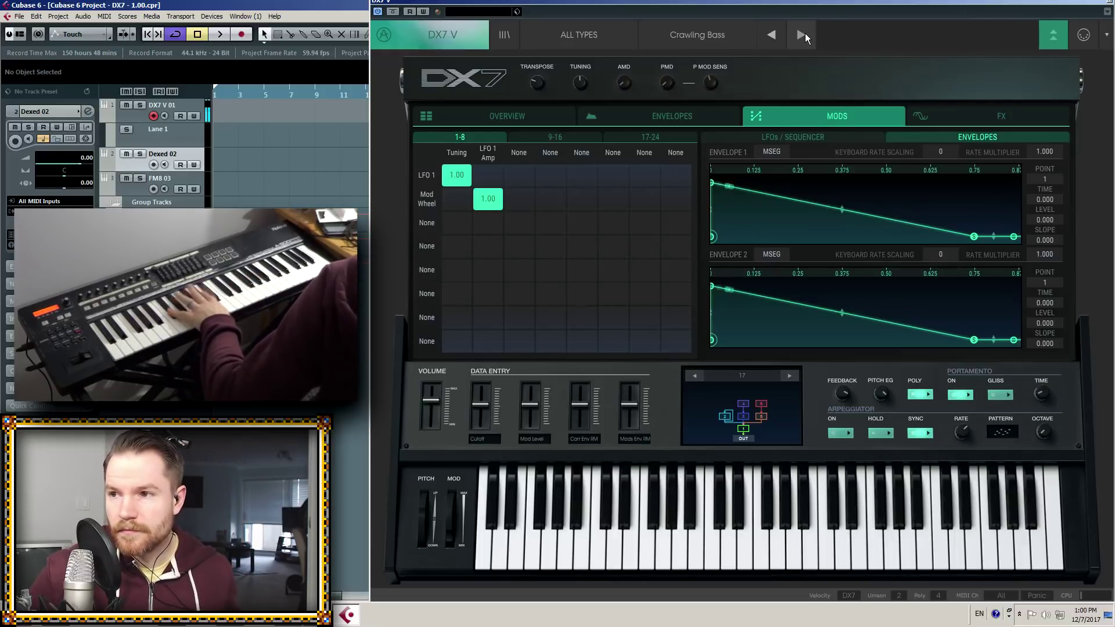
pyautogui.click(805, 33)
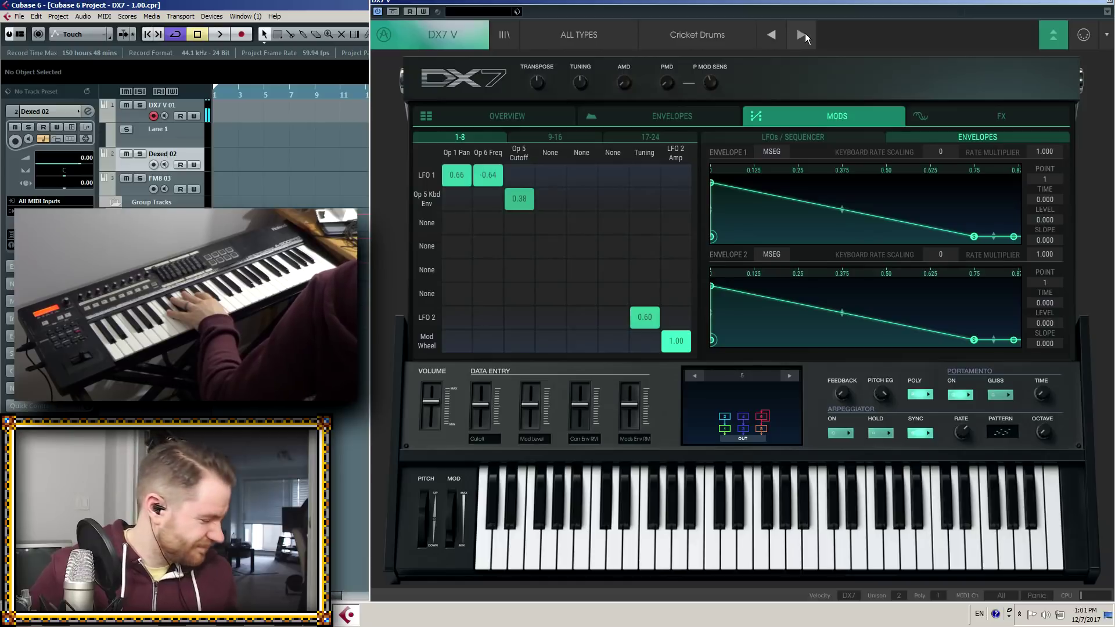
pyautogui.click(805, 33)
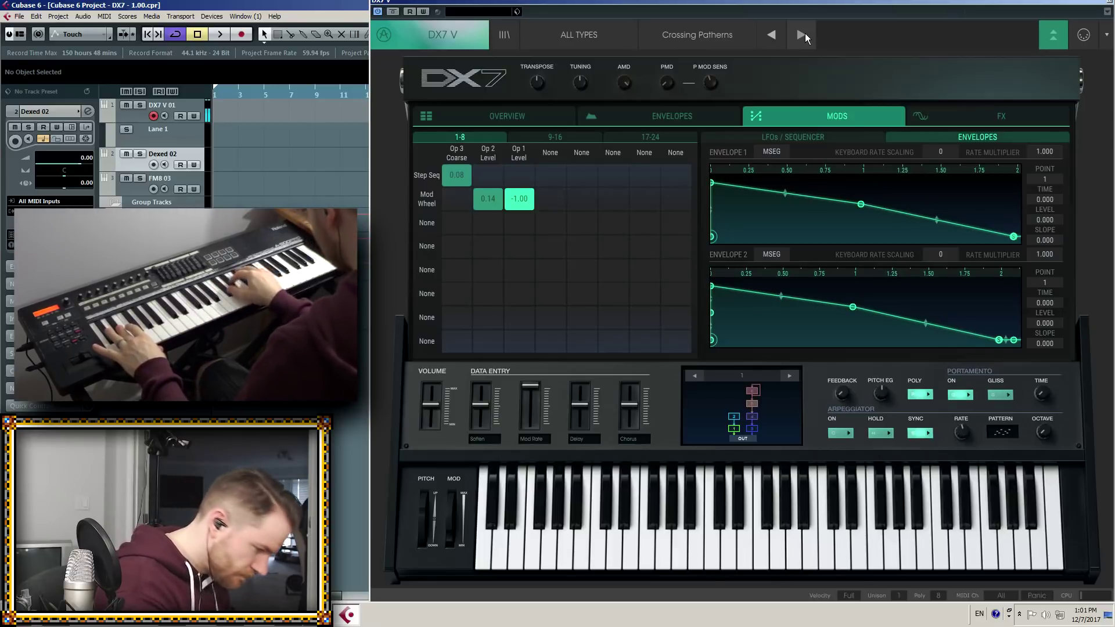
pyautogui.click(801, 35)
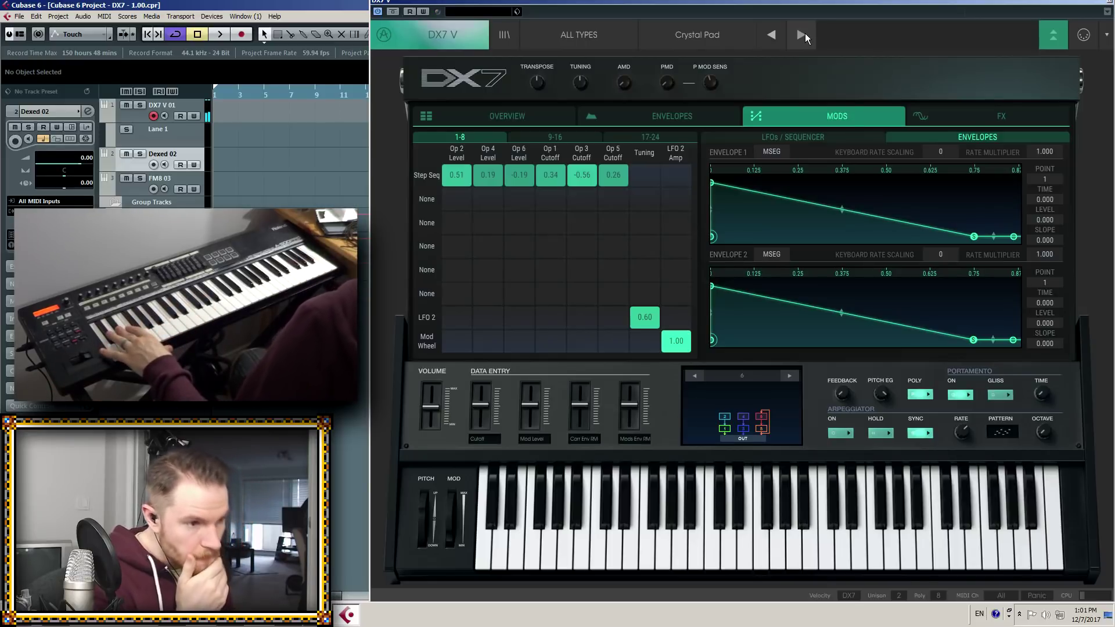
pyautogui.click(801, 35)
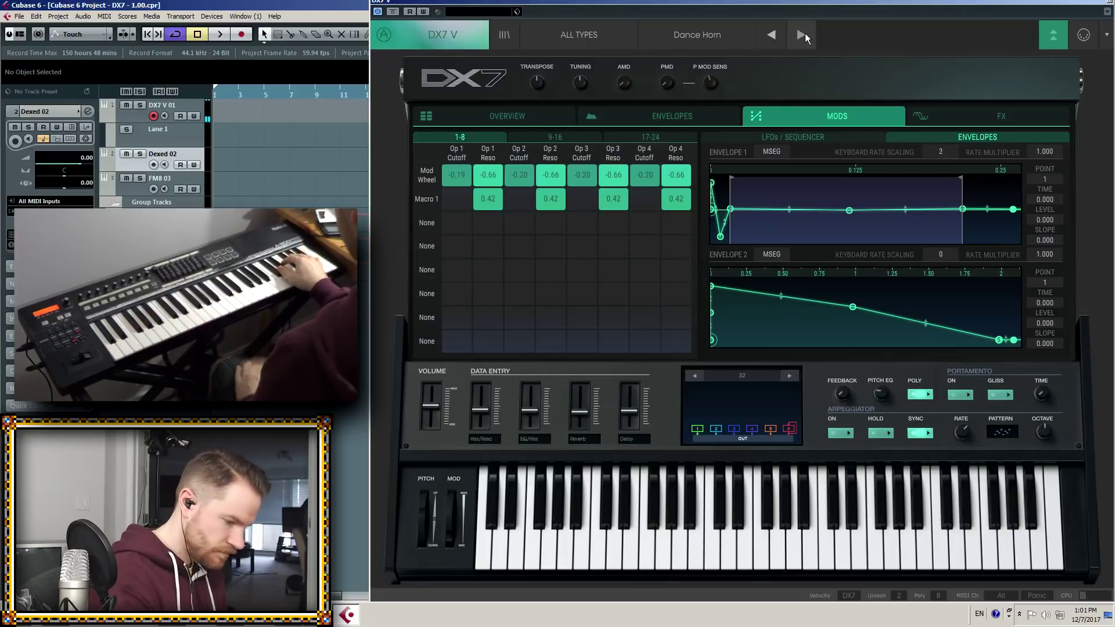
pyautogui.click(805, 34)
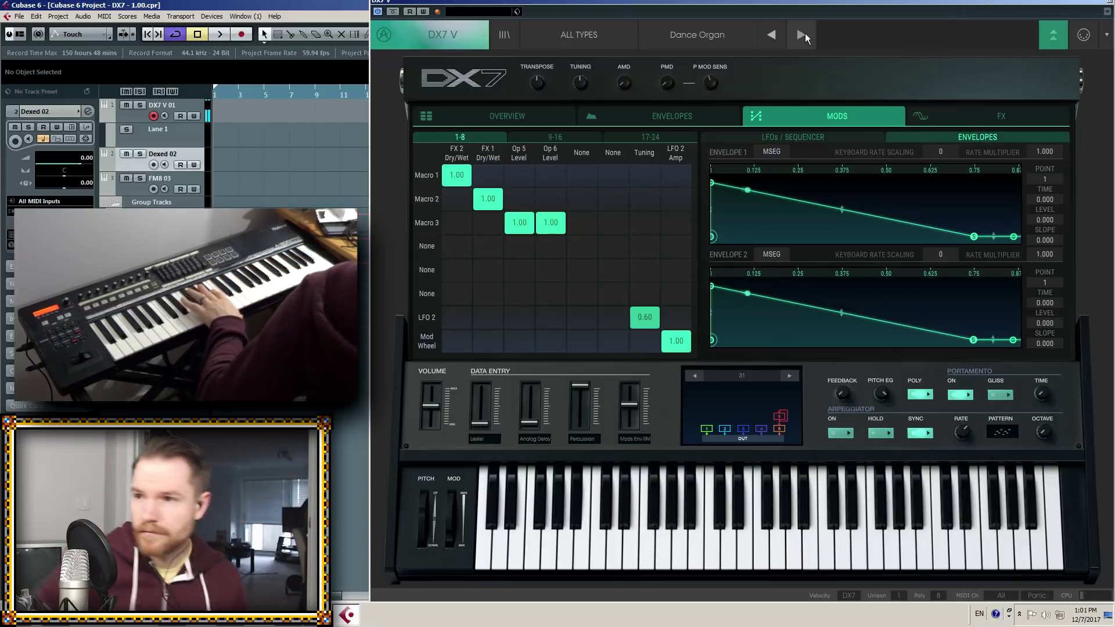
# Step through the presets Dark Arp Horn, Dark Psy Lead, Darkside Calypso and Default, and on to Digi Dirt Beep
pyautogui.click(805, 33)
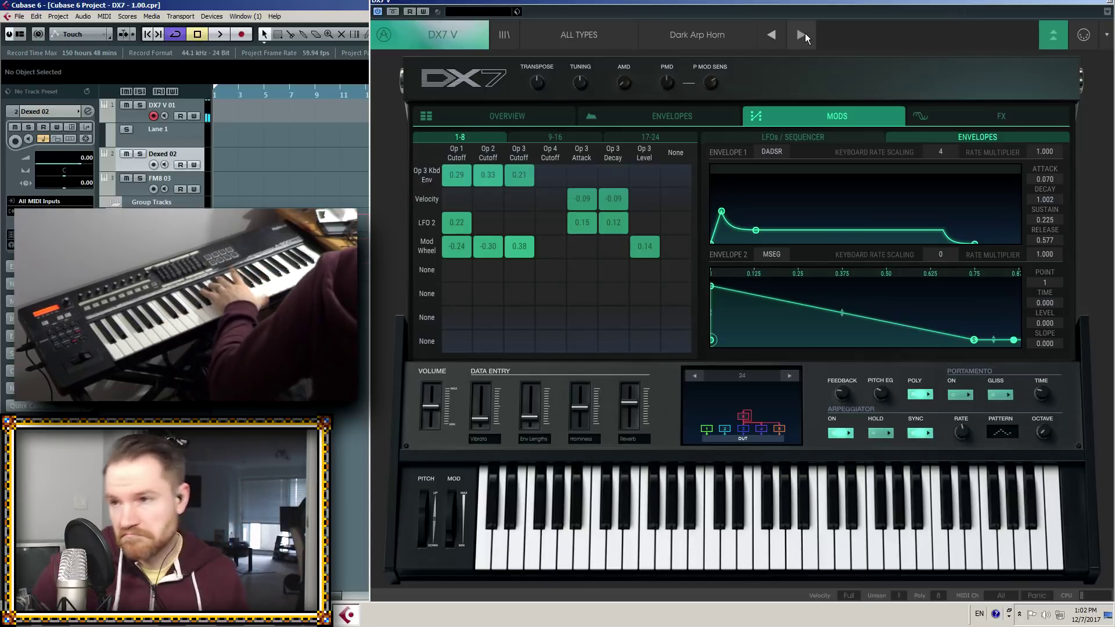
pyautogui.click(805, 33)
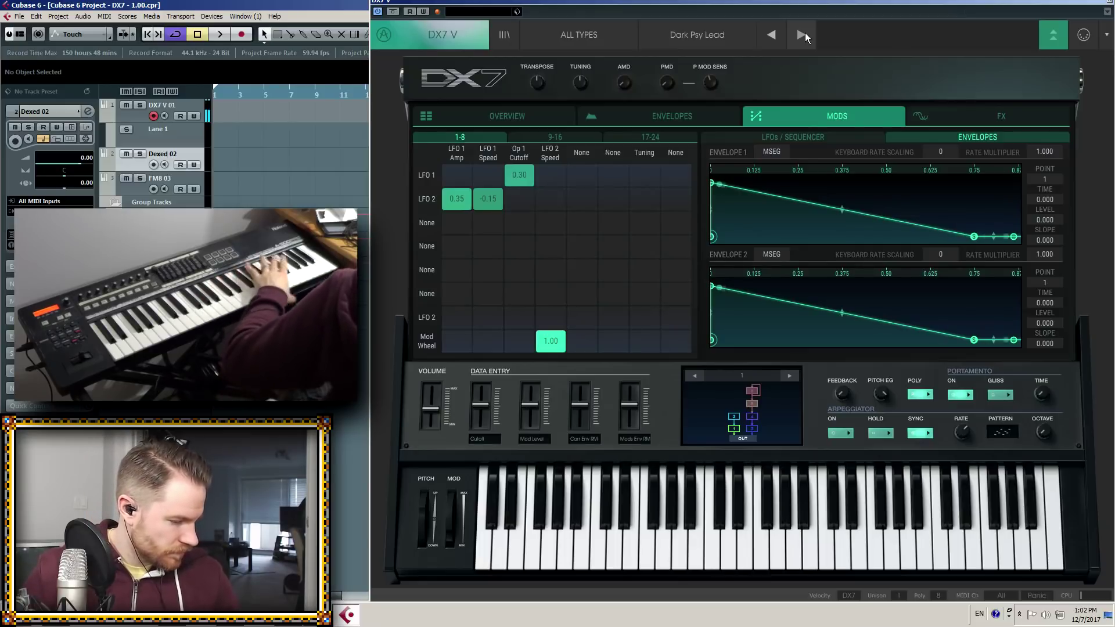
pyautogui.click(805, 34)
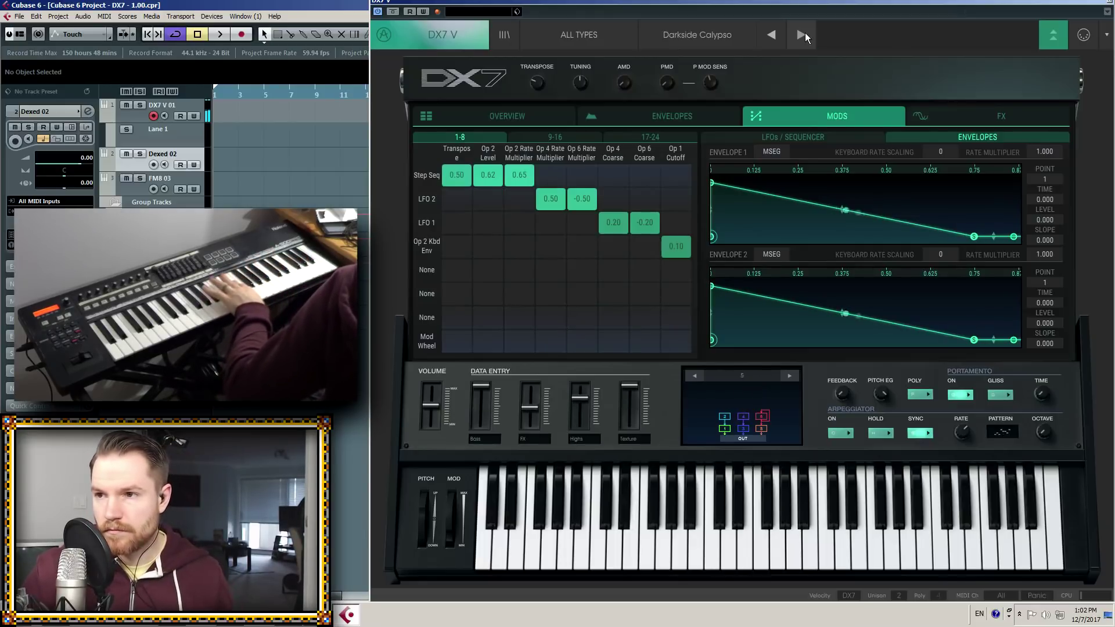
pyautogui.click(801, 35)
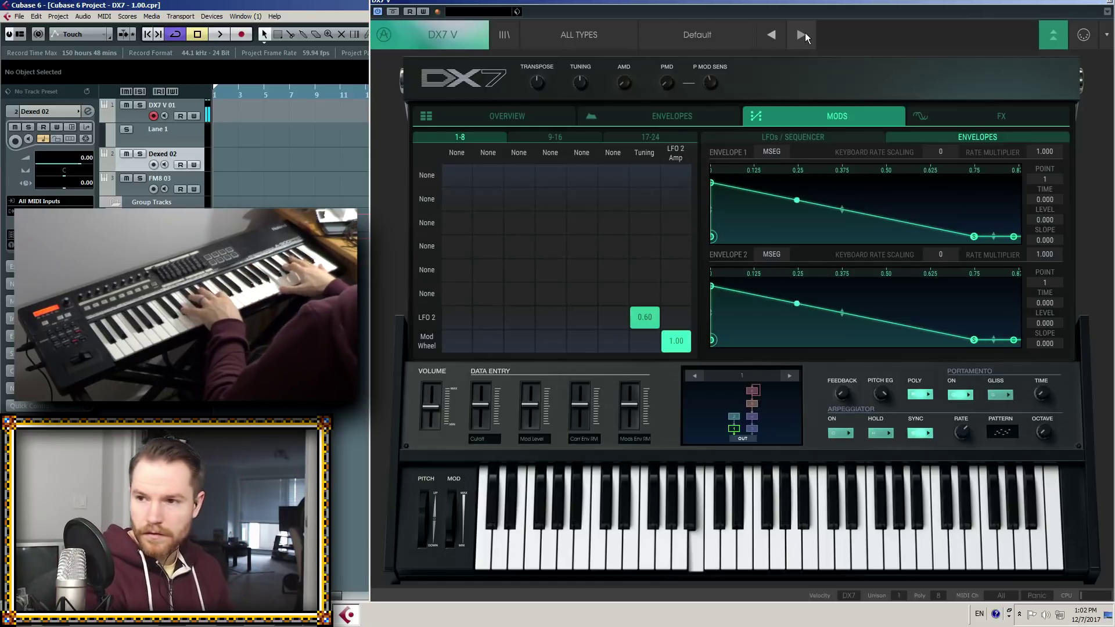
pyautogui.click(804, 36)
pyautogui.click(805, 36)
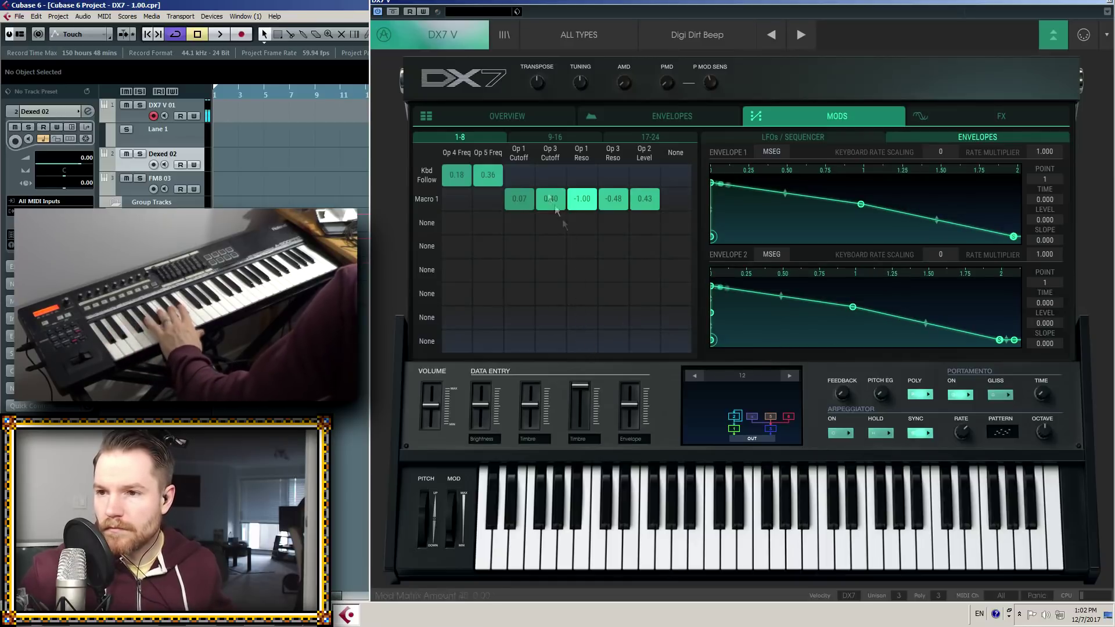
# Show the operator overview of the Digi Dirt Beep preset and adjust the output levels of OP2 and OP5
pyautogui.click(523, 114)
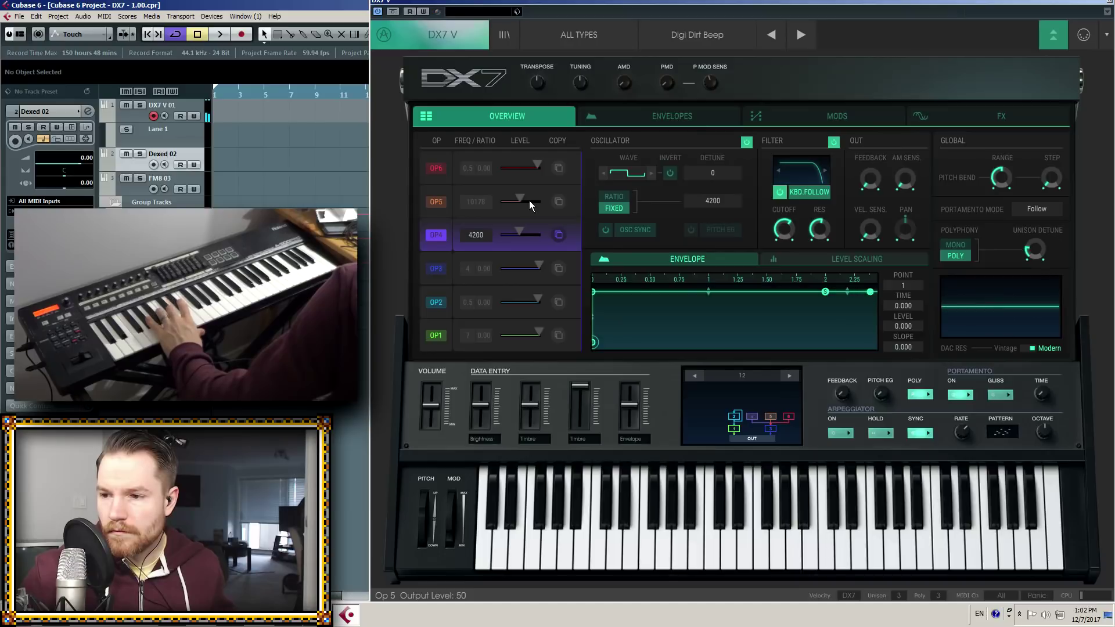
pyautogui.moveTo(541, 302)
pyautogui.mouseDown()
pyautogui.moveTo(422, 290)
pyautogui.moveTo(551, 292)
pyautogui.mouseUp()
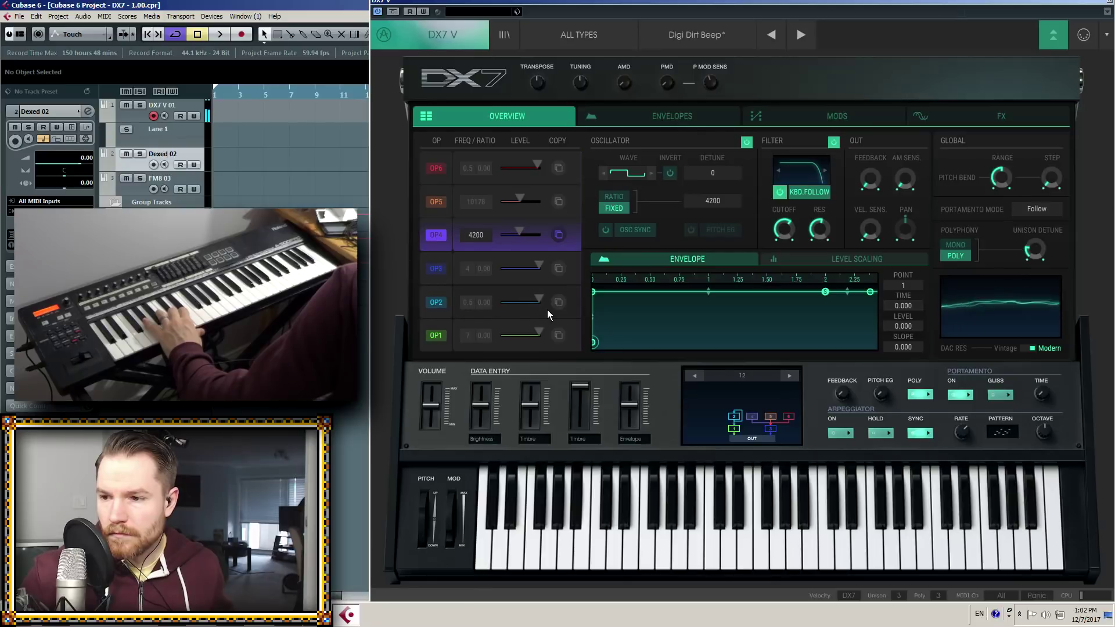
pyautogui.moveTo(521, 200)
pyautogui.mouseDown()
pyautogui.moveTo(555, 203)
pyautogui.moveTo(500, 197)
pyautogui.moveTo(540, 193)
pyautogui.moveTo(513, 190)
pyautogui.mouseUp()
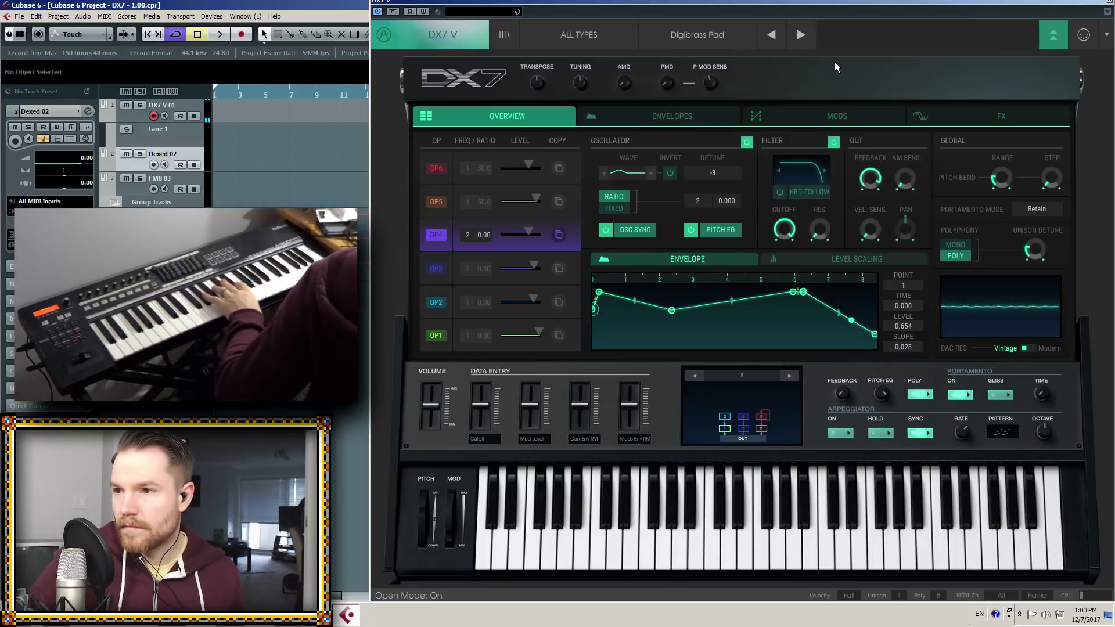
# Advance to the Digital Ghost preset, and load Dist Lead and Dire Dreams from the preset browser to audition them
pyautogui.click(802, 34)
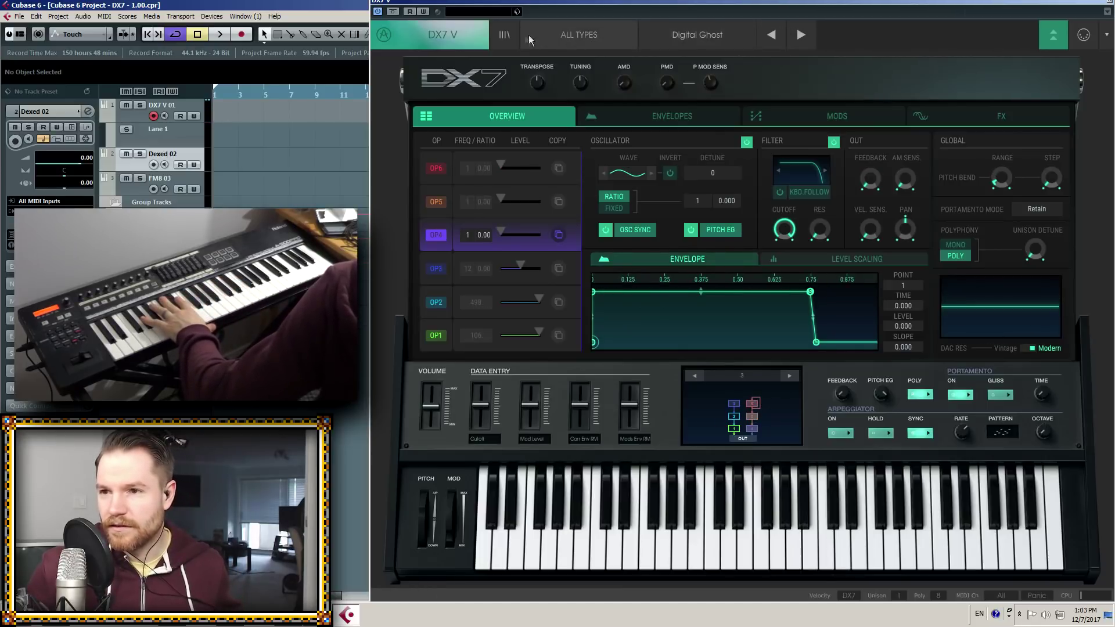
pyautogui.click(504, 34)
pyautogui.scroll(-5, 650, 250)
pyautogui.scroll(-4, 656, 233)
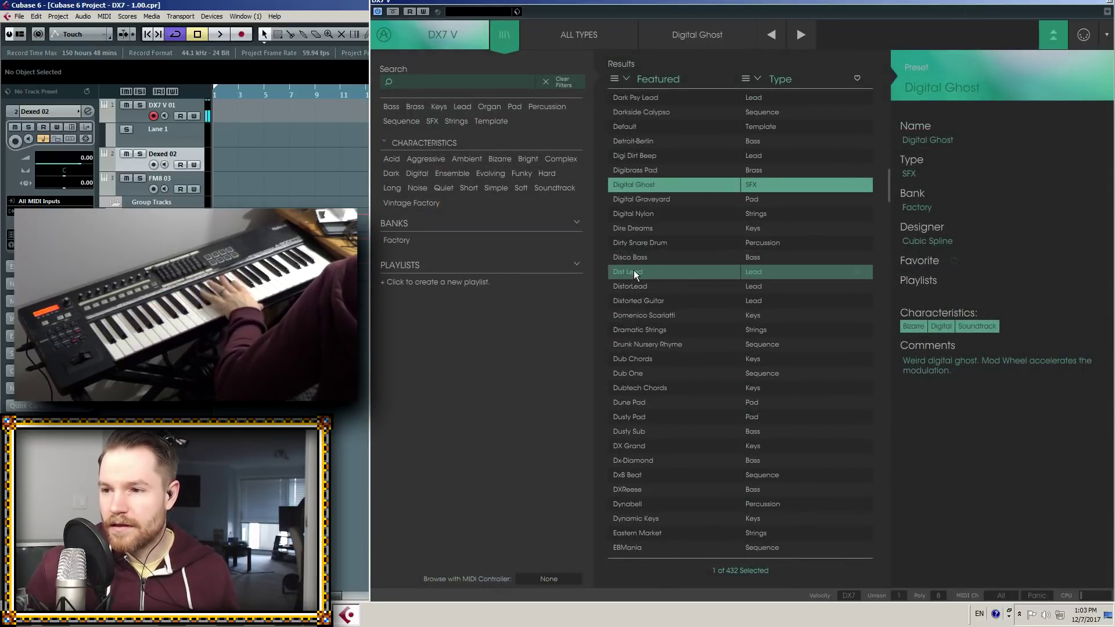
pyautogui.click(634, 273)
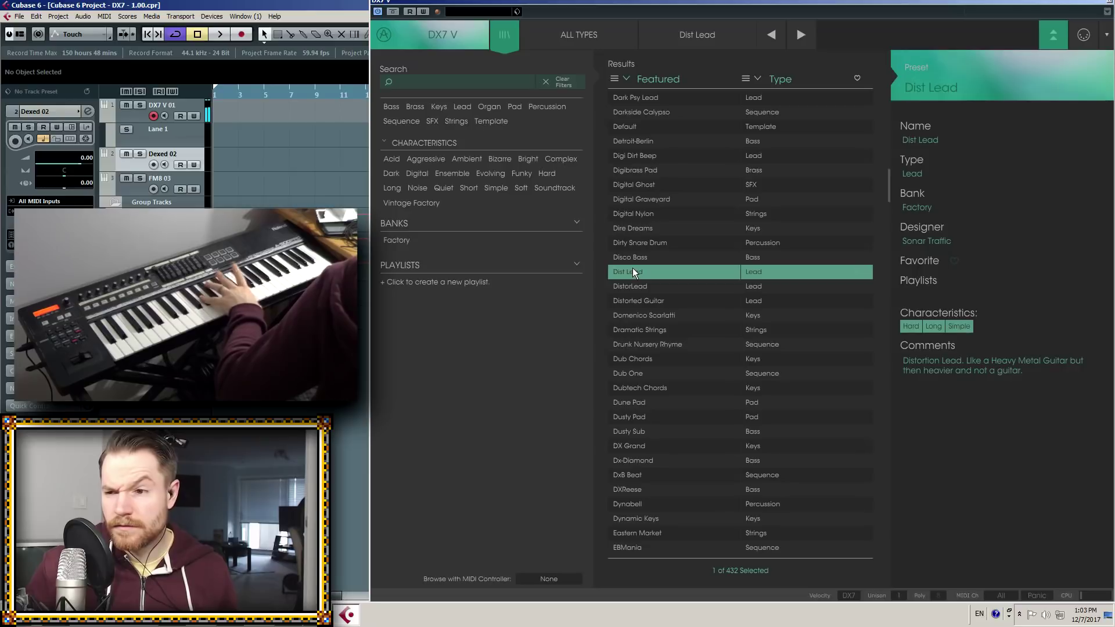
pyautogui.click(636, 231)
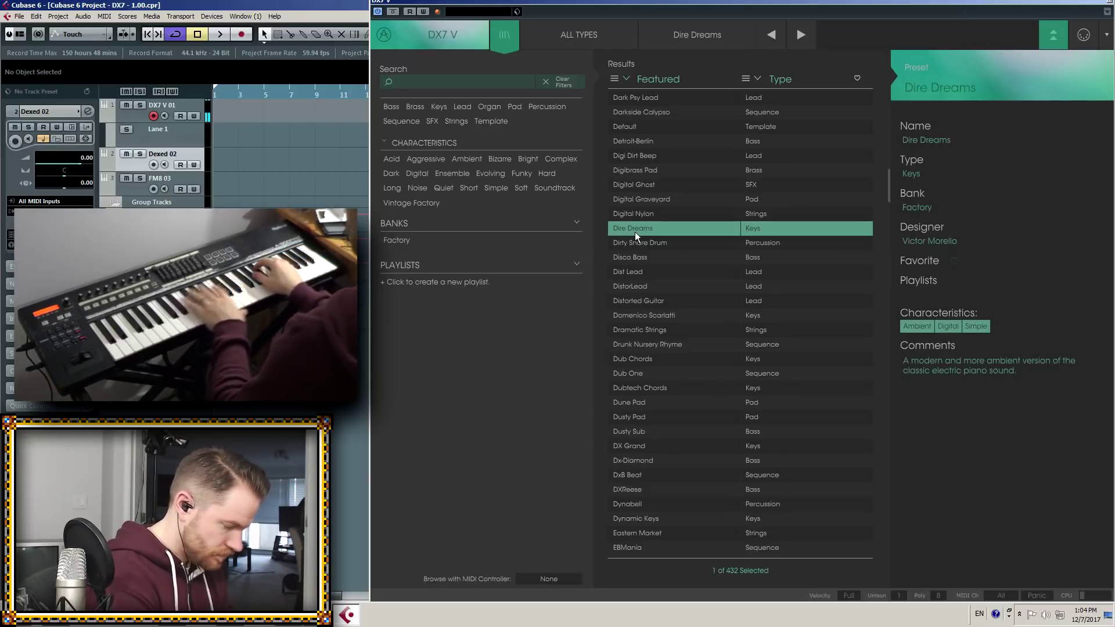
# Audition Dirty Snare Drum, Distorted Guitar and DistorLead from the preset browser
pyautogui.click(623, 241)
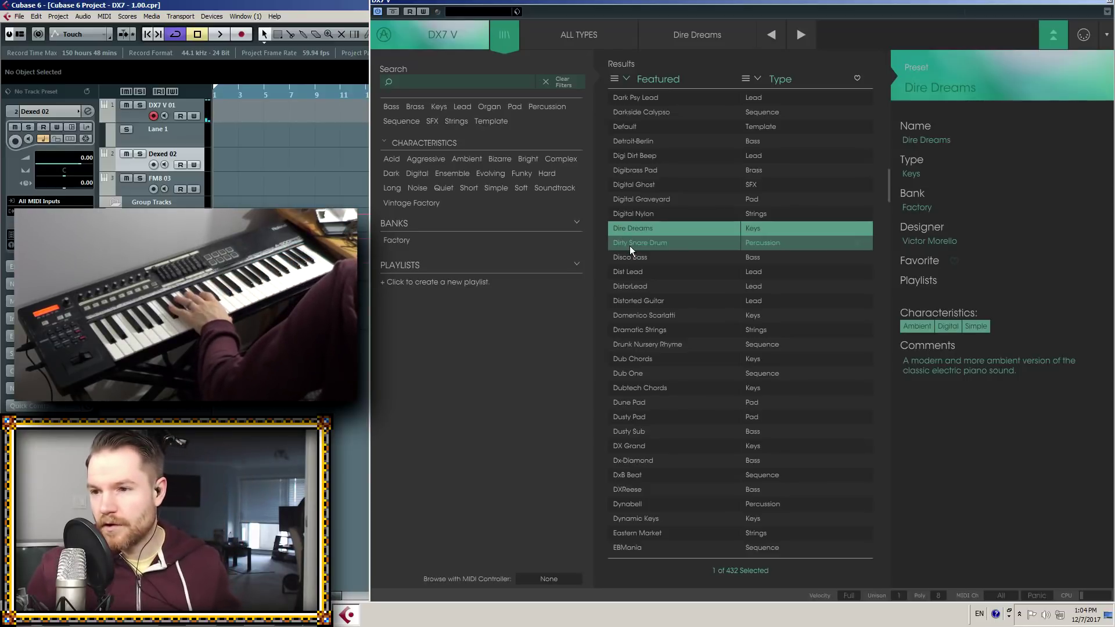
pyautogui.doubleClick(631, 245)
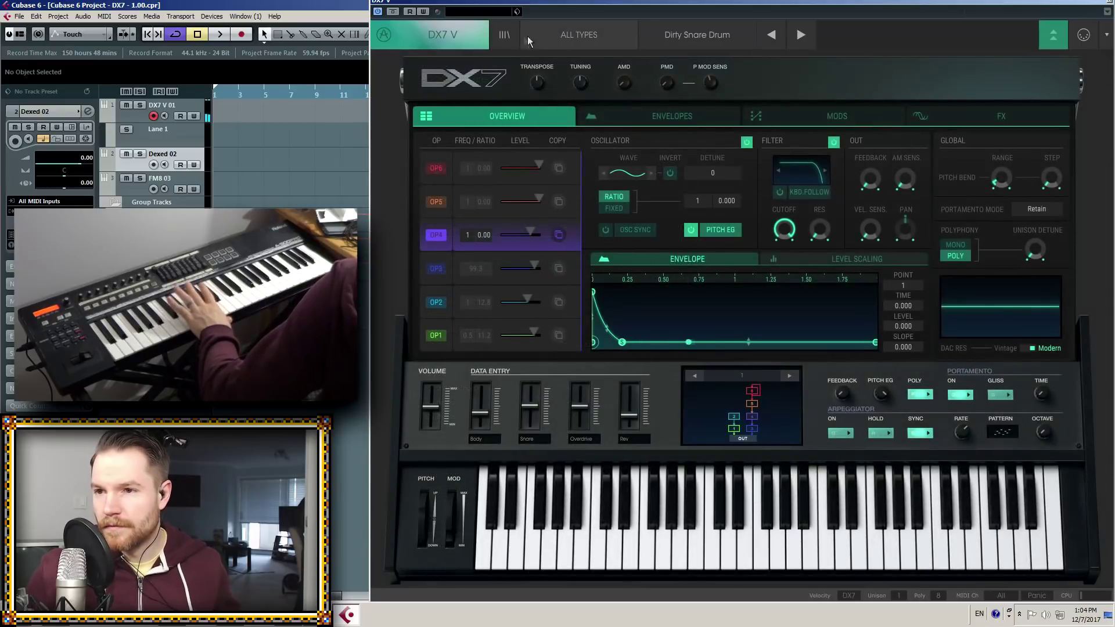
pyautogui.click(503, 33)
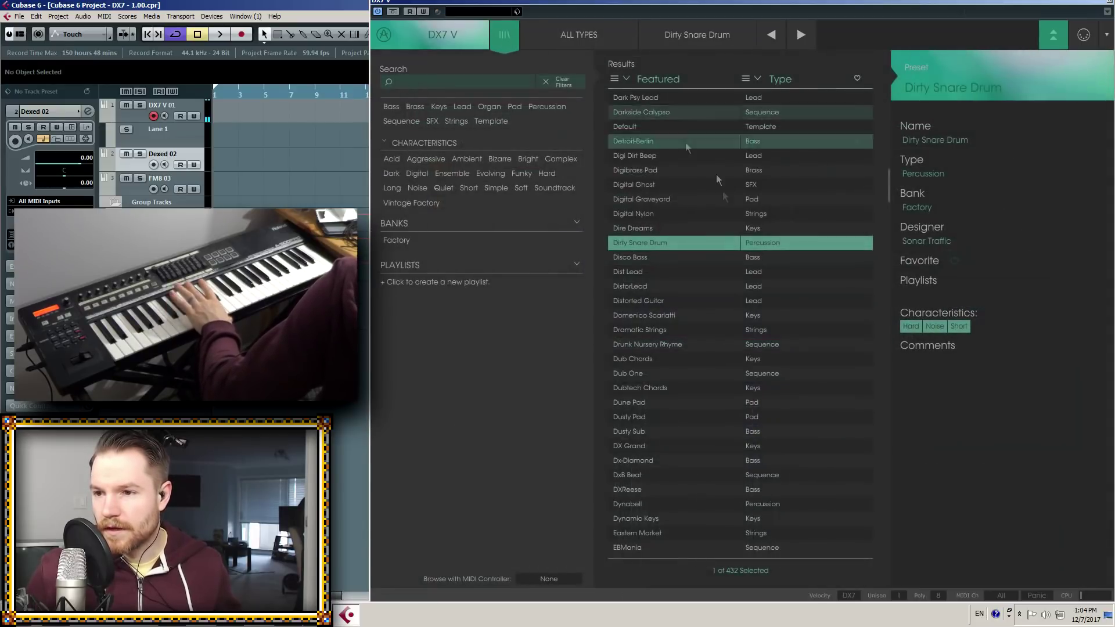
pyautogui.click(643, 302)
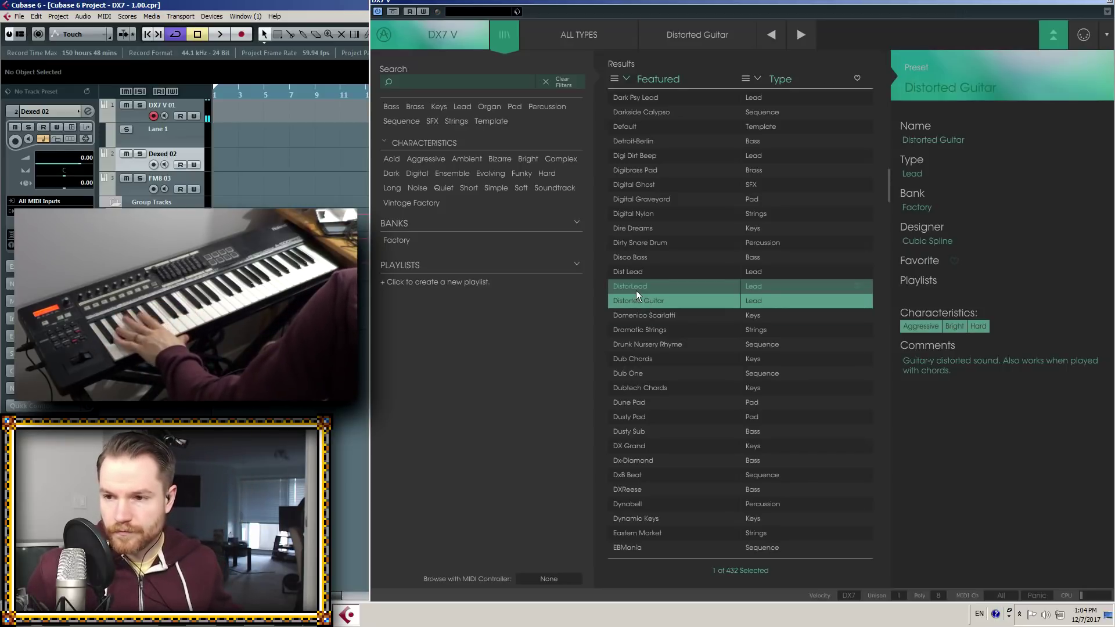
pyautogui.doubleClick(635, 291)
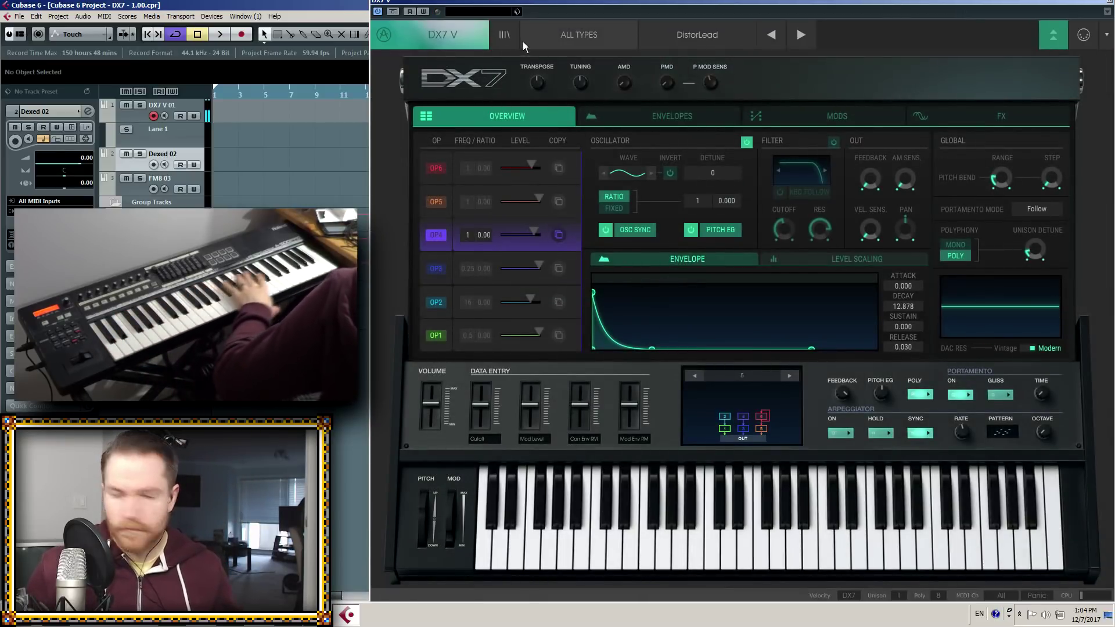
# Audition Dusty Sub, DxB Beat and DX Grand from the preset browser, and load DXReese into the synth view
pyautogui.click(510, 38)
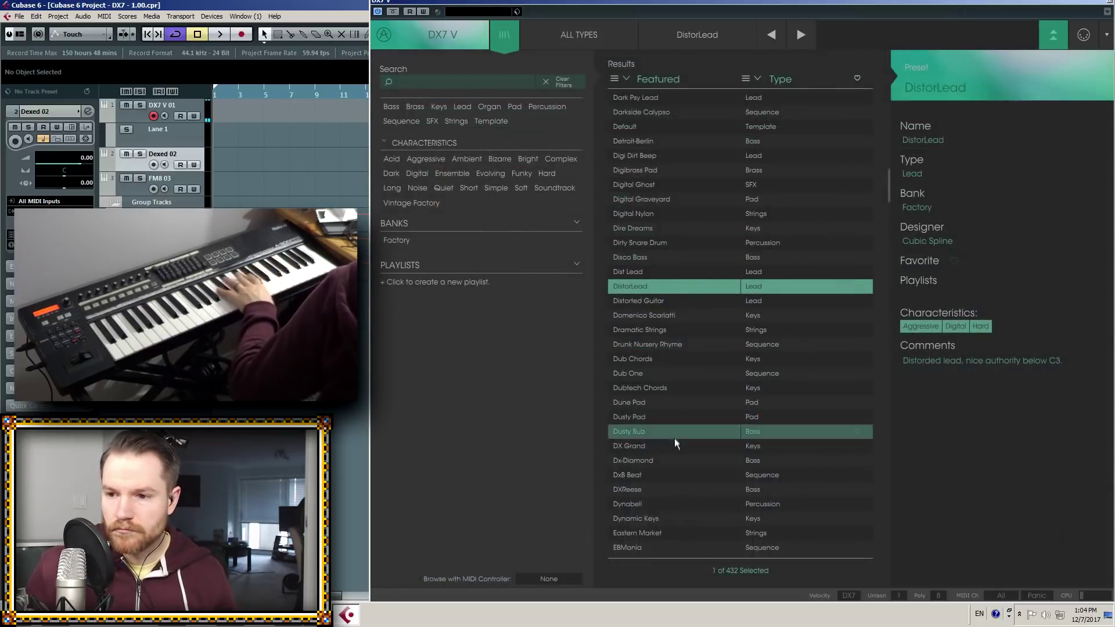
pyautogui.click(648, 433)
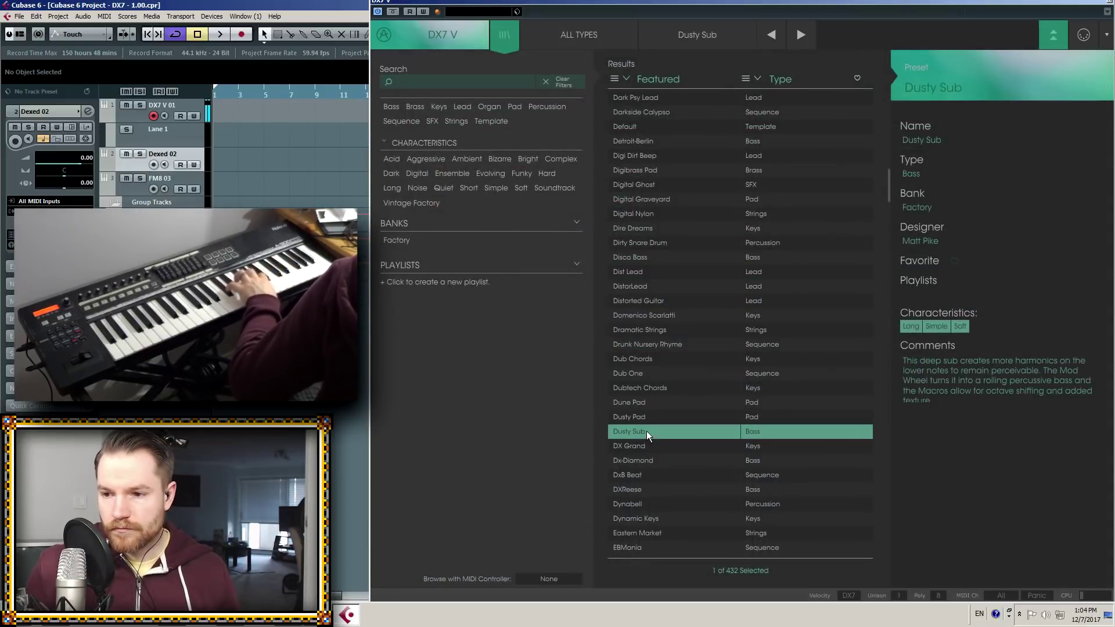
pyautogui.click(634, 475)
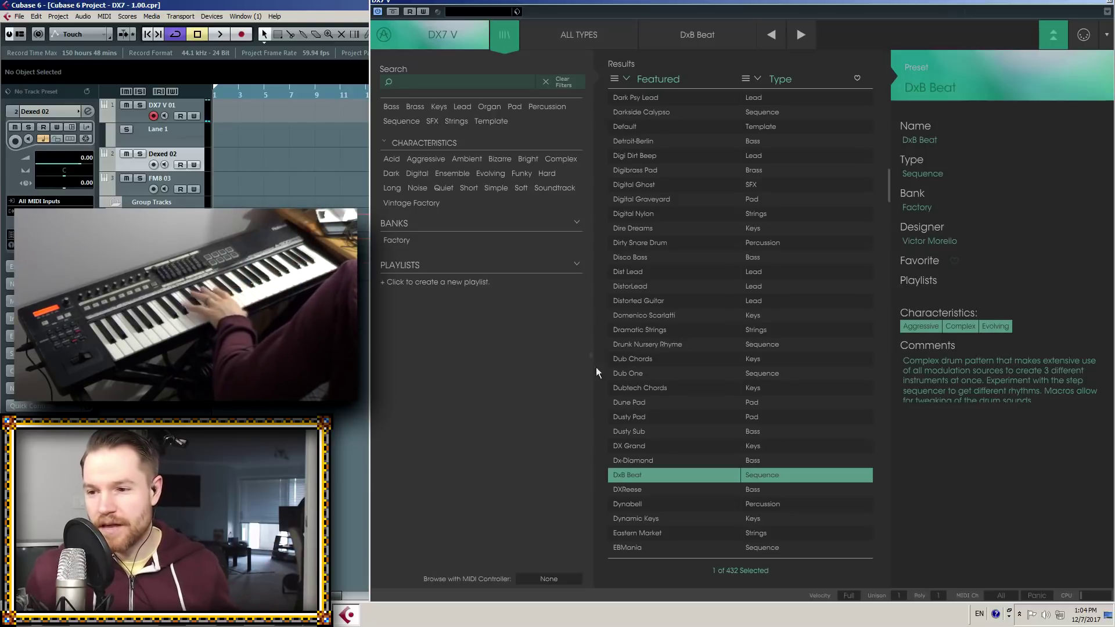
pyautogui.click(634, 447)
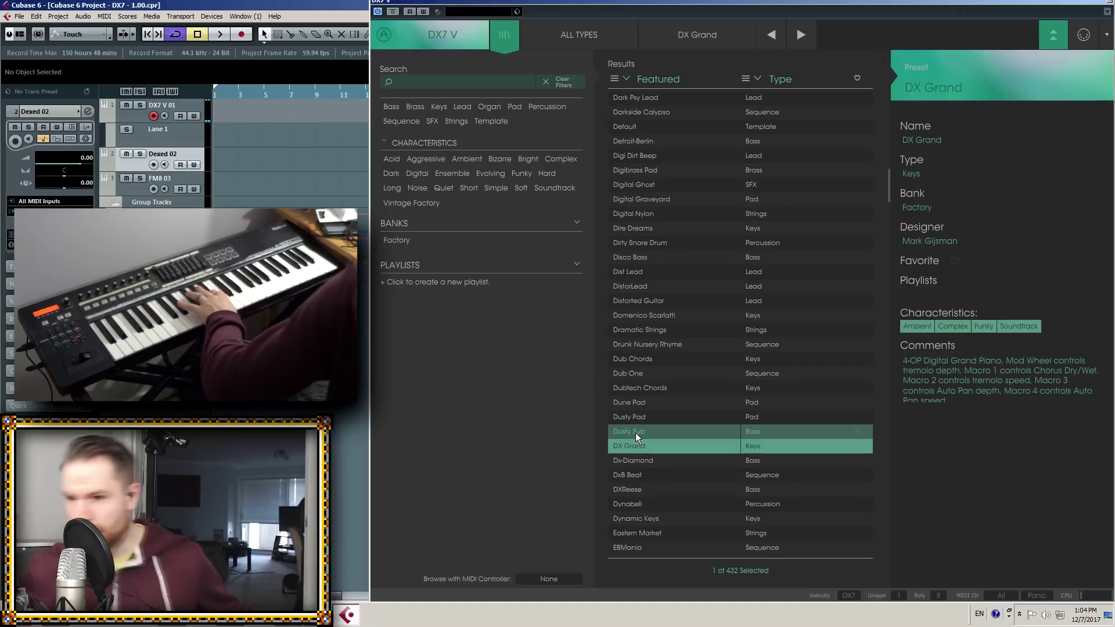
pyautogui.doubleClick(633, 490)
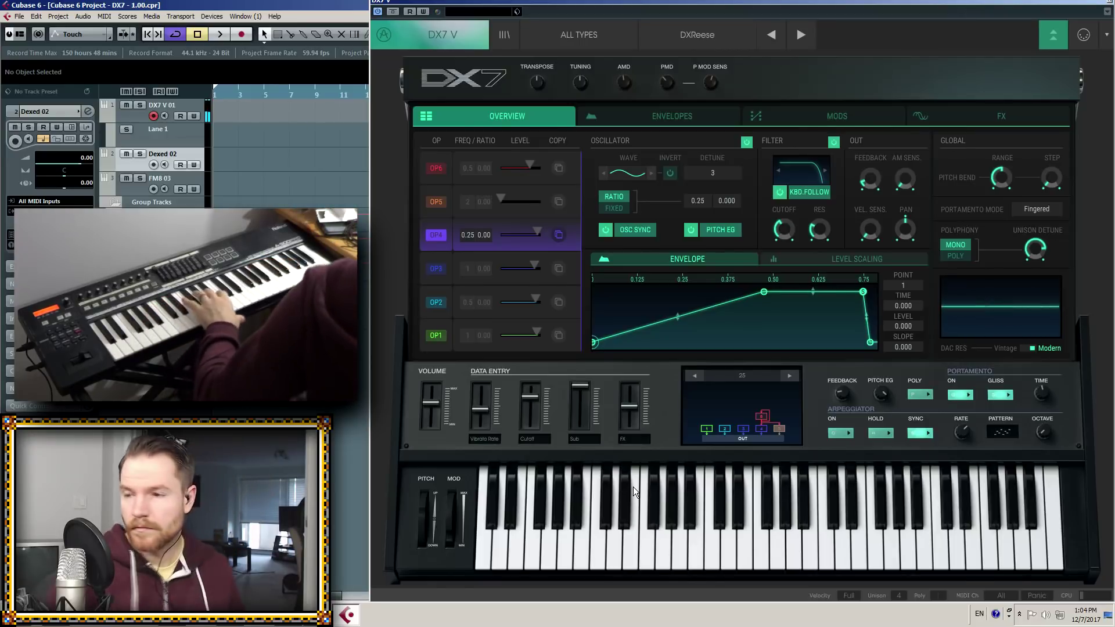
# Step through the presets Dynabell, Dynamic Keys, Eastern Market, EBMania, Electric Chord and Electric Saw Bass
pyautogui.click(800, 36)
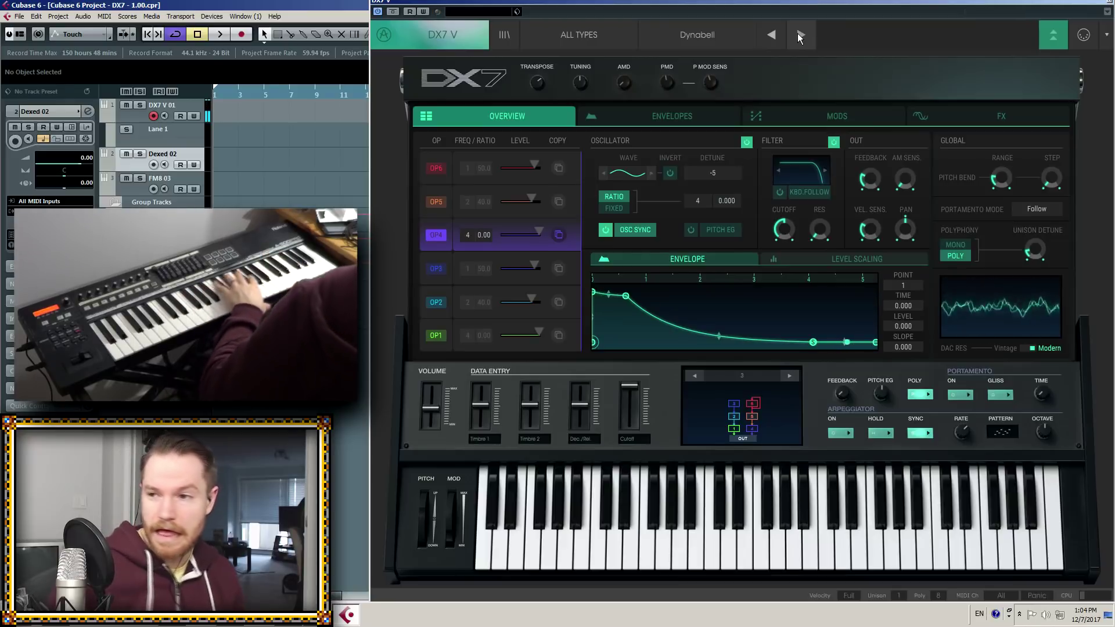
pyautogui.click(800, 36)
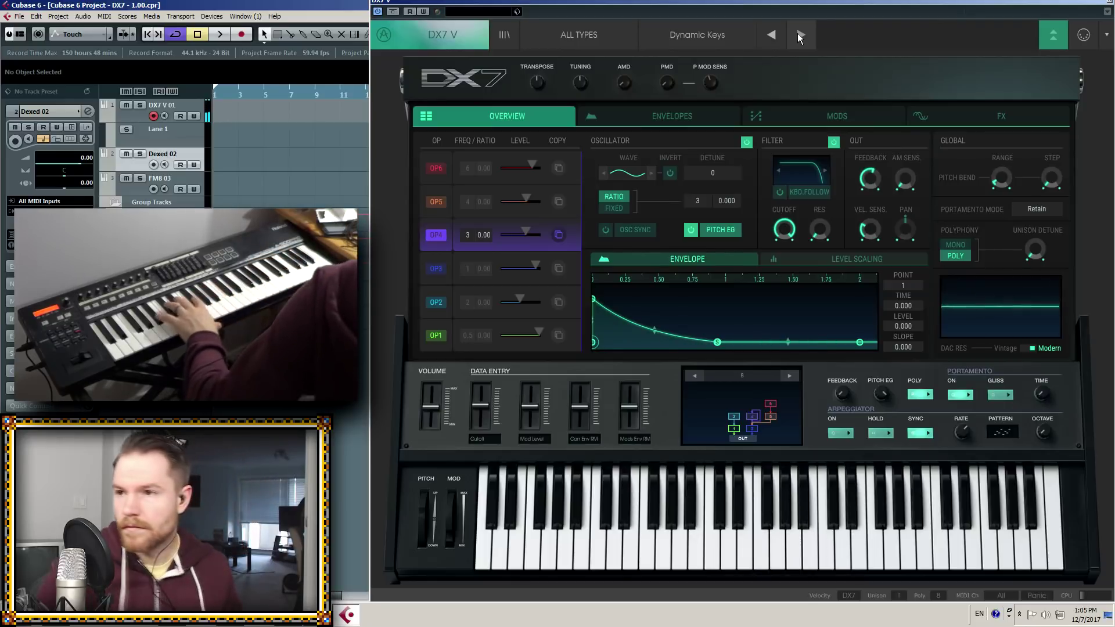
pyautogui.click(800, 36)
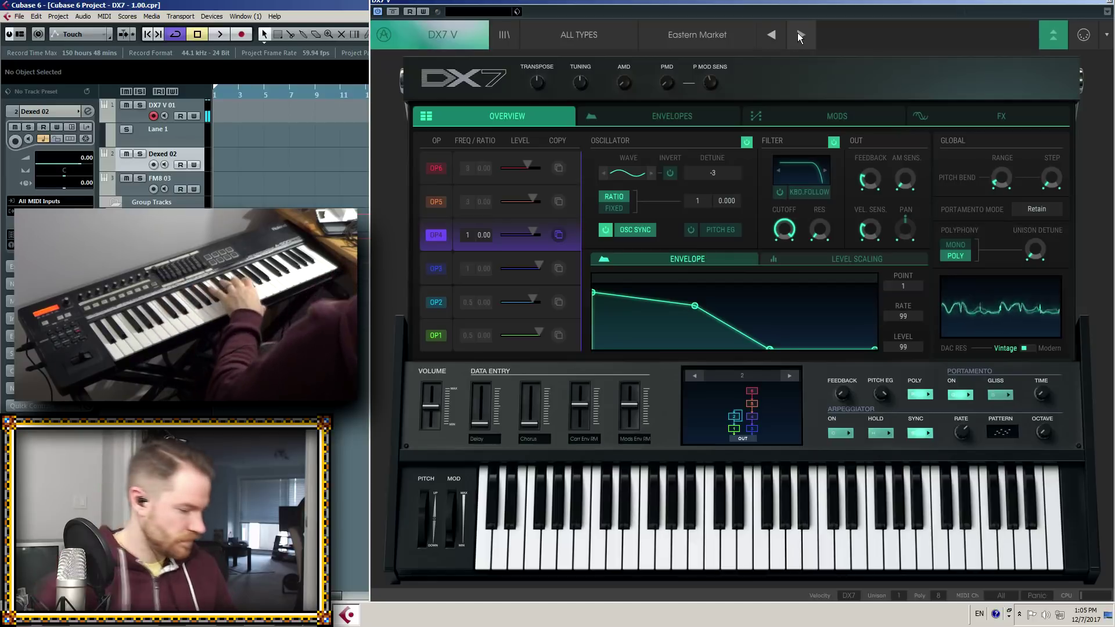
pyautogui.click(800, 35)
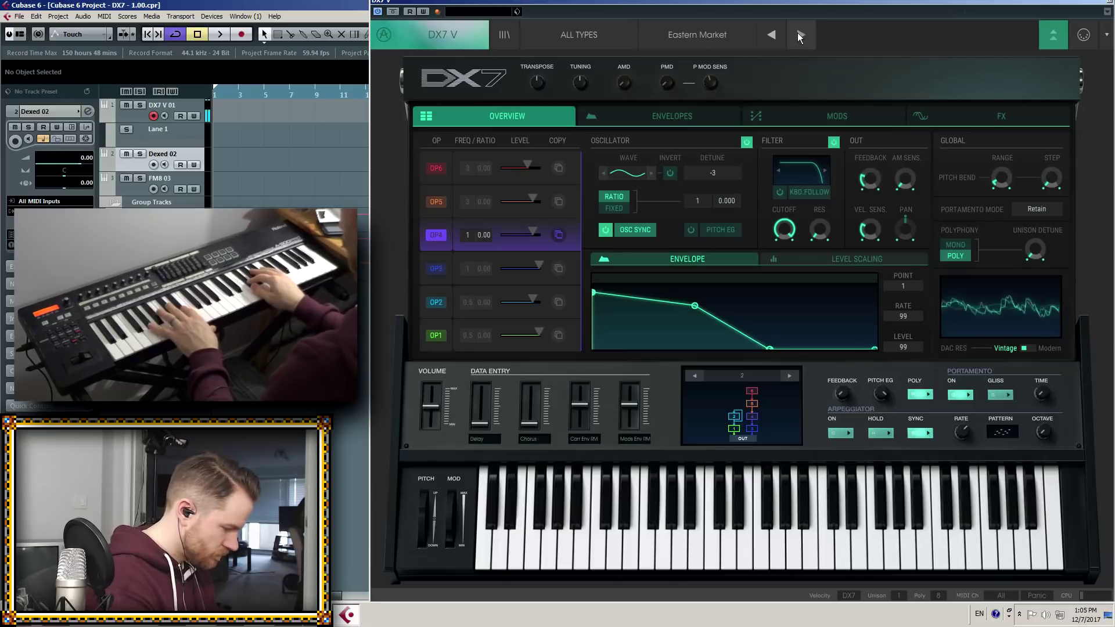
pyautogui.click(799, 37)
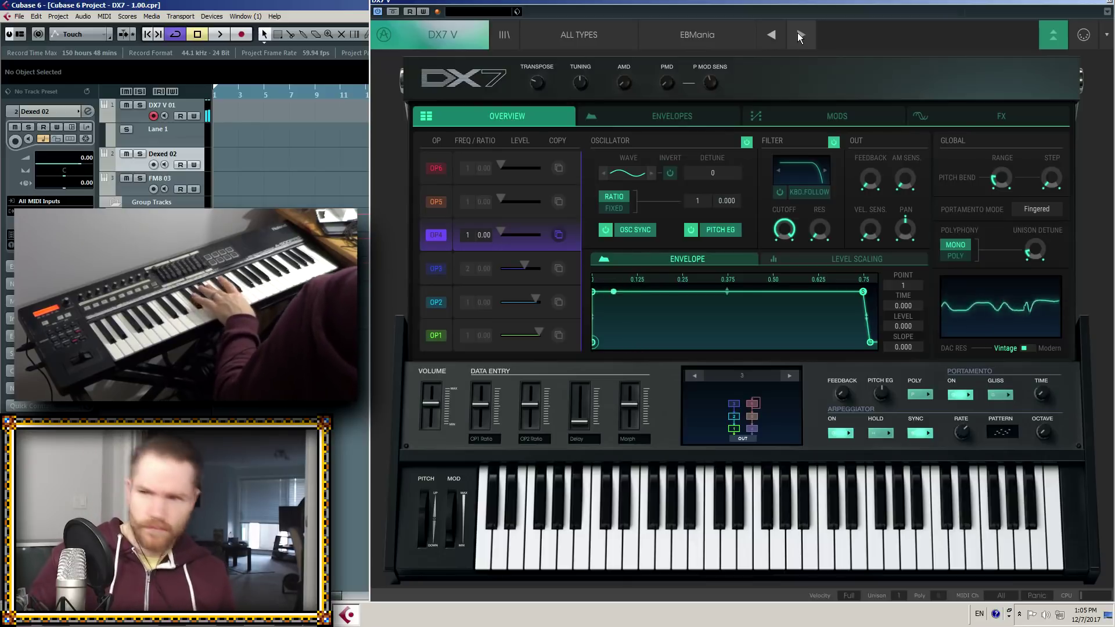
pyautogui.click(799, 36)
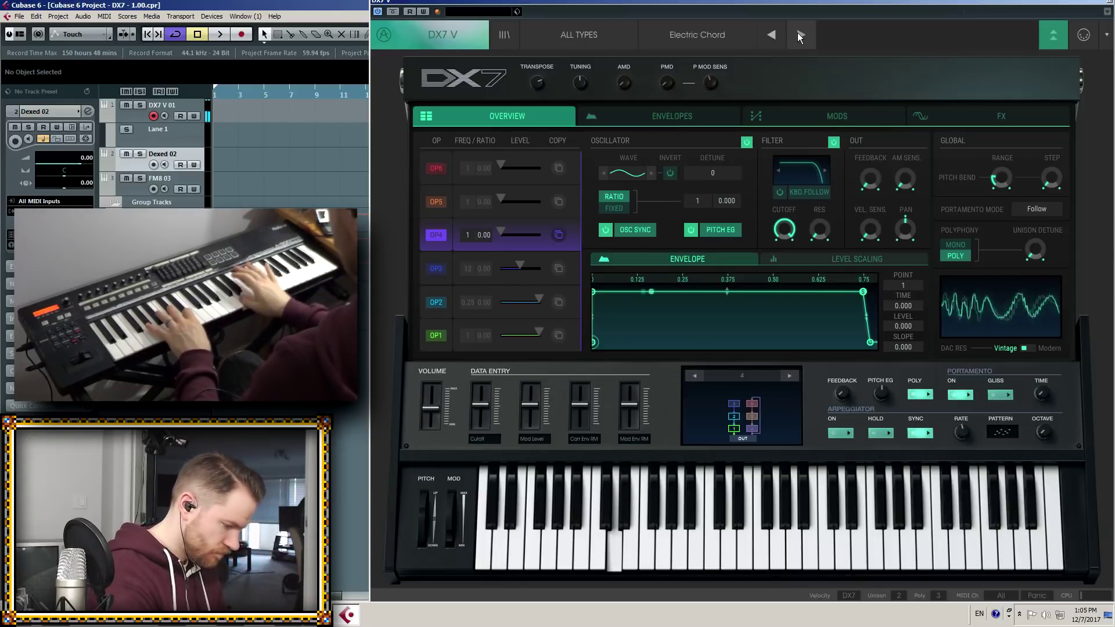
pyautogui.click(798, 34)
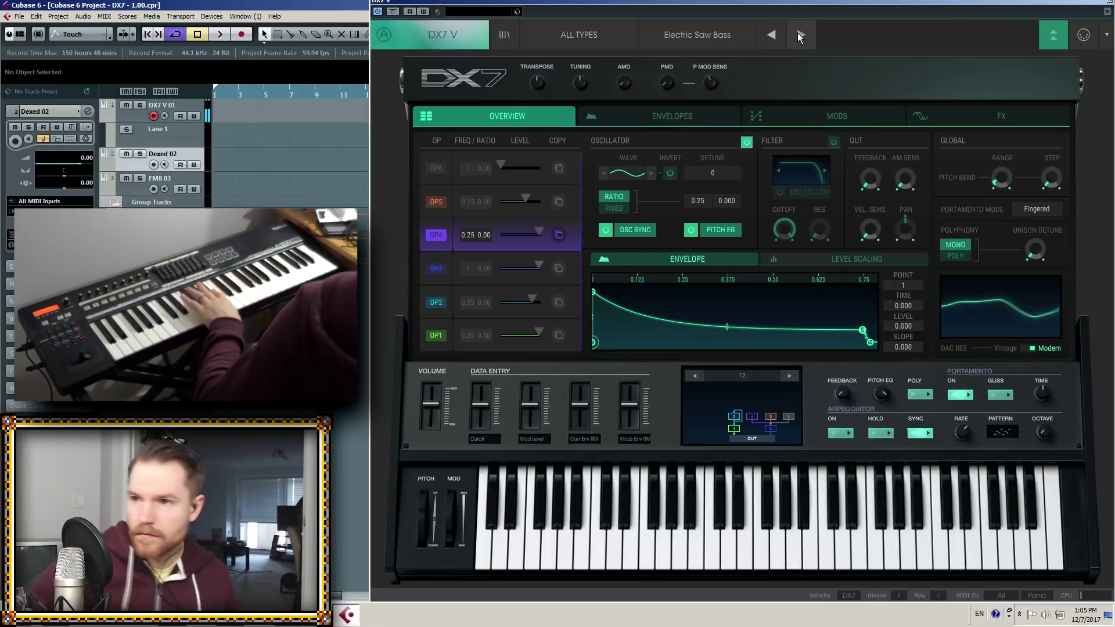
# Step through the presets Electric Spinetta, Electric Wobble Bass, Enchanted, Ernst Zacharias, Ethereal Squares and Everchanging
pyautogui.click(797, 33)
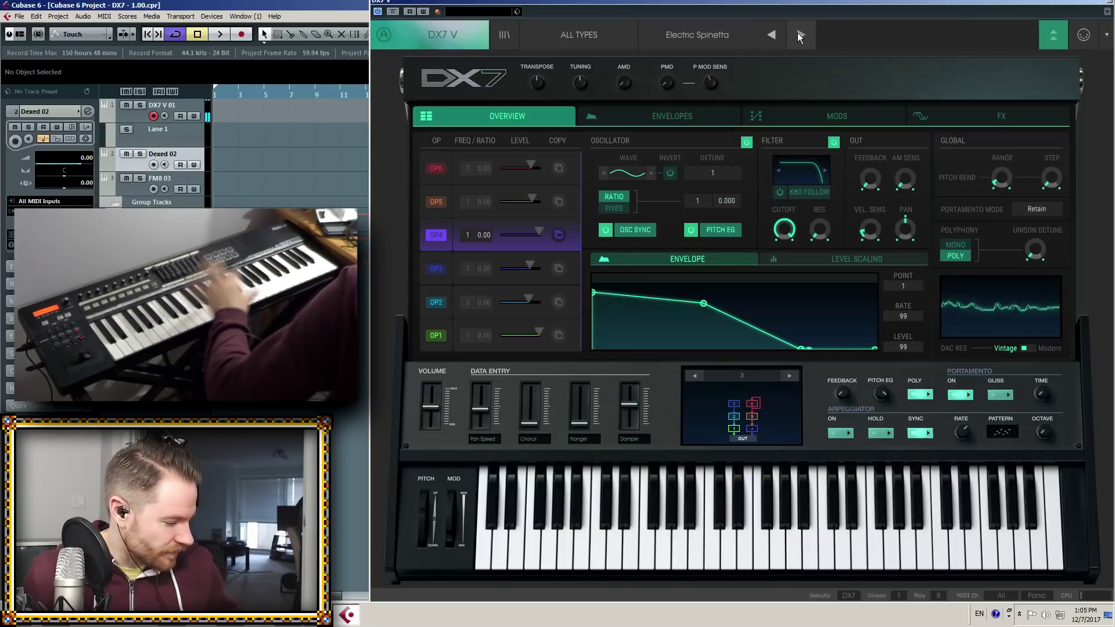
pyautogui.click(804, 33)
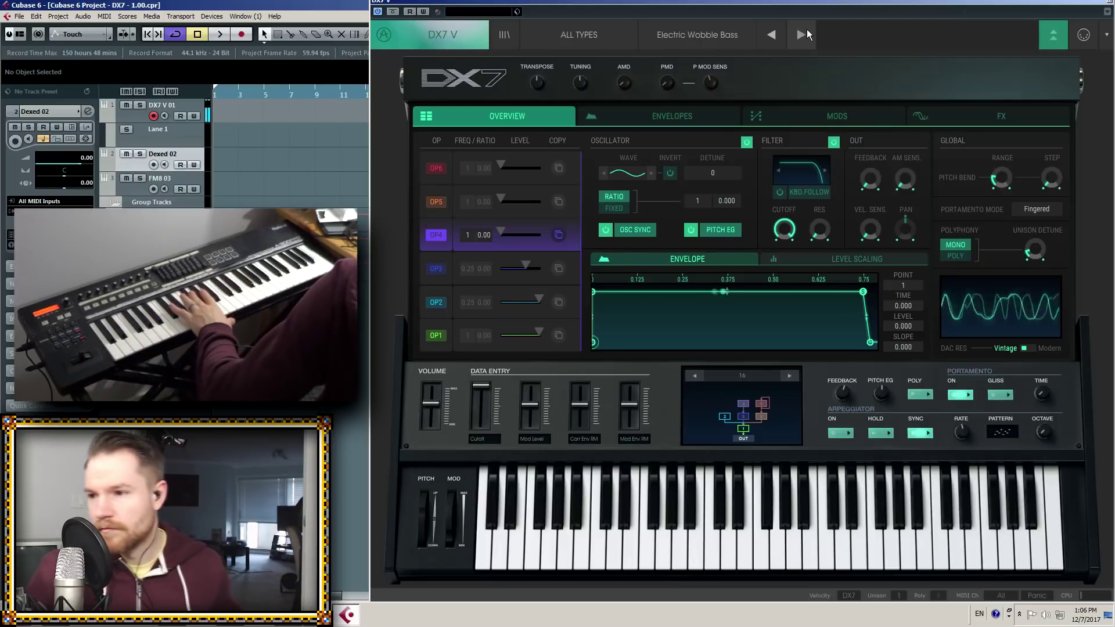
pyautogui.click(807, 29)
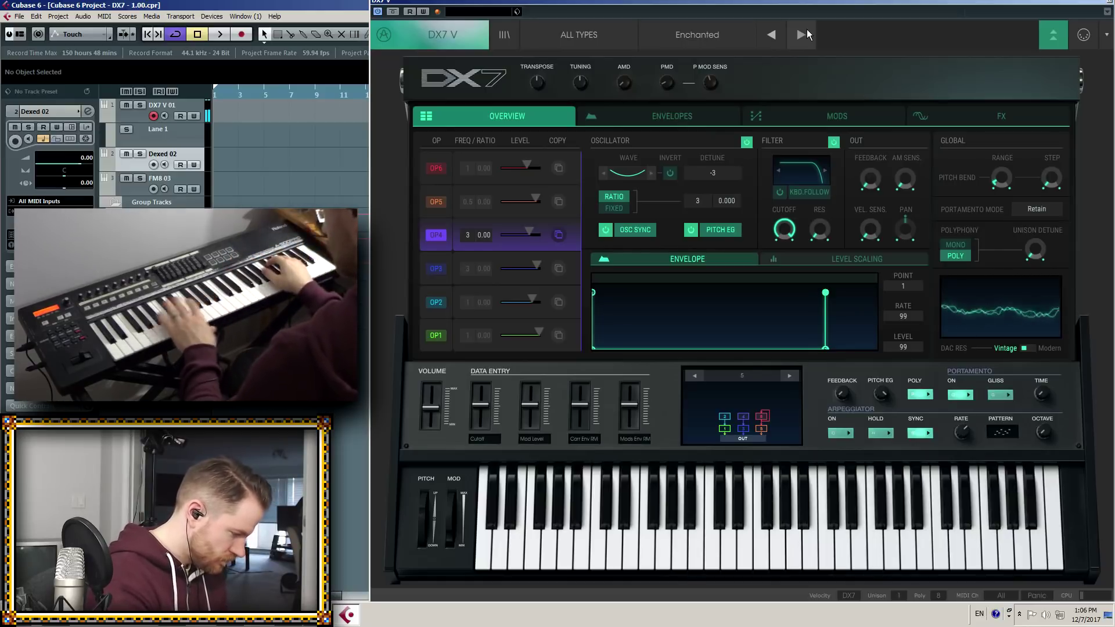
pyautogui.click(800, 33)
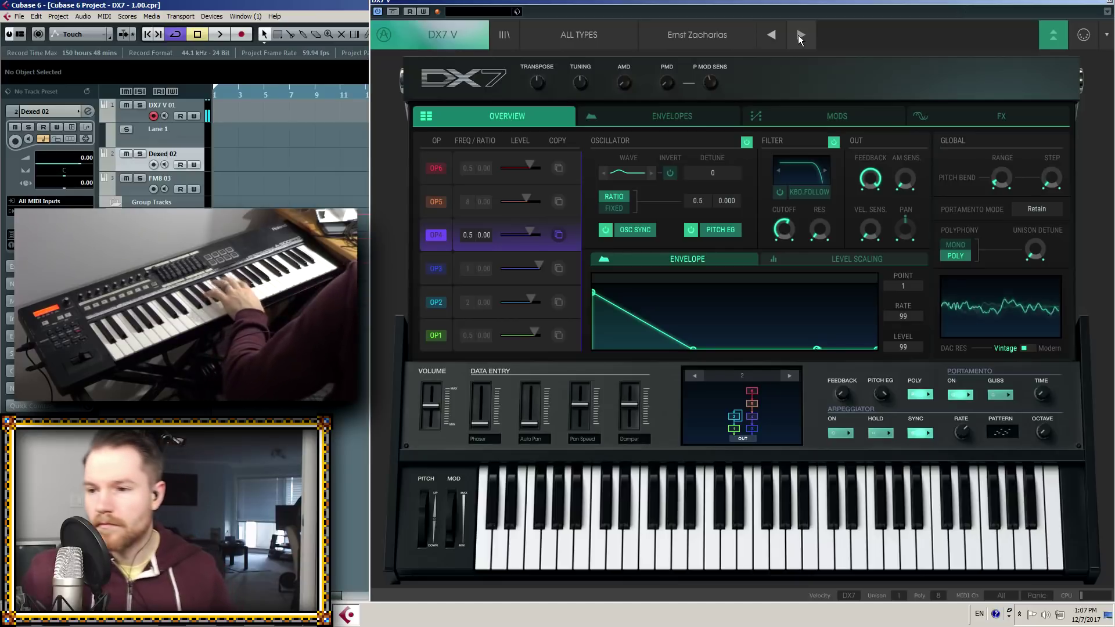
pyautogui.click(802, 37)
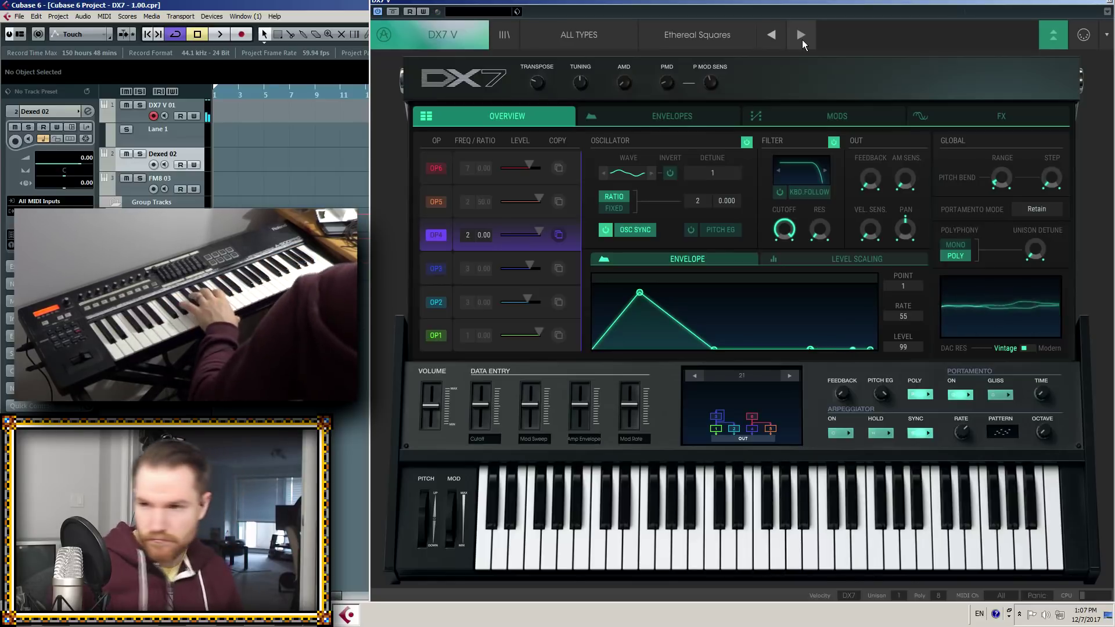
pyautogui.click(801, 36)
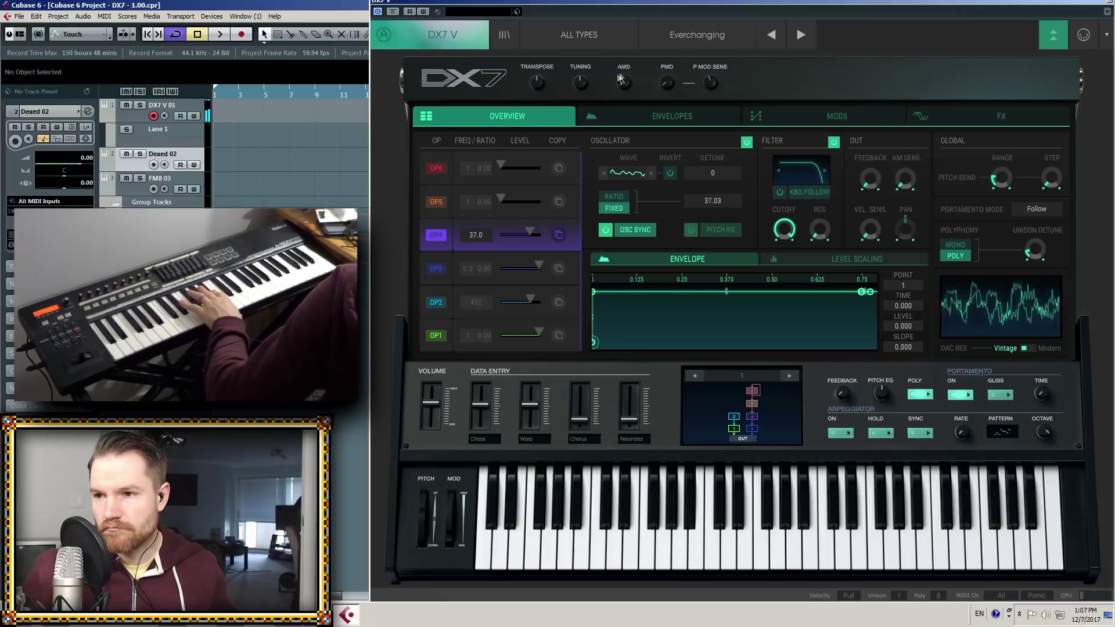
# Show the operator envelopes of Everchanging, and advance to Fairy Tales and Fat Feedback to audition them
pyautogui.click(682, 121)
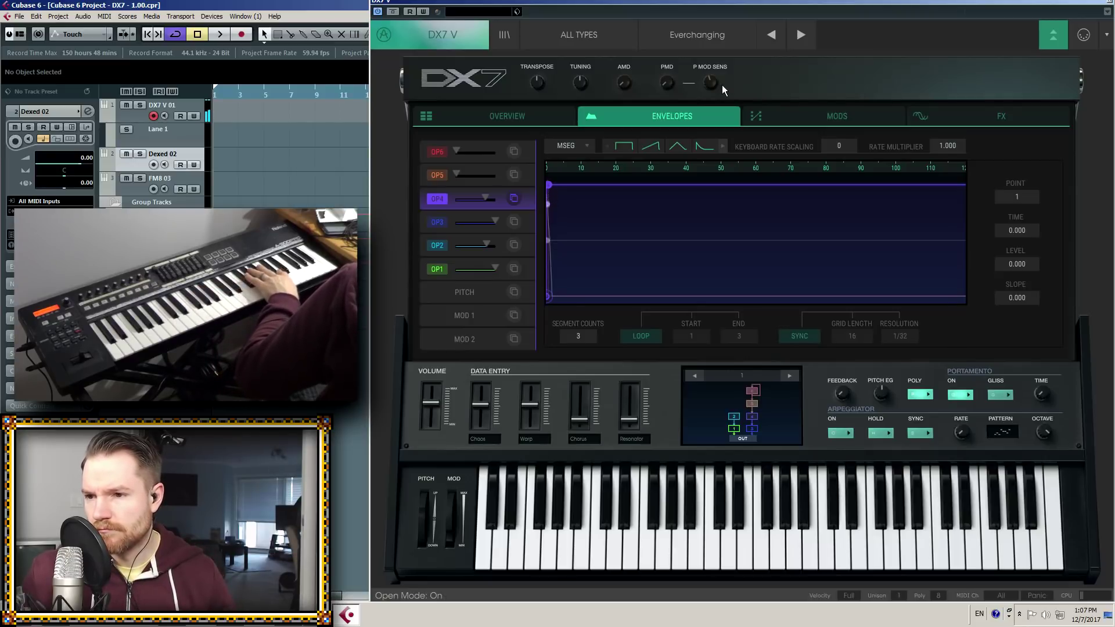
pyautogui.click(799, 34)
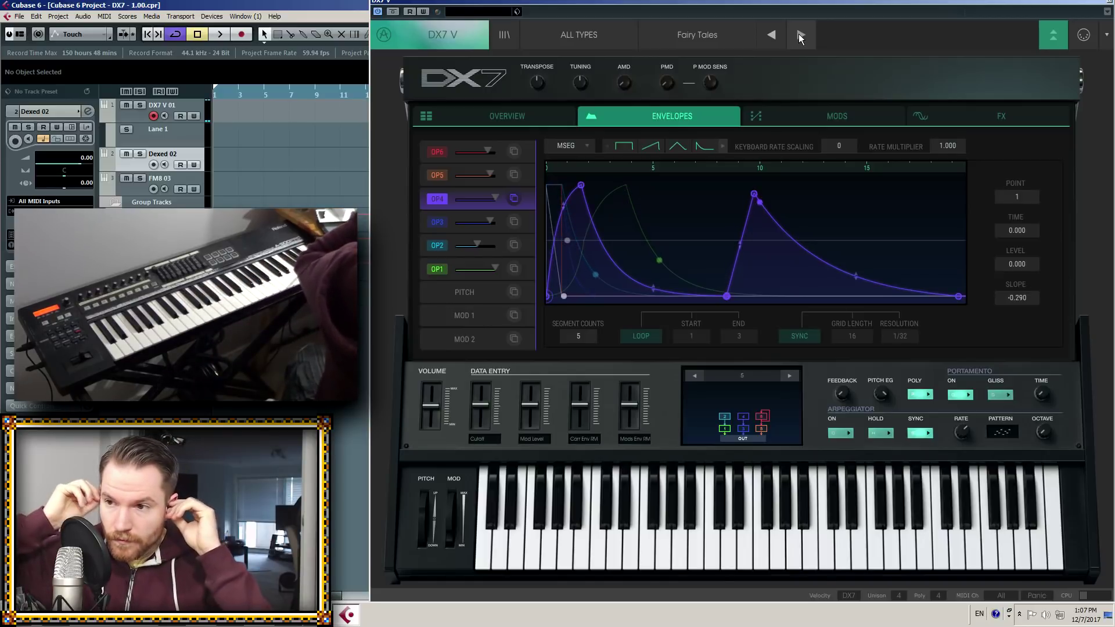
pyautogui.click(799, 34)
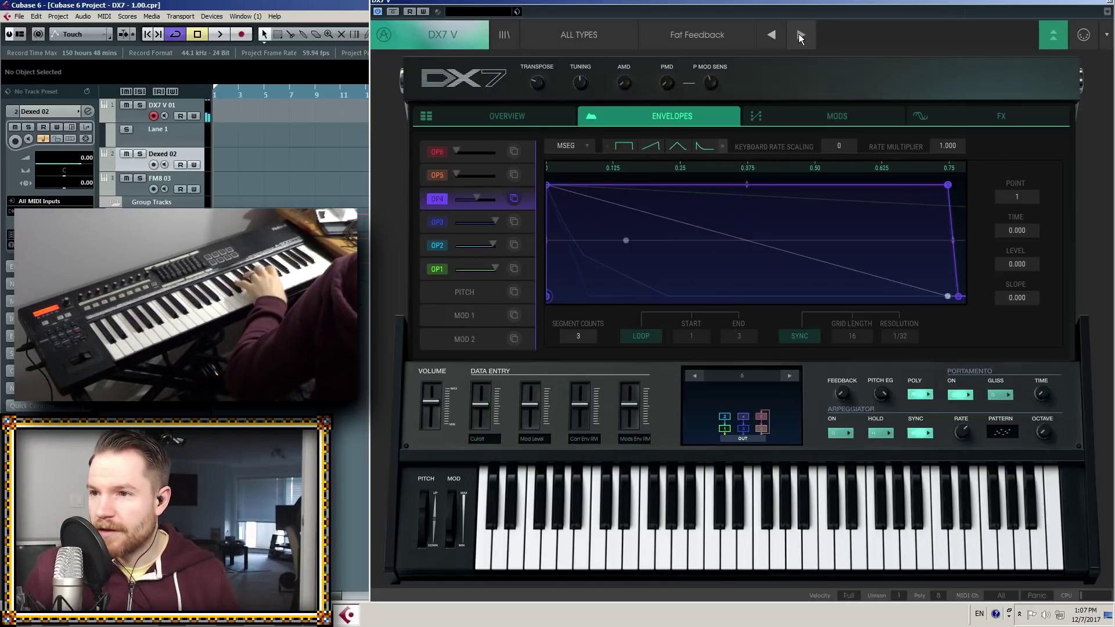
# Return to Fairy Tales and show its effects, and advance through Fat Feedback to FB-01 Bass
pyautogui.click(771, 34)
pyautogui.click(926, 110)
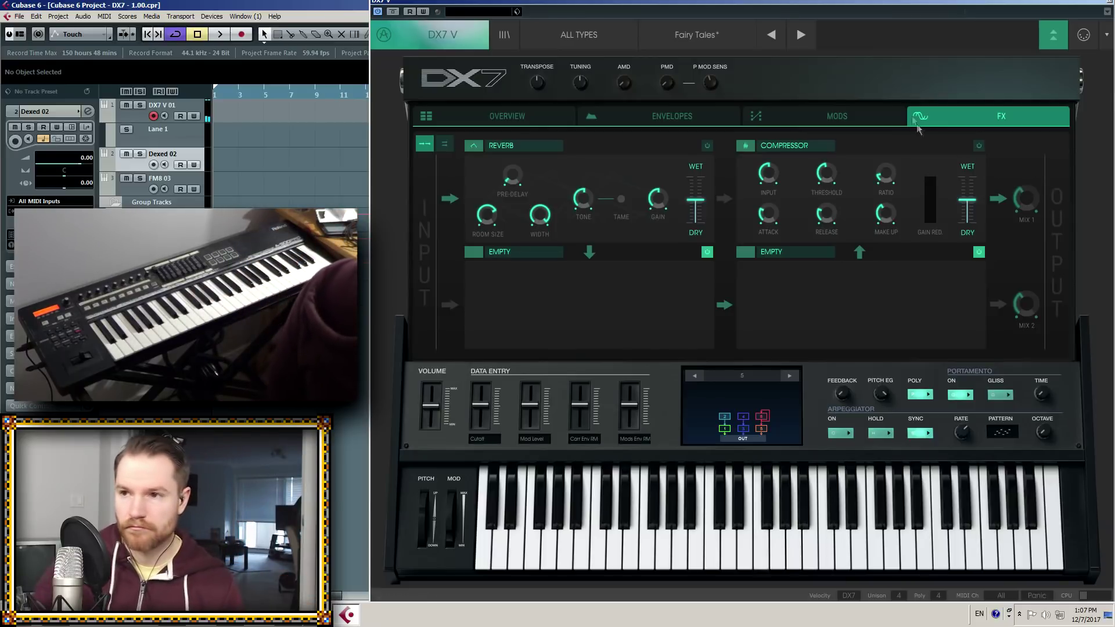
pyautogui.click(799, 36)
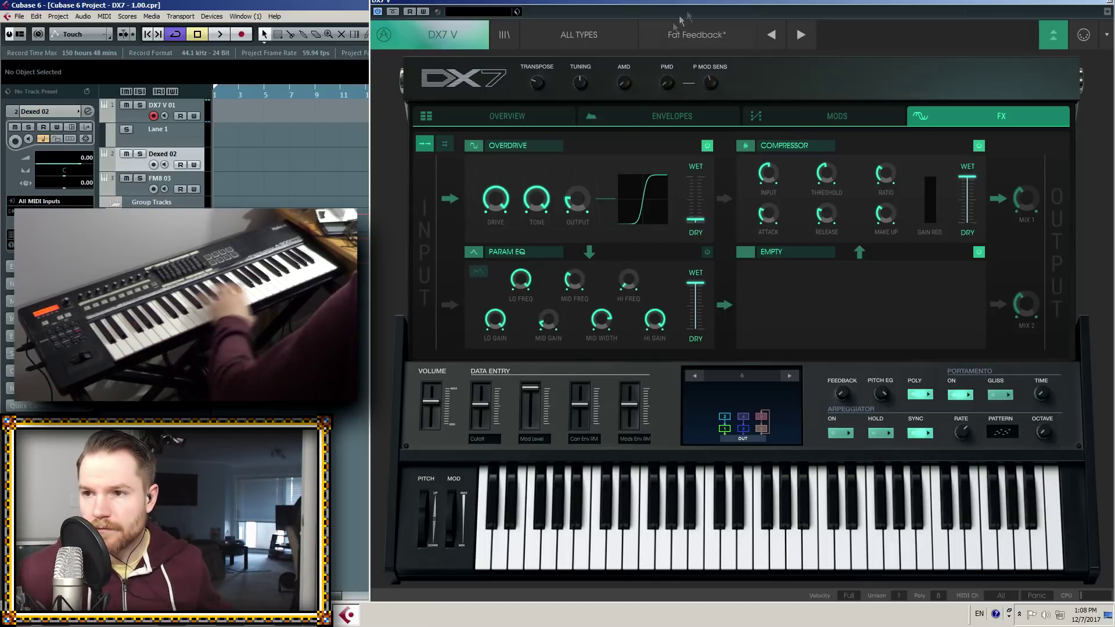
pyautogui.click(798, 35)
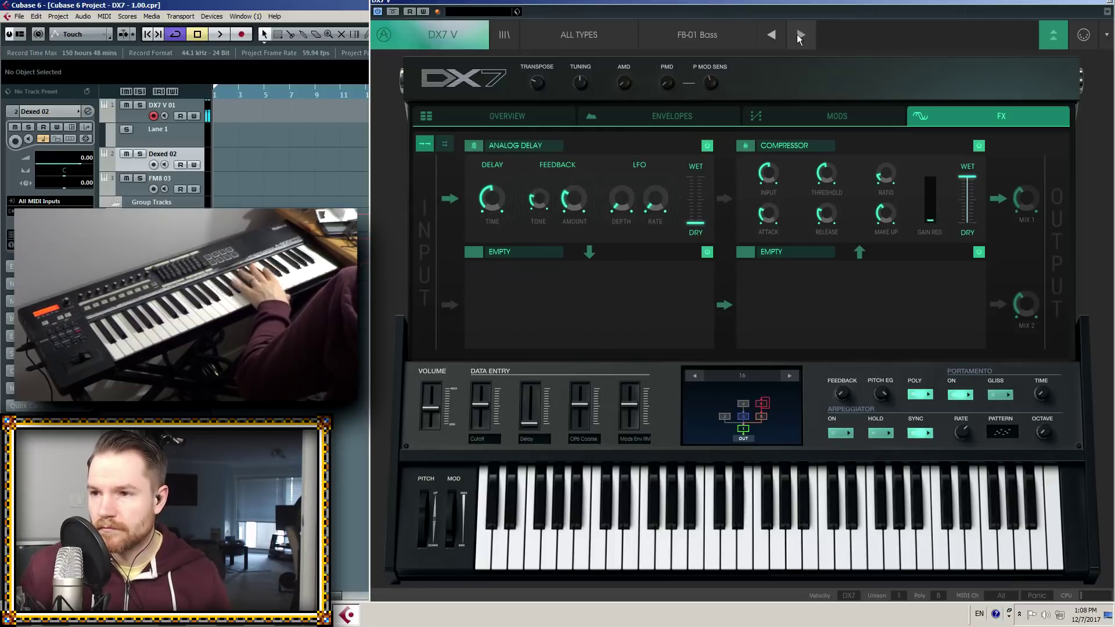
# Audition Future Organ, Full Basement, Fu Xing Park and Glitchy Carillion from the preset browser
pyautogui.click(504, 36)
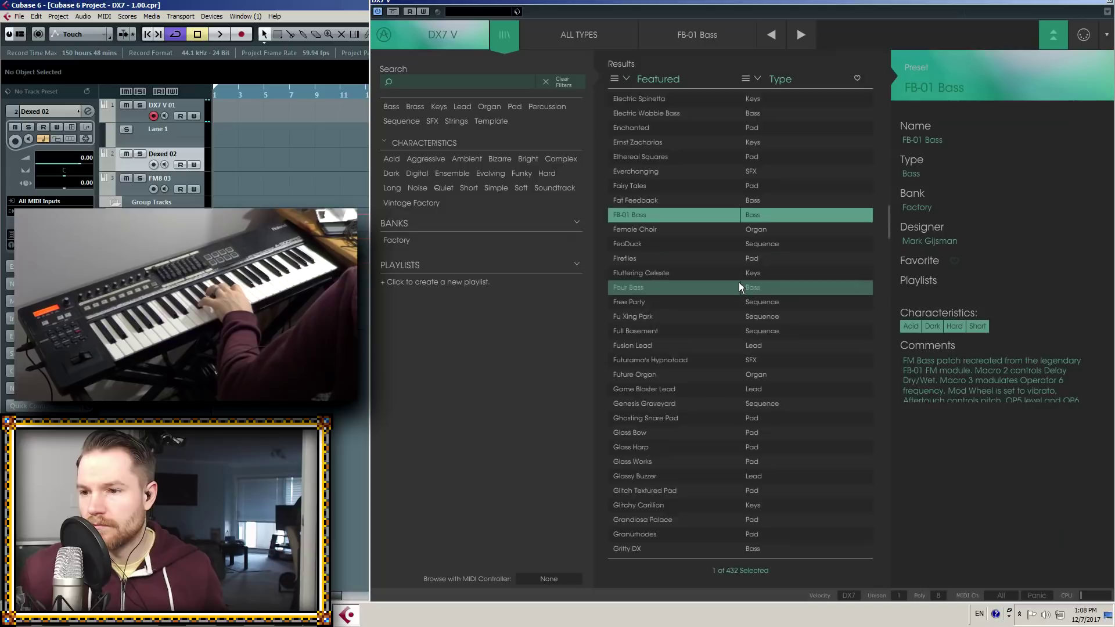
pyautogui.scroll(-1, 739, 282)
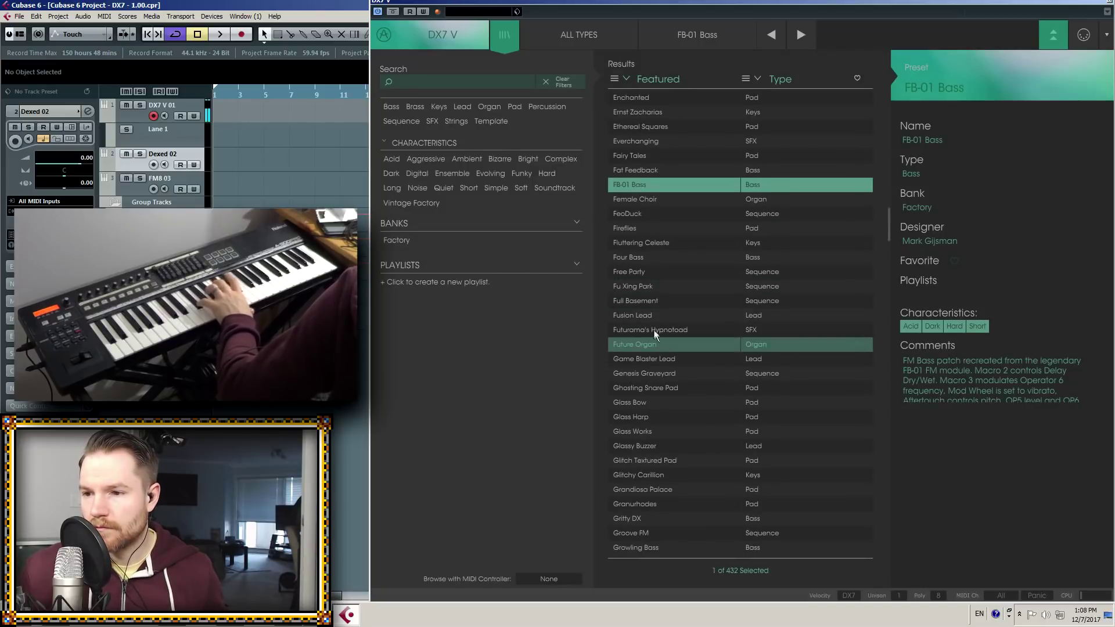
pyautogui.click(663, 344)
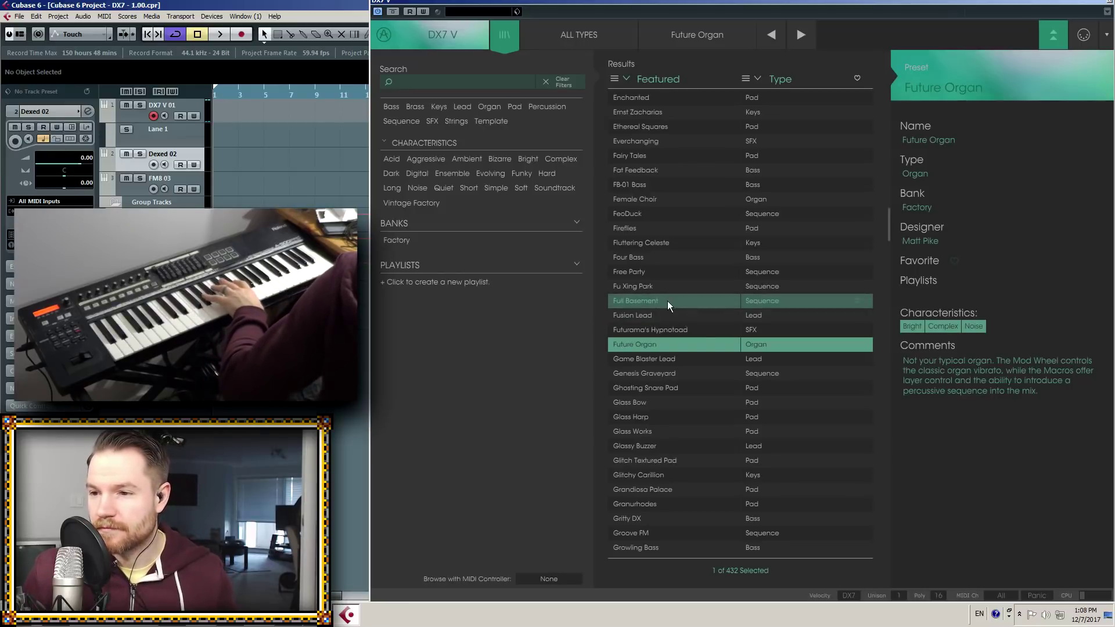
pyautogui.click(667, 301)
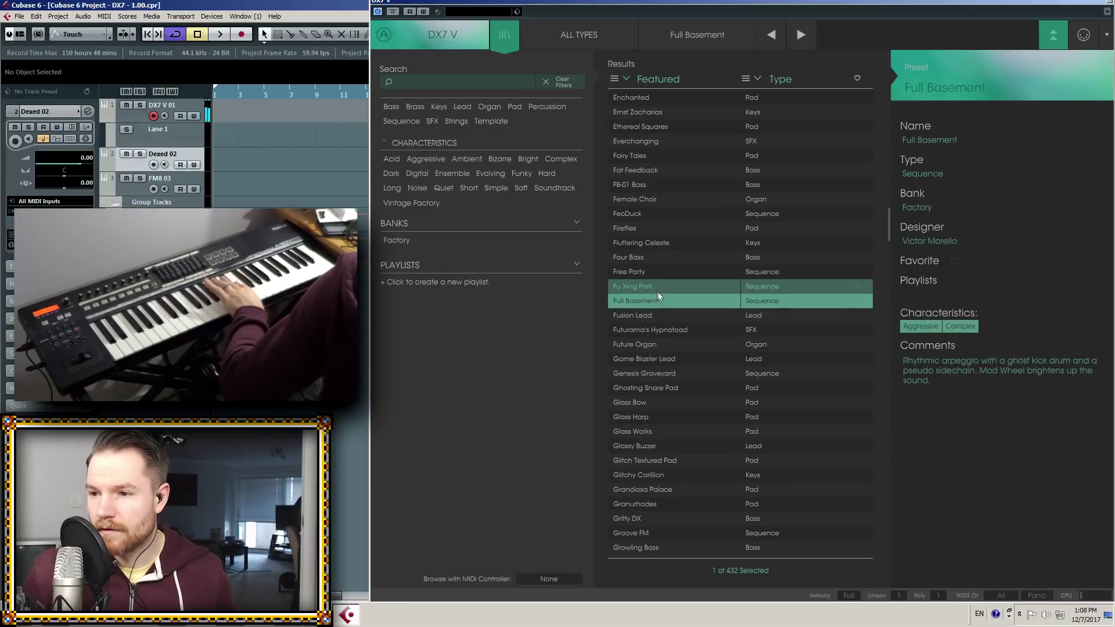
pyautogui.click(653, 287)
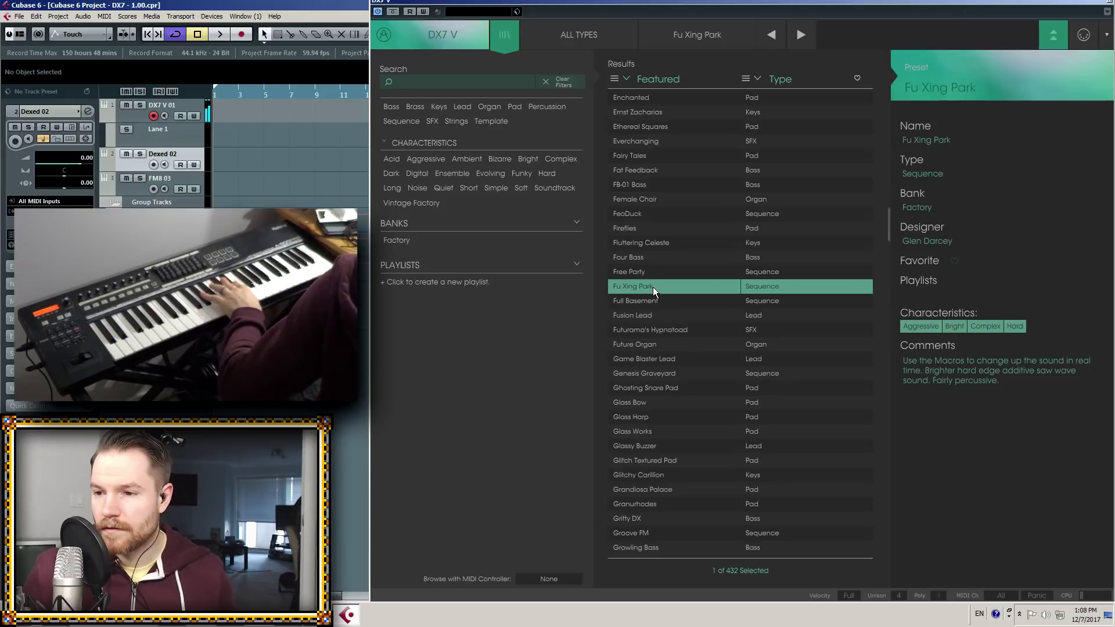
pyautogui.click(650, 479)
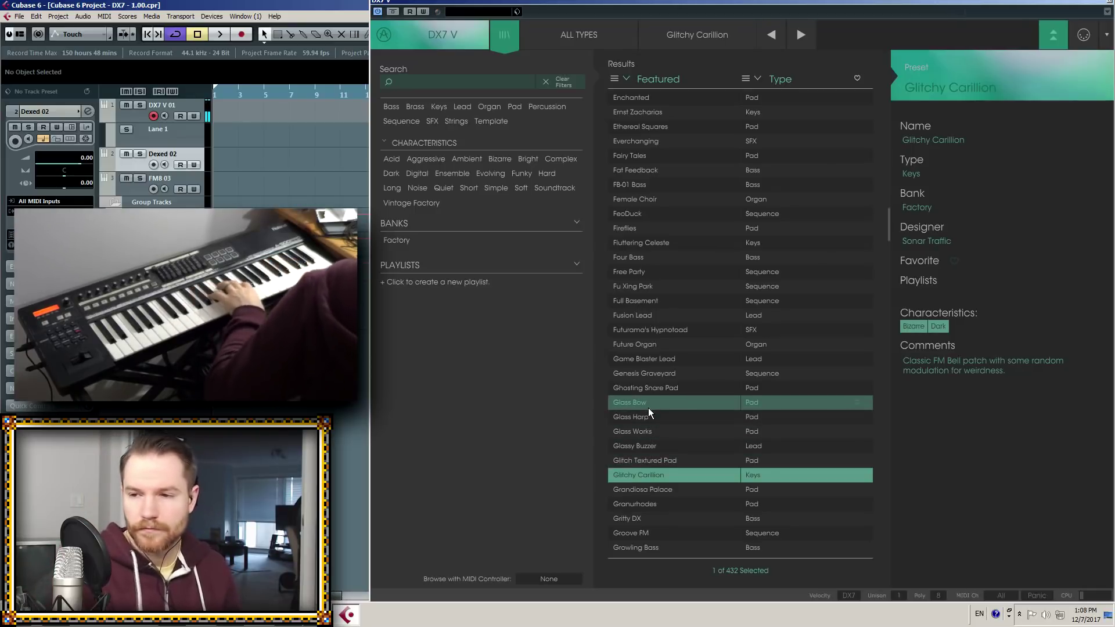
# Load Genesis Graveyard from the preset browser, read its comments, and return to the synth view
pyautogui.doubleClick(653, 374)
pyautogui.click(505, 36)
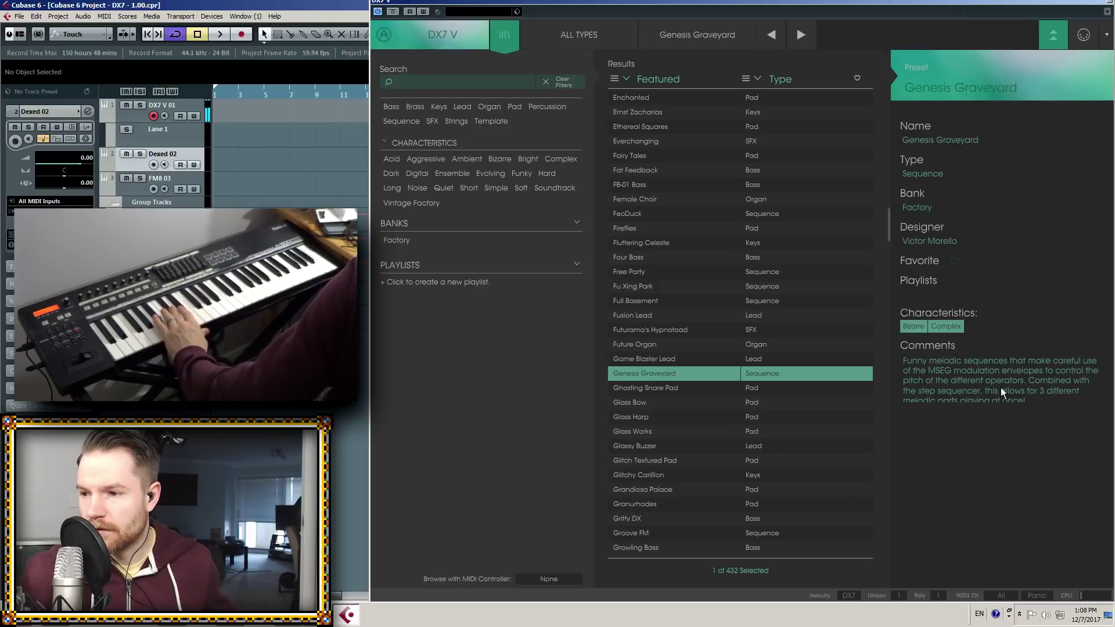
pyautogui.click(583, 39)
pyautogui.click(509, 40)
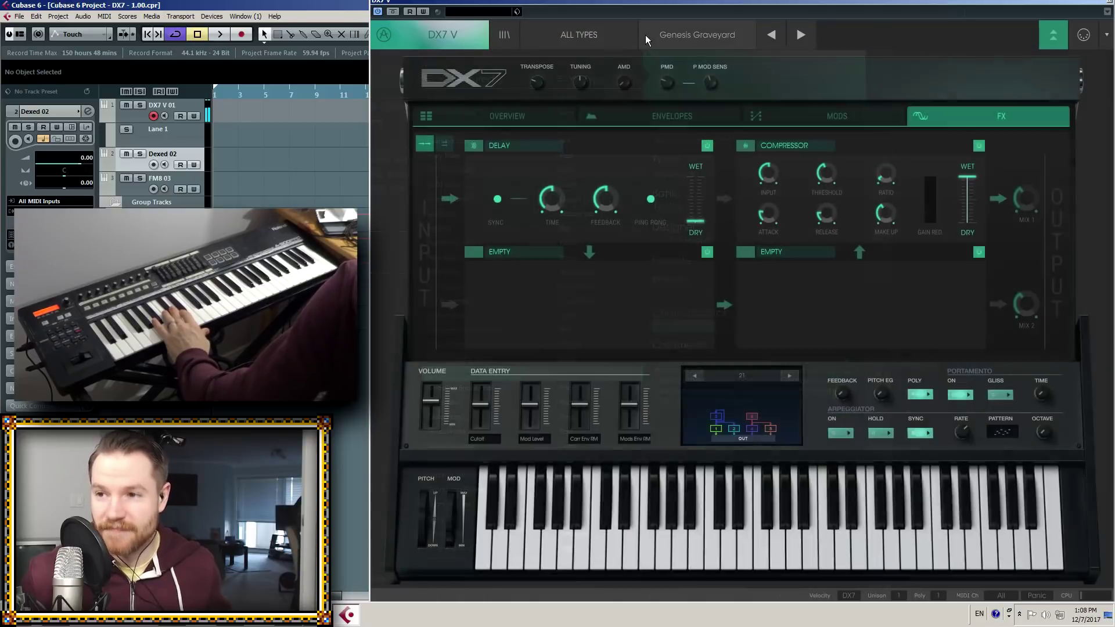
# Inspect Genesis Graveyard's operator and modulation envelopes, and lower point 4 of modulation Envelope 1 to a level of 0.097
pyautogui.click(675, 114)
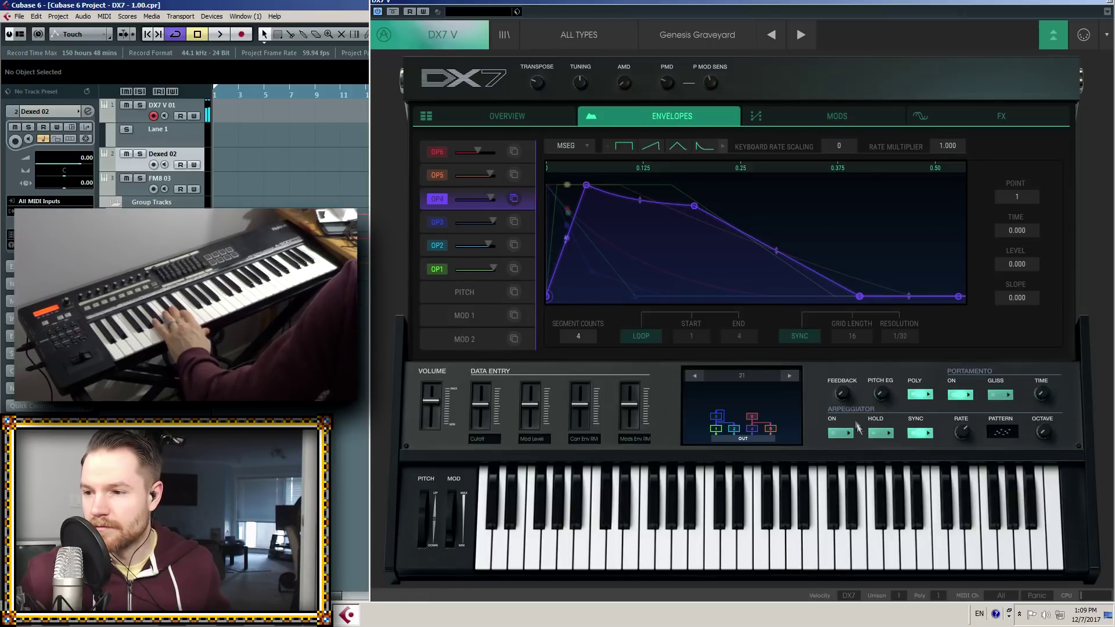
pyautogui.click(806, 114)
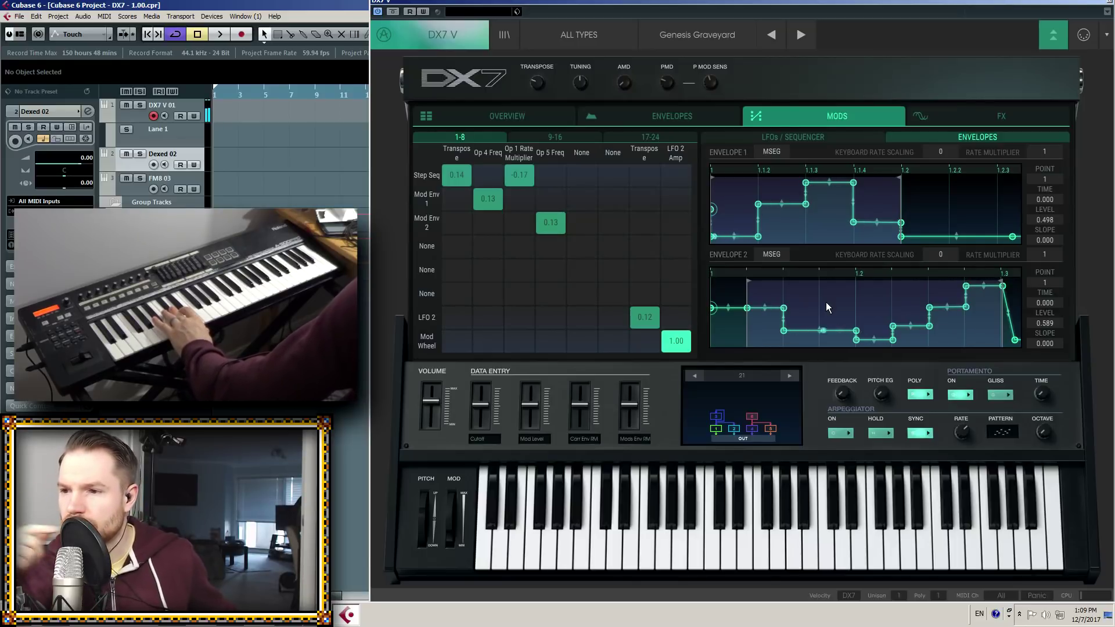
pyautogui.click(757, 204)
pyautogui.moveTo(765, 205); pyautogui.dragTo(760, 236)
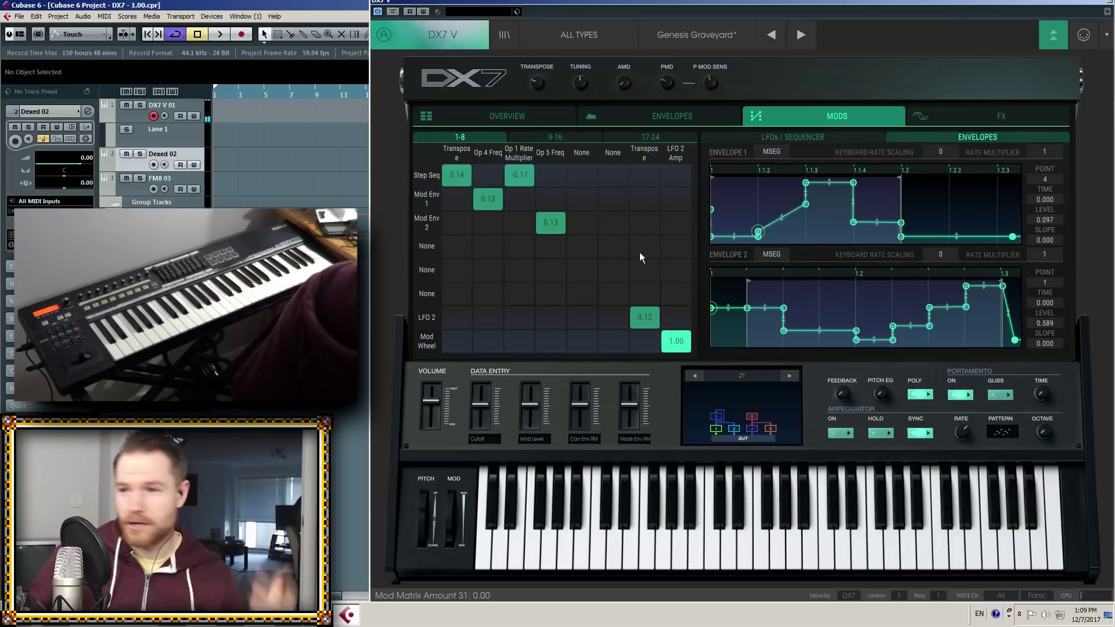
pyautogui.click(663, 120)
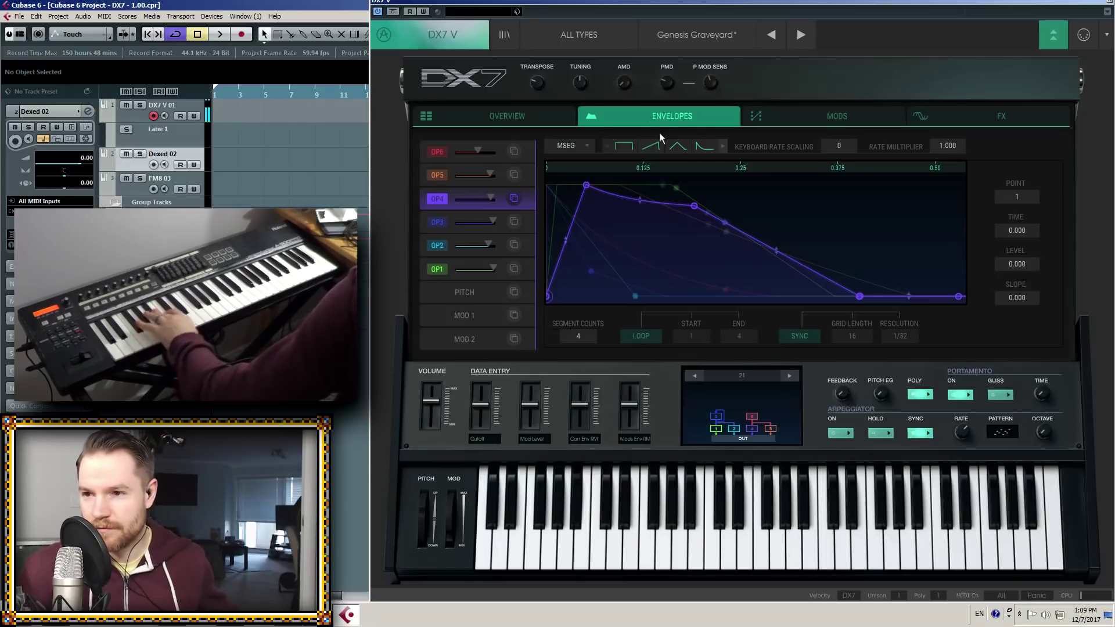
# Step through Ghosting Snare Pad, Glass Bow, Glass Harp and Glass Works, and raise operator 6's level to maximum in Glass Works
pyautogui.click(795, 36)
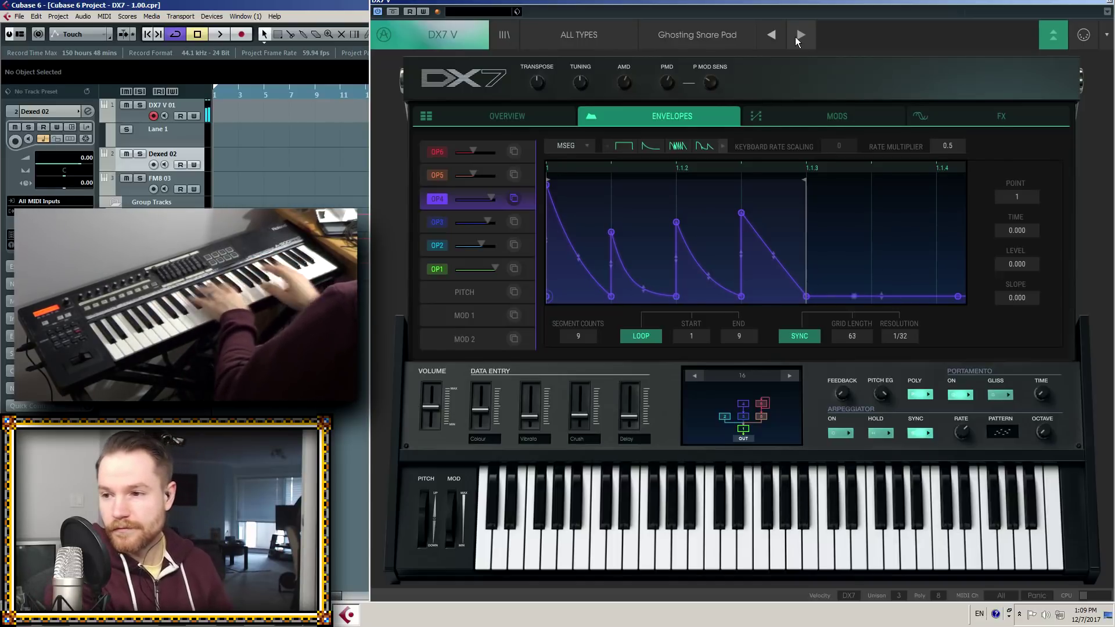
pyautogui.click(796, 37)
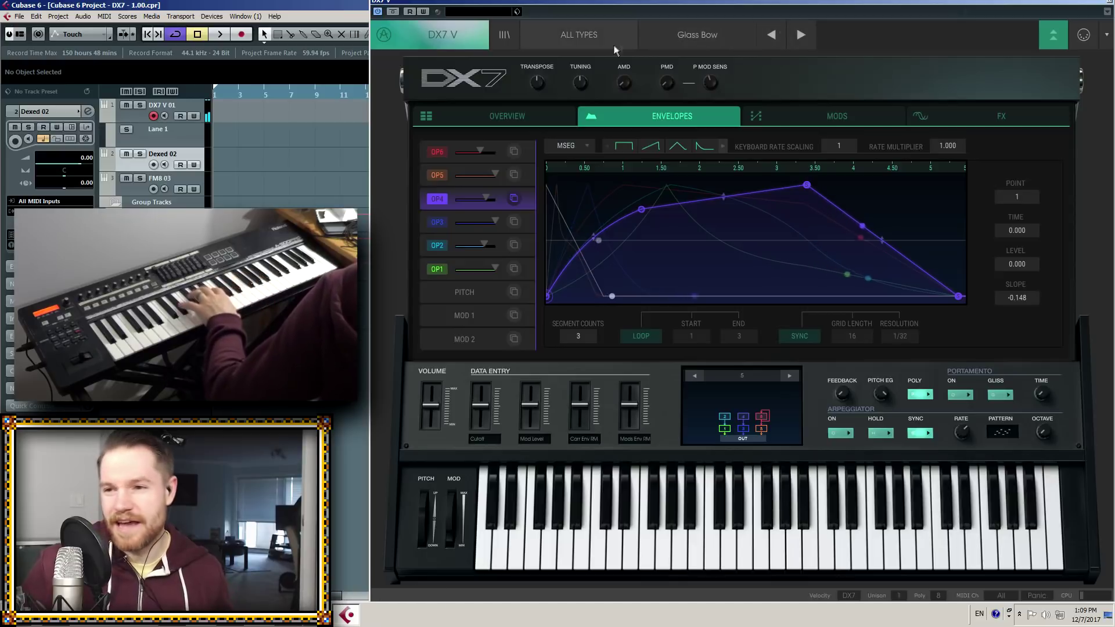
pyautogui.click(815, 36)
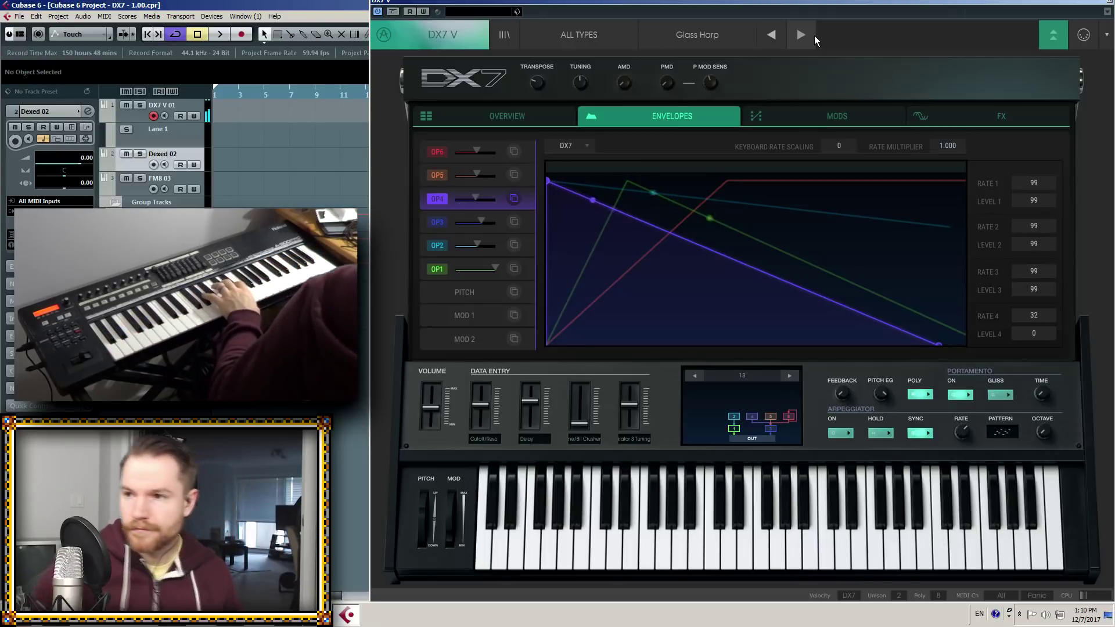
pyautogui.click(814, 36)
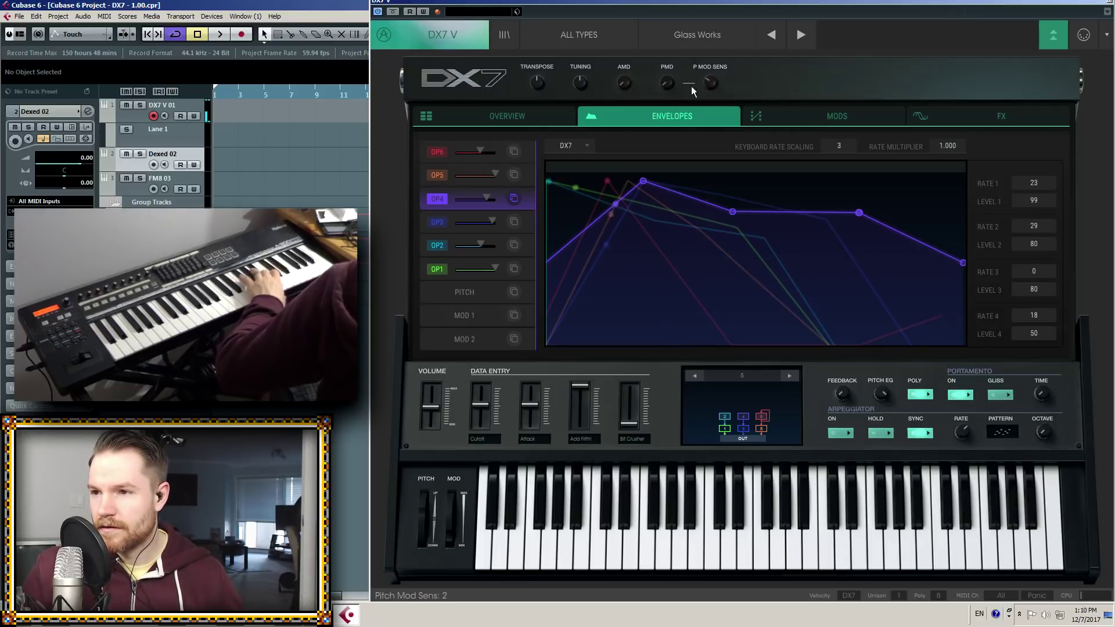
pyautogui.moveTo(504, 151); pyautogui.dragTo(609, 157)
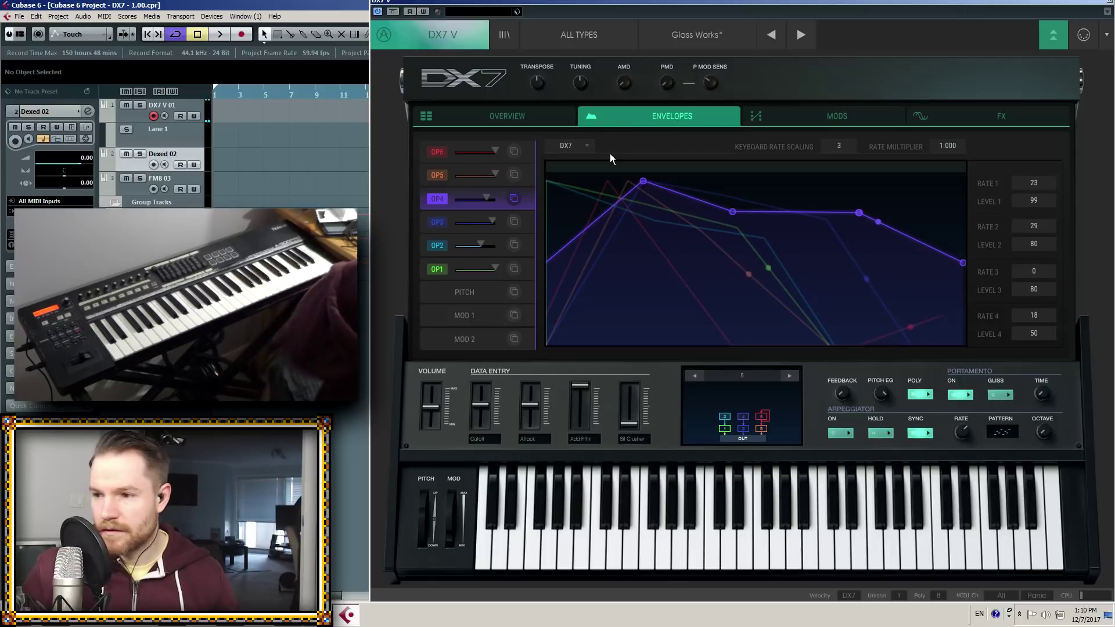
# Step through the presets Glitch Textured Pad, Glitchy Carillion, Granurhodes, Gritty DX and Groove FM
pyautogui.click(801, 35)
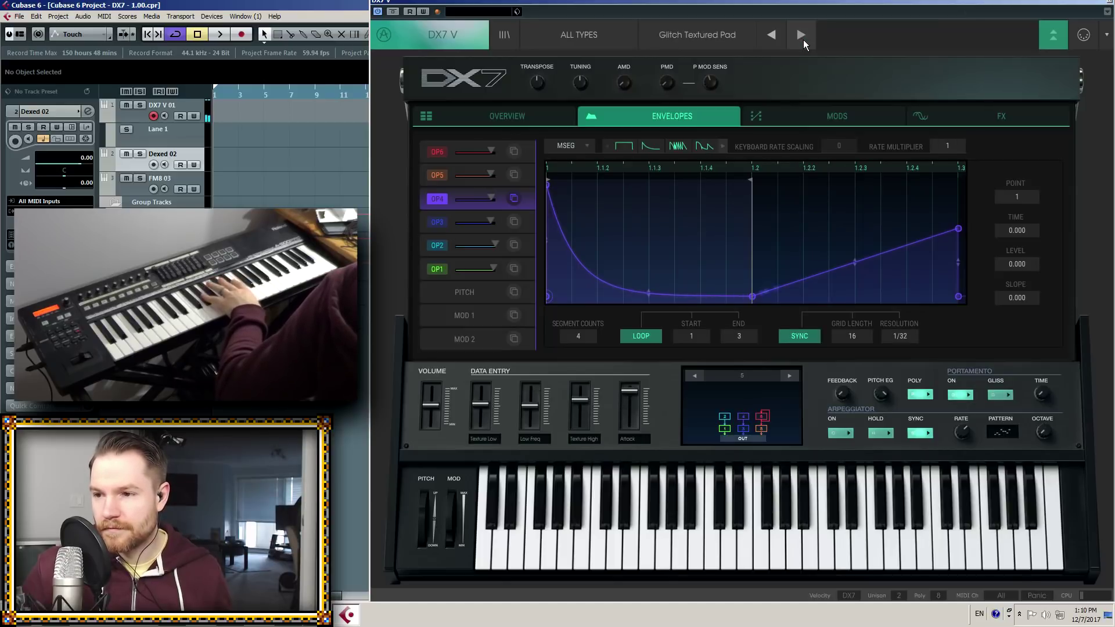
pyautogui.click(804, 39)
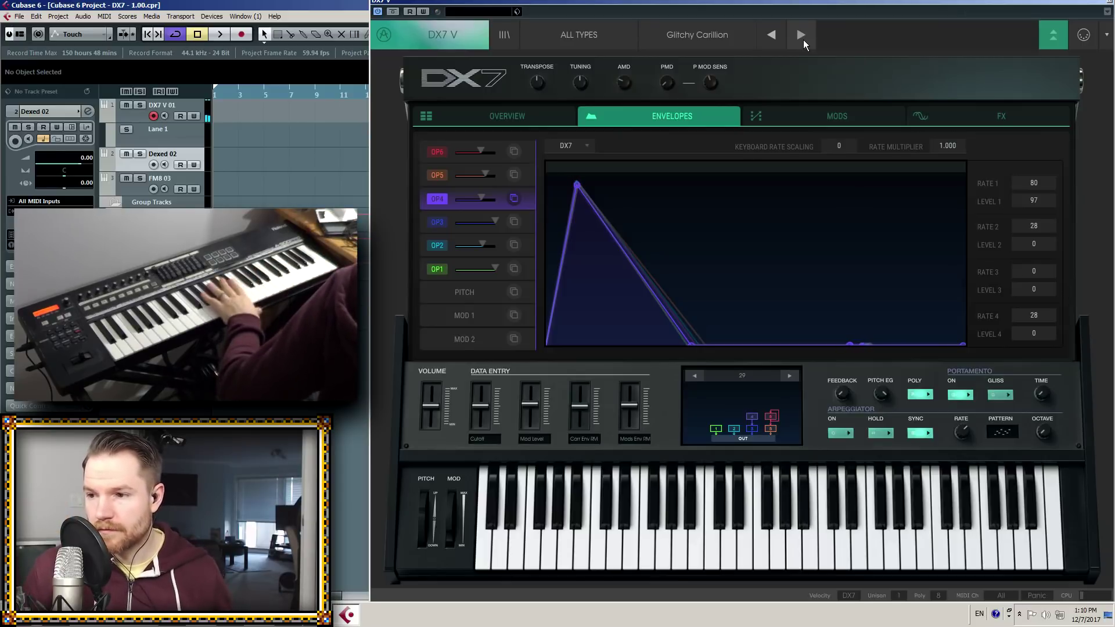
pyautogui.click(800, 38)
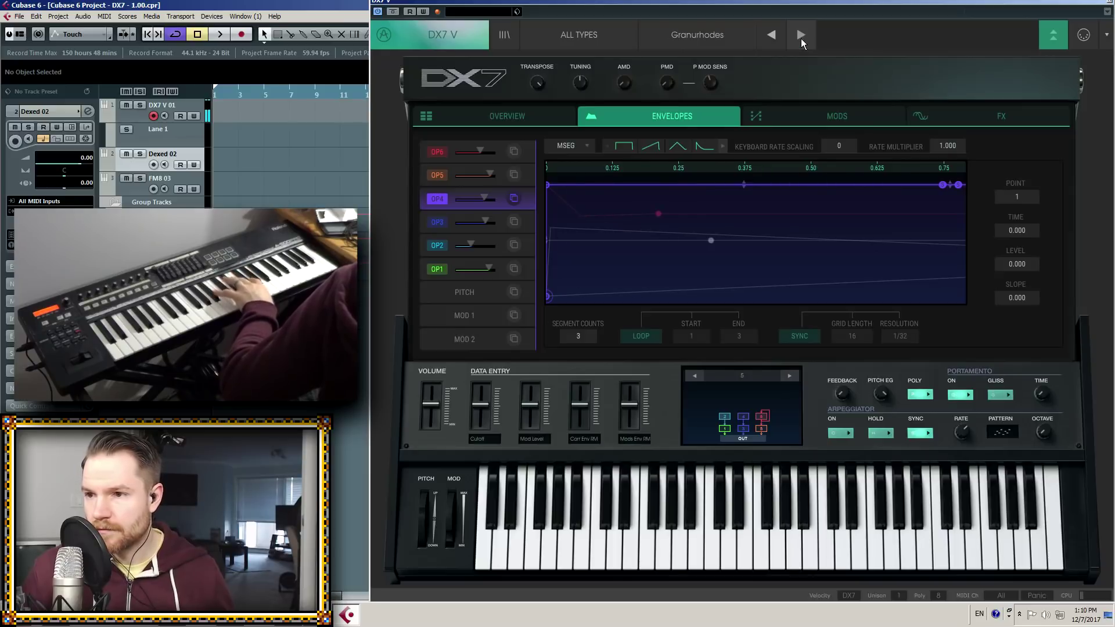
pyautogui.click(800, 38)
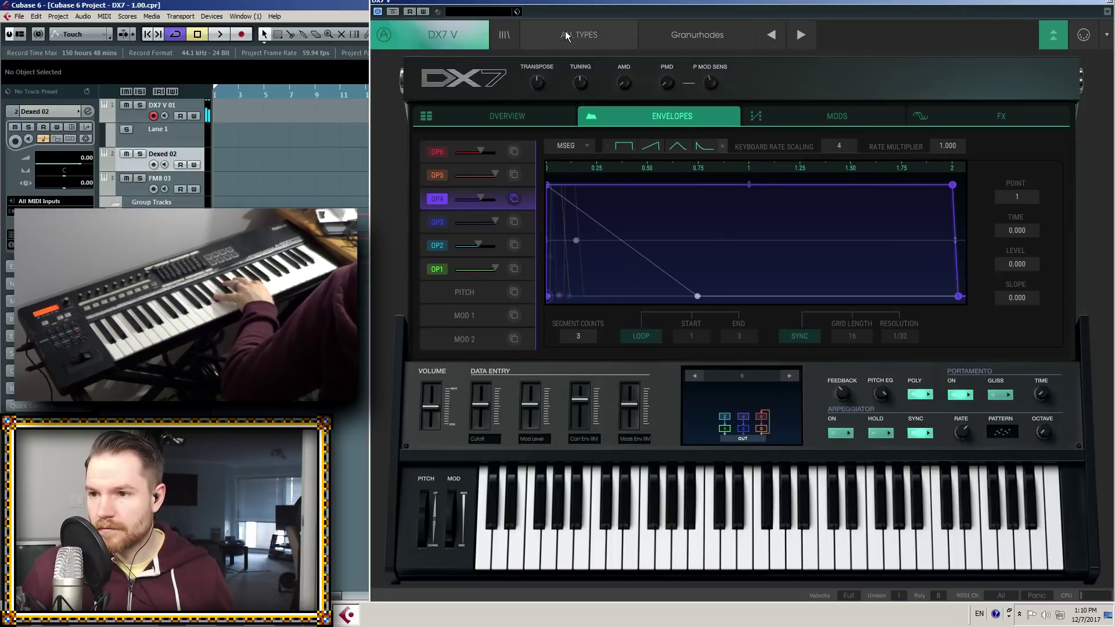
pyautogui.click(798, 37)
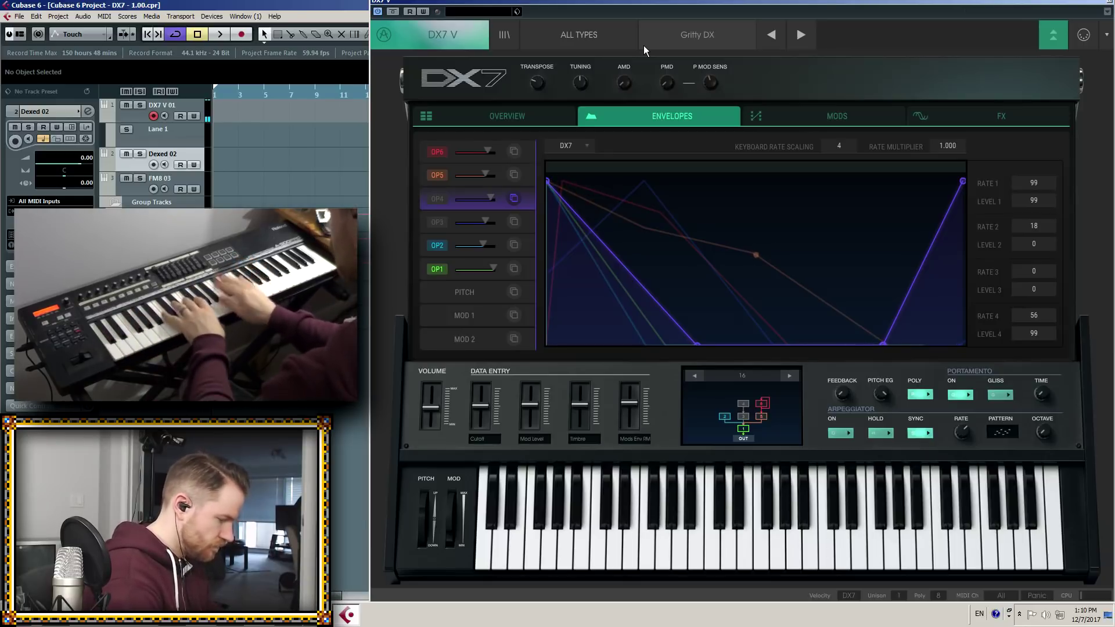
pyautogui.click(798, 37)
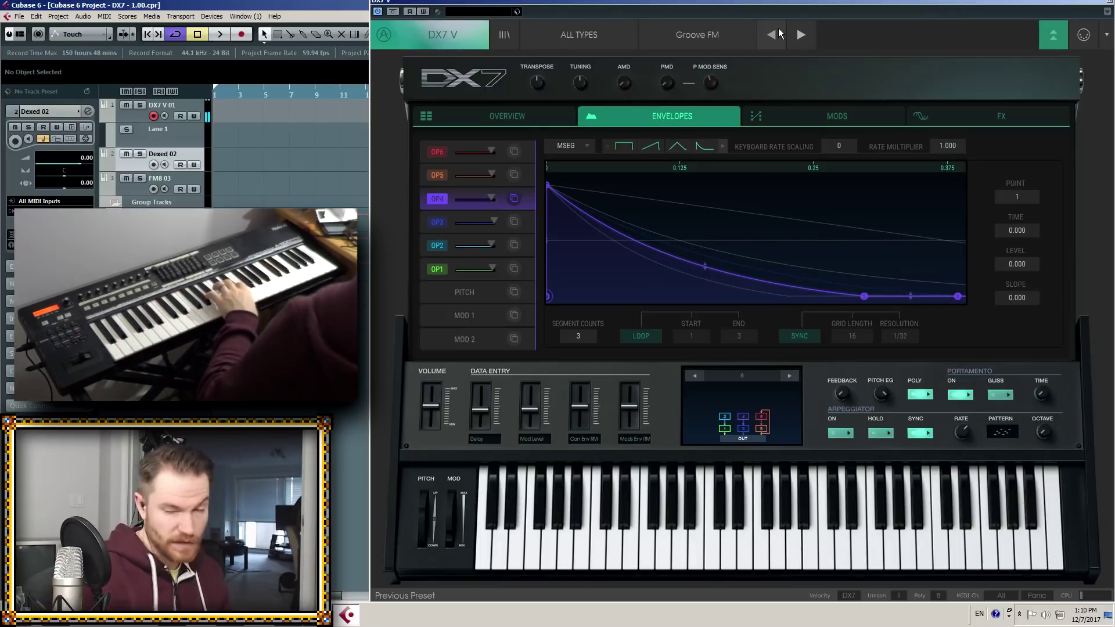
# Step through the presets Growling Bass, Guzheng, Hard Brass and Hollow Bass, return to Hard Brass, and view its effects
pyautogui.click(791, 33)
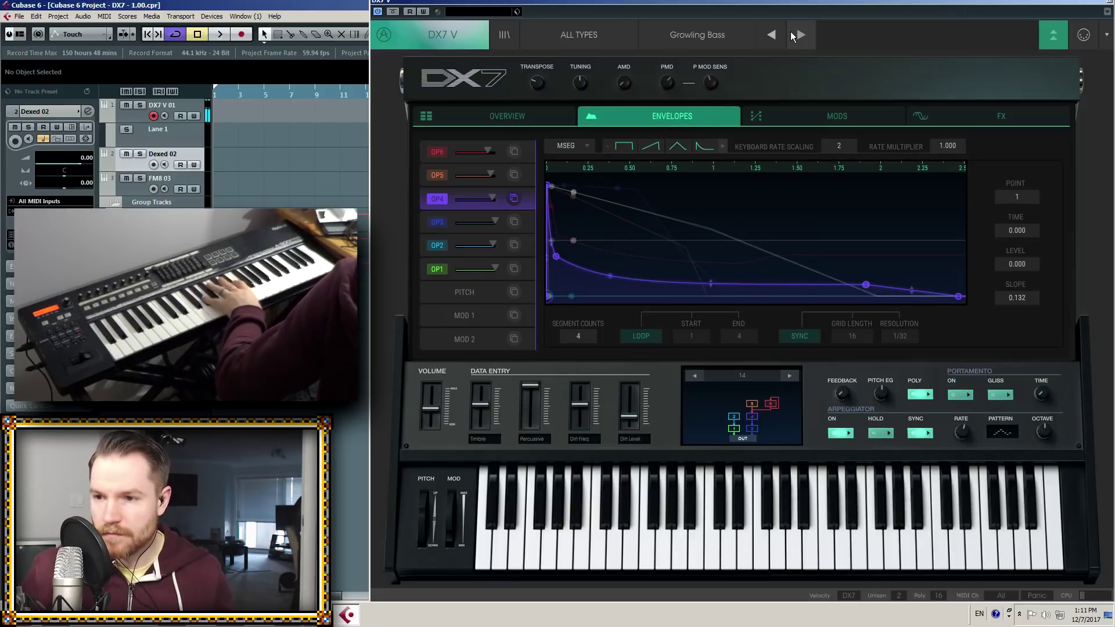
pyautogui.click(791, 33)
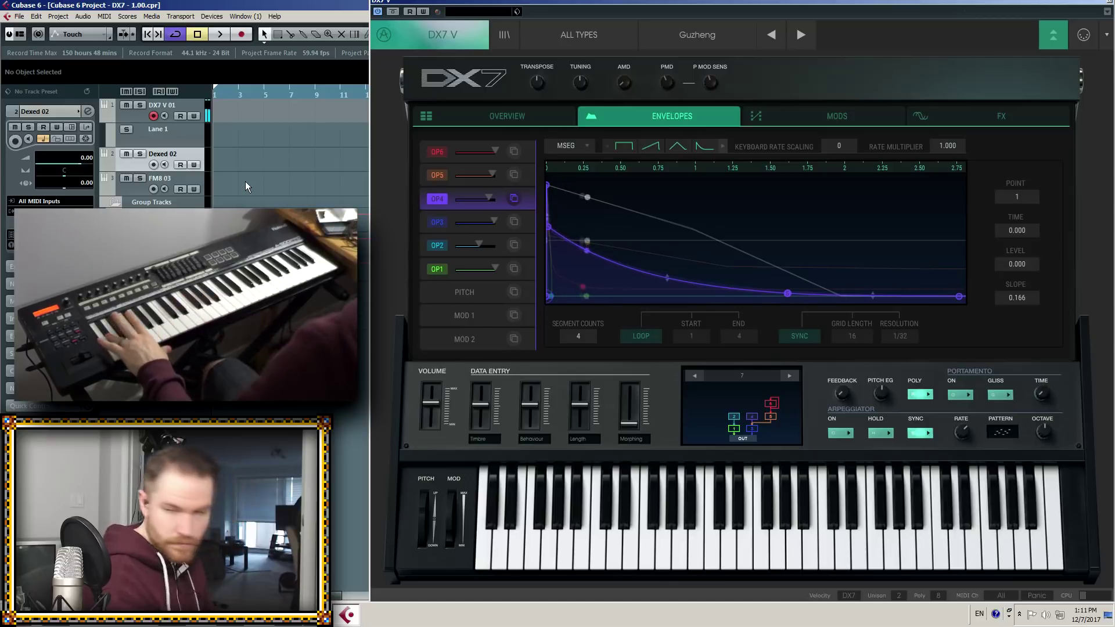
pyautogui.click(805, 40)
pyautogui.click(804, 39)
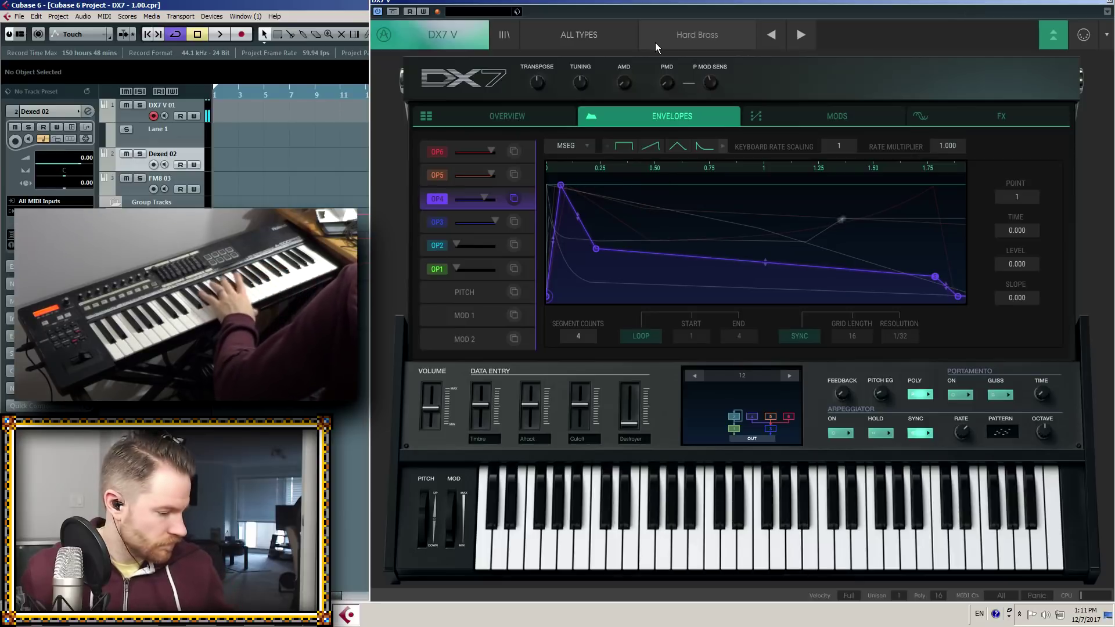
pyautogui.click(808, 34)
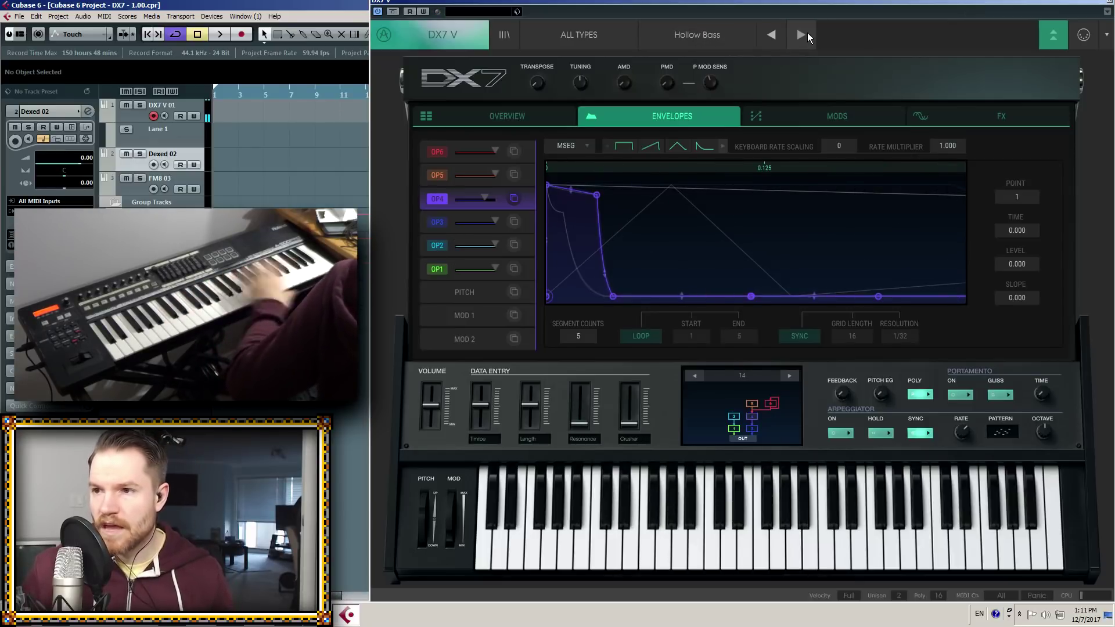
pyautogui.click(780, 38)
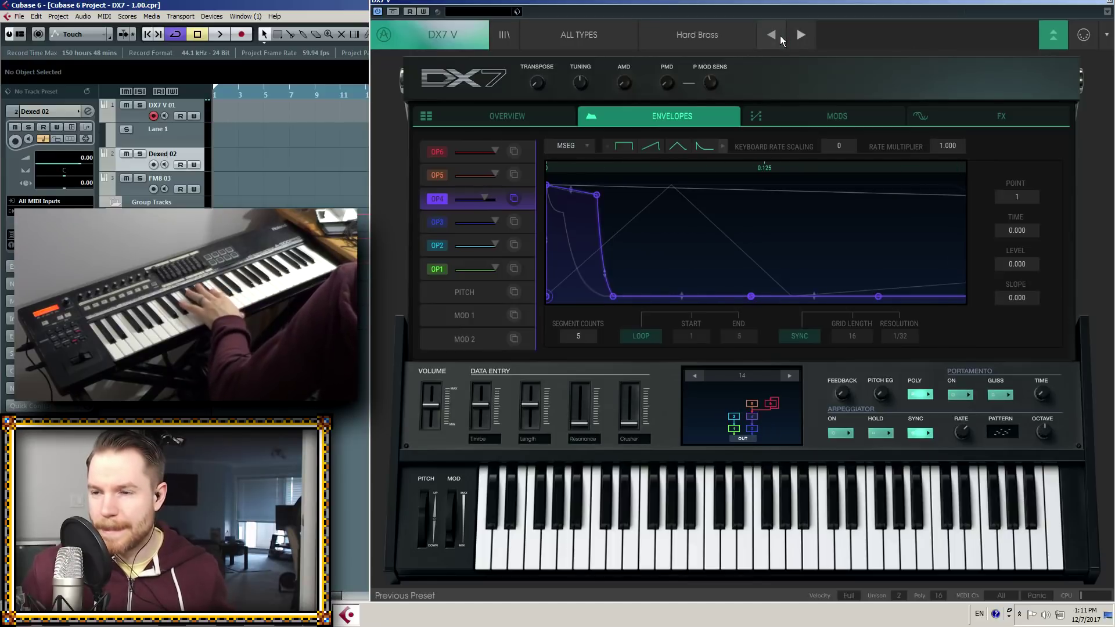
pyautogui.click(963, 116)
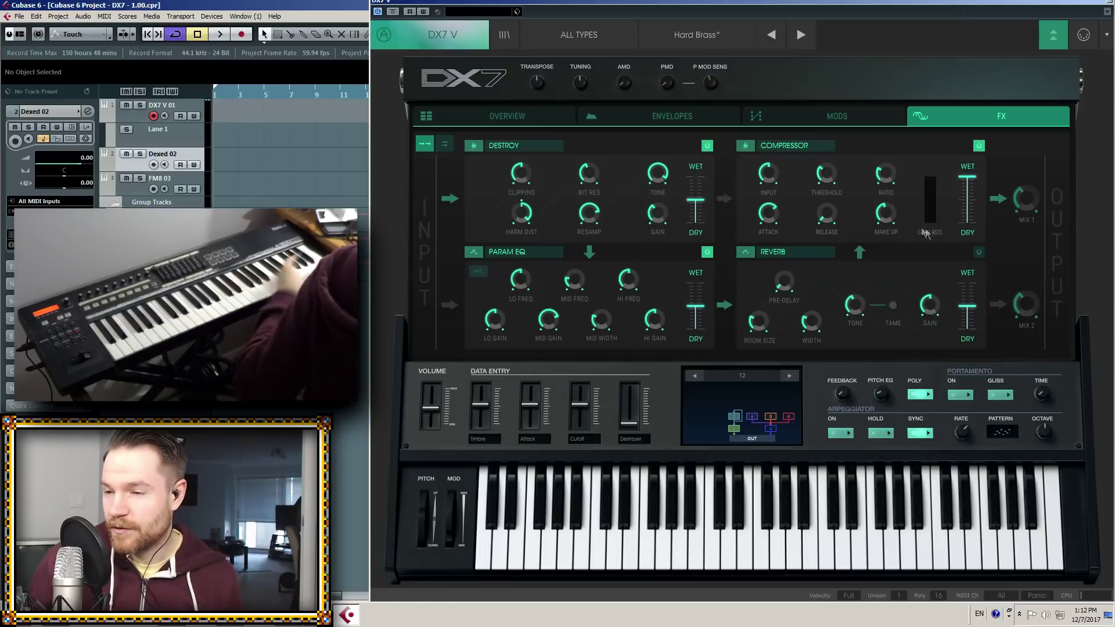
# Step through the presets Hit a Stone, Hollow Bass, Hopping Ratios, Horns for Hudson and Humming
pyautogui.click(806, 37)
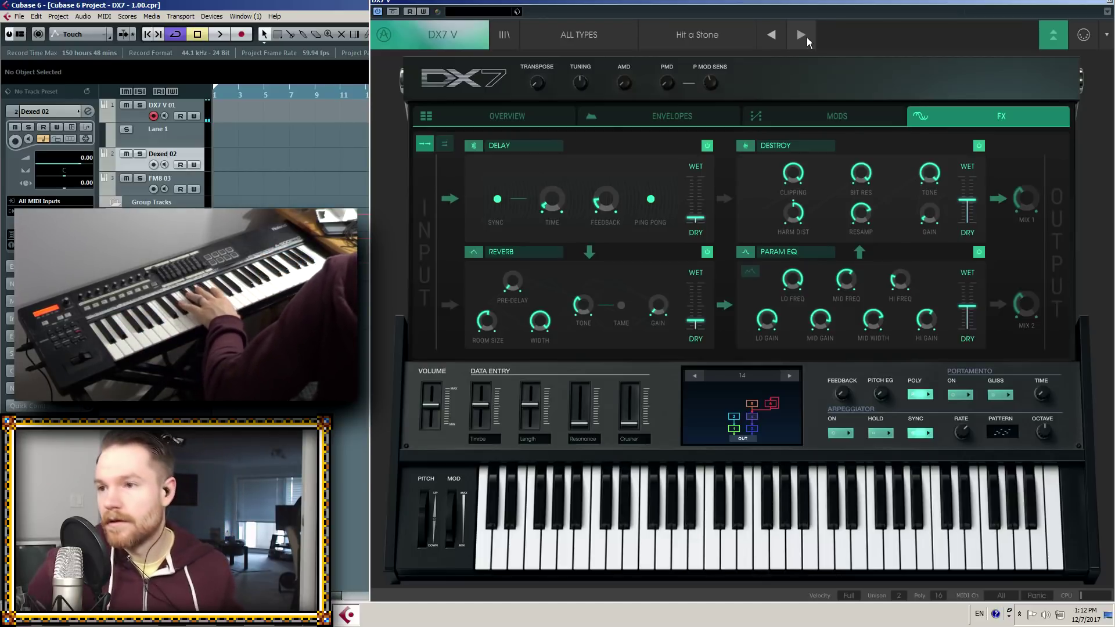
pyautogui.click(807, 37)
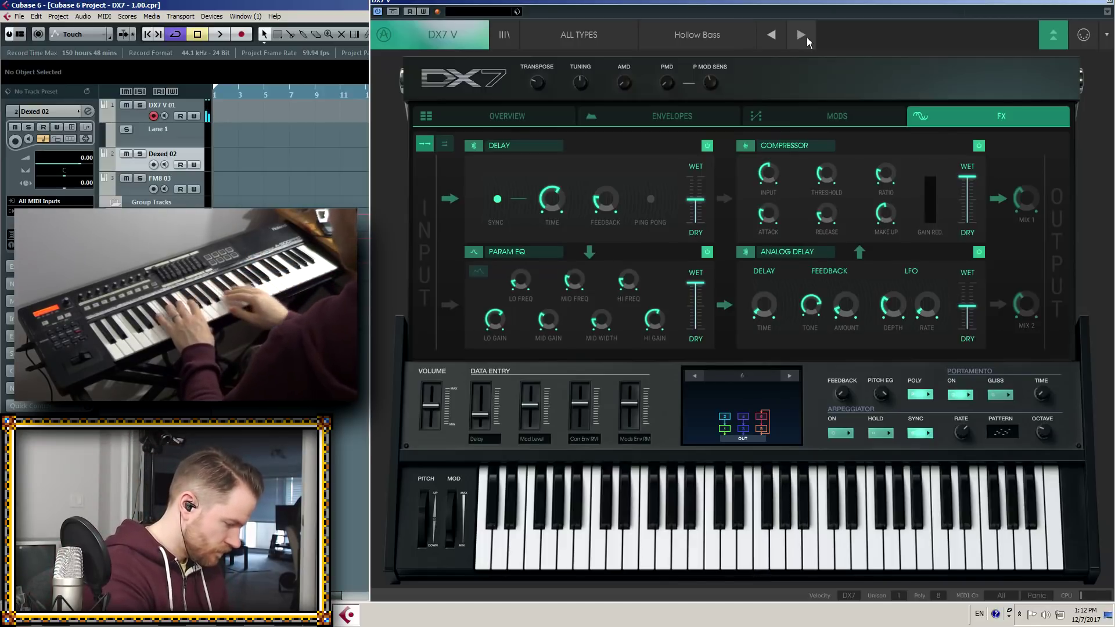
pyautogui.click(807, 37)
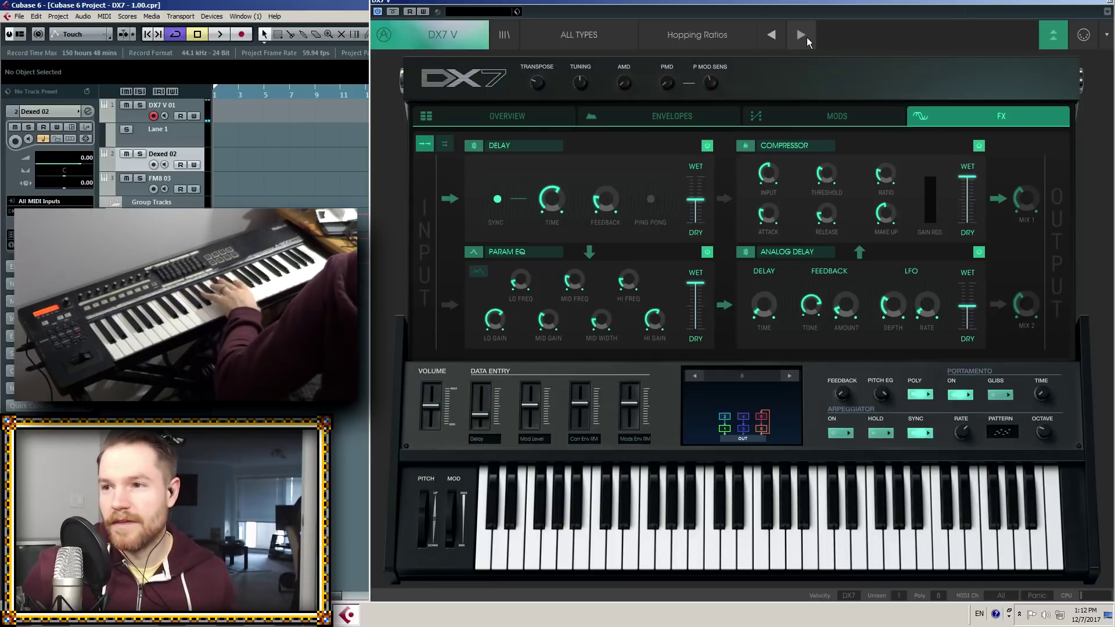
pyautogui.click(806, 37)
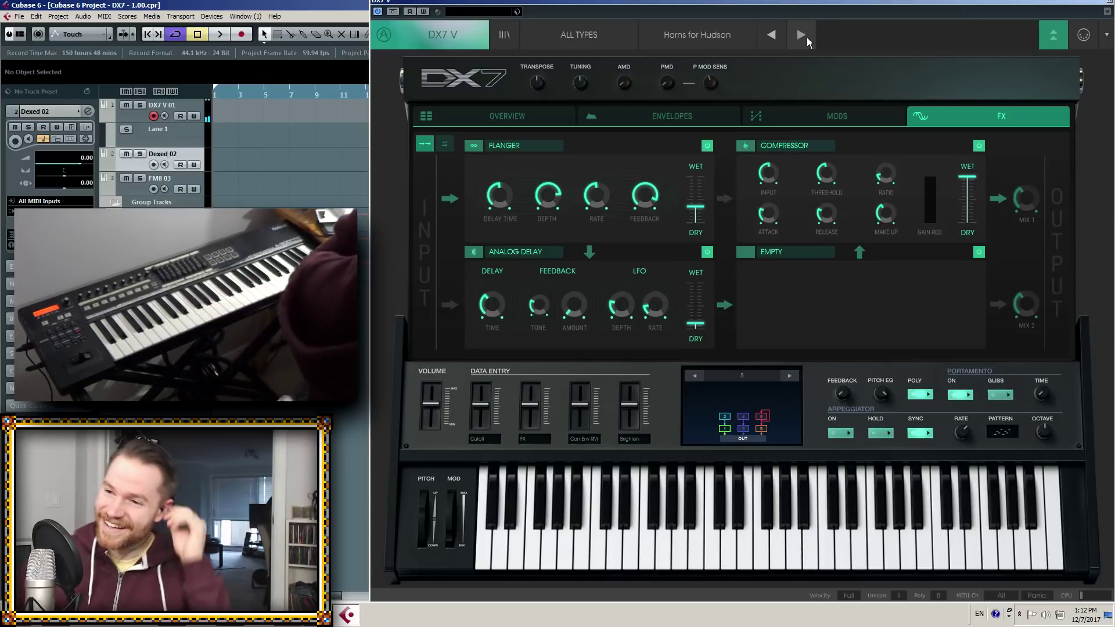
pyautogui.click(807, 38)
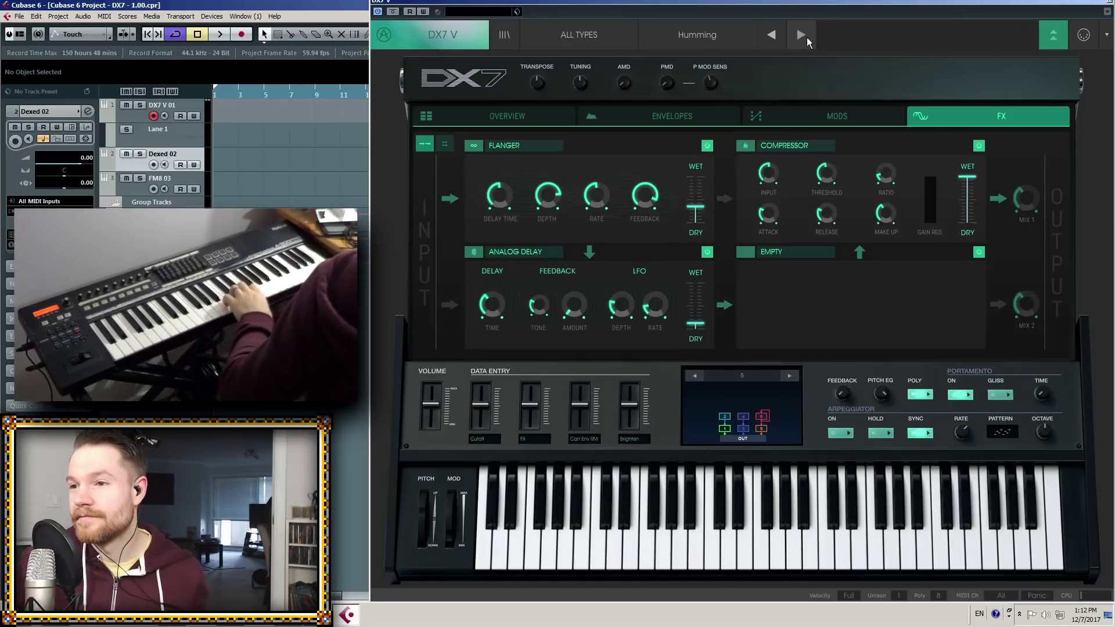
# Load Hybrid Voice, try its Voice Tuning macro, and raise the Amp Envelope macro to maximum
pyautogui.click(807, 37)
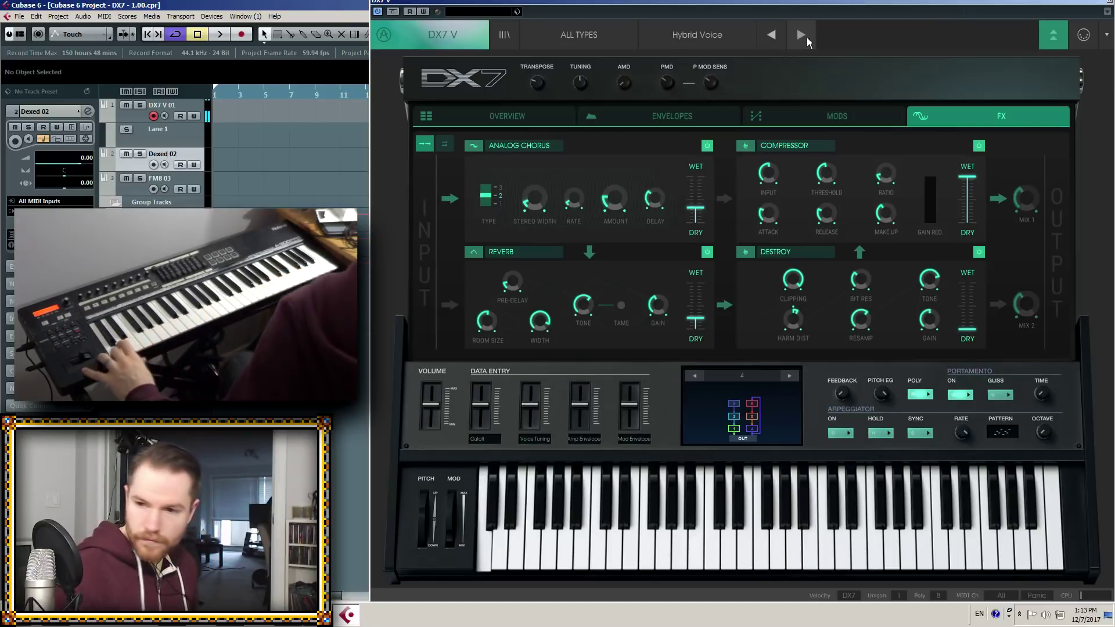
pyautogui.moveTo(526, 410); pyautogui.dragTo(532, 469)
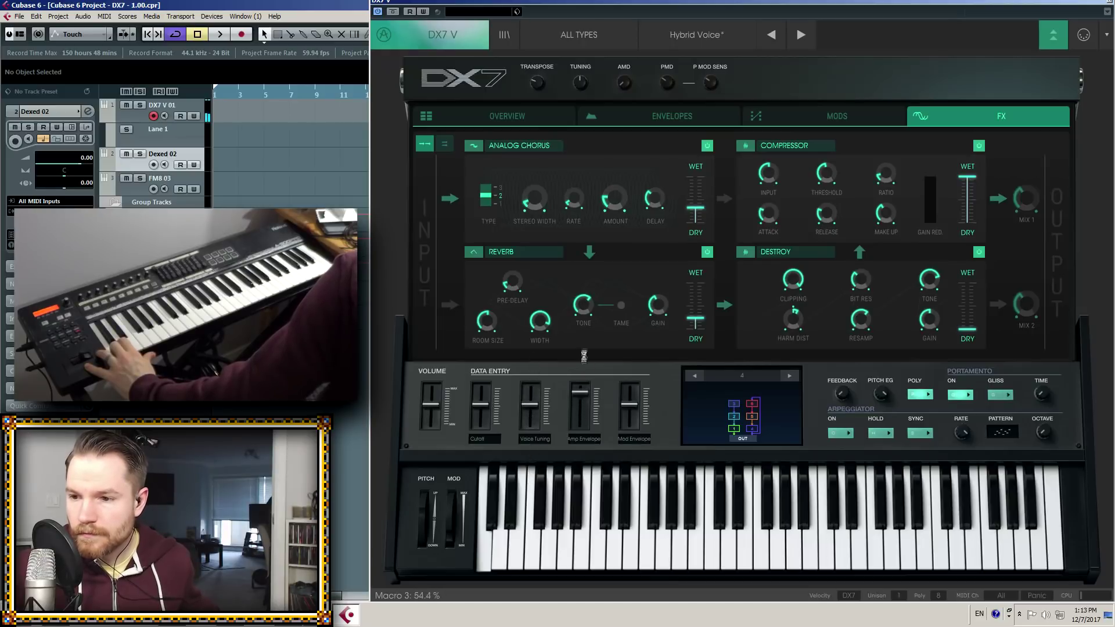
pyautogui.moveTo(579, 423); pyautogui.dragTo(580, 385)
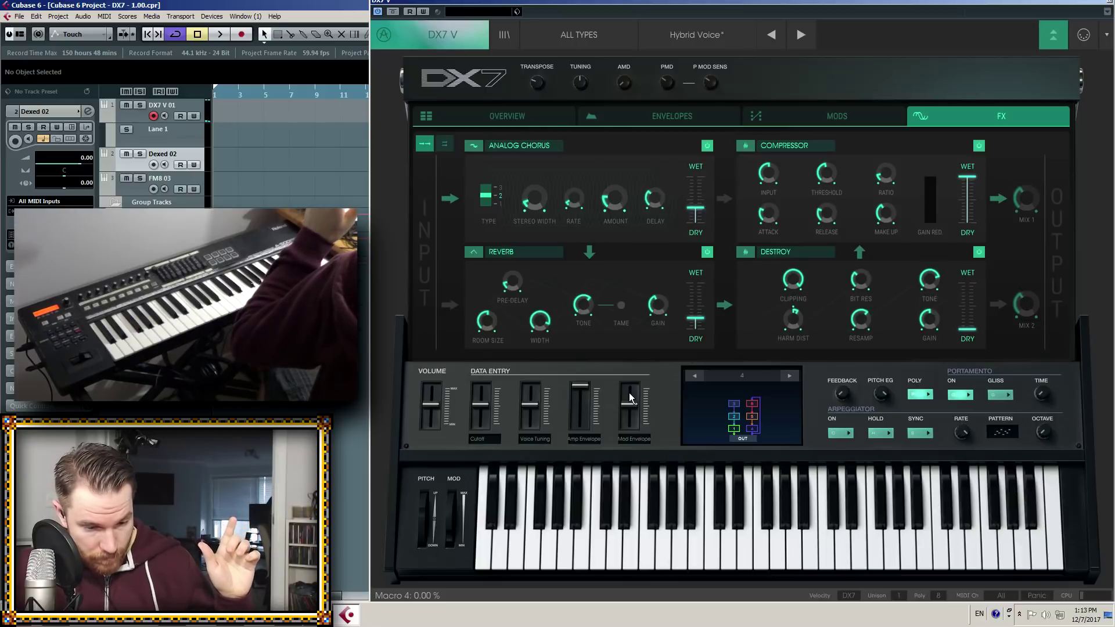
# Load Ice Organ, set operator 4's filter cutoff to 336 Hz in the overview, and select operator 1
pyautogui.click(796, 38)
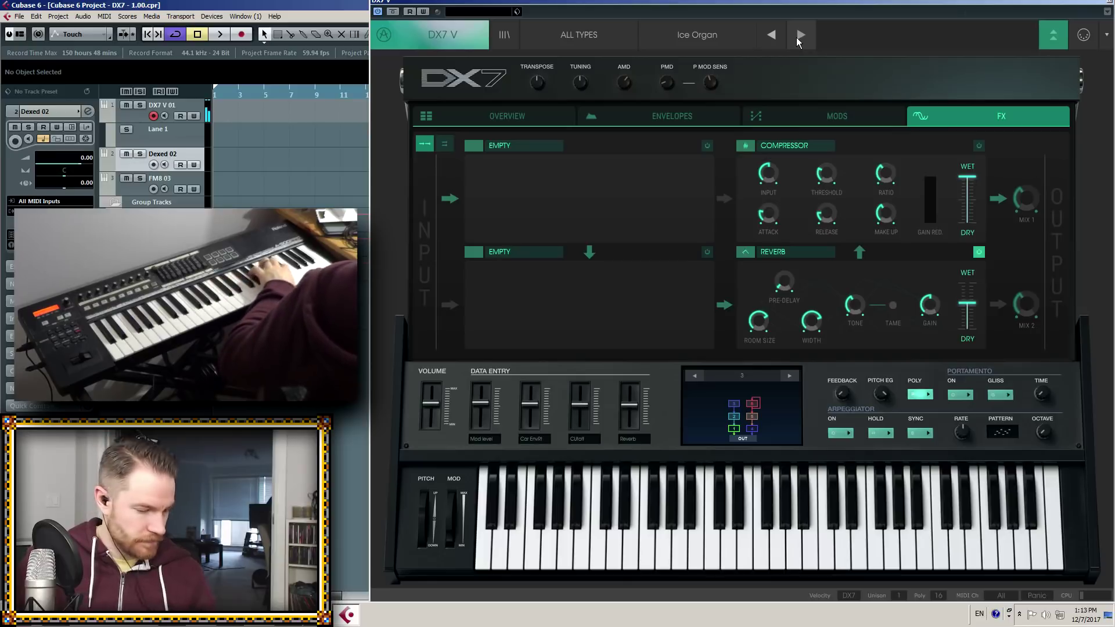
pyautogui.click(507, 115)
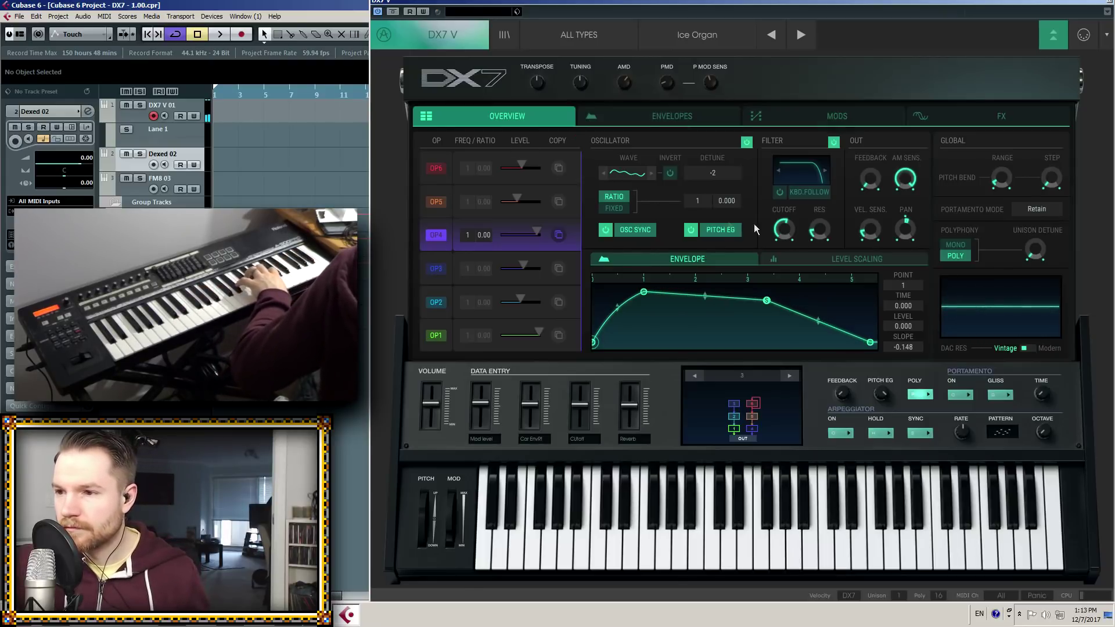
pyautogui.moveTo(776, 231); pyautogui.dragTo(781, 252)
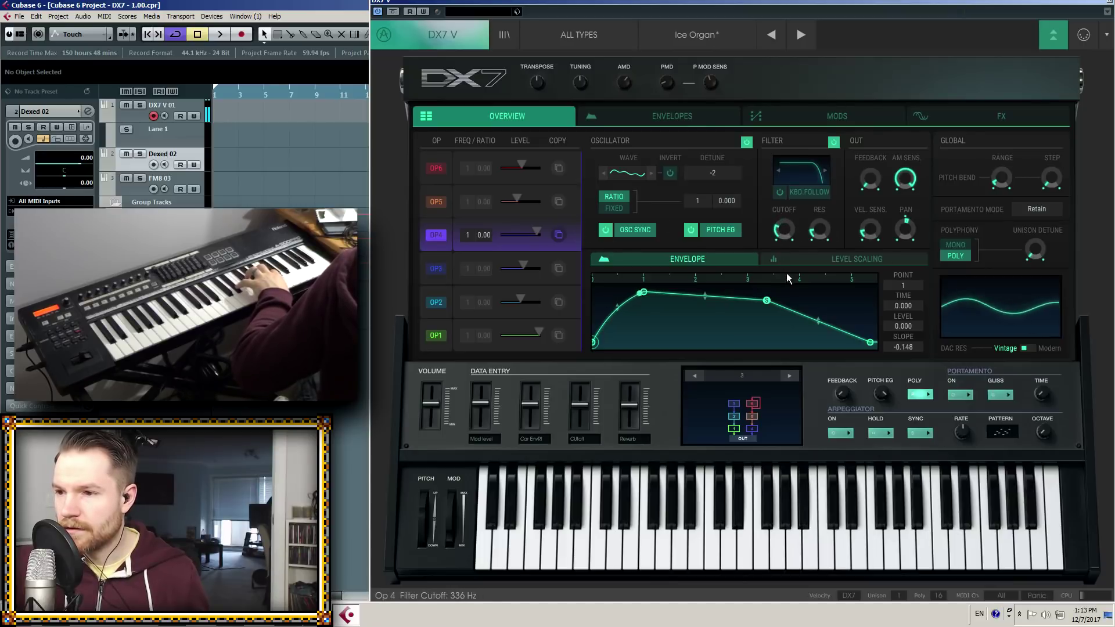
pyautogui.click(512, 327)
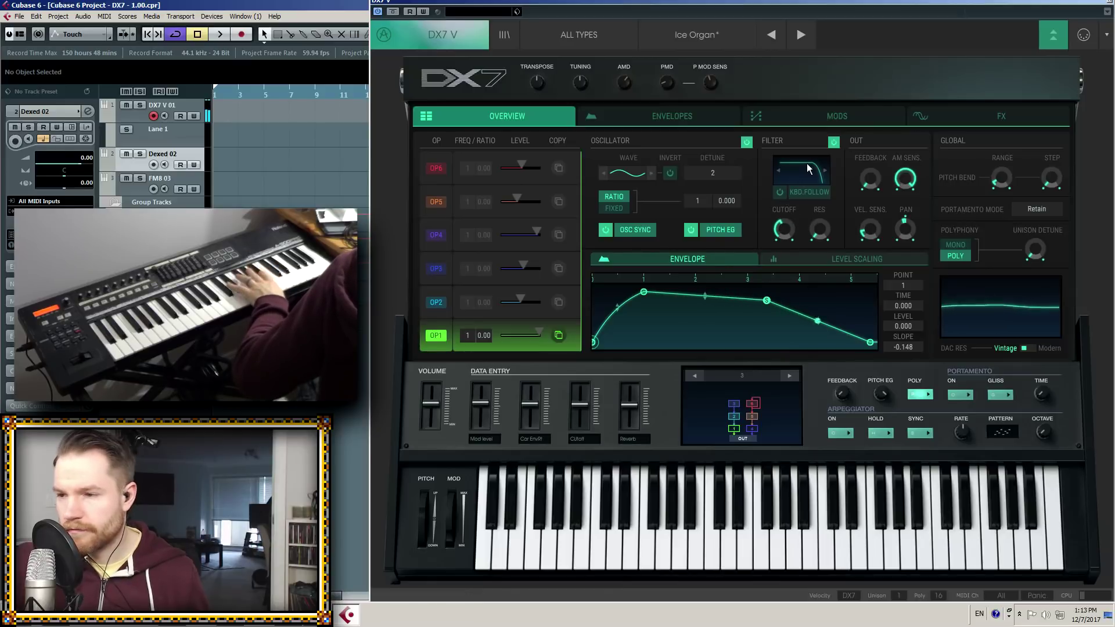
# Step through the presets Ideologic Organ, In 2030 and Industrial Groove
pyautogui.click(808, 36)
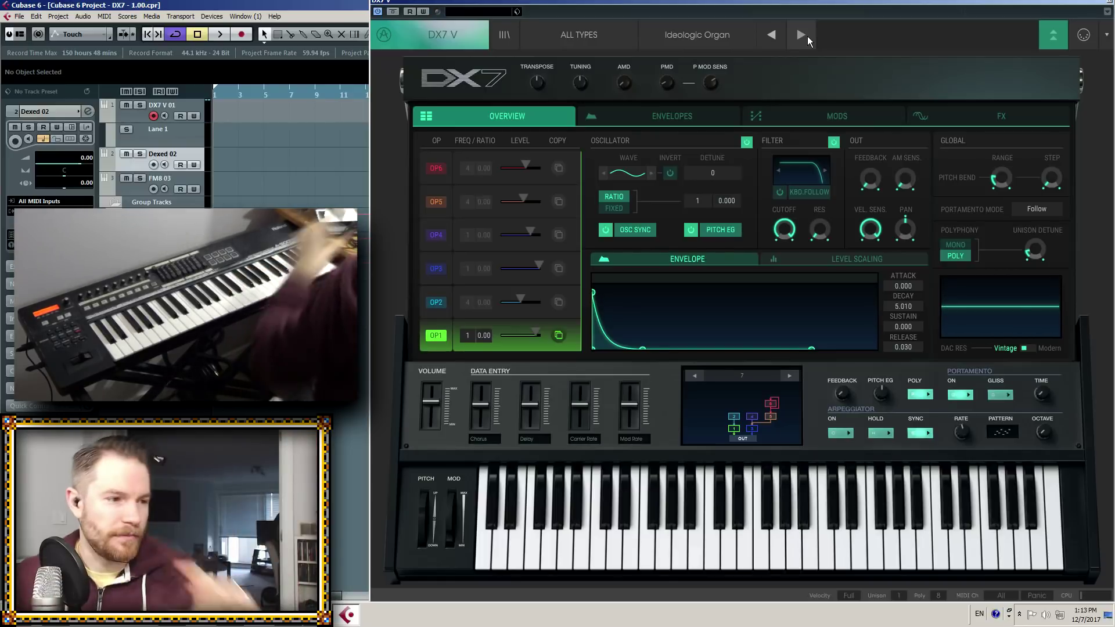
pyautogui.click(806, 36)
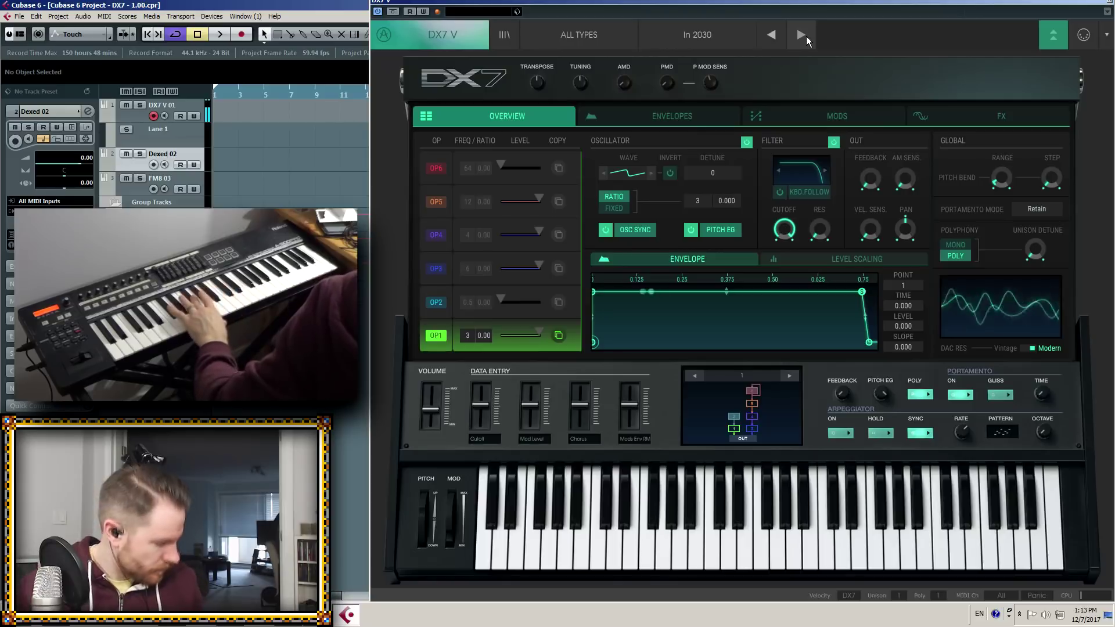
pyautogui.click(806, 36)
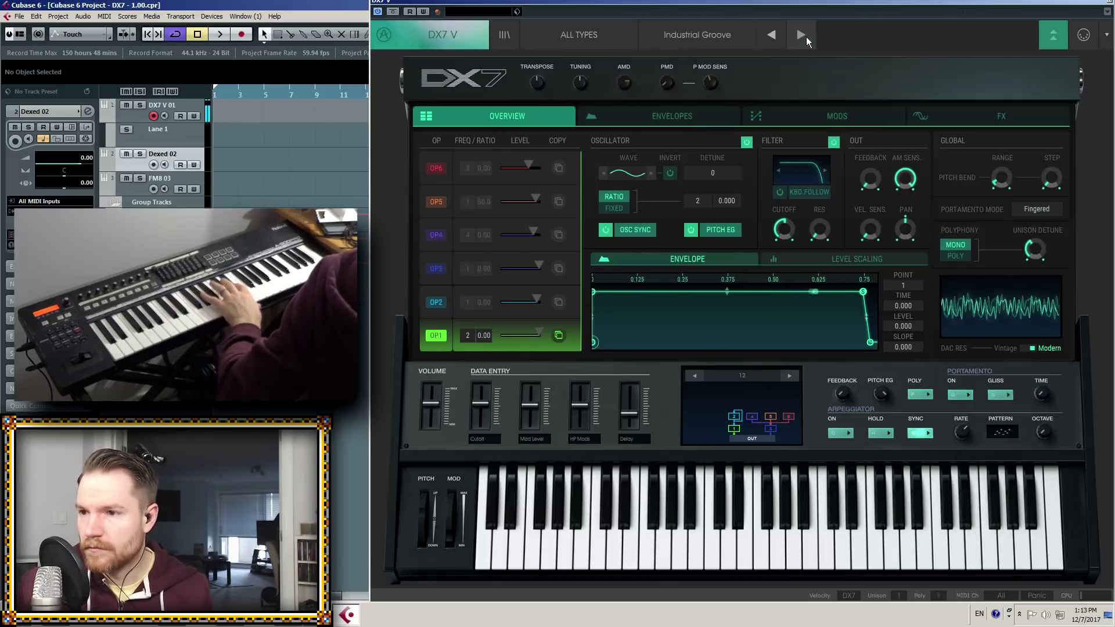
# Load the INIT VOICE preset and set operator 2's output level to 72
pyautogui.click(806, 37)
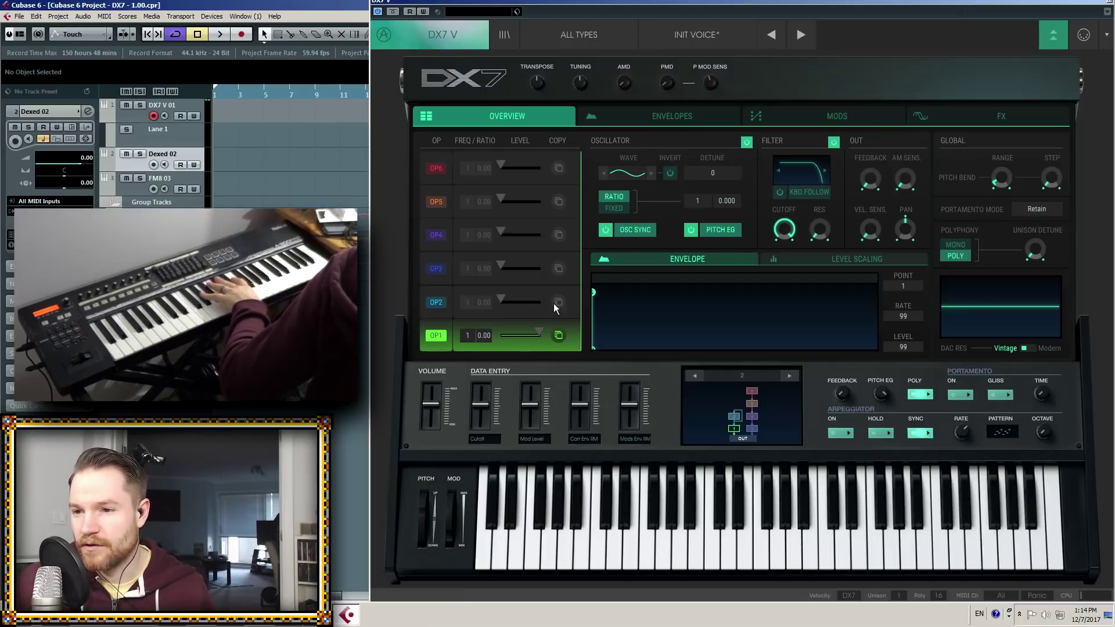
pyautogui.moveTo(501, 301); pyautogui.dragTo(544, 301)
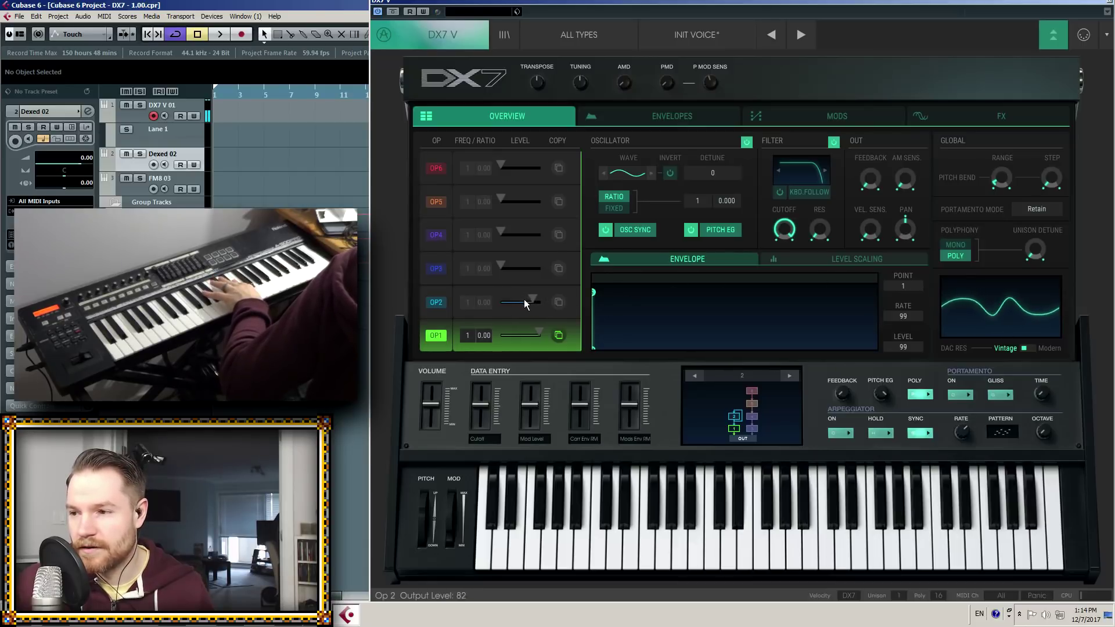
pyautogui.moveTo(540, 300)
pyautogui.mouseDown()
pyautogui.moveTo(549, 296)
pyautogui.moveTo(510, 280)
pyautogui.moveTo(550, 280)
pyautogui.moveTo(511, 273)
pyautogui.moveTo(528, 302)
pyautogui.mouseUp()
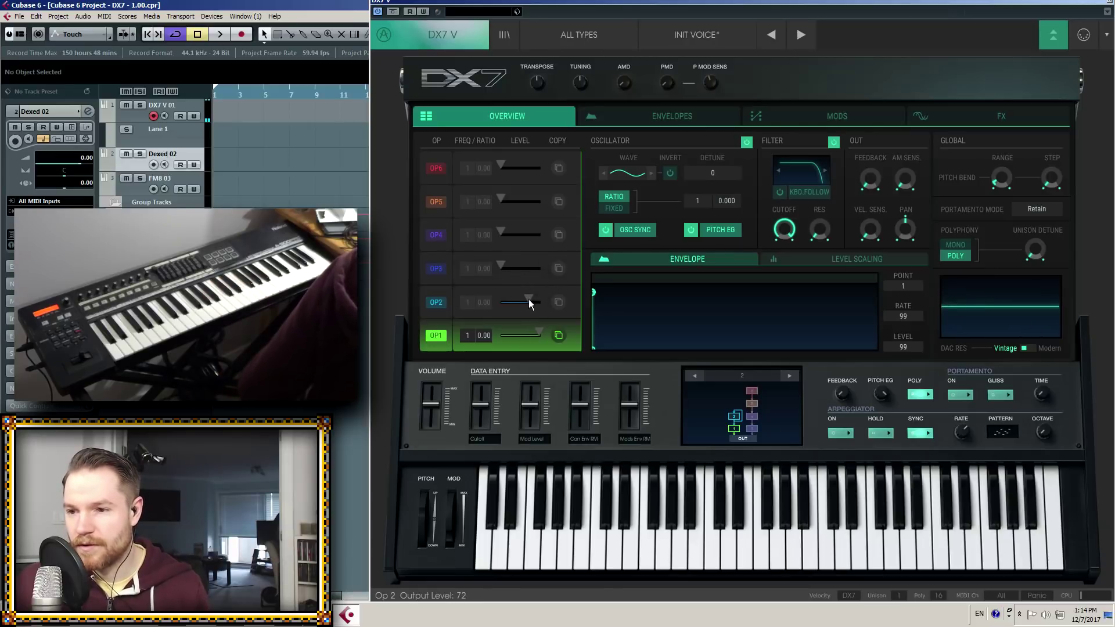
# Assign operator 2's output level to MIDI CC 72 on channel 1 with MIDI learn
pyautogui.click(1085, 36)
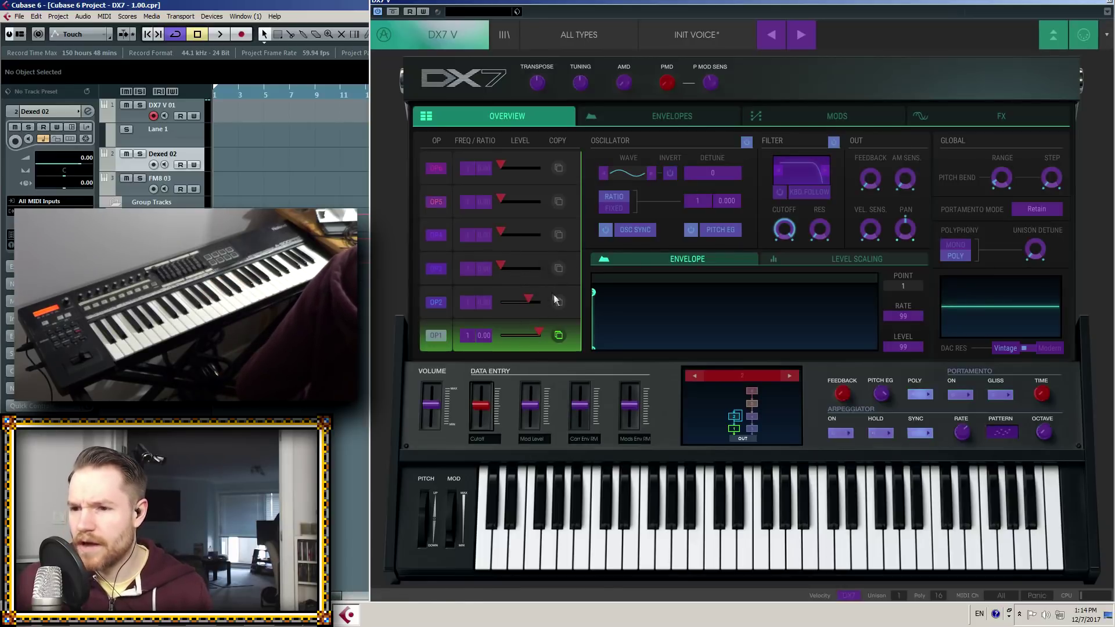
pyautogui.click(529, 301)
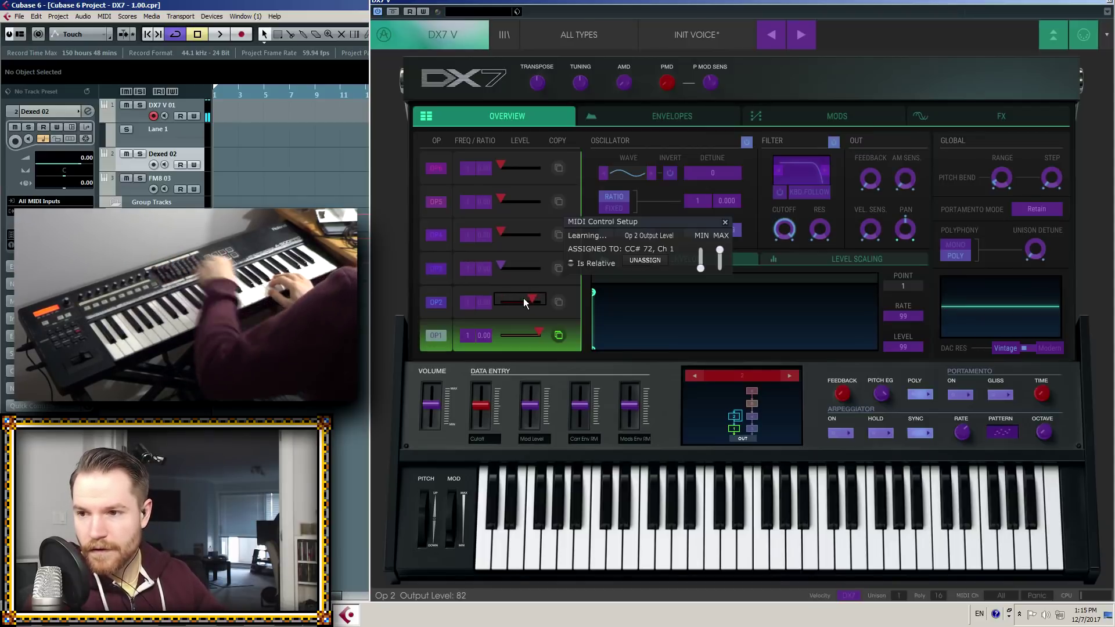
pyautogui.click(1086, 40)
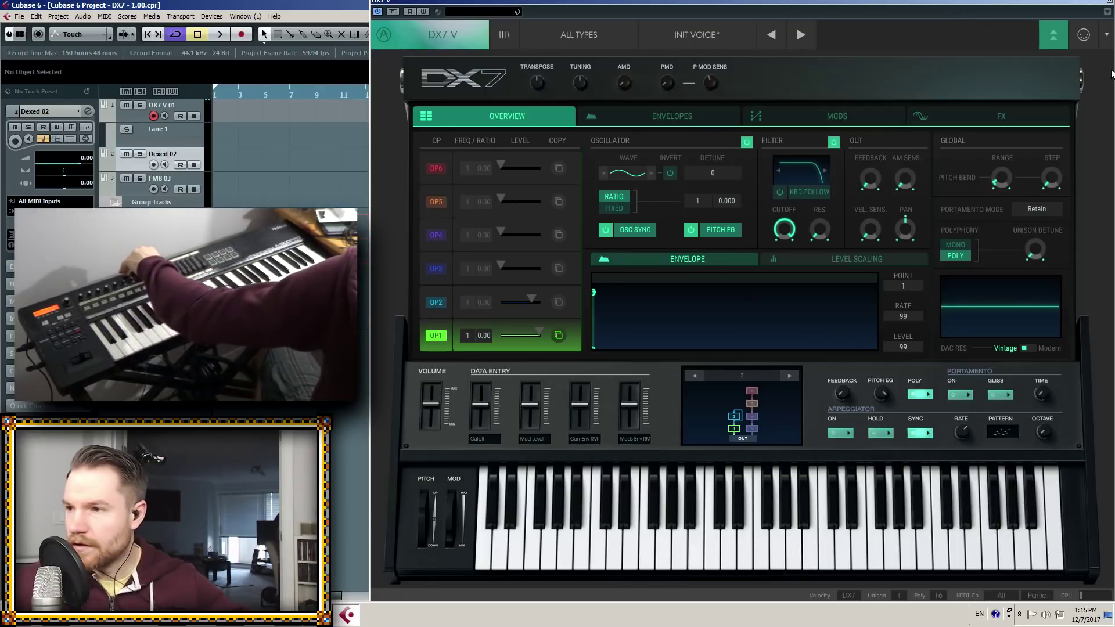
# Assign the Feedback knob to MIDI CC 10 on channel 1 and leave MIDI learn mode
pyautogui.click(1083, 35)
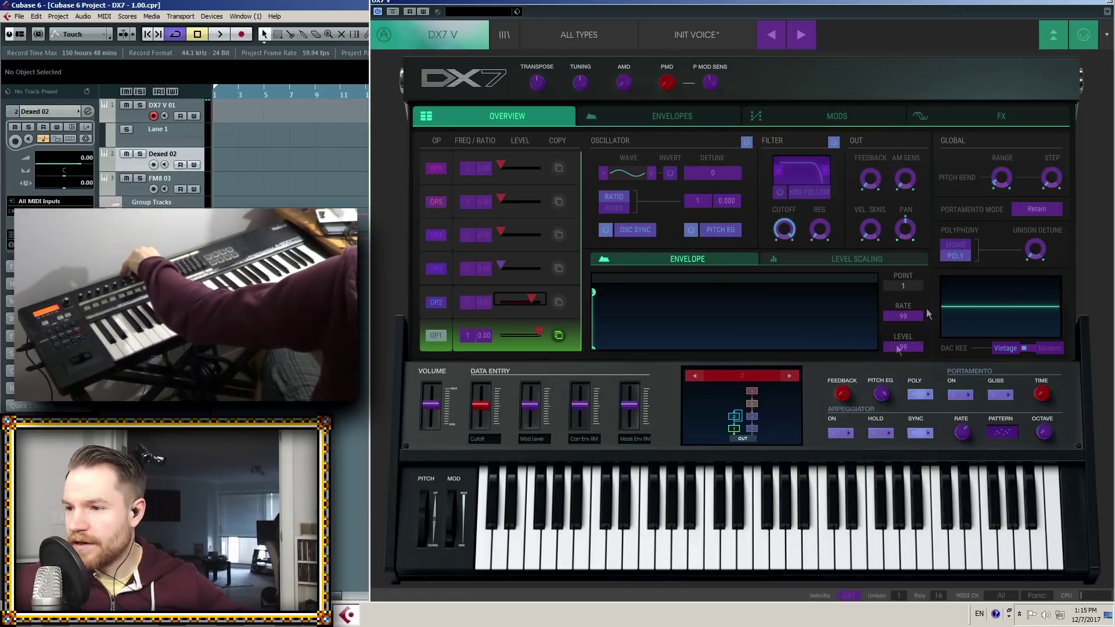
pyautogui.click(846, 395)
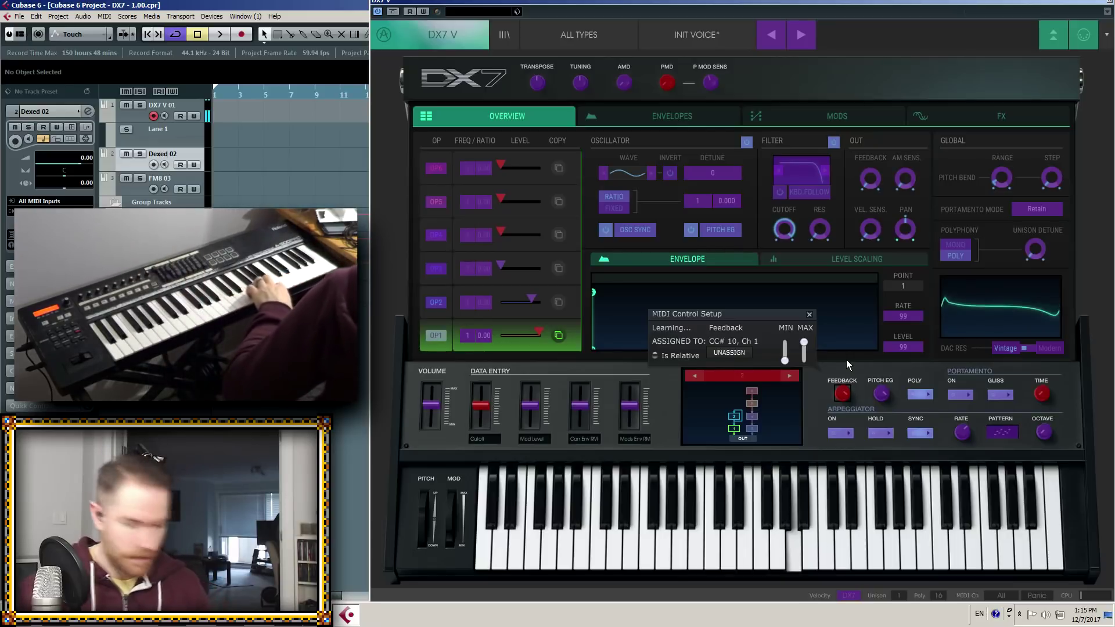
pyautogui.click(1083, 34)
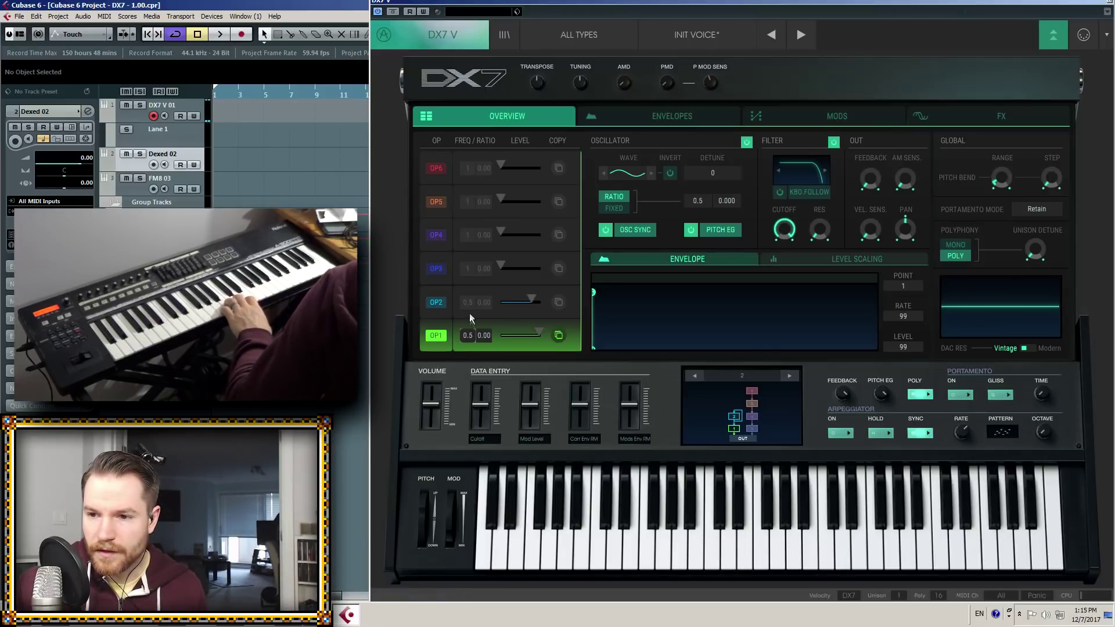
# Set operator 1's frequency ratio to 2, and lengthen the final release segment of operator 2's envelope
pyautogui.moveTo(465, 301); pyautogui.dragTo(469, 336)
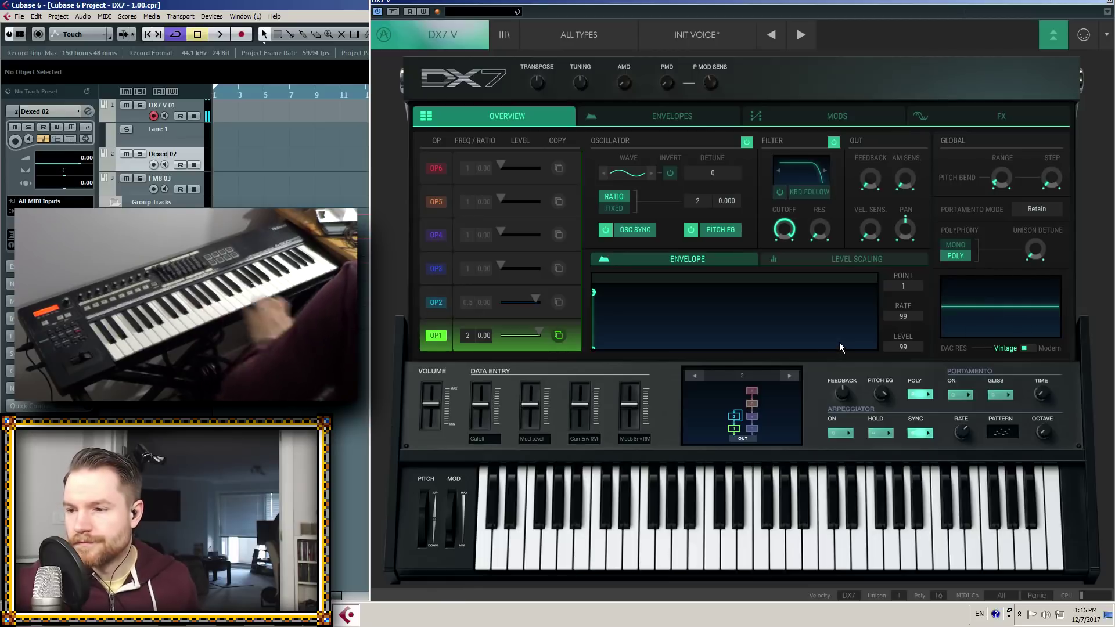
pyautogui.click(653, 117)
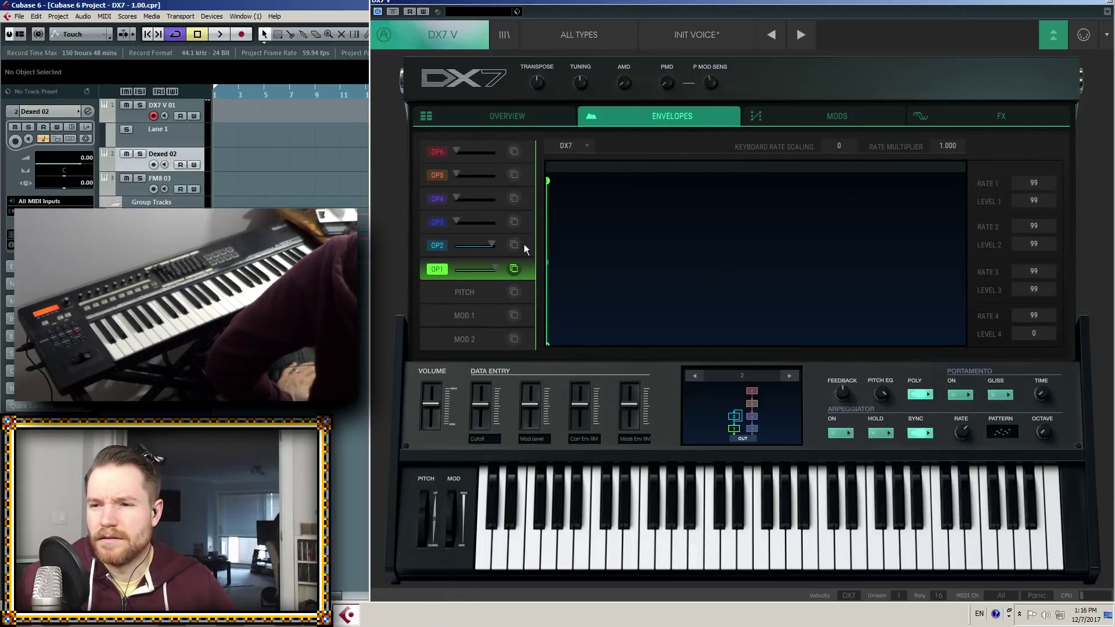
pyautogui.click(528, 246)
pyautogui.moveTo(550, 344); pyautogui.dragTo(581, 347)
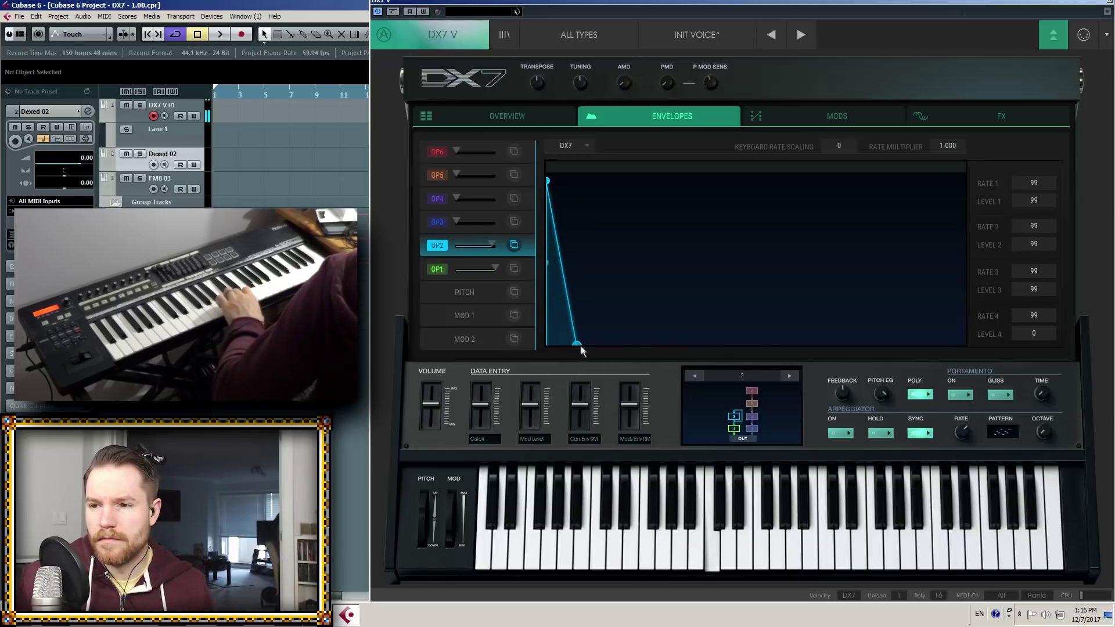
# Switch operator 1's envelope to DADSR mode and shape it to a decay of 3.535 and a sustain of 0.243
pyautogui.click(529, 266)
pyautogui.click(588, 145)
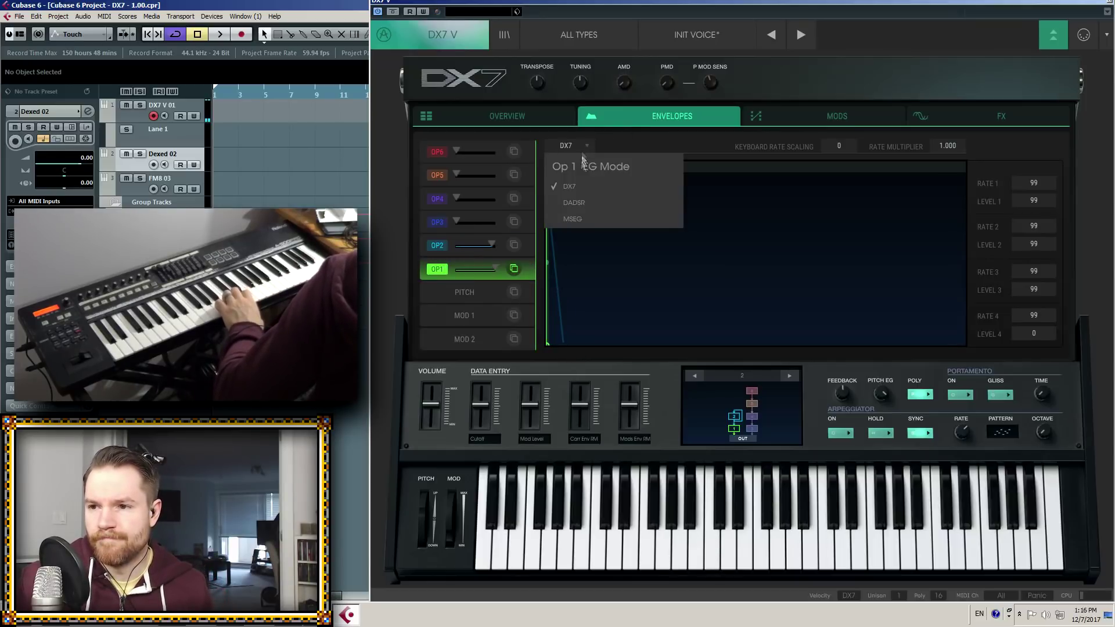
pyautogui.click(574, 199)
pyautogui.moveTo(593, 181); pyautogui.dragTo(618, 311)
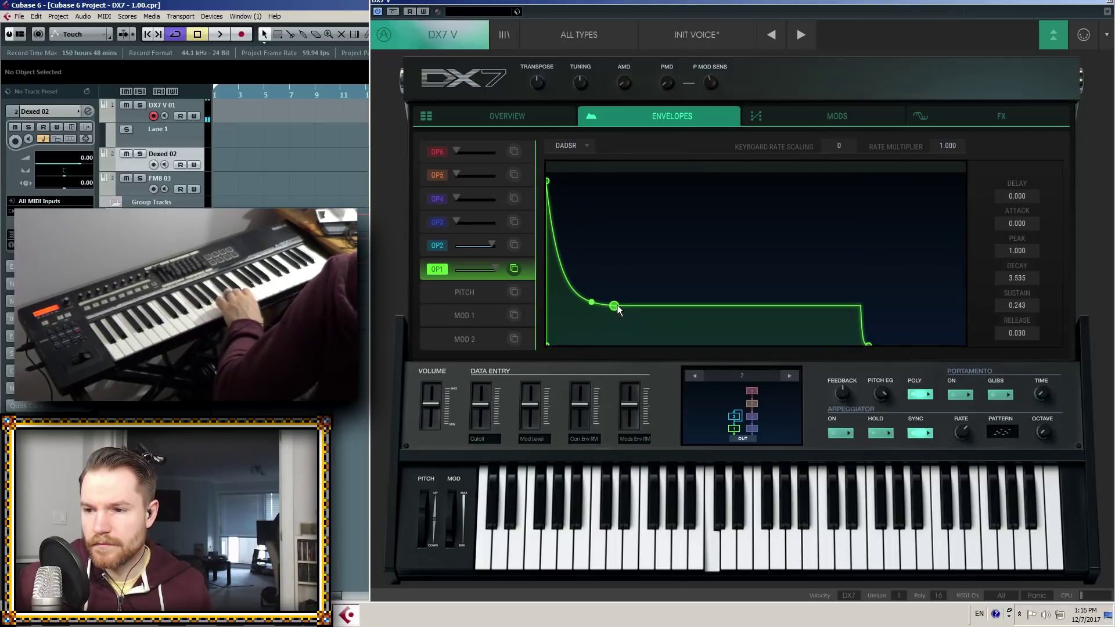
# Try a release of 4.465 on operator 1's envelope, and shorten the release to 0.000
pyautogui.moveTo(875, 349); pyautogui.dragTo(932, 346)
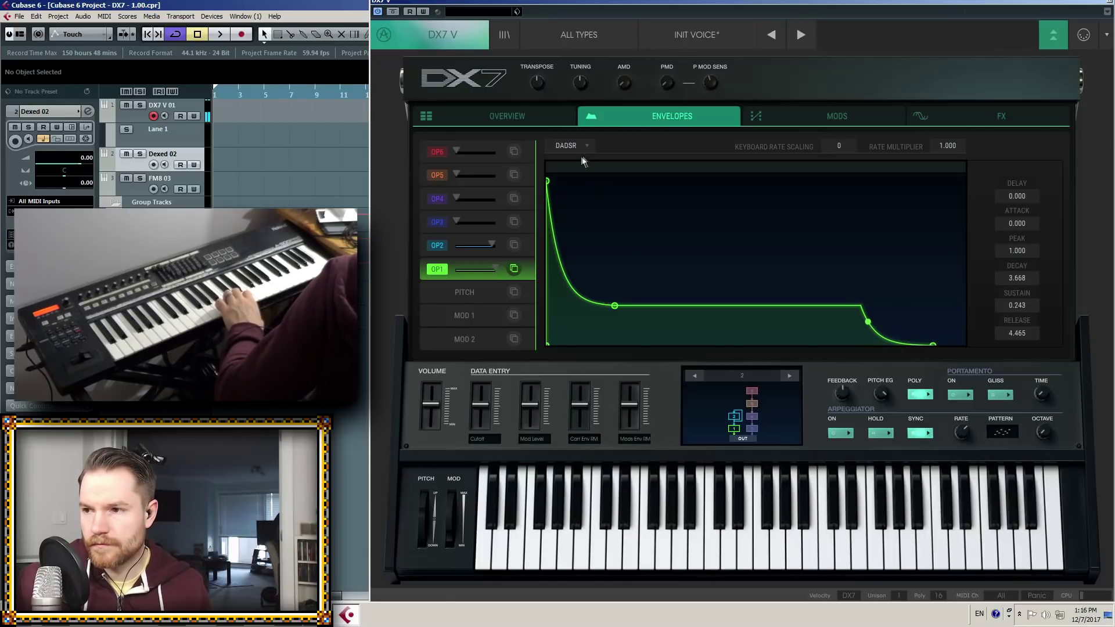
pyautogui.moveTo(934, 345); pyautogui.dragTo(895, 344)
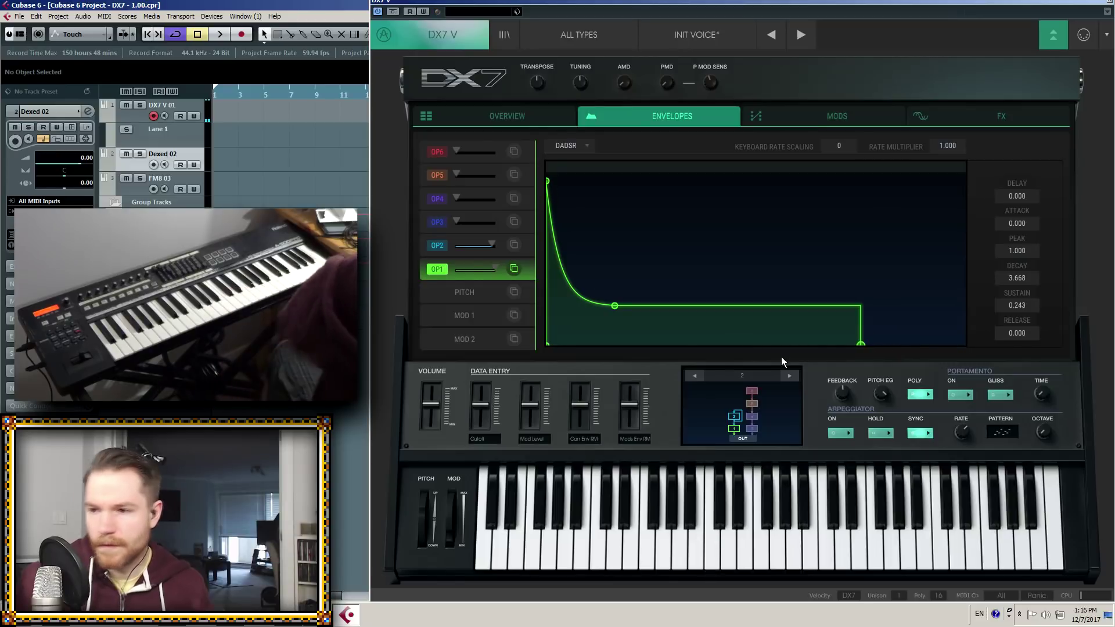
# Switch operator 2's envelope to DADSR mode and shape it to attack 1.215, peak 0.735, decay 30.000, sustain 0.134 and release 0.175
pyautogui.click(527, 246)
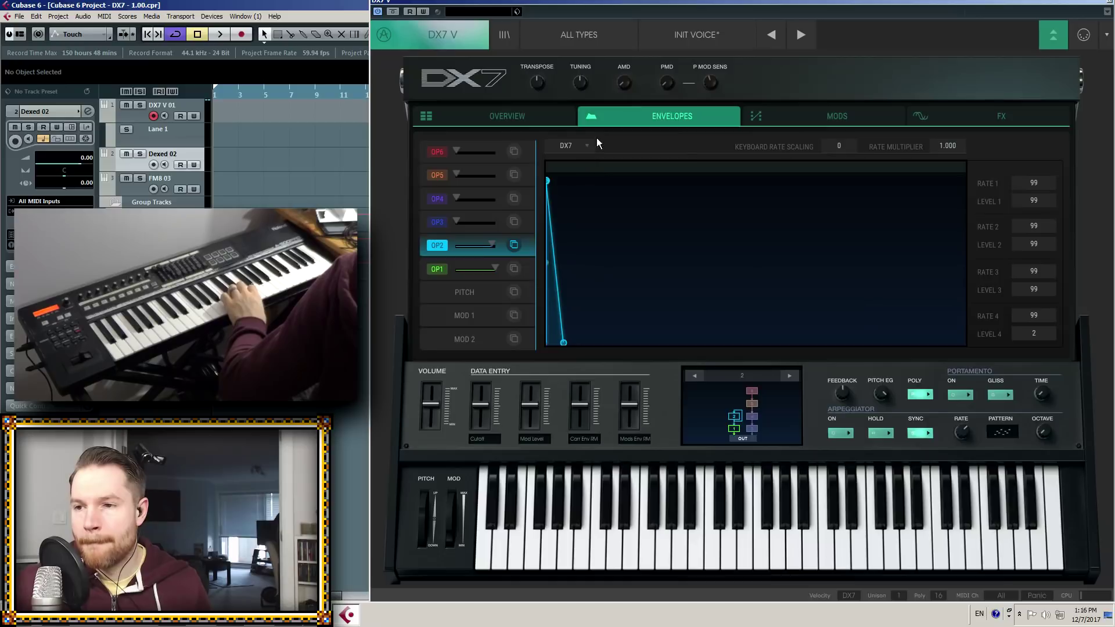
pyautogui.click(579, 145)
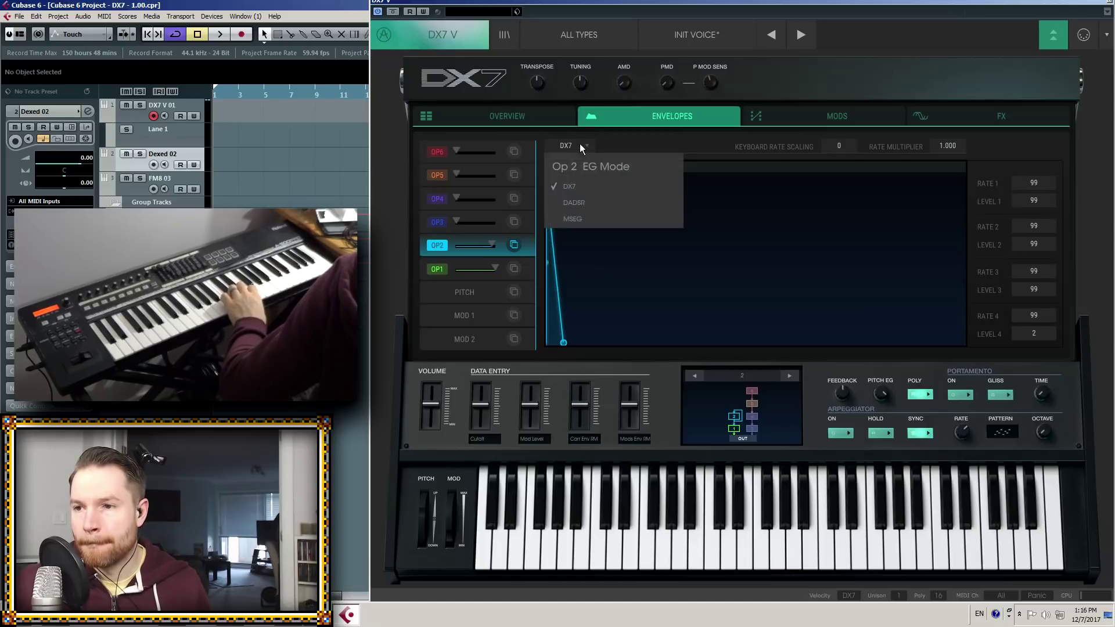
pyautogui.click(576, 206)
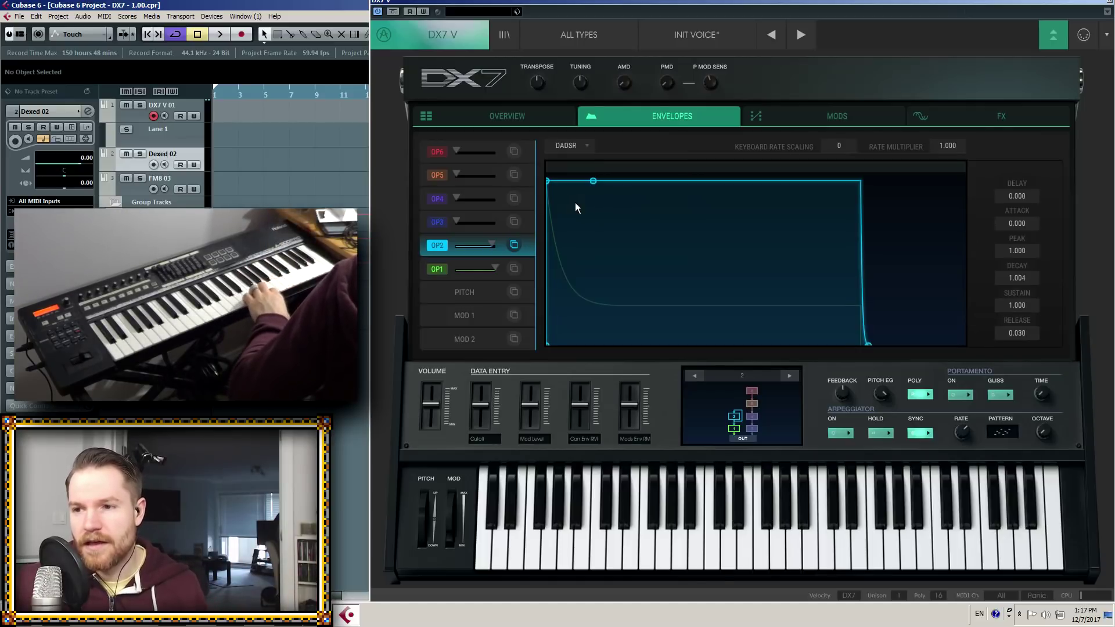
pyautogui.moveTo(595, 180); pyautogui.dragTo(578, 322)
pyautogui.moveTo(861, 344); pyautogui.dragTo(889, 344)
pyautogui.moveTo(548, 183); pyautogui.dragTo(589, 215)
pyautogui.moveTo(619, 321); pyautogui.dragTo(748, 322)
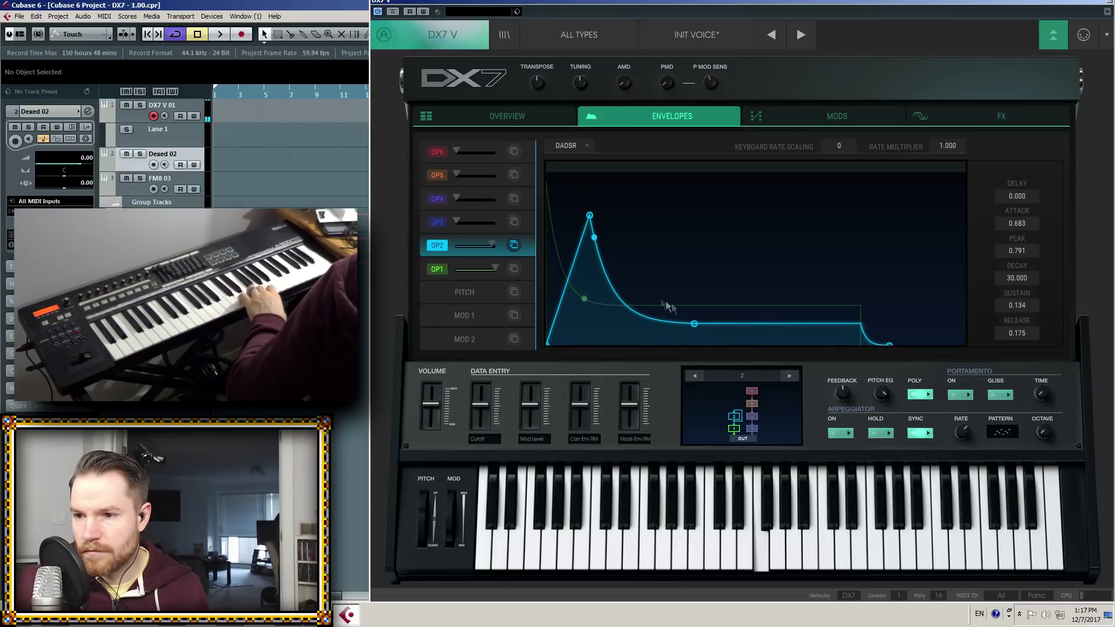
pyautogui.moveTo(590, 215); pyautogui.dragTo(595, 224)
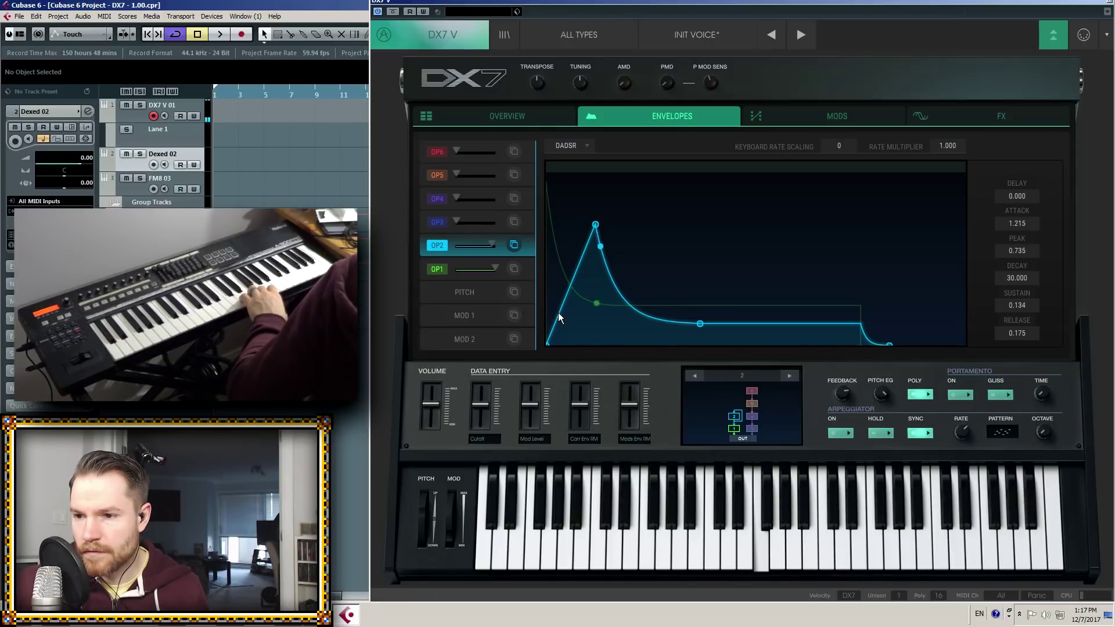
# Return the envelopes of operator 2 and operator 1 to DX7 mode
pyautogui.click(569, 148)
pyautogui.click(572, 190)
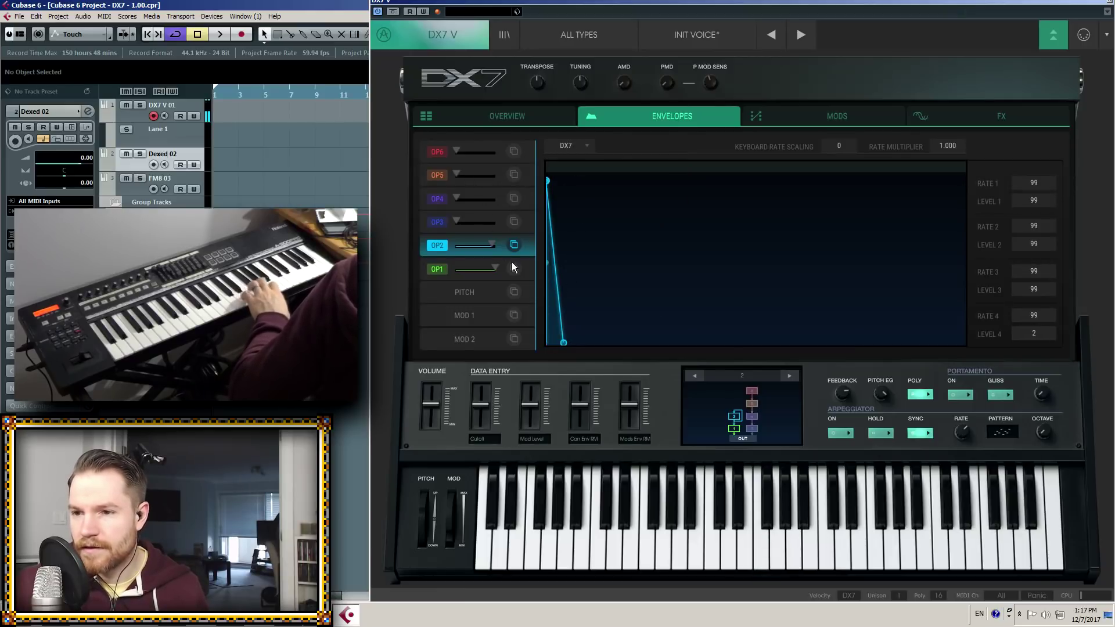
pyautogui.click(531, 269)
pyautogui.click(533, 246)
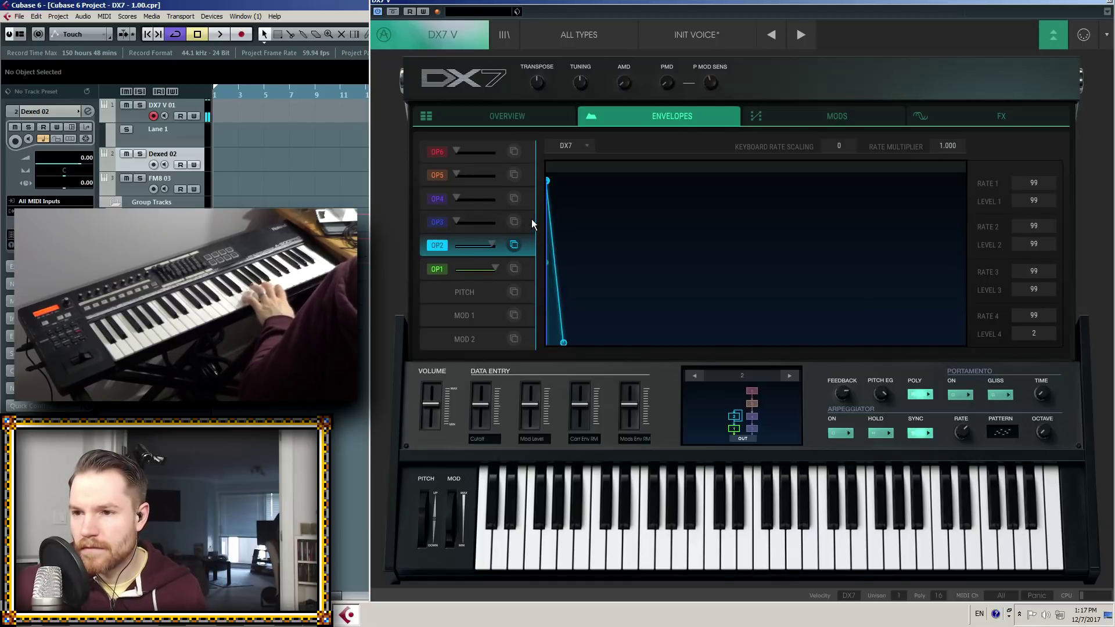
pyautogui.click(531, 270)
pyautogui.click(579, 146)
pyautogui.click(577, 180)
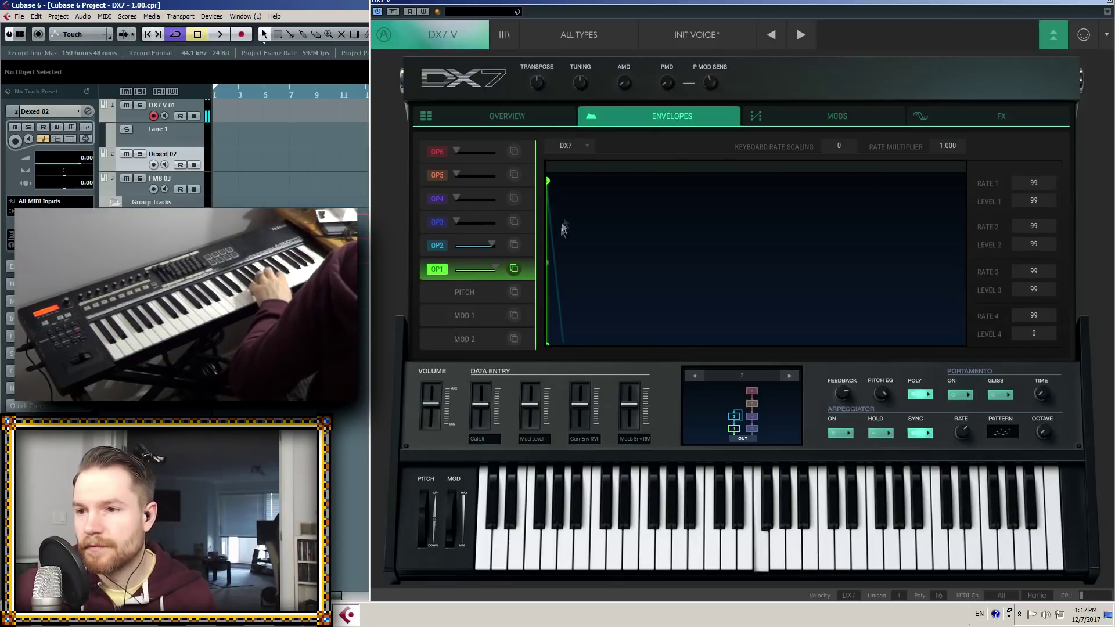
# Stretch operator 1's DX7 envelope into longer segments, with level 1 at 92, level 2 at 15 and level 3 at 75
pyautogui.moveTo(551, 185); pyautogui.dragTo(632, 226)
pyautogui.moveTo(560, 197); pyautogui.dragTo(662, 325)
pyautogui.moveTo(549, 182); pyautogui.dragTo(673, 196)
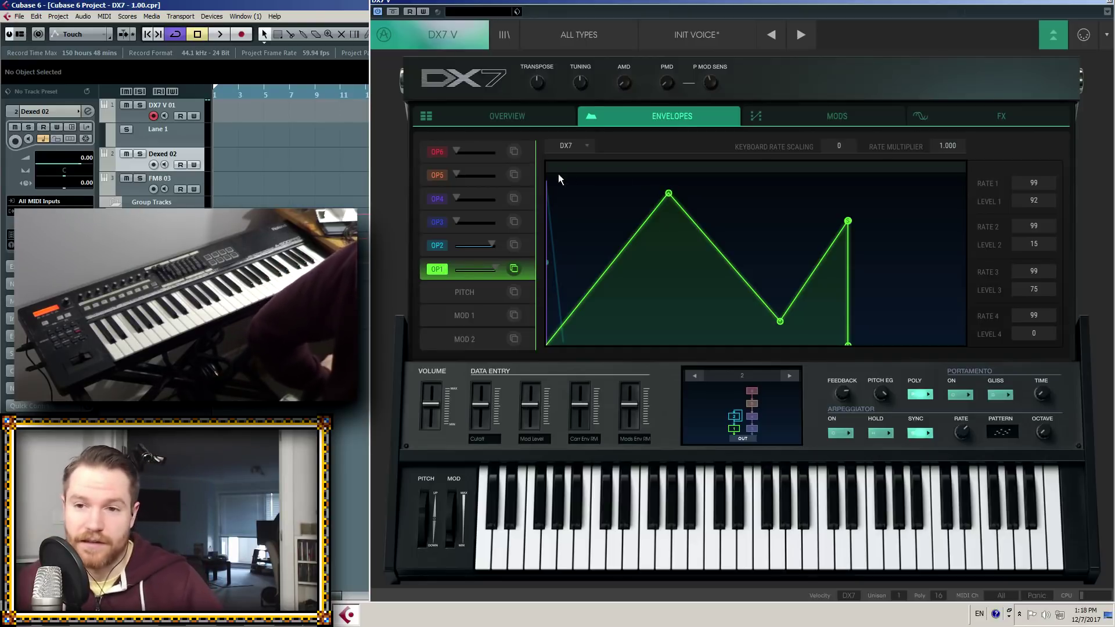
# Bring up Dexed and FM8 for comparison, and list the voices in Bank B of FM8's KV-05 TOTO folder
pyautogui.click(11, 235)
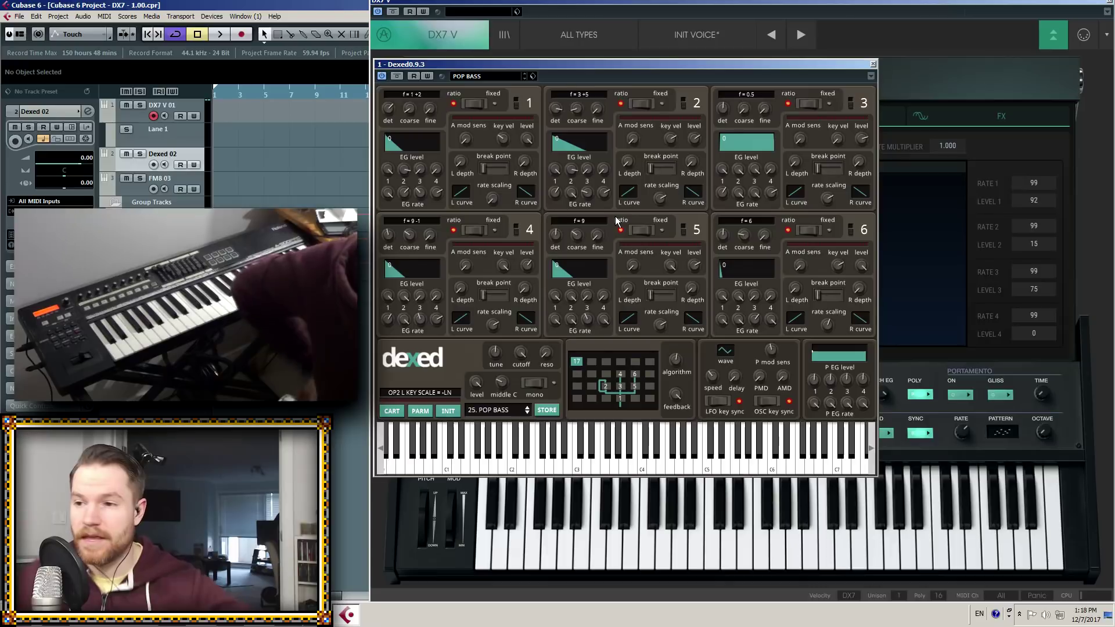
pyautogui.click(183, 176)
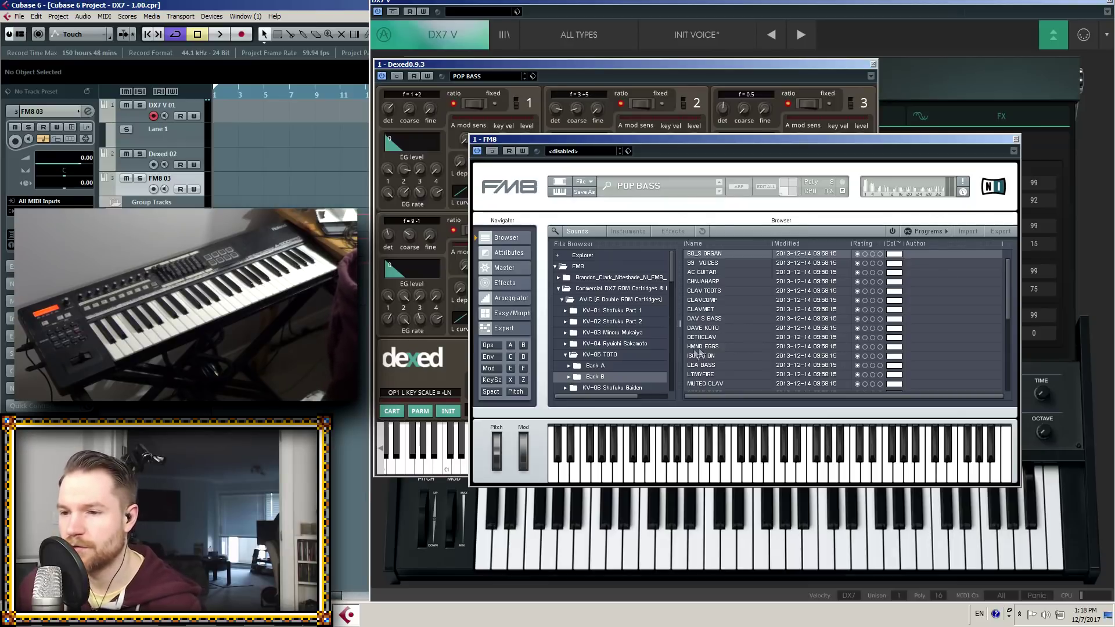
pyautogui.click(604, 355)
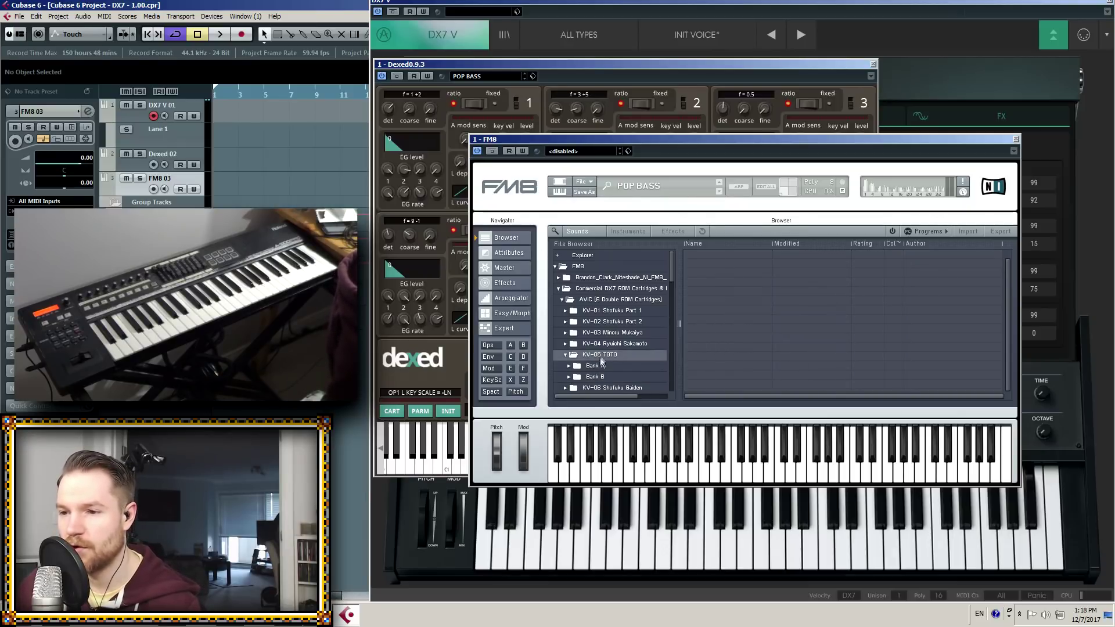
pyautogui.click(595, 377)
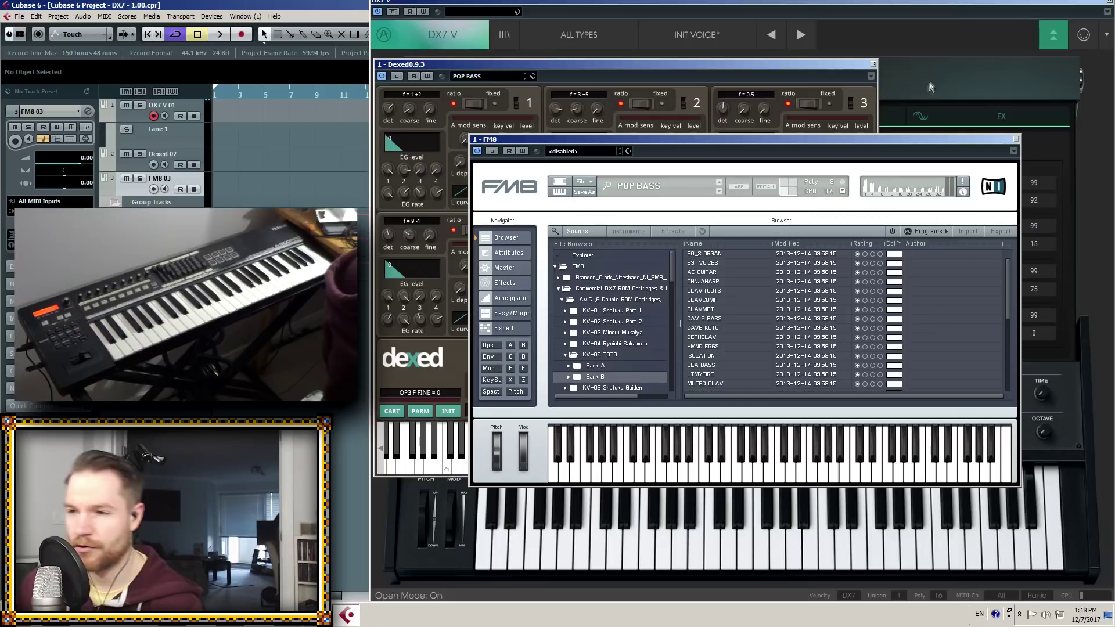
# Switch back to DX7 V and import the SysEx bank TOTO(KV05A).syx from the KV-05 TOTO folder
pyautogui.click(463, 42)
pyautogui.click(446, 33)
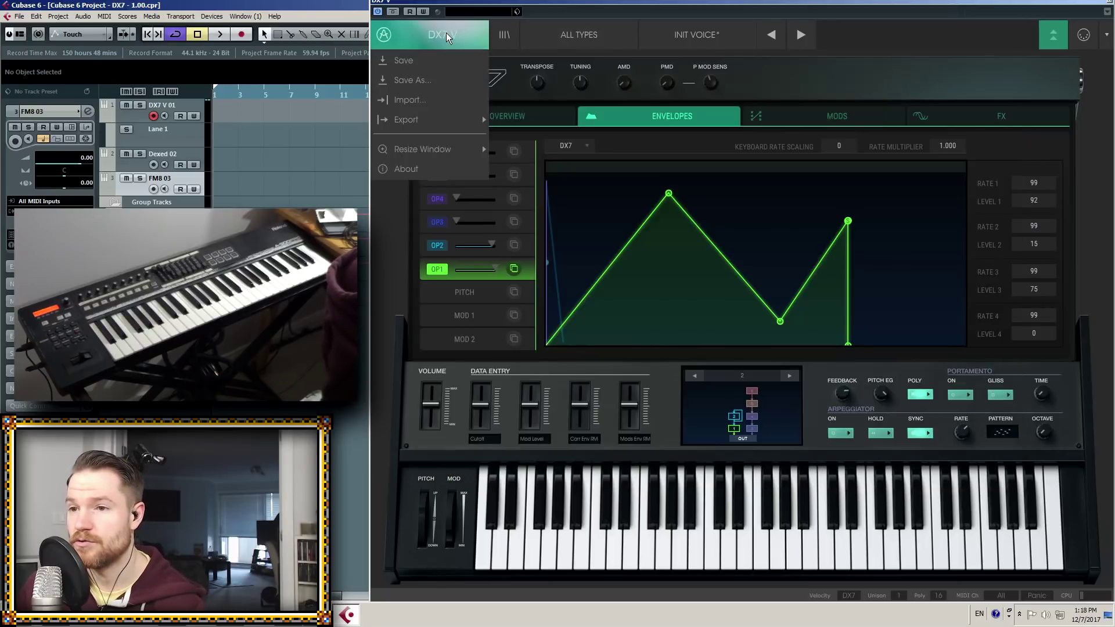
pyautogui.click(431, 103)
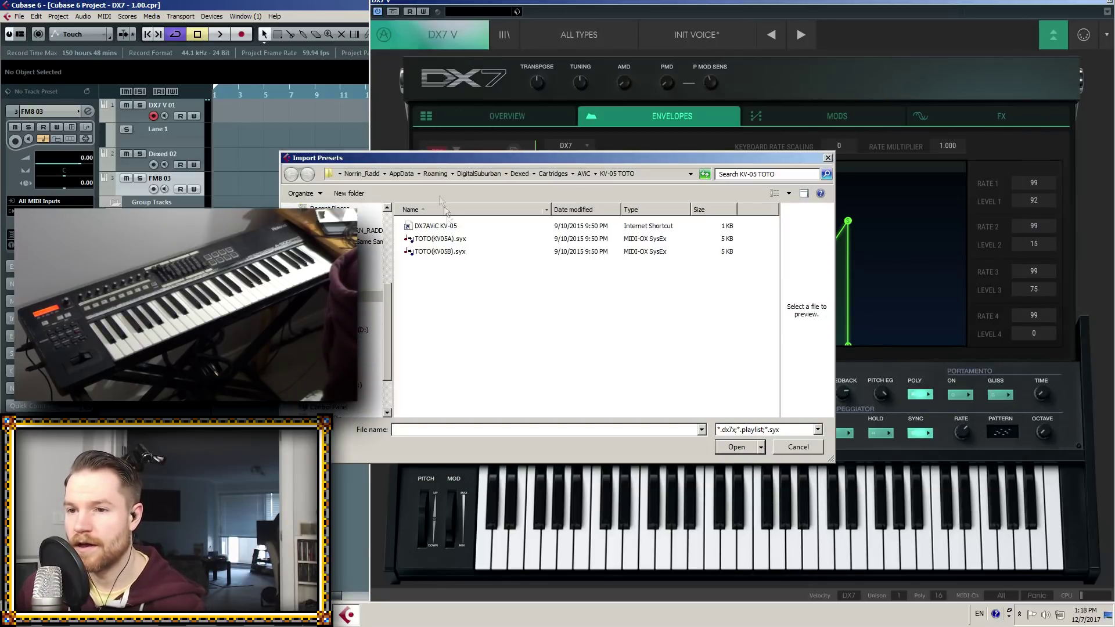
pyautogui.click(459, 240)
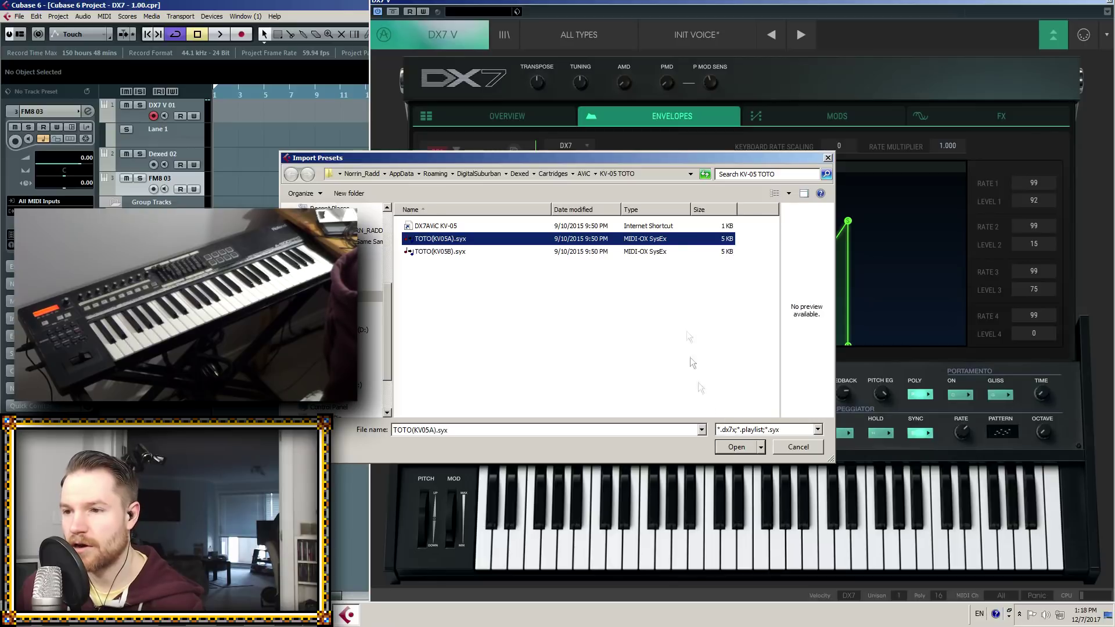
pyautogui.click(736, 448)
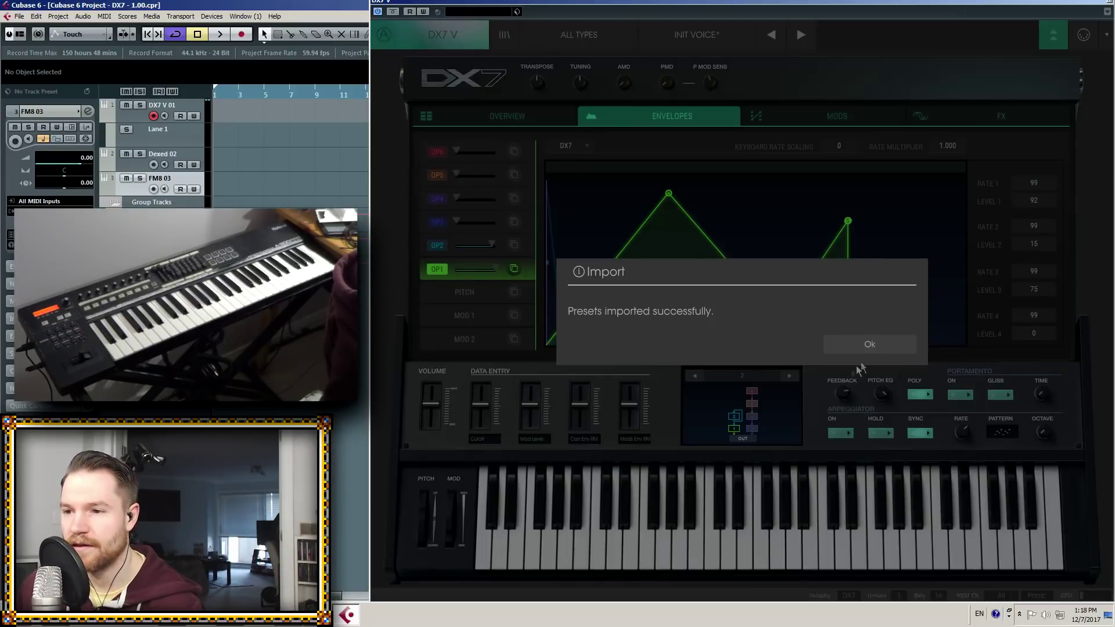
pyautogui.click(866, 345)
# Filter the preset browser to the KV-05 TOTO_Sysex bank and load 01 TT-STRING1
pyautogui.click(441, 33)
pyautogui.click(504, 38)
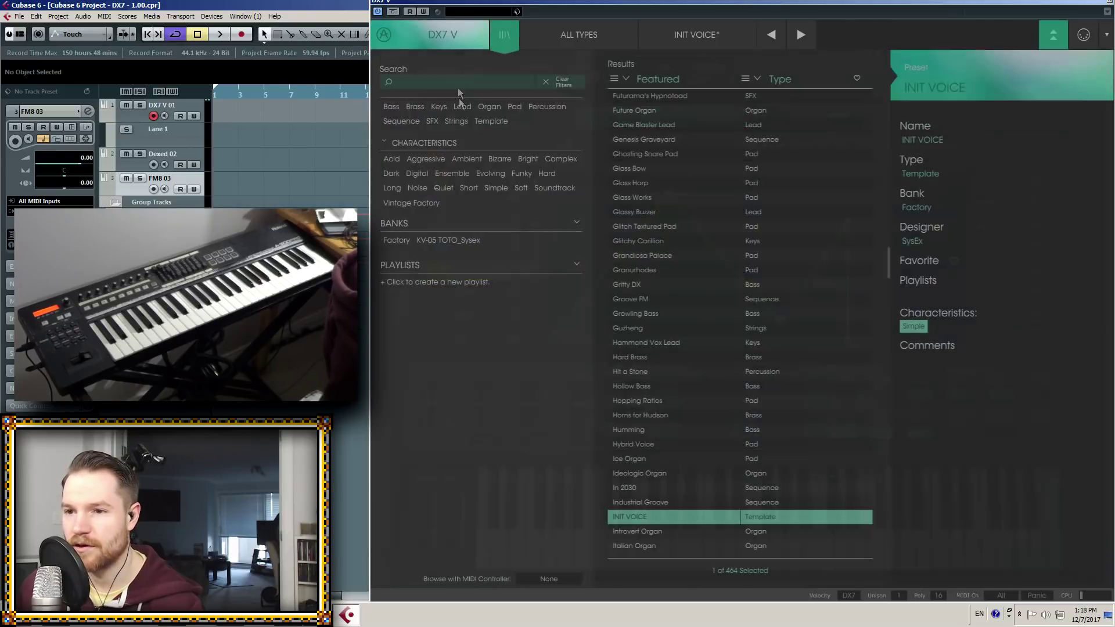
pyautogui.click(447, 240)
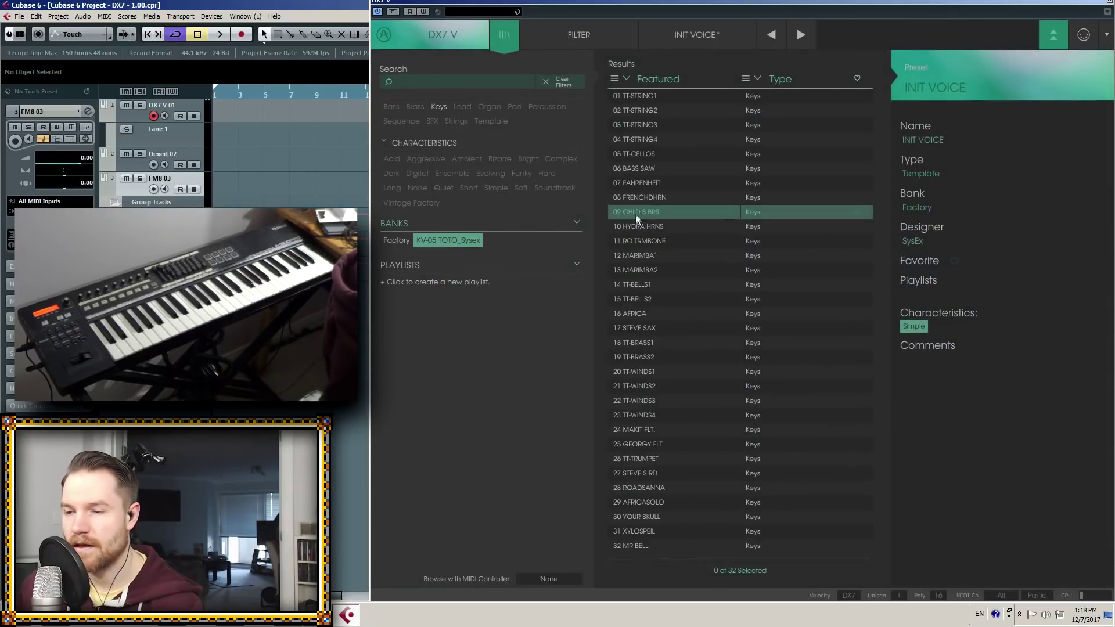
pyautogui.doubleClick(652, 96)
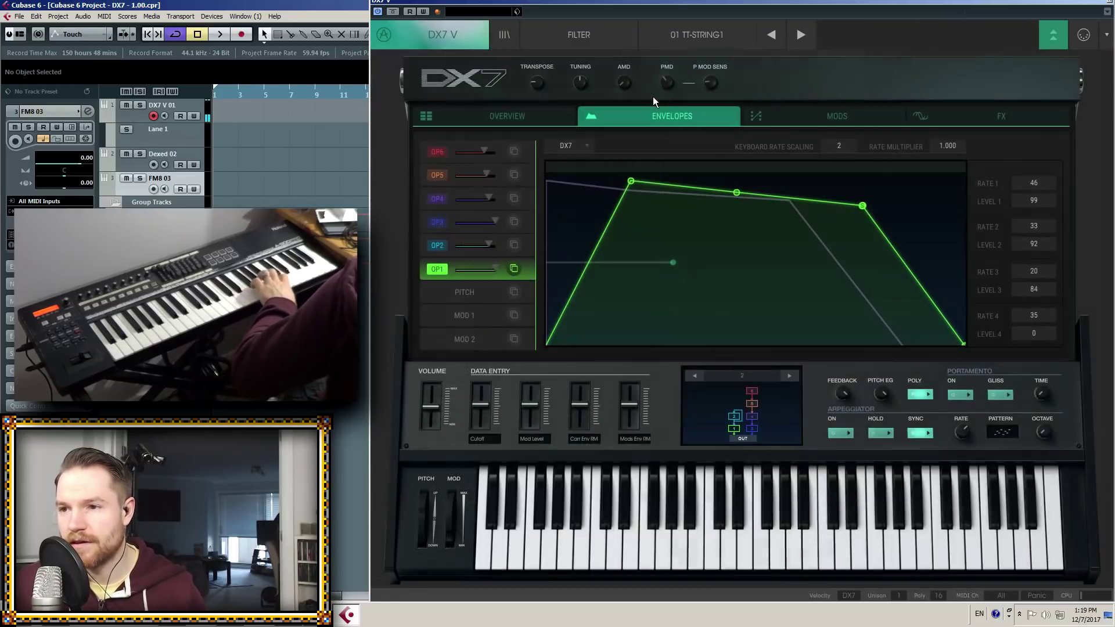
# Advance through the bank to 03 TT-STRING3, and load the 12 MARIMBA1 preset
pyautogui.click(803, 35)
pyautogui.click(803, 35)
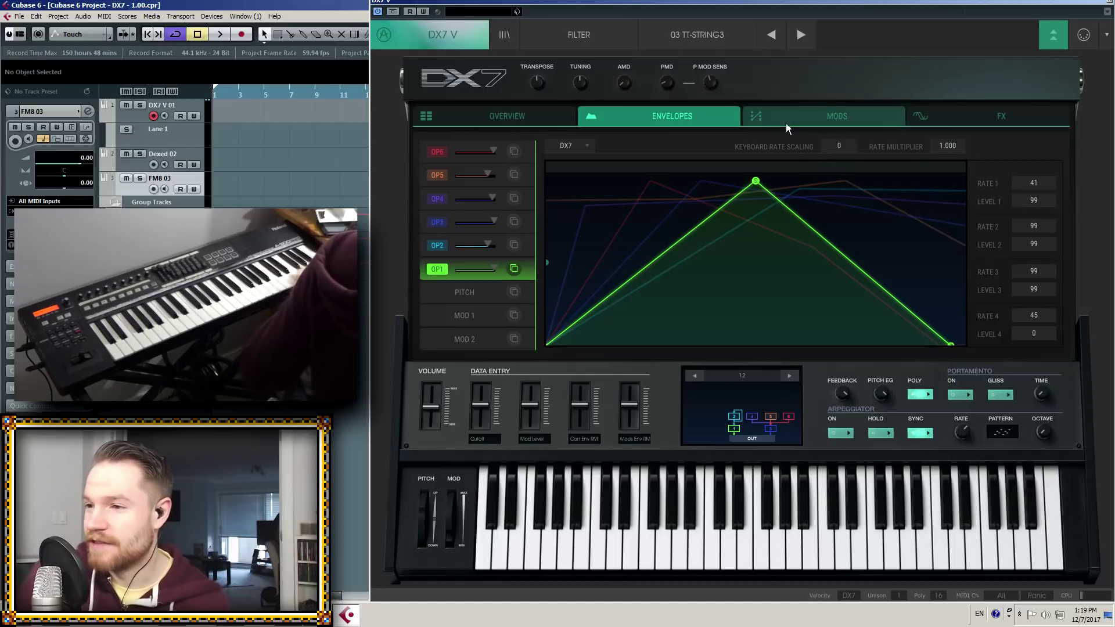
pyautogui.click(696, 34)
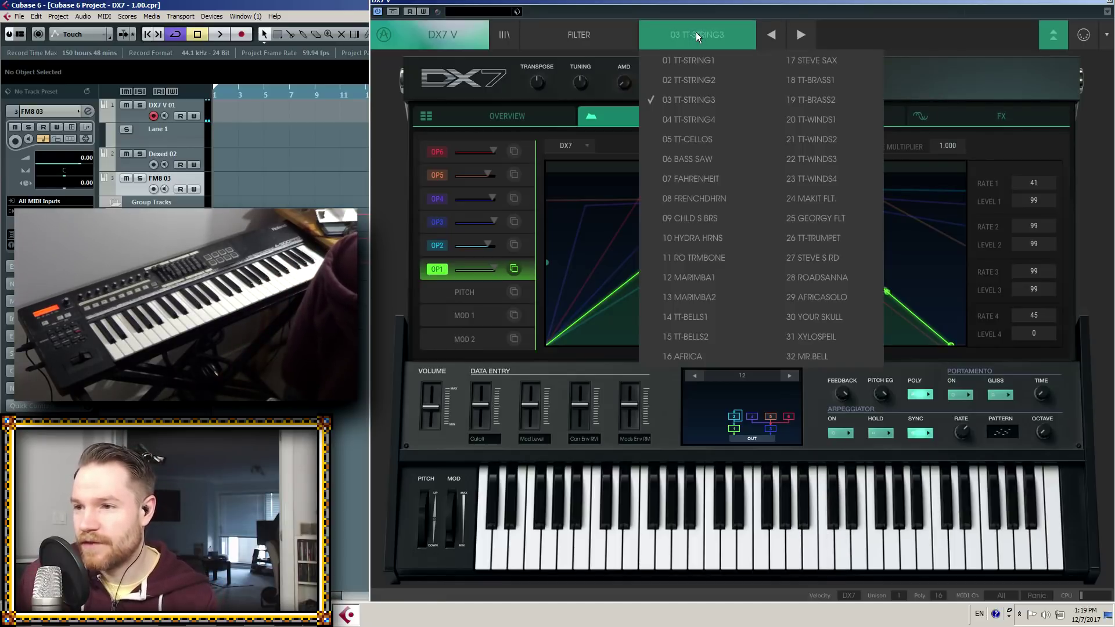
pyautogui.click(729, 278)
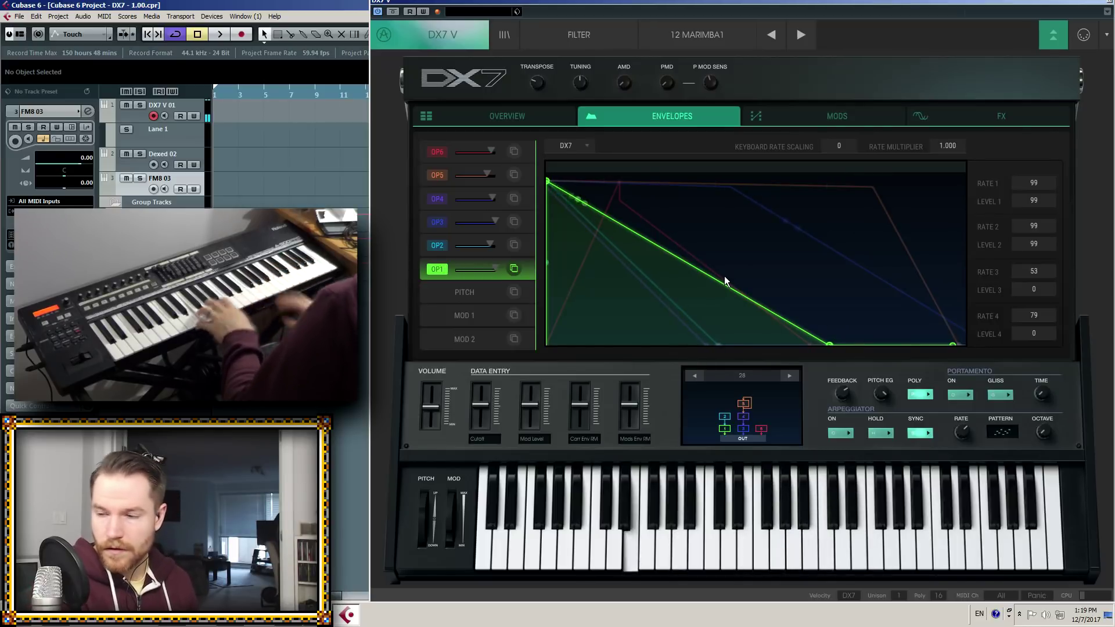
# Turn on the arpeggiator for the marimba preset and raise the Mod Level, Carr Env RM and Mods Env RM macro sliders
pyautogui.click(833, 431)
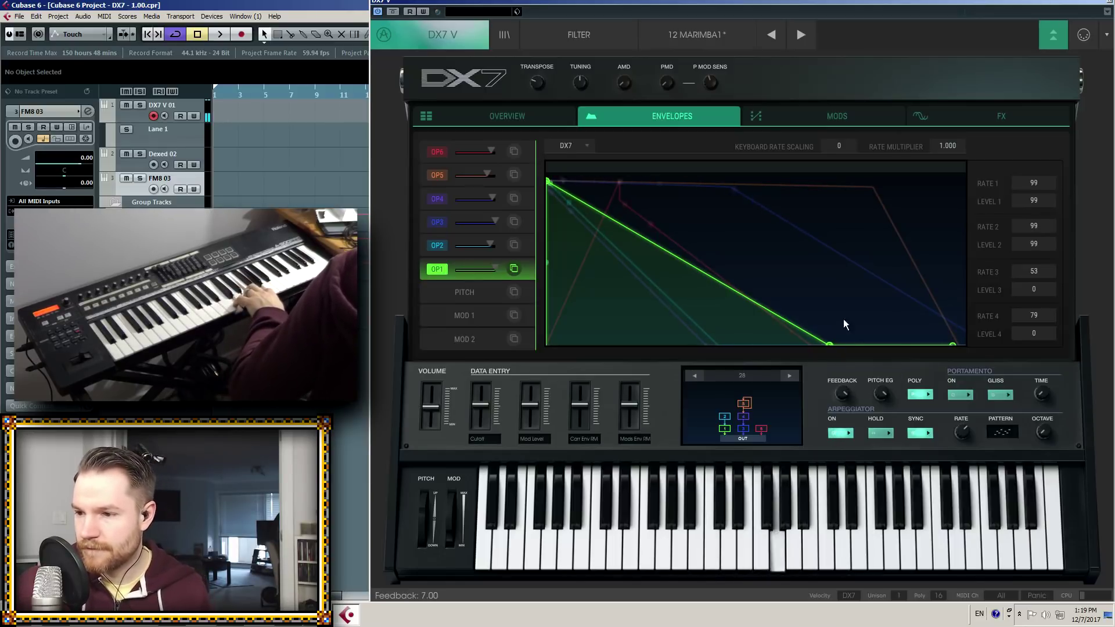
pyautogui.moveTo(630, 404); pyautogui.dragTo(645, 344)
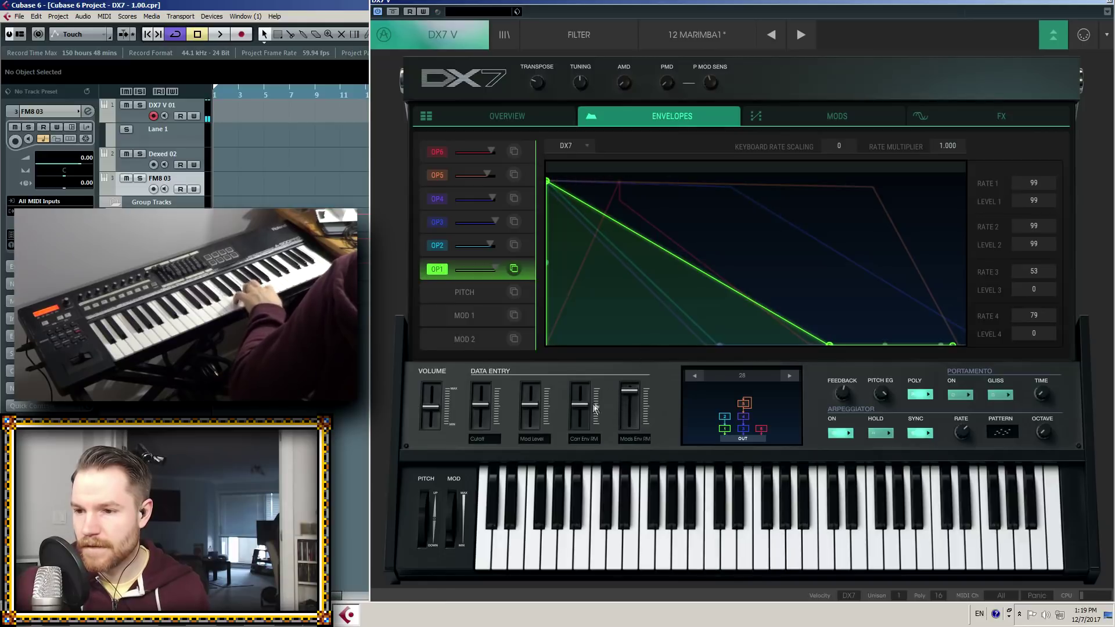
pyautogui.moveTo(479, 406); pyautogui.dragTo(481, 374)
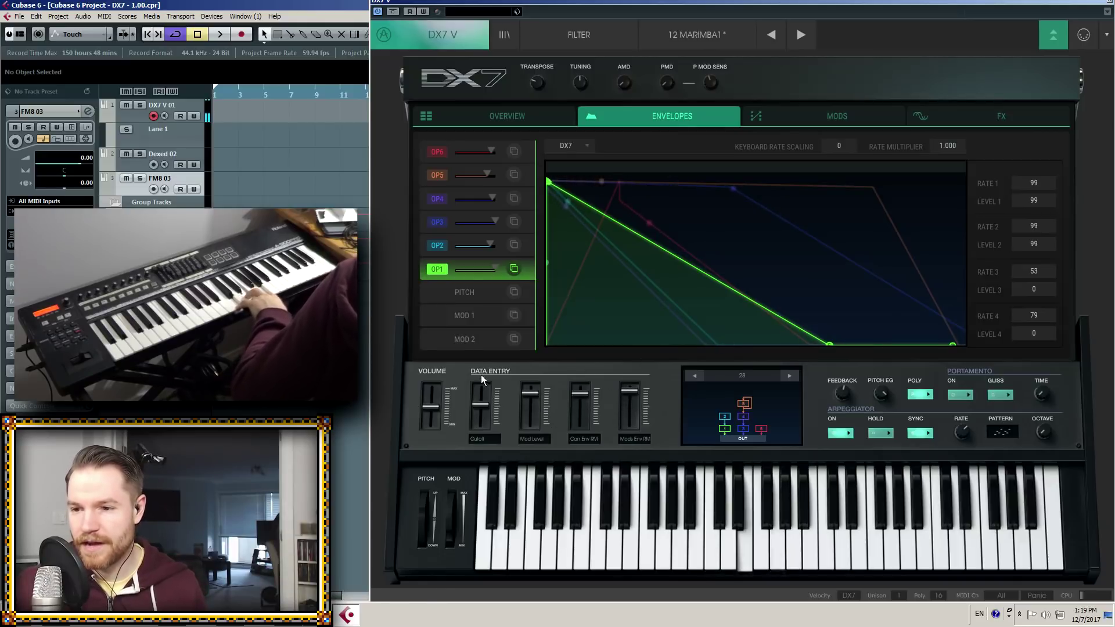